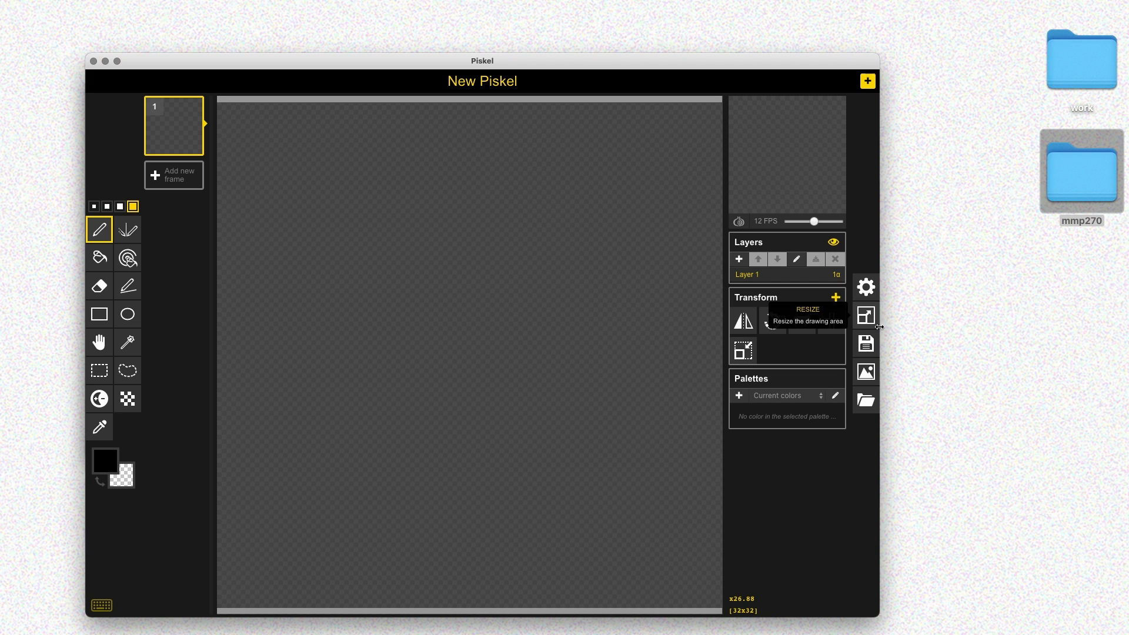
Resize the drawing canvas to 256 by 256 px.
{"action": "left_click", "coordinate": [866, 322]}
{"action": "left_click", "coordinate": [777, 223]}
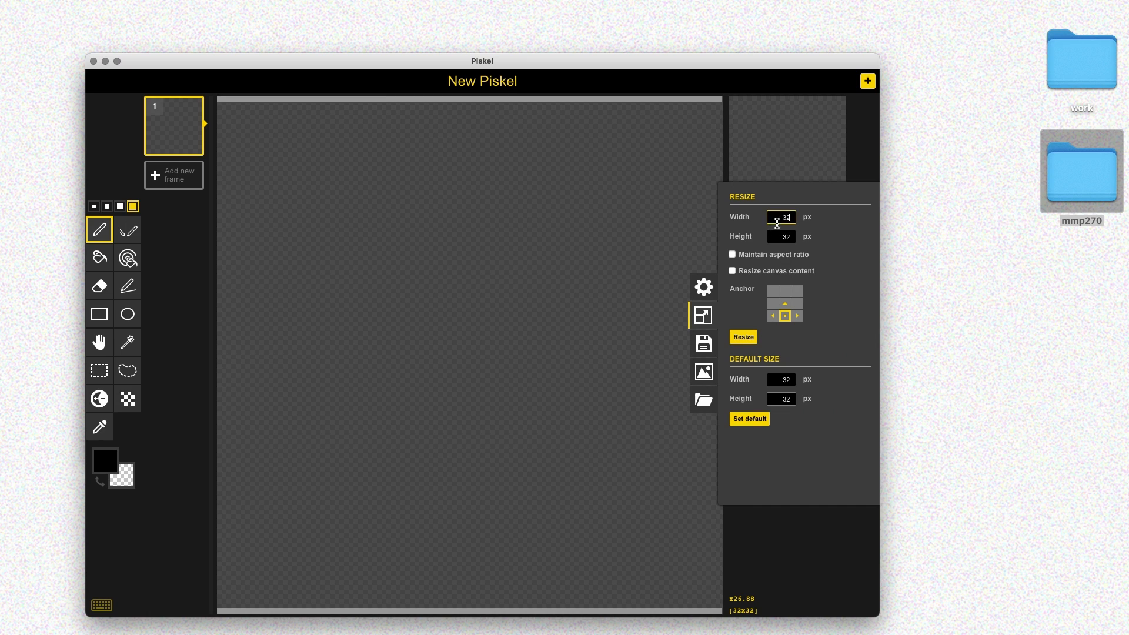
{"action": "key", "text": "BackSpace"}
{"action": "key", "text": "BackSpace"}
{"action": "type", "text": "267"}
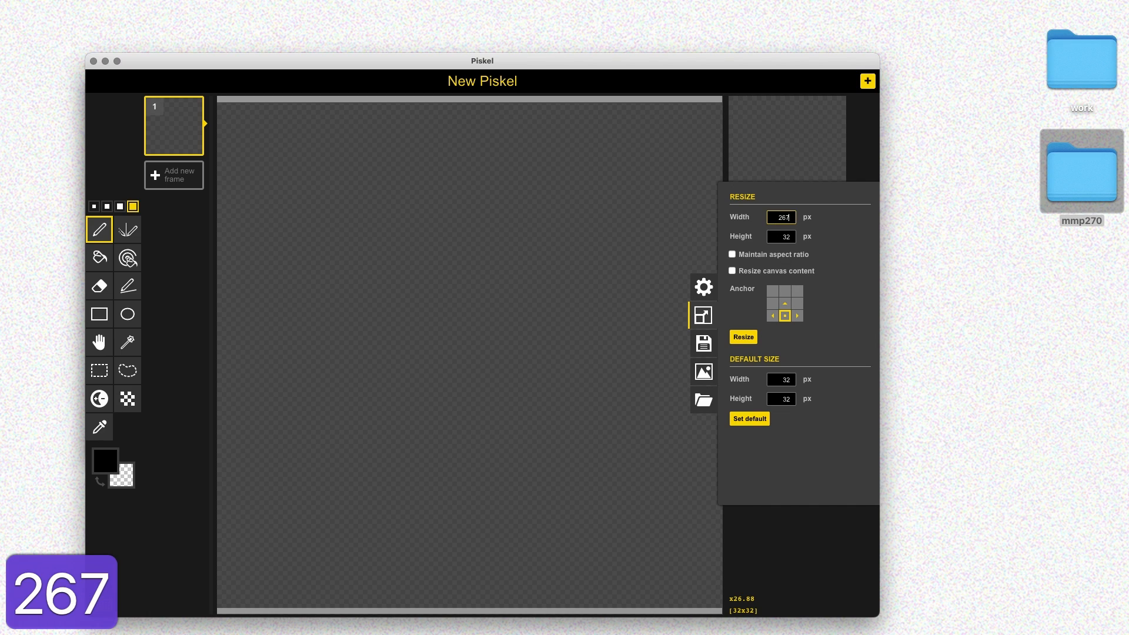
{"action": "key", "text": "BackSpace"}
{"action": "key", "text": "BackSpace"}
{"action": "key", "text": "BackSpace"}
{"action": "key", "text": "BackSpace"}
{"action": "type", "text": "25"}
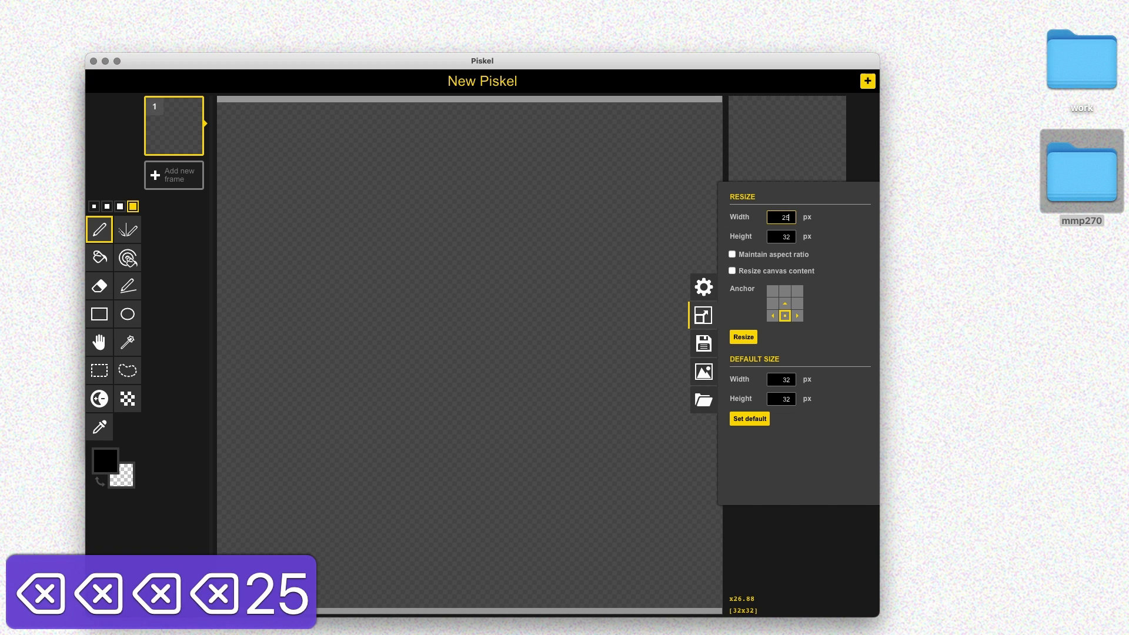
{"action": "type", "text": "6"}
{"action": "key", "text": "Tab"}
{"action": "type", "text": "256"}
{"action": "key", "text": "Return"}
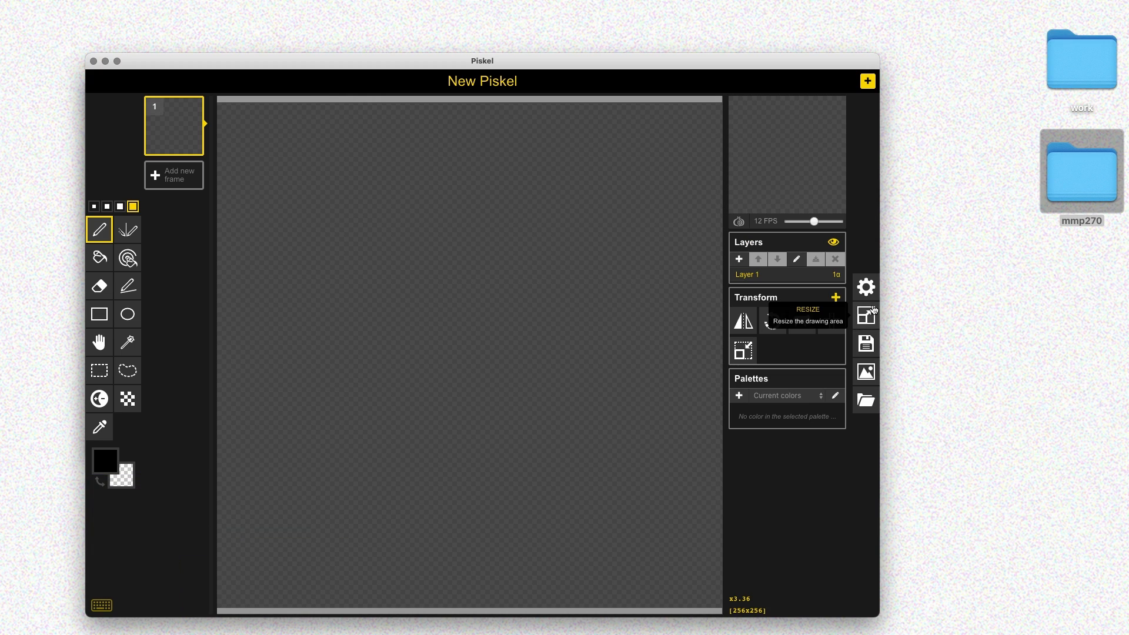
Title the sprite ui_title and save it as a .piskel file in the User_Interface_Design folder, replacing the existing file.
{"action": "left_click", "coordinate": [866, 344]}
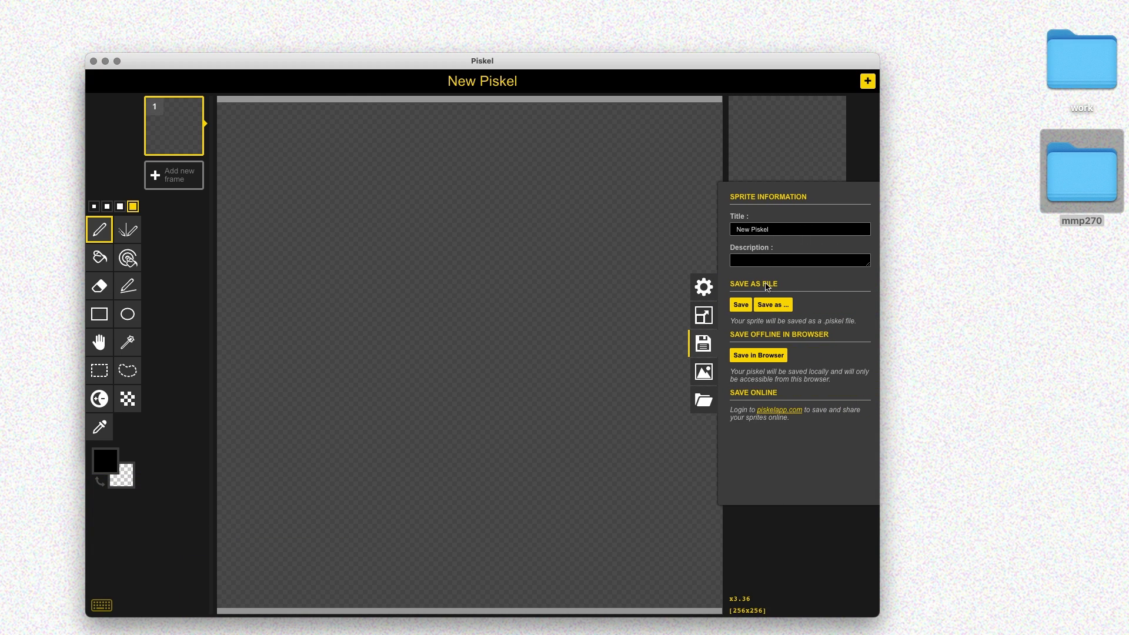
{"action": "left_click_drag", "start_coordinate": [777, 230], "coordinate": [628, 229]}
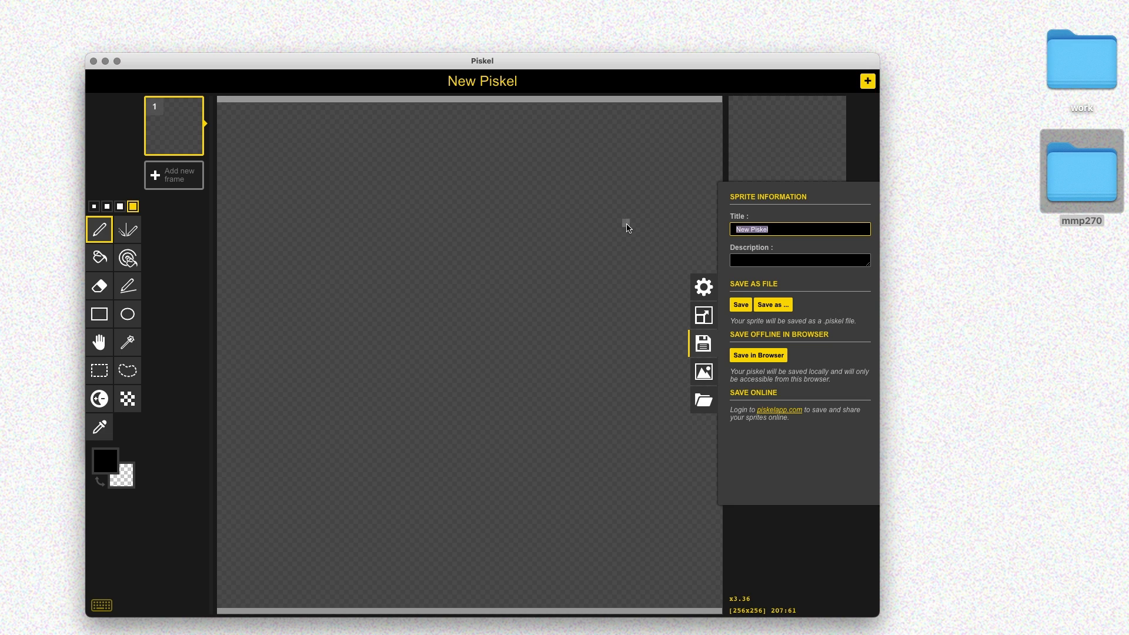
{"action": "type", "text": "ui_title"}
{"action": "left_click", "coordinate": [769, 305]}
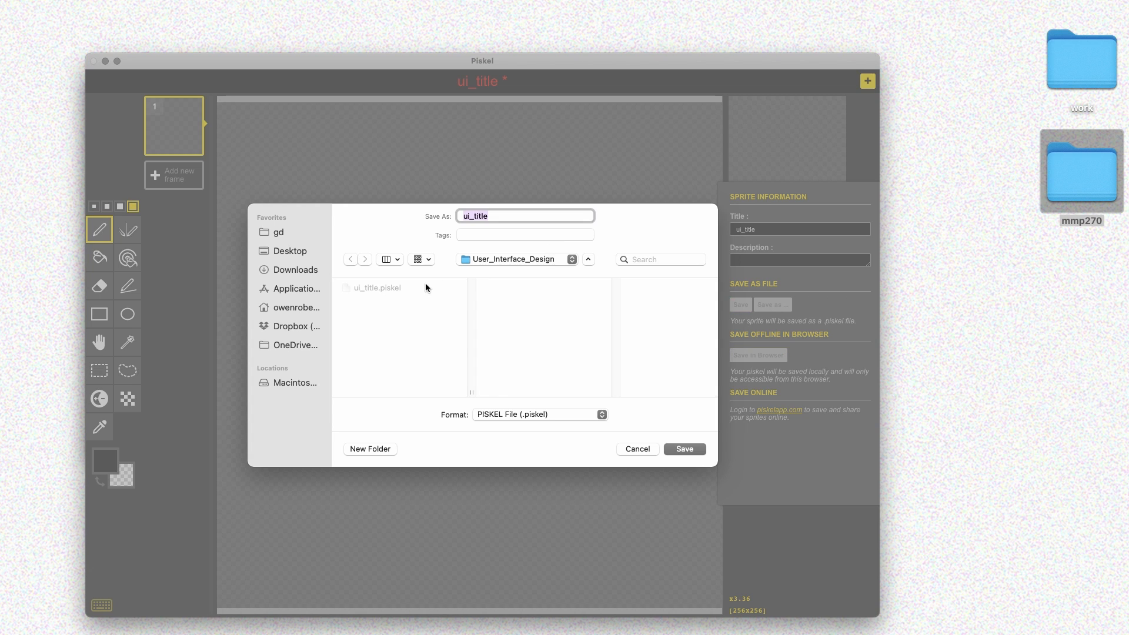
{"action": "left_click", "coordinate": [376, 287]}
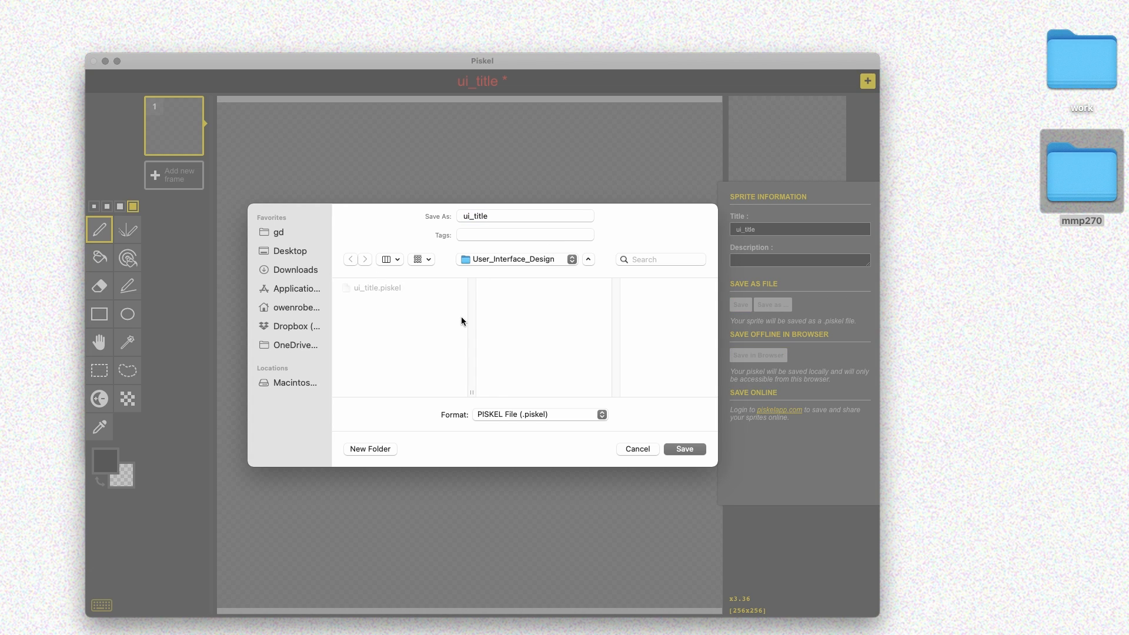
{"action": "left_click", "coordinate": [682, 449]}
{"action": "left_click", "coordinate": [490, 395]}
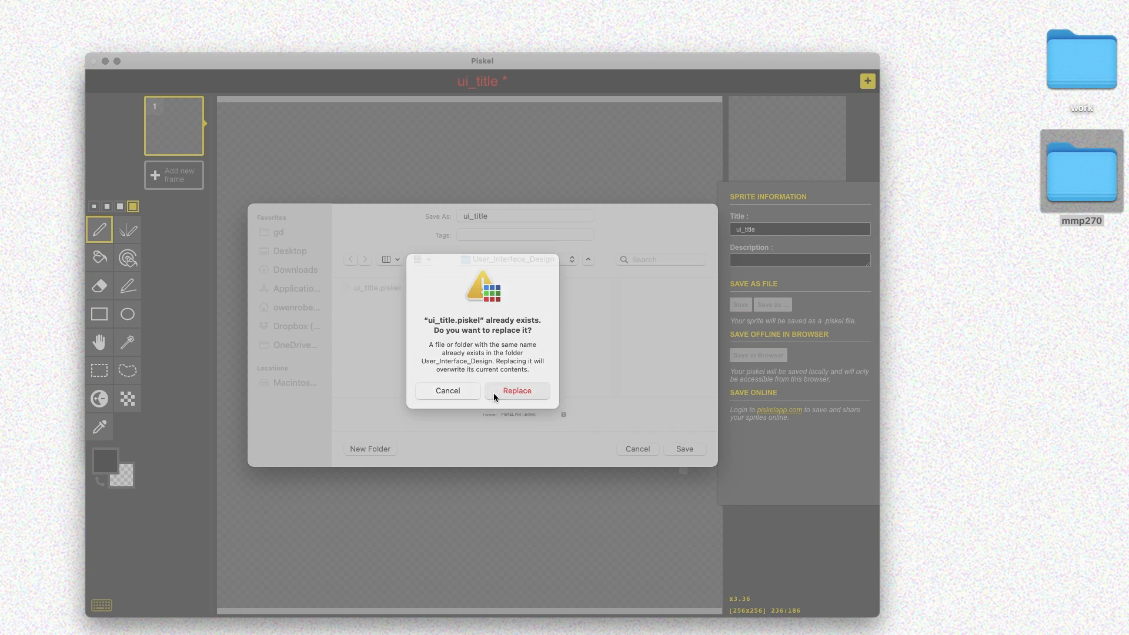
{"action": "key", "text": "super+s"}
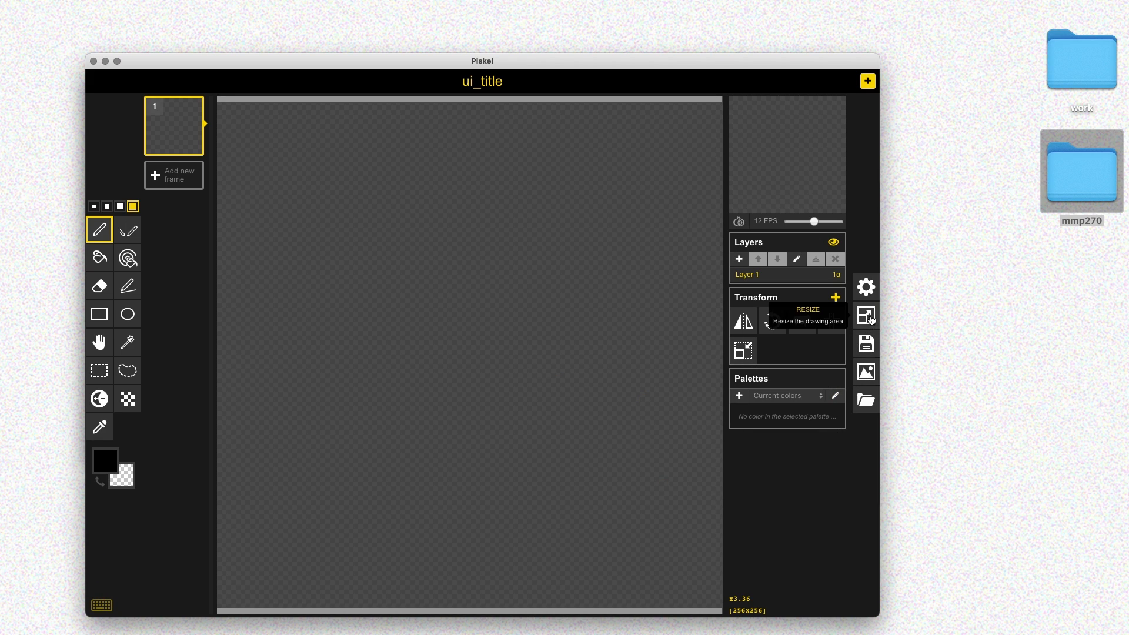
Enable the canvas grid with a spacing that divides the canvas into 8 by 8 cells.
{"action": "left_click", "coordinate": [867, 288]}
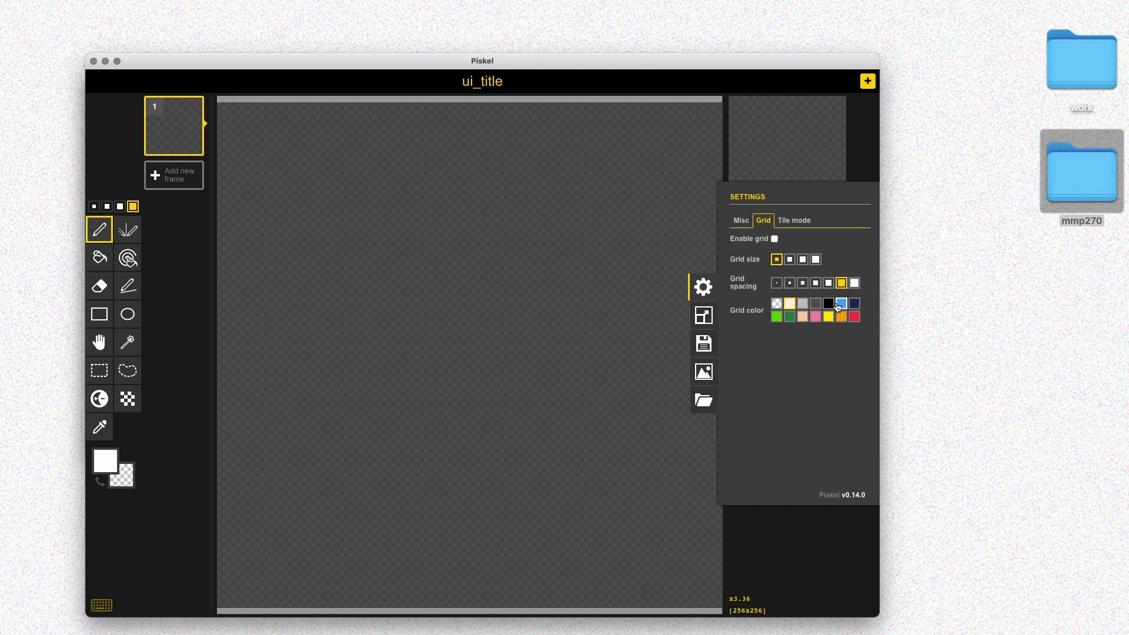
{"action": "left_click", "coordinate": [774, 239]}
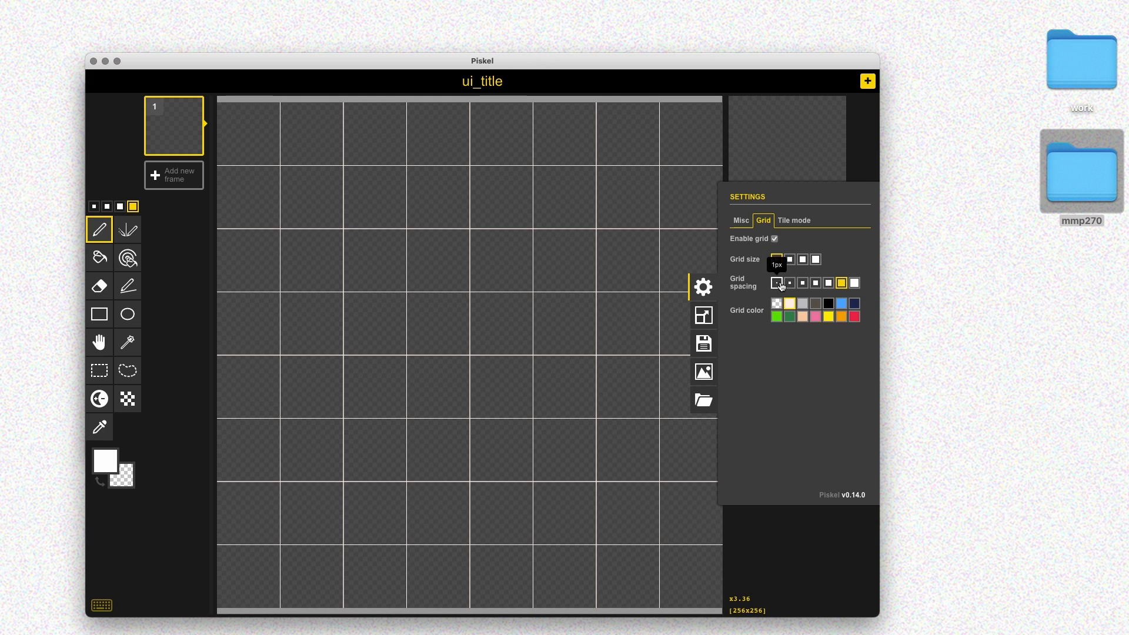
{"action": "left_click", "coordinate": [829, 283]}
{"action": "left_click", "coordinate": [842, 283]}
{"action": "left_click", "coordinate": [855, 284]}
{"action": "left_click", "coordinate": [842, 283]}
{"action": "left_click", "coordinate": [697, 288]}
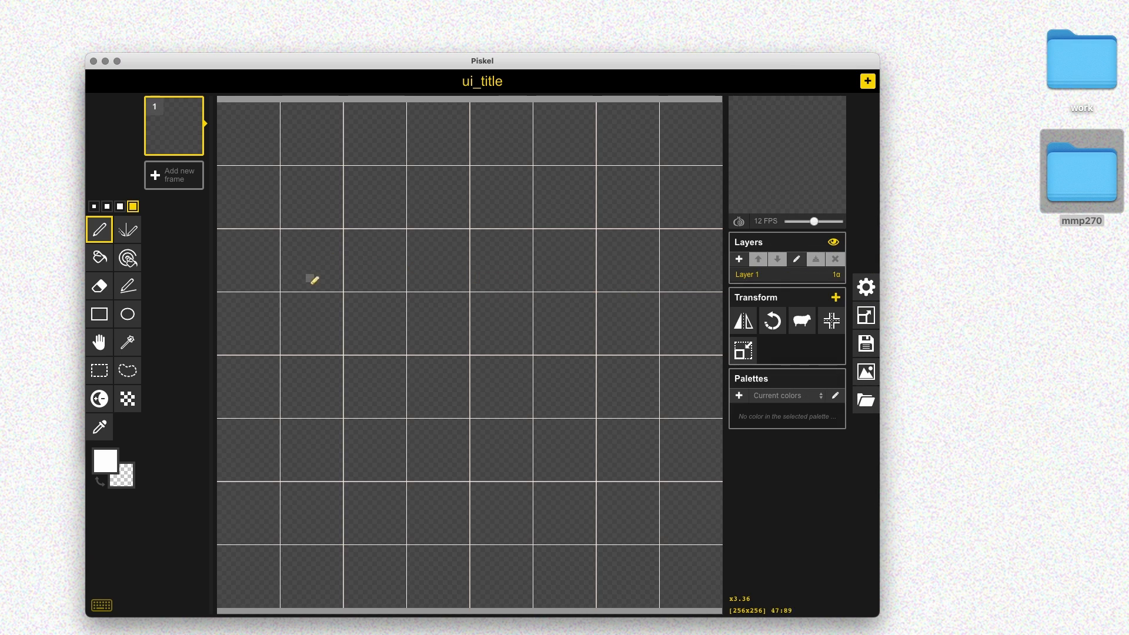
Hand-letter the title MY GAME in white along the third grid row of the canvas with the Pen tool.
{"action": "mouse_move", "coordinate": [315, 251]}
{"action": "left_mouse_down"}
{"action": "mouse_move", "coordinate": [312, 289]}
{"action": "mouse_move", "coordinate": [316, 239]}
{"action": "mouse_move", "coordinate": [330, 267]}
{"action": "mouse_move", "coordinate": [354, 237]}
{"action": "mouse_move", "coordinate": [357, 286]}
{"action": "left_mouse_up"}
{"action": "key", "text": "super+z"}
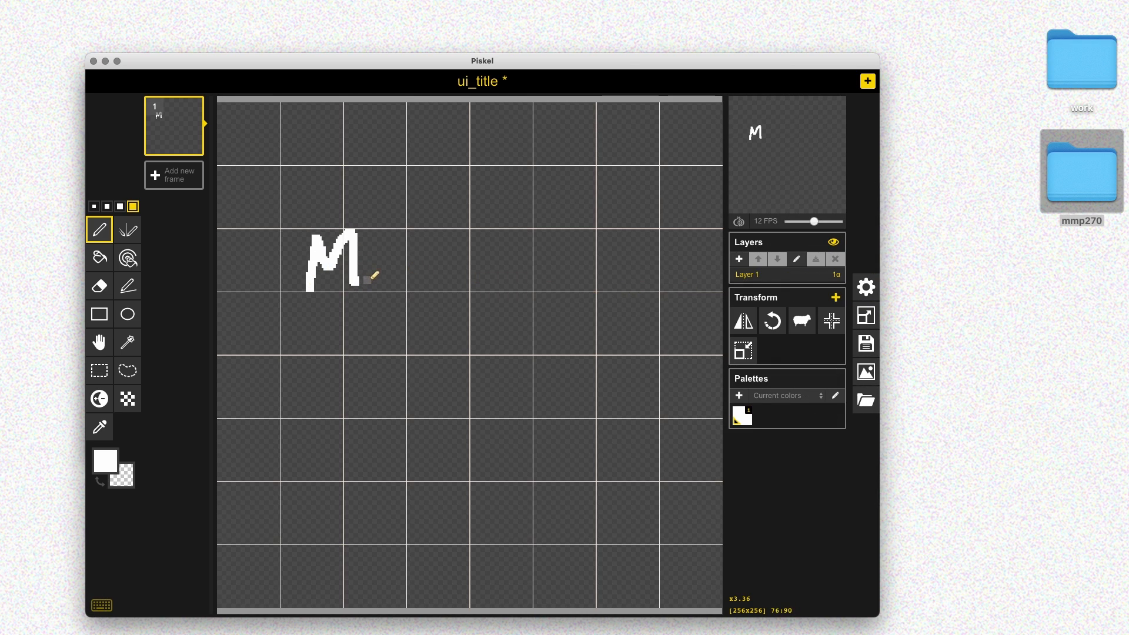
{"action": "left_click_drag", "start_coordinate": [379, 235], "coordinate": [401, 262]}
{"action": "left_click_drag", "start_coordinate": [415, 228], "coordinate": [406, 288]}
{"action": "left_click_drag", "start_coordinate": [488, 229], "coordinate": [495, 282]}
{"action": "left_click_drag", "start_coordinate": [478, 259], "coordinate": [510, 281]}
{"action": "mouse_move", "coordinate": [521, 289]}
{"action": "left_mouse_down"}
{"action": "mouse_move", "coordinate": [544, 241]}
{"action": "mouse_move", "coordinate": [563, 293]}
{"action": "mouse_move", "coordinate": [553, 269]}
{"action": "left_mouse_up"}
{"action": "mouse_move", "coordinate": [586, 292]}
{"action": "left_mouse_down"}
{"action": "mouse_move", "coordinate": [610, 267]}
{"action": "mouse_move", "coordinate": [638, 292]}
{"action": "left_mouse_up"}
{"action": "mouse_move", "coordinate": [654, 239]}
{"action": "left_mouse_down"}
{"action": "mouse_move", "coordinate": [691, 282]}
{"action": "mouse_move", "coordinate": [683, 259]}
{"action": "left_mouse_up"}
{"action": "left_click_drag", "start_coordinate": [653, 236], "coordinate": [694, 234]}
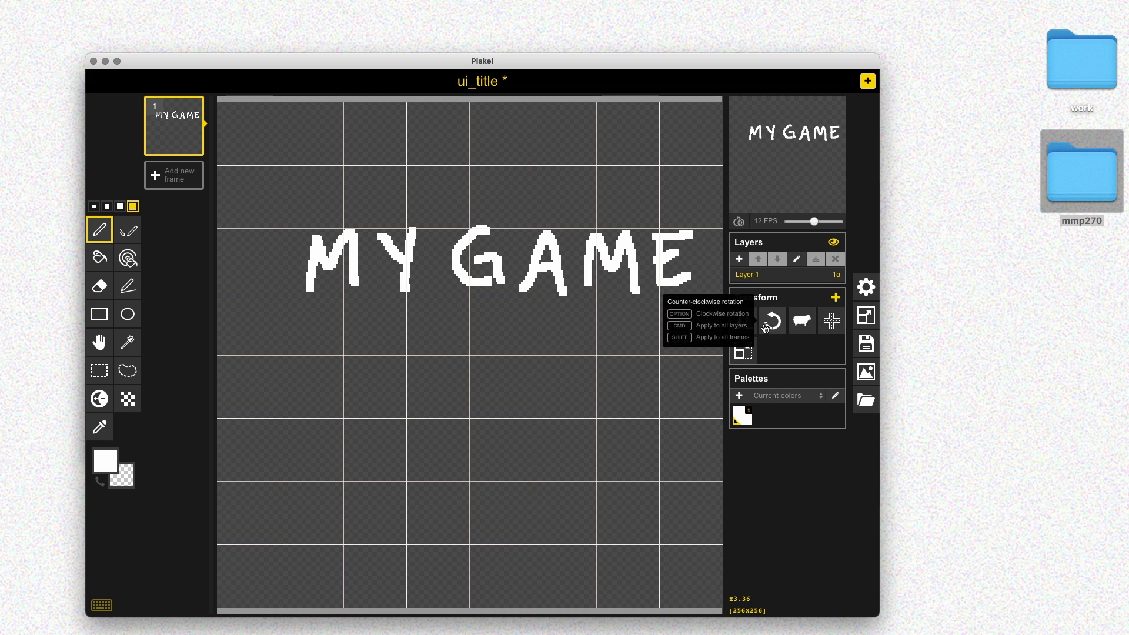
Center the MY GAME lettering horizontally in the third grid row of the canvas and save the sprite.
{"action": "left_click", "coordinate": [828, 333]}
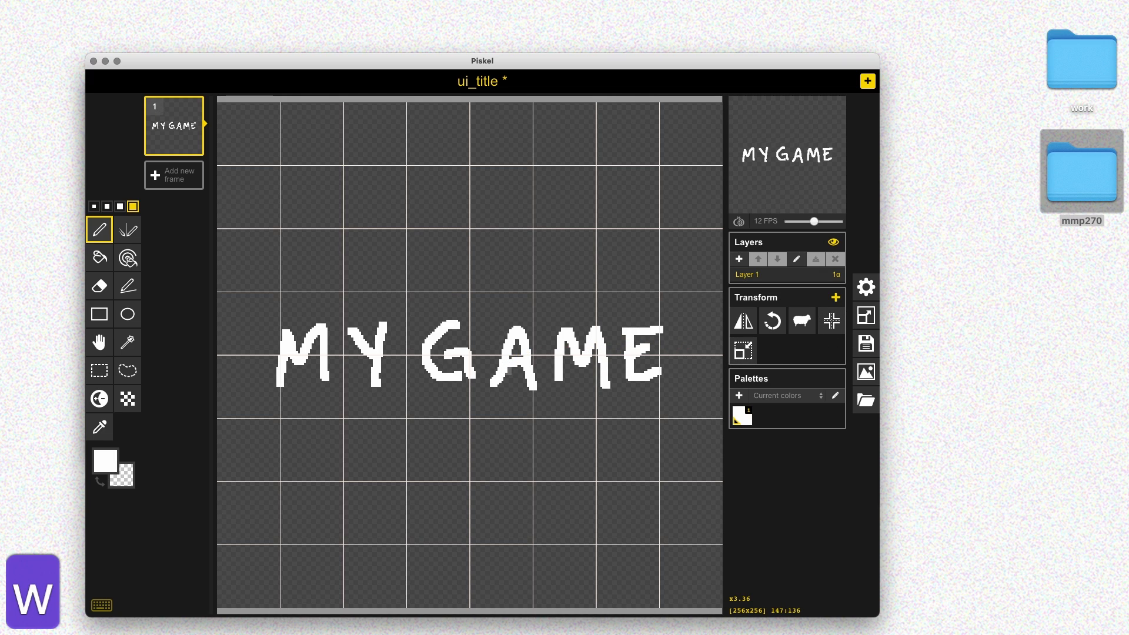
{"action": "key", "text": "m"}
{"action": "left_click_drag", "start_coordinate": [508, 369], "coordinate": [492, 281]}
{"action": "key", "text": "super+s"}
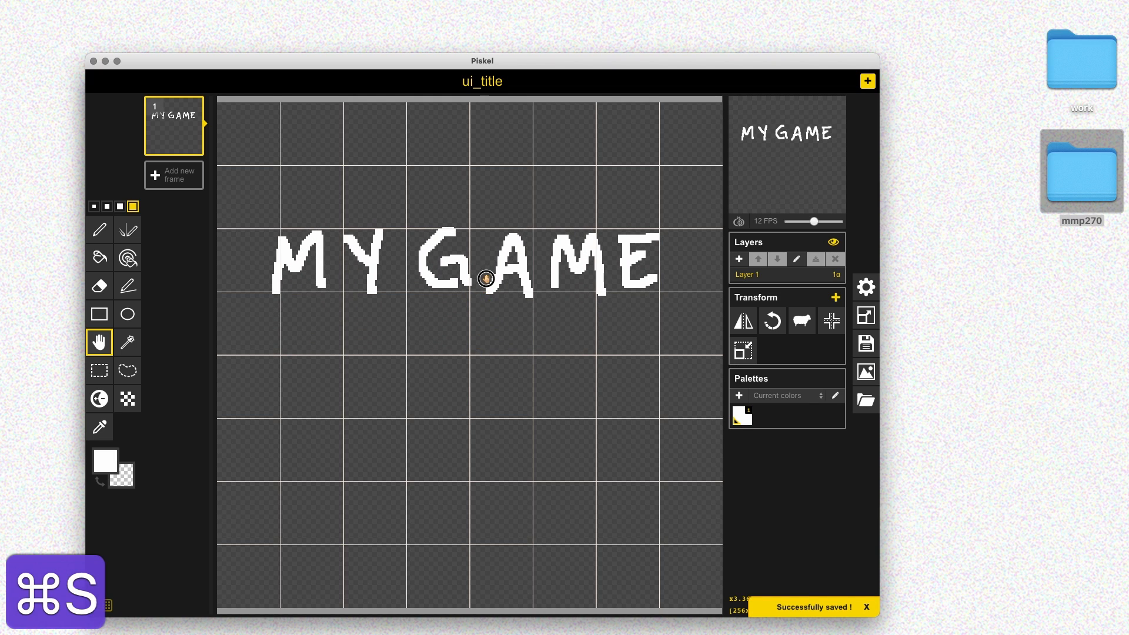
{"action": "key", "text": "super+s"}
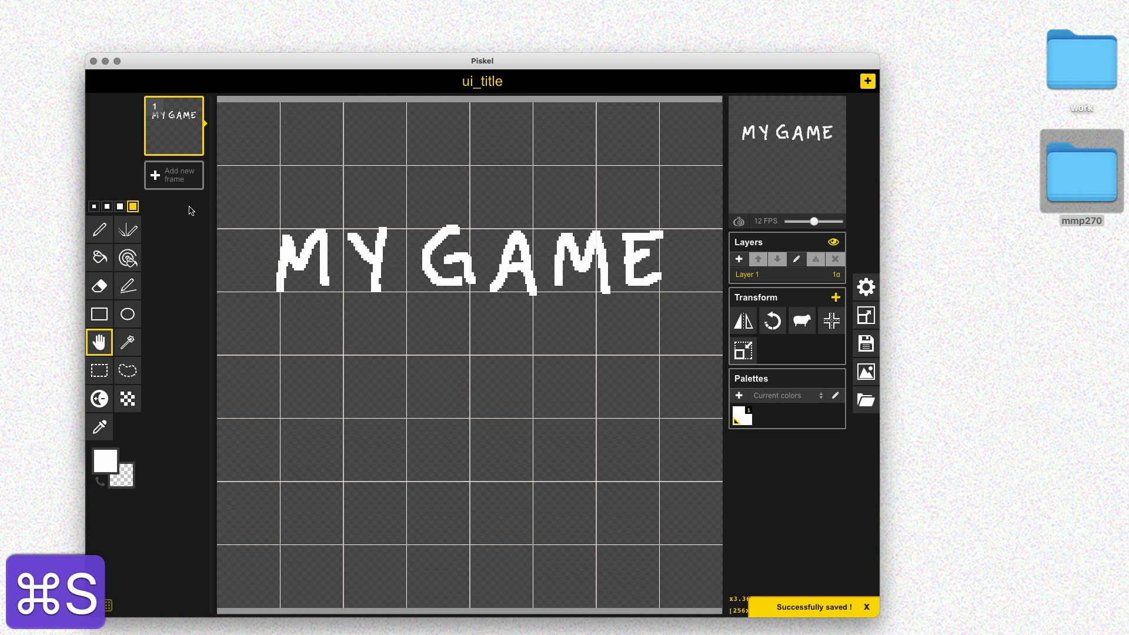
Add a second frame and choose character_attack.png from the mmp270 Character_Animation folder as the picture to import.
{"action": "left_click", "coordinate": [179, 175]}
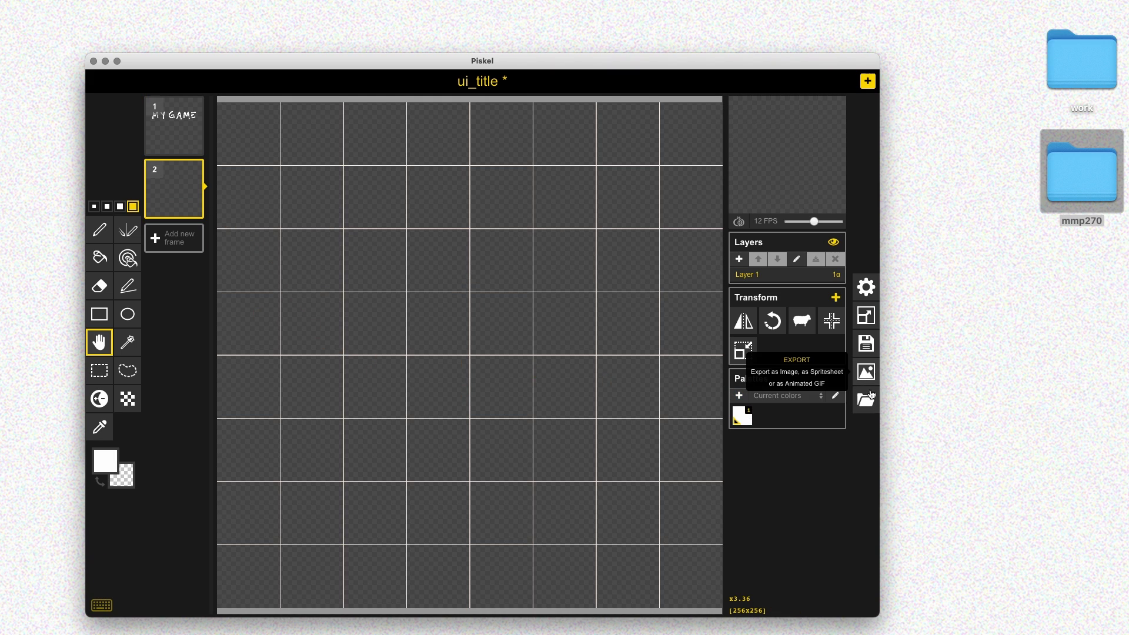
{"action": "left_click", "coordinate": [866, 372]}
{"action": "left_click", "coordinate": [707, 400]}
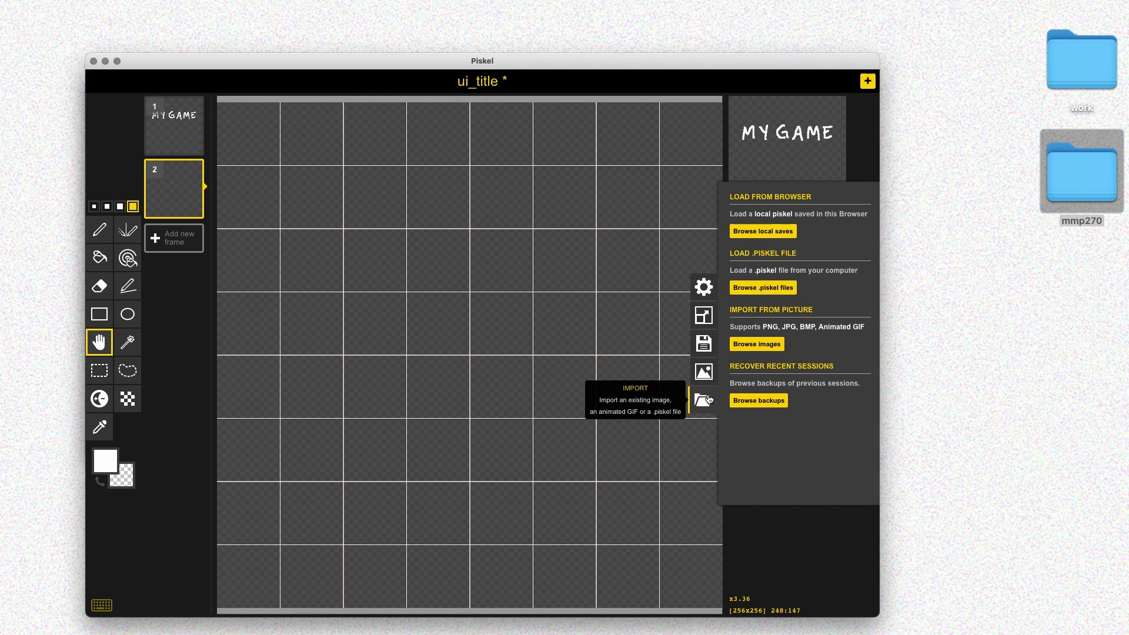
{"action": "left_click", "coordinate": [753, 347]}
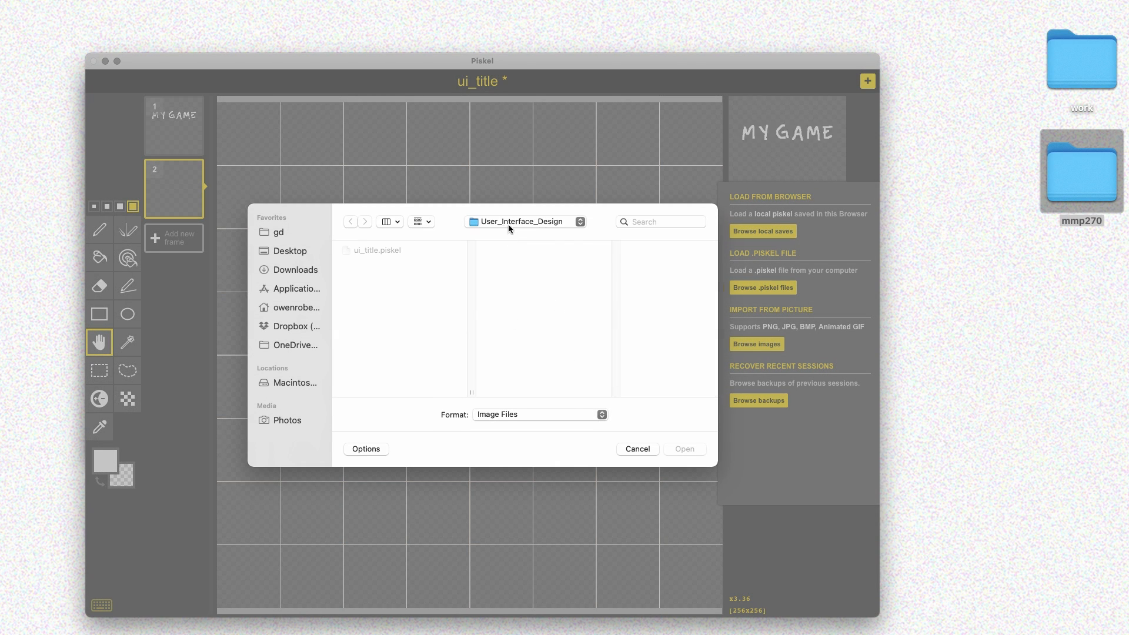
{"action": "left_click", "coordinate": [508, 229]}
{"action": "left_click", "coordinate": [523, 238]}
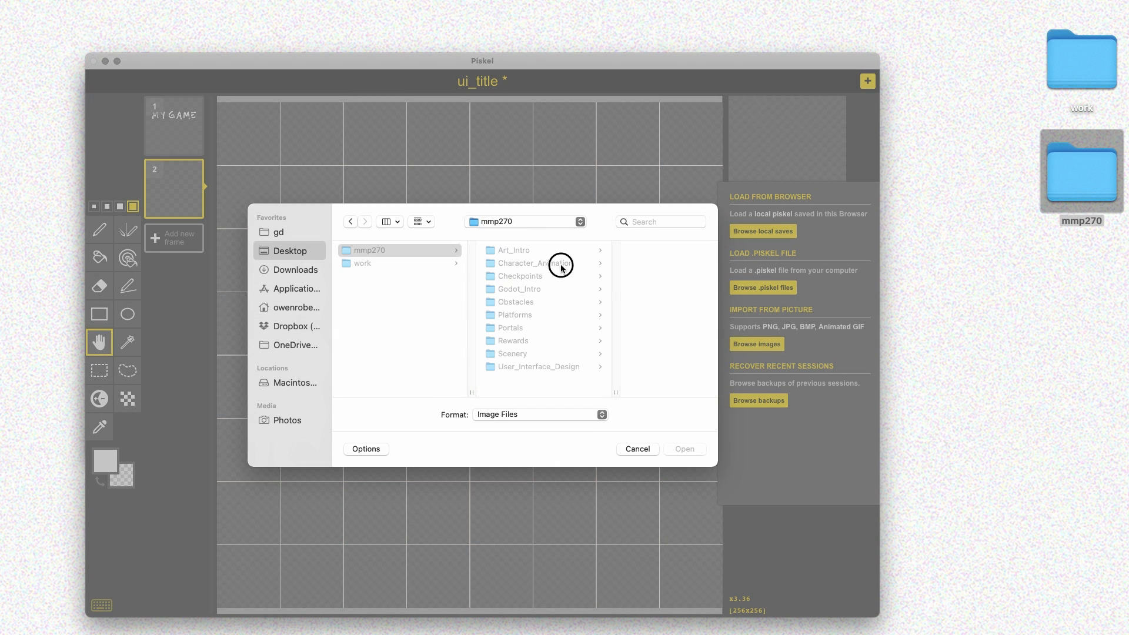
{"action": "left_click", "coordinate": [561, 264]}
{"action": "left_click", "coordinate": [635, 276]}
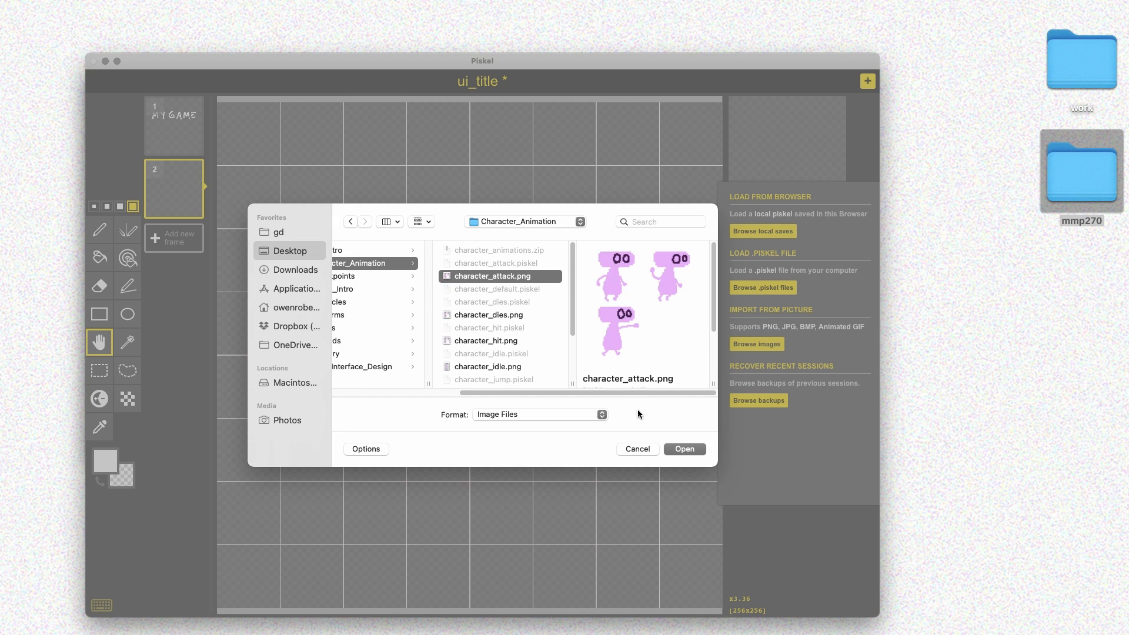
{"action": "left_click", "coordinate": [684, 449]}
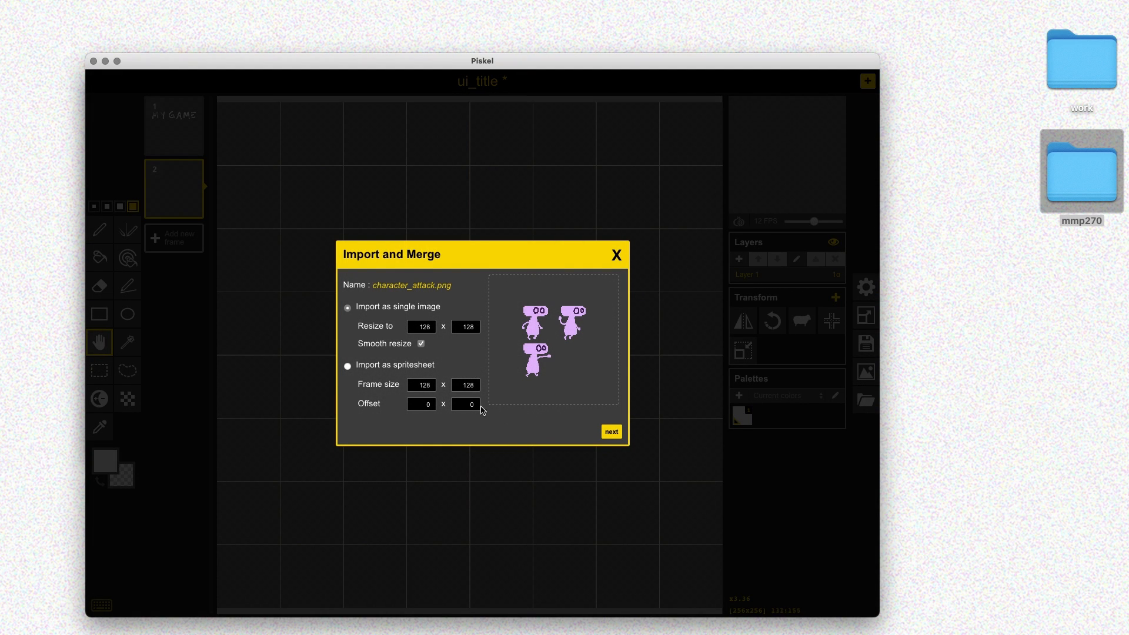
Import the picture as a spritesheet with 64 by 64 frames, combined with the sprite at the top-left anchor as new frames after frame 2.
{"action": "double_click", "coordinate": [415, 386]}
{"action": "type", "text": "64"}
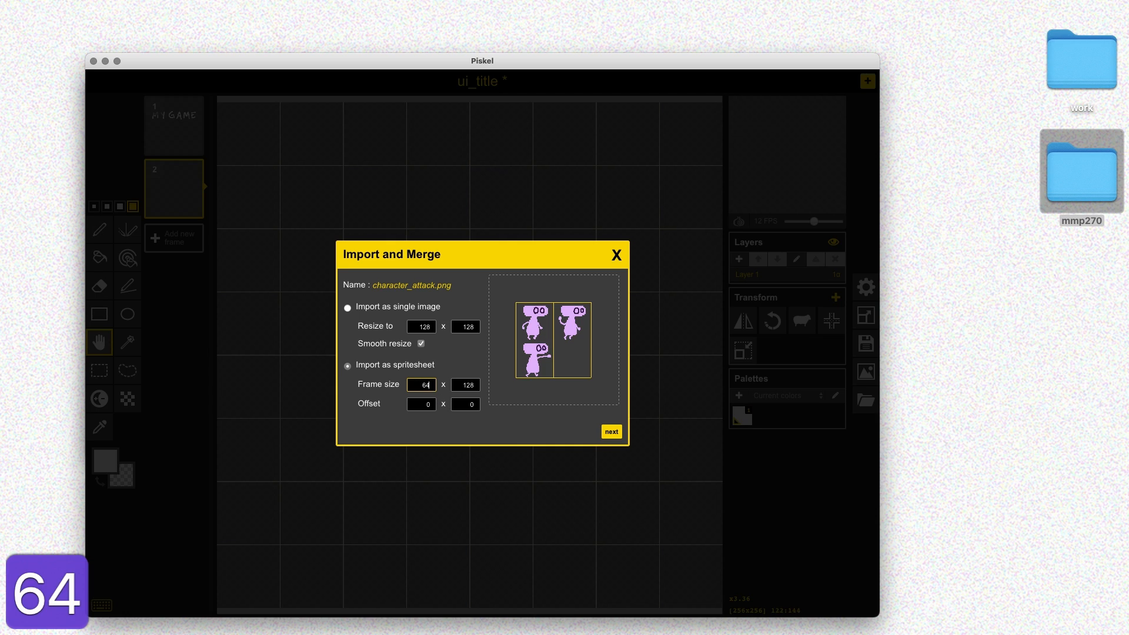
{"action": "key", "text": "Tab"}
{"action": "type", "text": "64"}
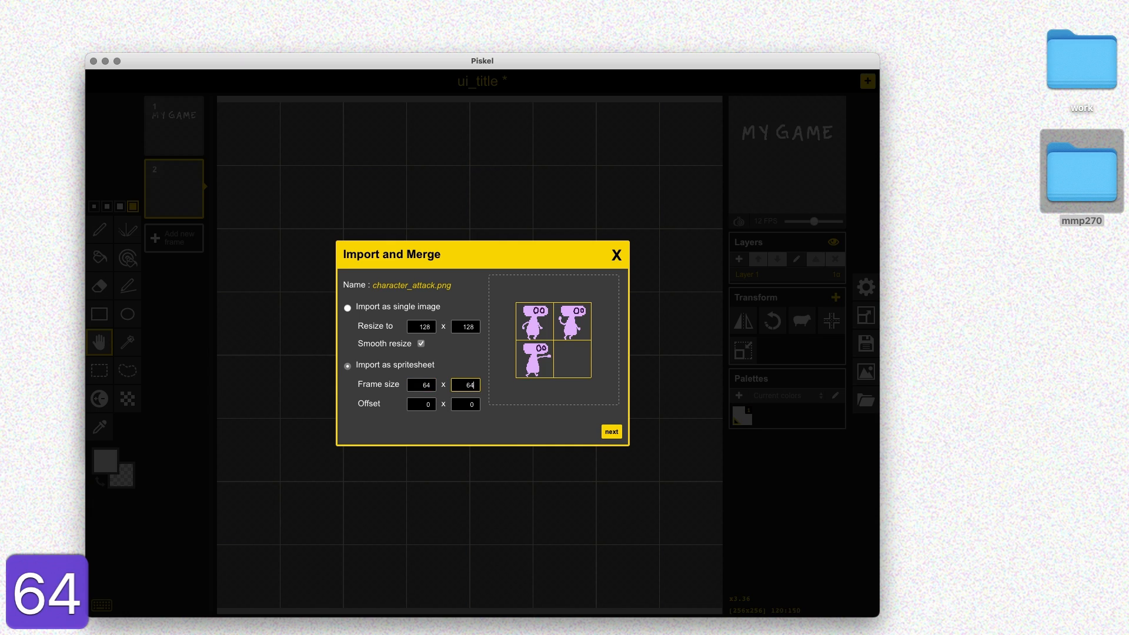
{"action": "left_click", "coordinate": [611, 432]}
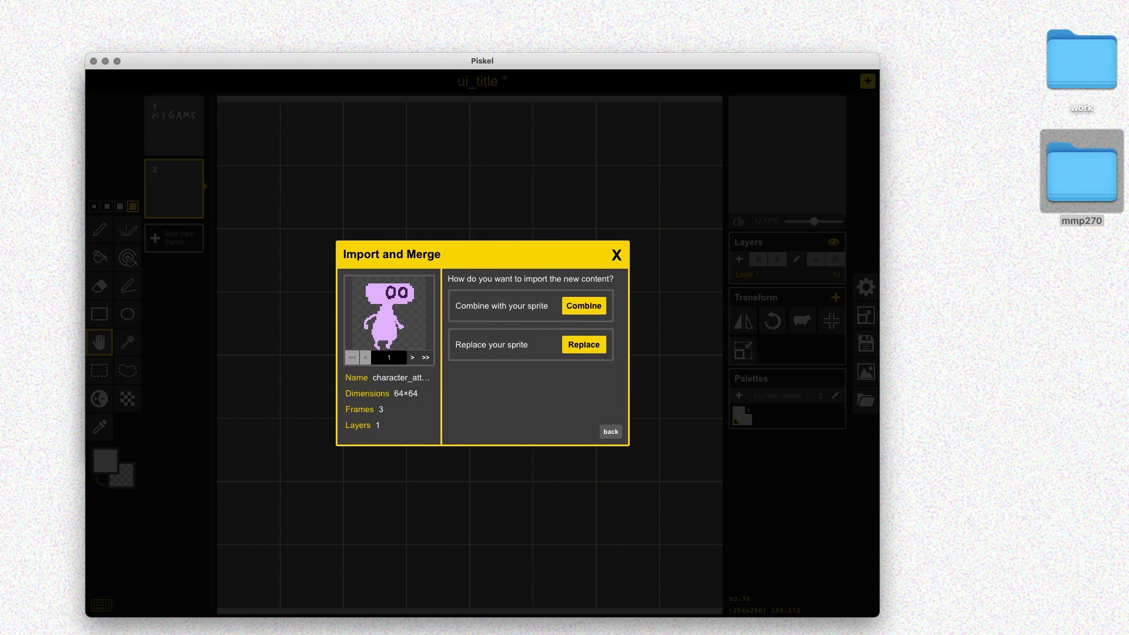
{"action": "left_click", "coordinate": [583, 306]}
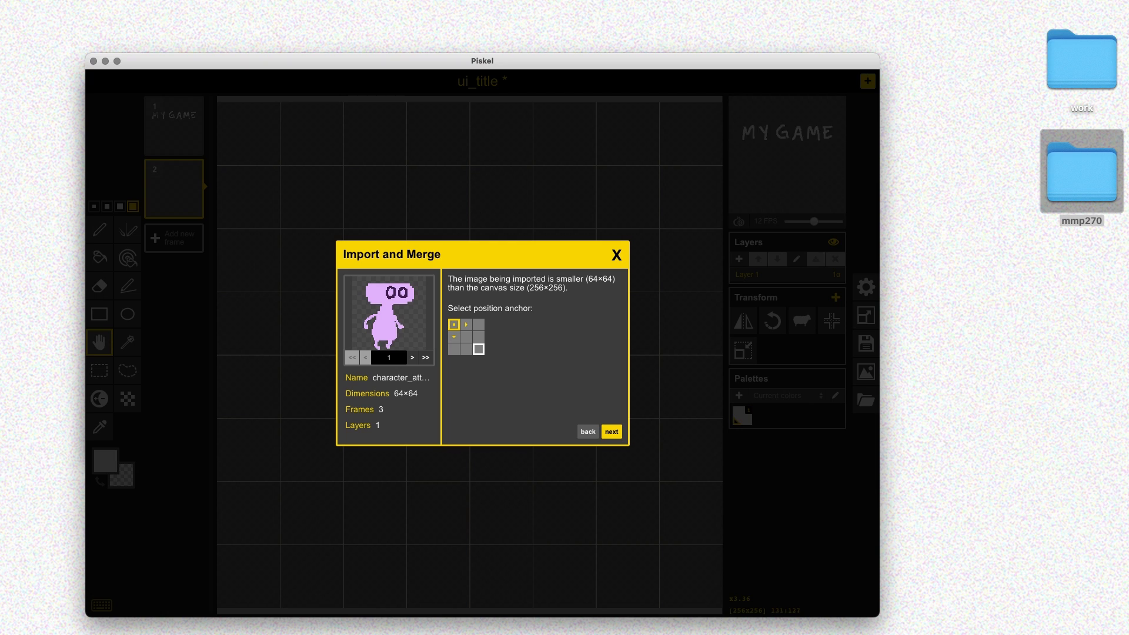
{"action": "left_click", "coordinate": [612, 431]}
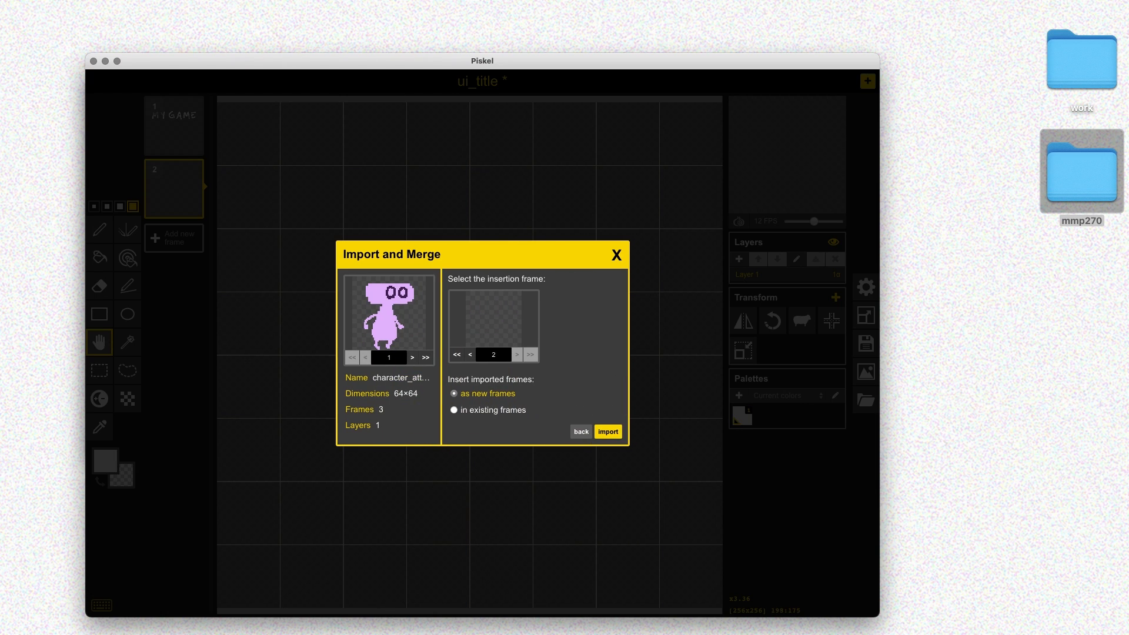
{"action": "left_click", "coordinate": [608, 432]}
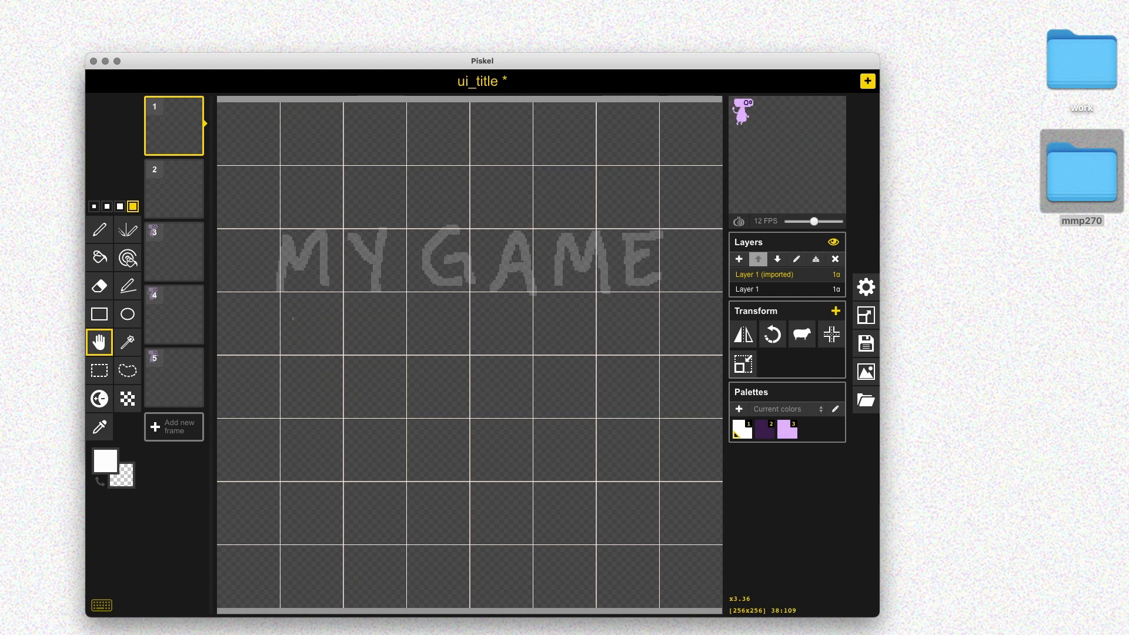
Reduce the sprite to the title frame and one character frame on a single layer.
{"action": "left_click", "coordinate": [193, 145]}
{"action": "left_click", "coordinate": [174, 125]}
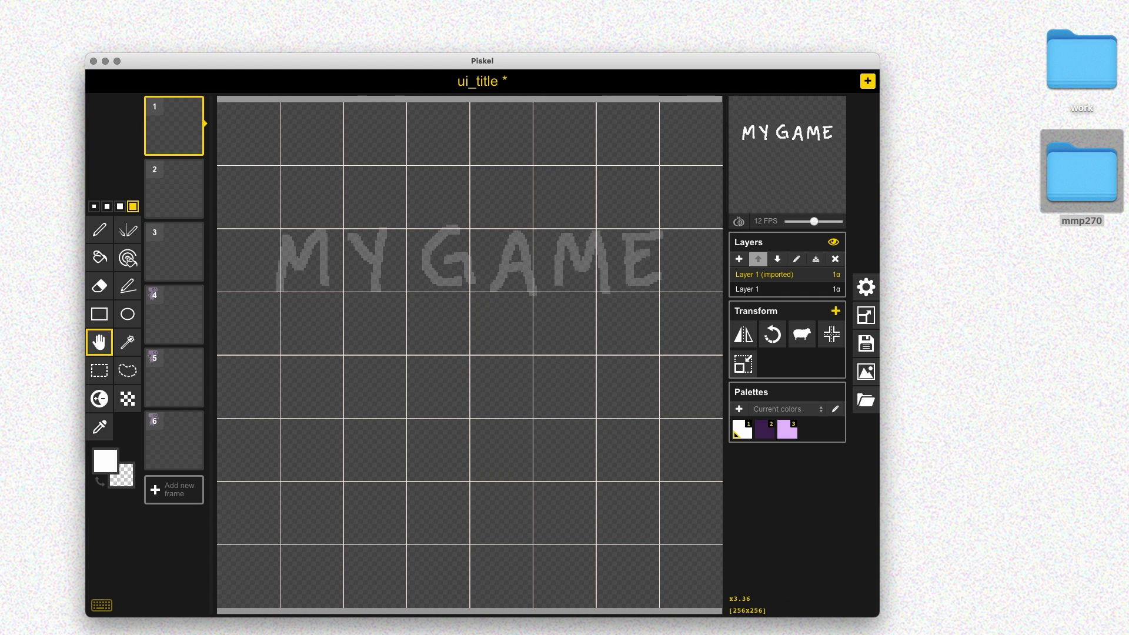
{"action": "double_click", "coordinate": [194, 170]}
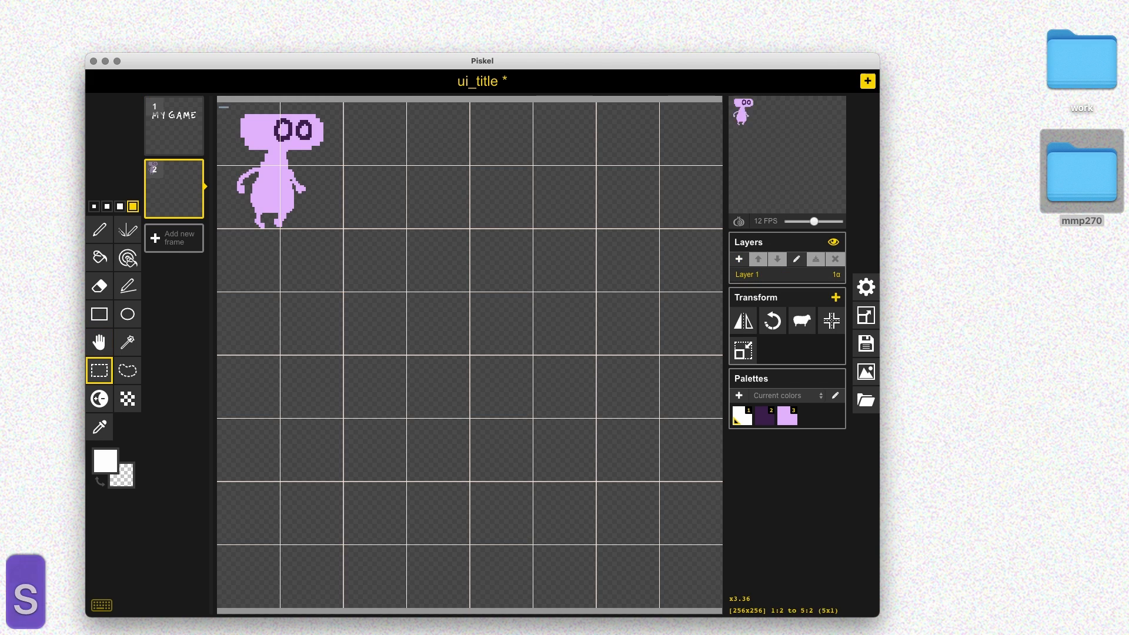
Copy the character from frame 2, paste it into the lower-left area of the title frame, and delete frame 2.
{"action": "left_click_drag", "start_coordinate": [219, 105], "coordinate": [342, 230]}
{"action": "key", "text": "super+c"}
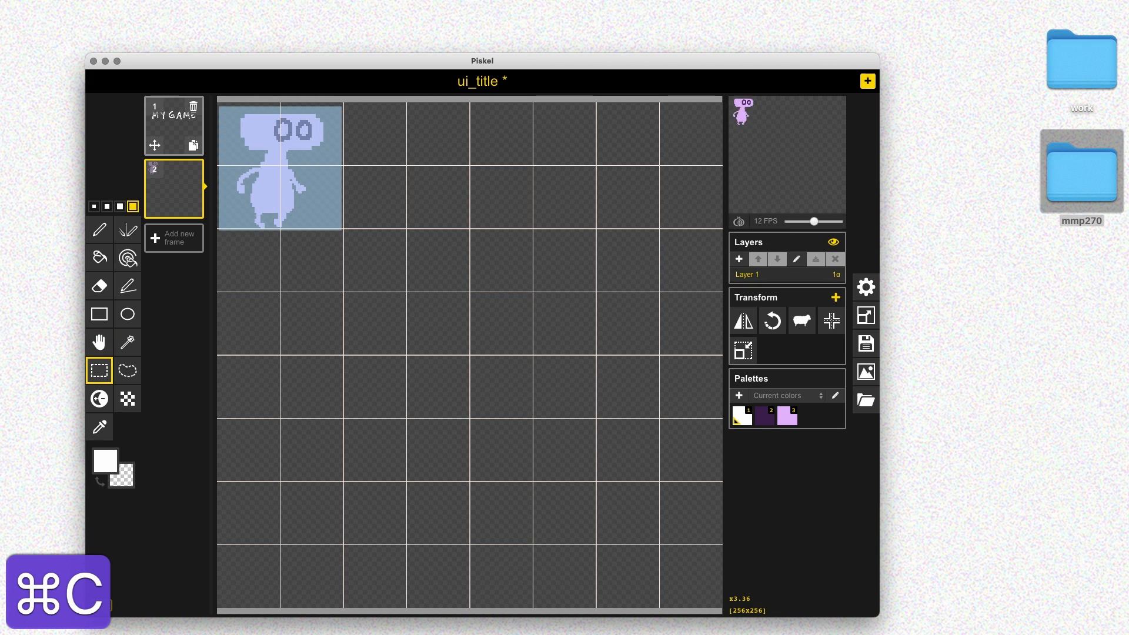
{"action": "left_click", "coordinate": [175, 127]}
{"action": "key", "text": "super+v"}
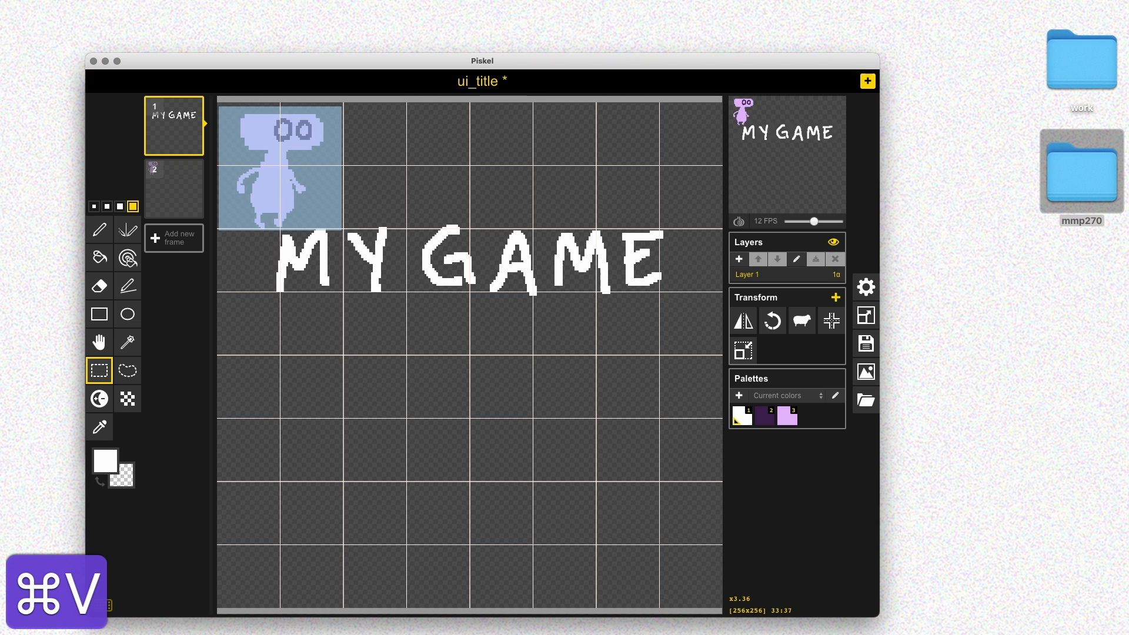
{"action": "left_click_drag", "start_coordinate": [284, 175], "coordinate": [300, 464]}
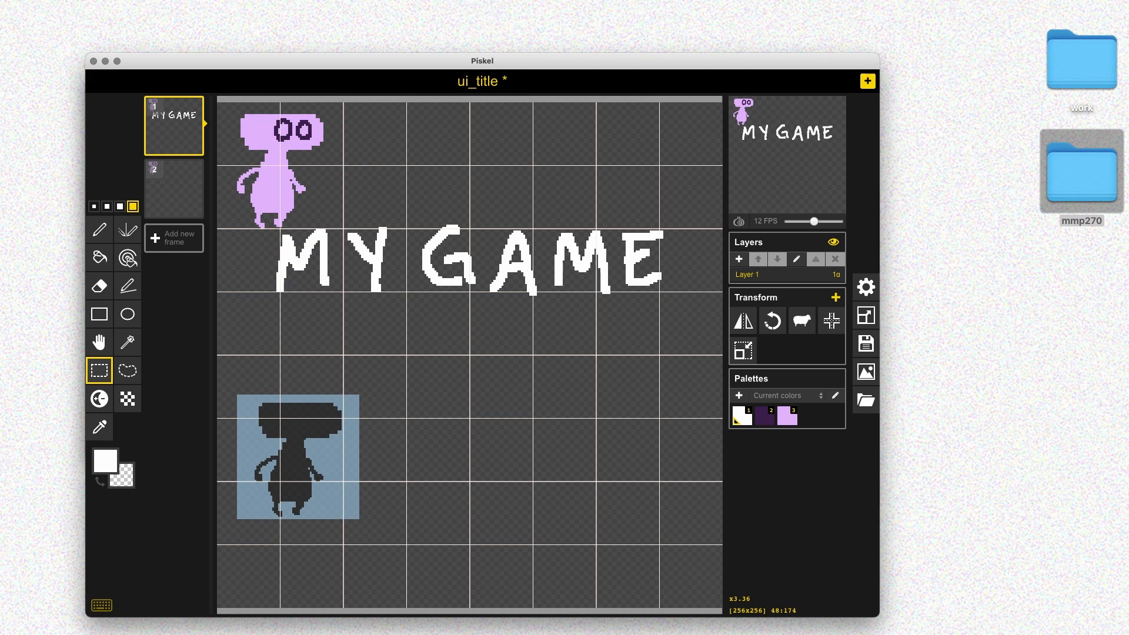
{"action": "key", "text": "super+v"}
{"action": "key", "text": "super+z"}
{"action": "key", "text": "super+z"}
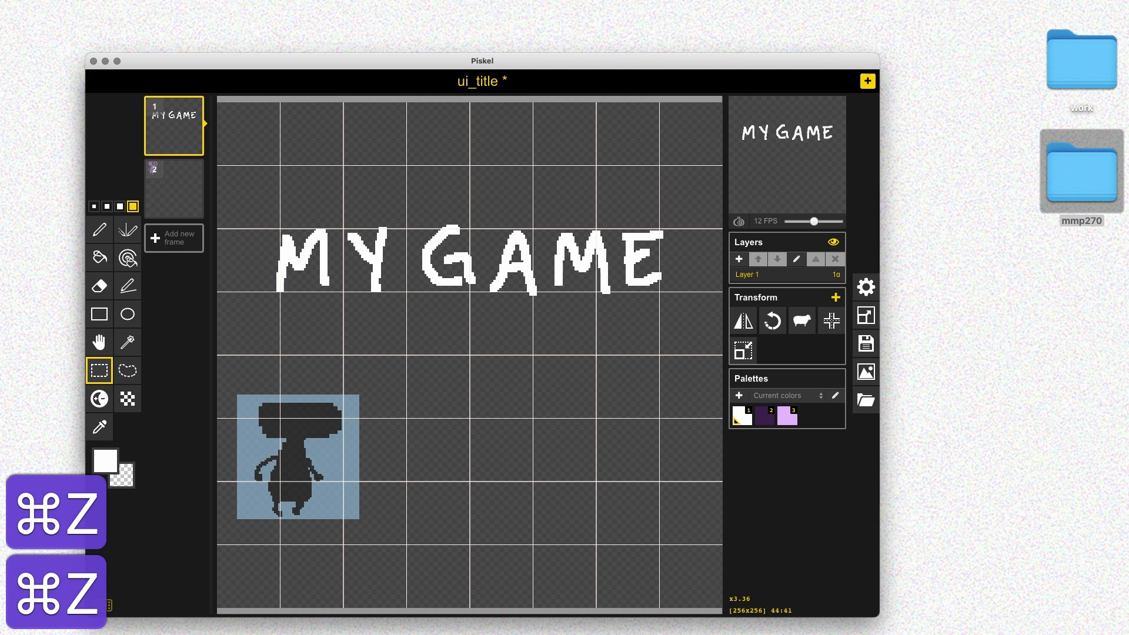
{"action": "key", "text": "super+v"}
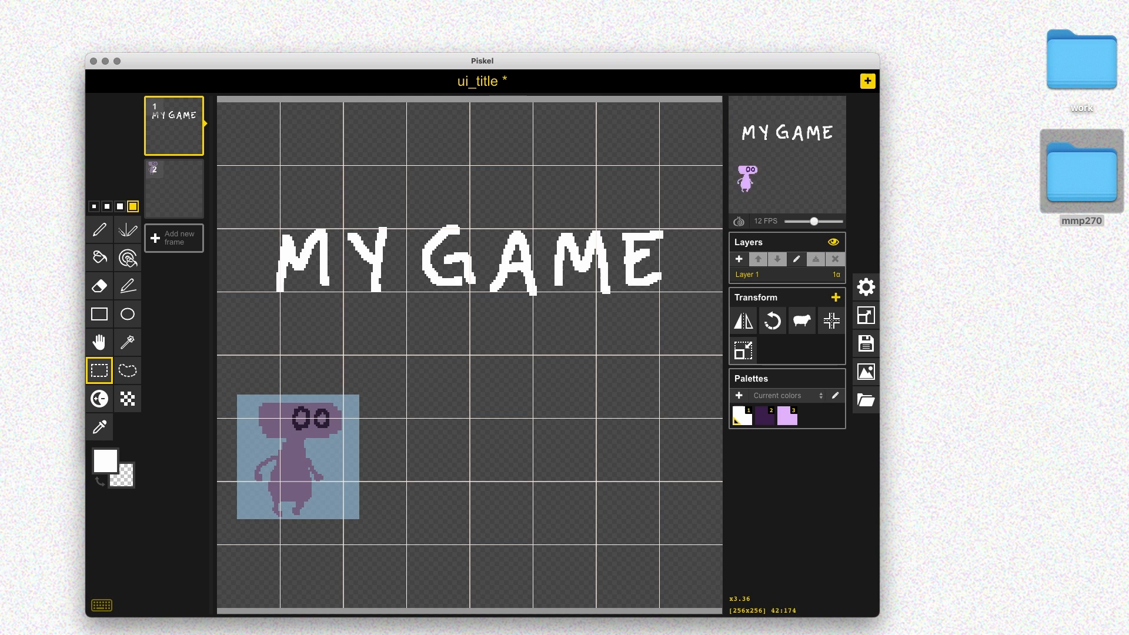
{"action": "left_click_drag", "start_coordinate": [301, 446], "coordinate": [301, 463]}
{"action": "left_click", "coordinate": [379, 467]}
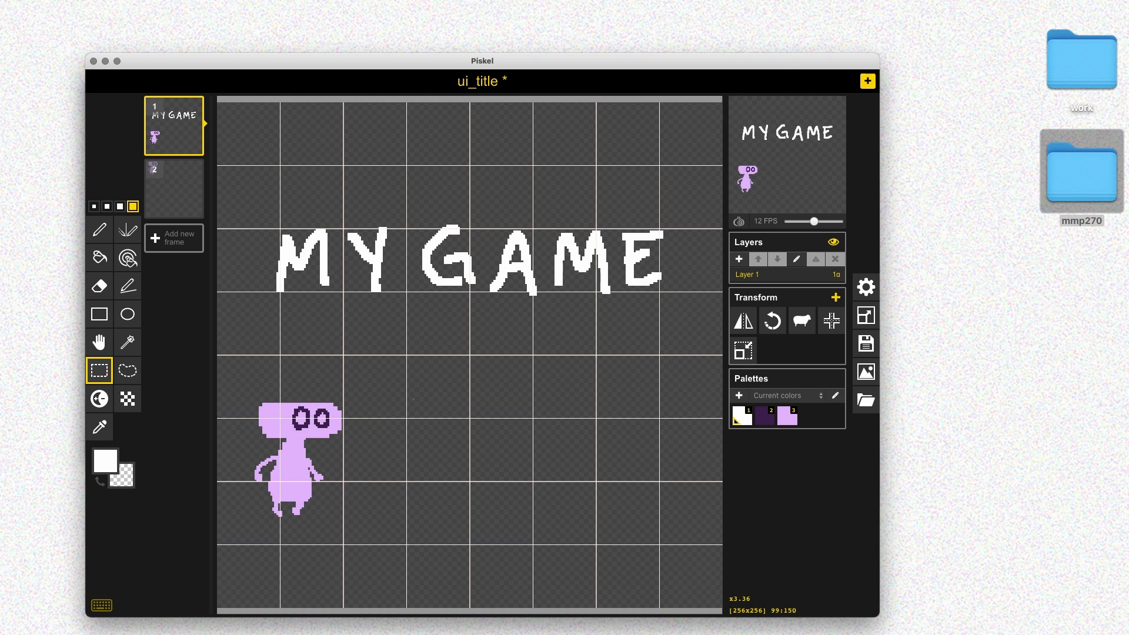
{"action": "left_click", "coordinate": [196, 169]}
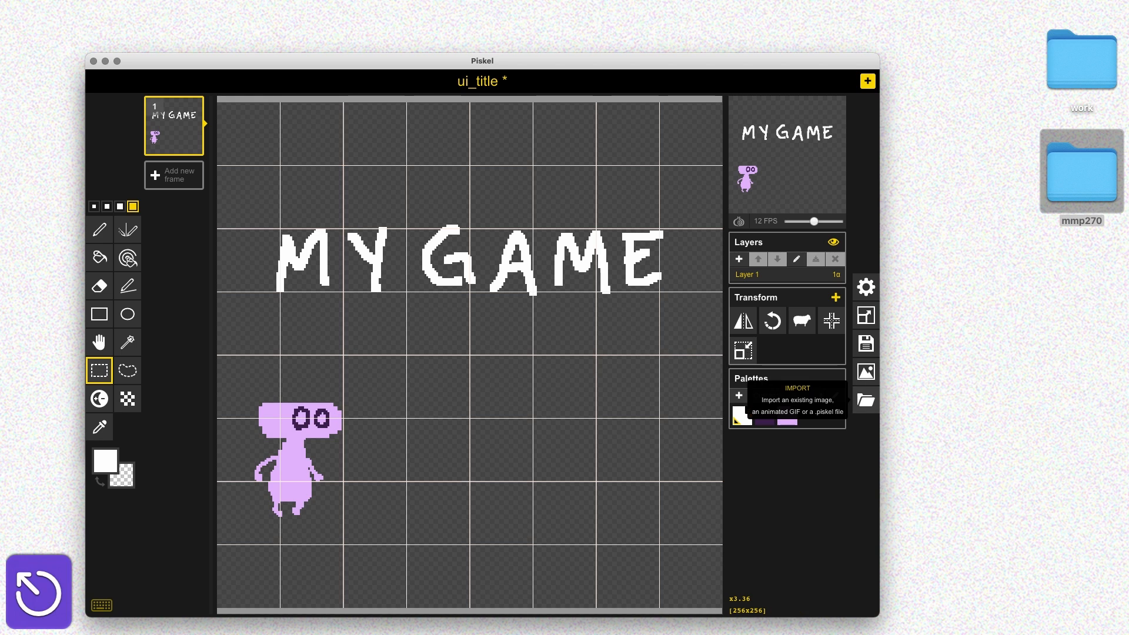
Choose obstacle_snake_attack.png from the mmp270 Obstacles folder as the picture to import.
{"action": "left_click", "coordinate": [865, 400]}
{"action": "left_click", "coordinate": [757, 343]}
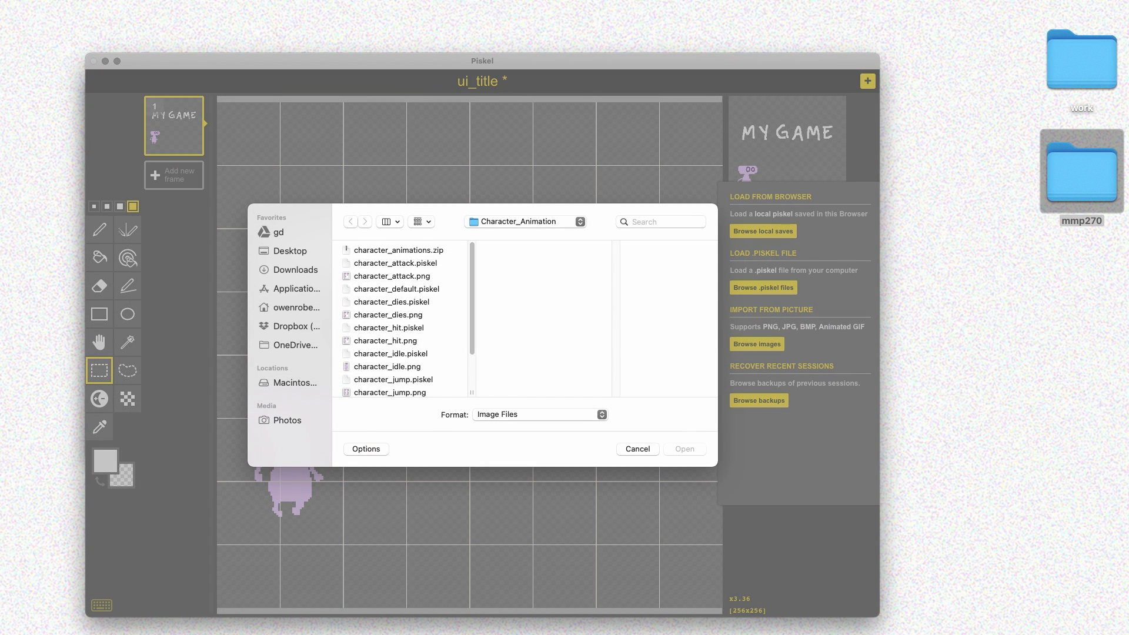
{"action": "left_click", "coordinate": [523, 222]}
{"action": "left_click", "coordinate": [523, 237]}
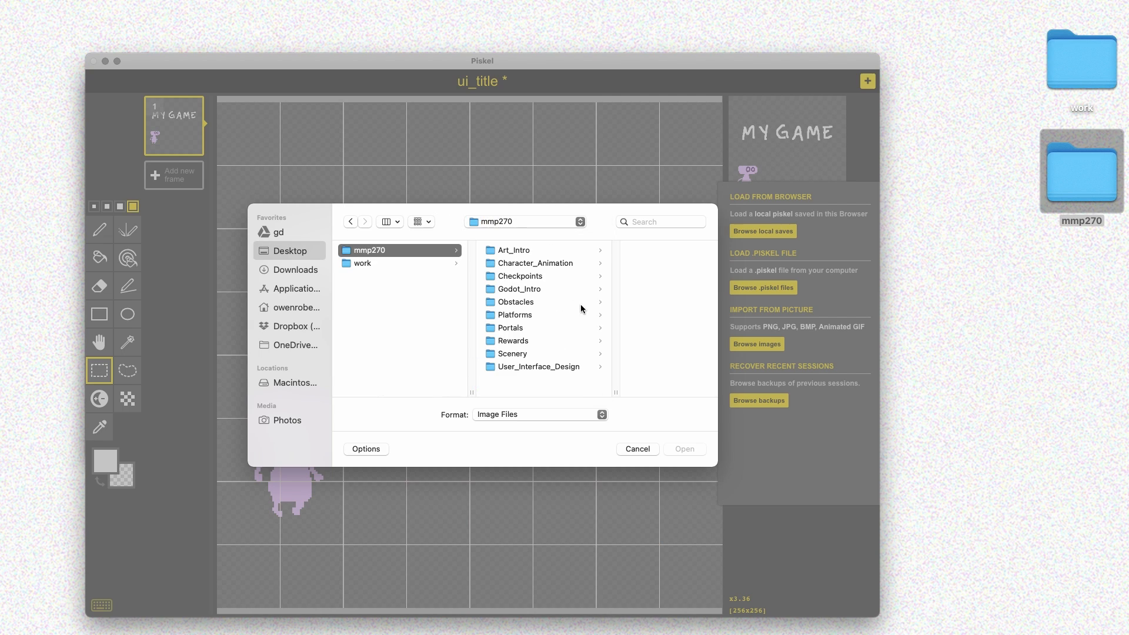
{"action": "left_click", "coordinate": [539, 302]}
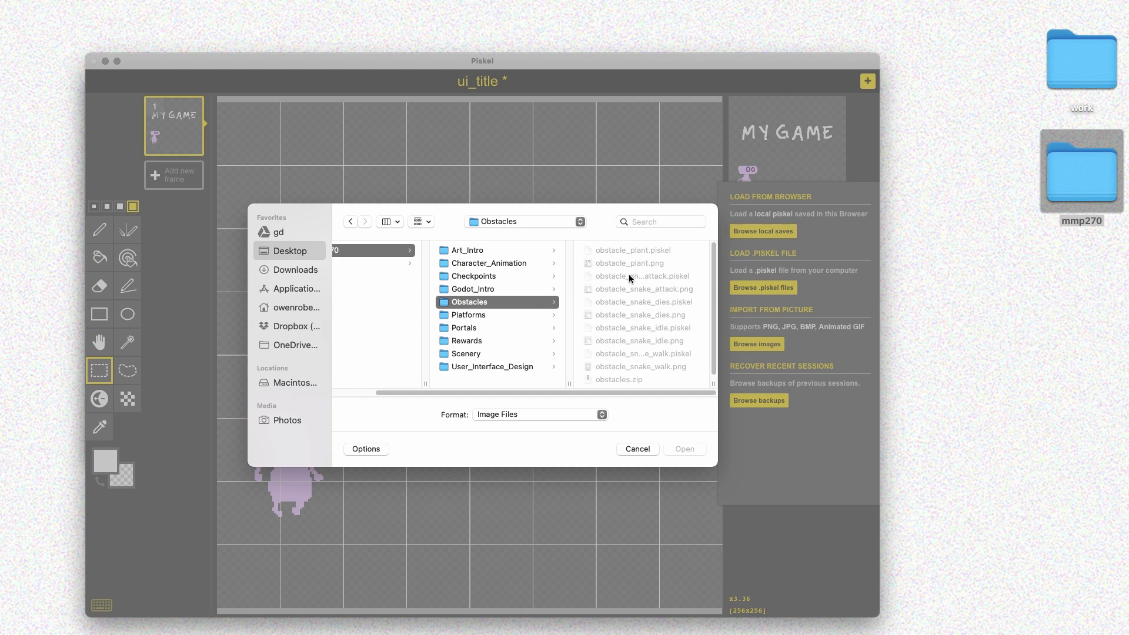
{"action": "left_click", "coordinate": [628, 265]}
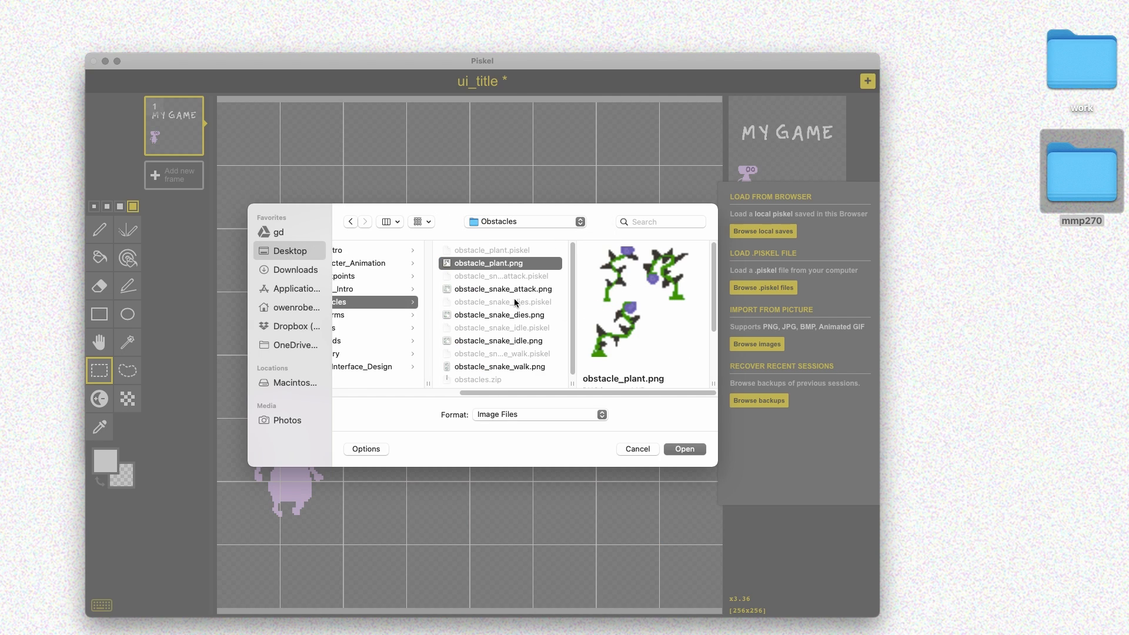
{"action": "key", "text": "Down"}
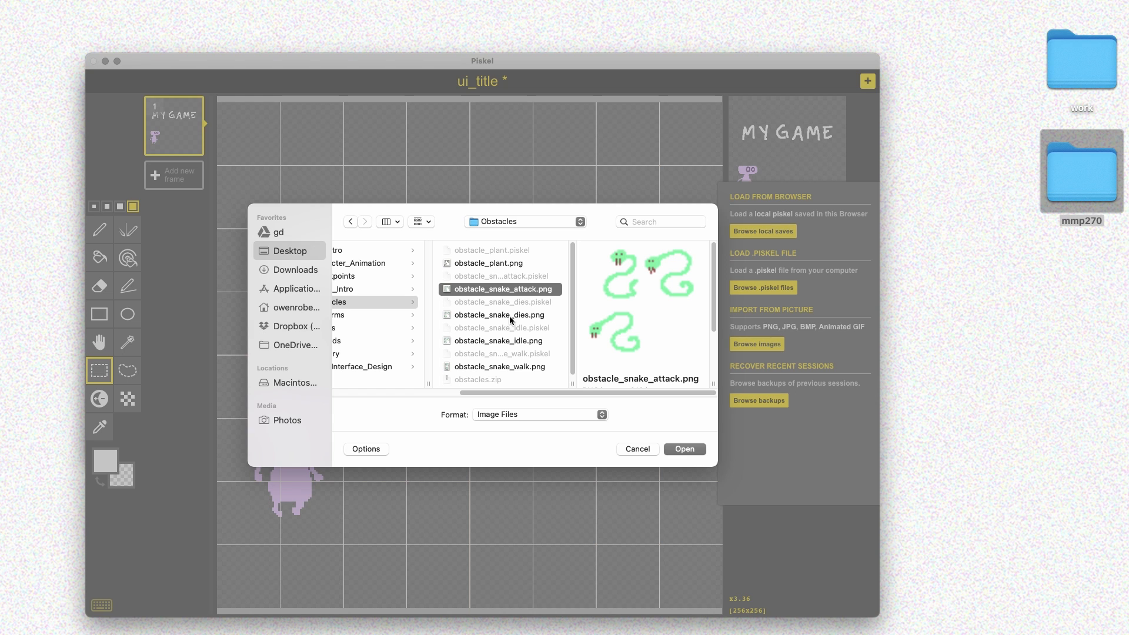
{"action": "left_click", "coordinate": [683, 450]}
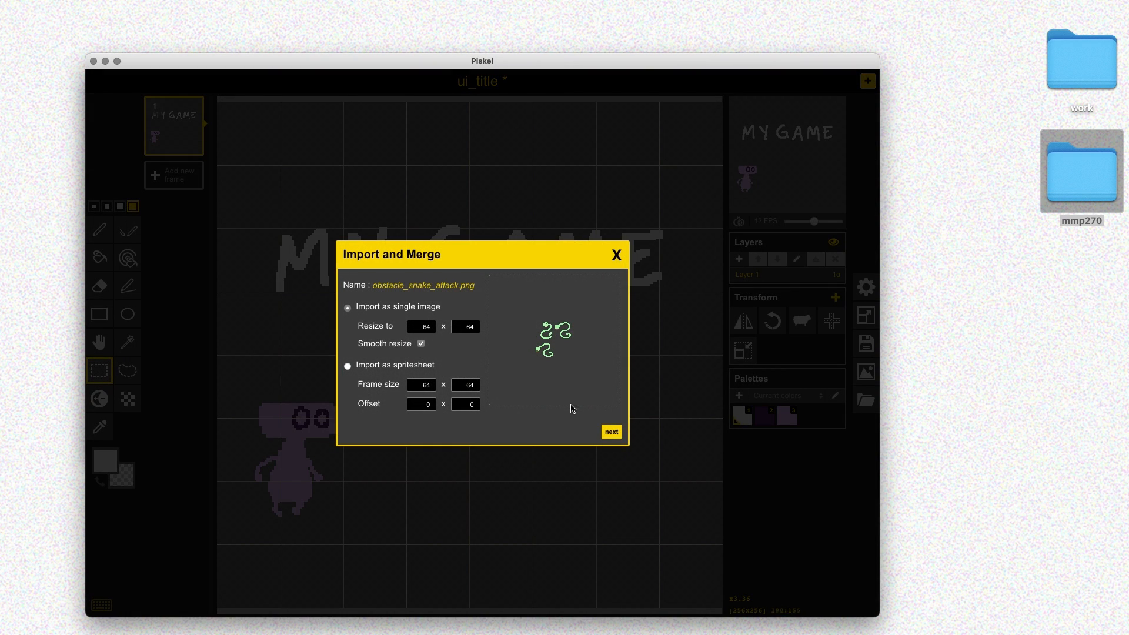
Import the snake picture as a spritesheet with 32 by 32 frames, combined at the top-left anchor as new frames after frame 1.
{"action": "left_click", "coordinate": [391, 369]}
{"action": "double_click", "coordinate": [421, 385]}
{"action": "type", "text": "32"}
{"action": "key", "text": "Tab"}
{"action": "type", "text": "32"}
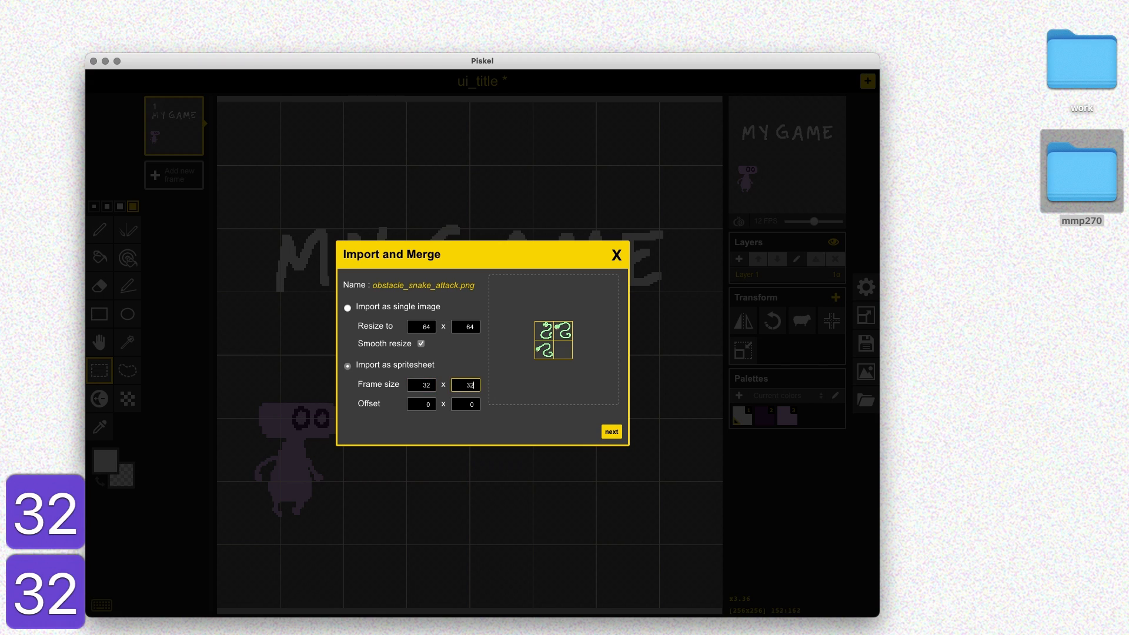
{"action": "left_click", "coordinate": [611, 431]}
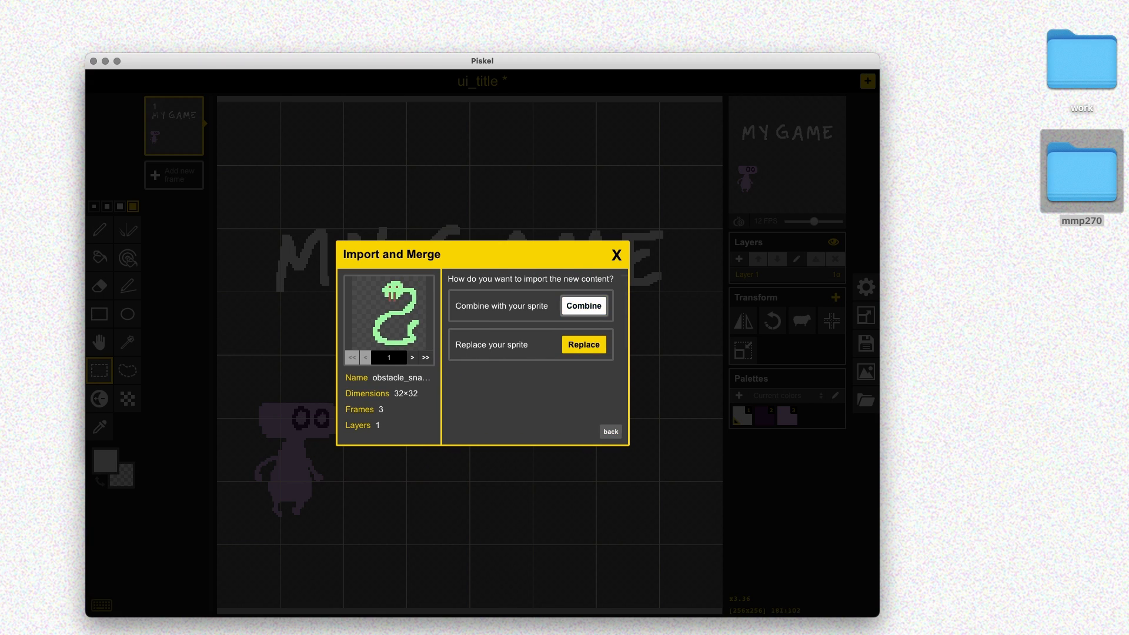
{"action": "left_click", "coordinate": [584, 306]}
{"action": "left_click", "coordinate": [612, 432]}
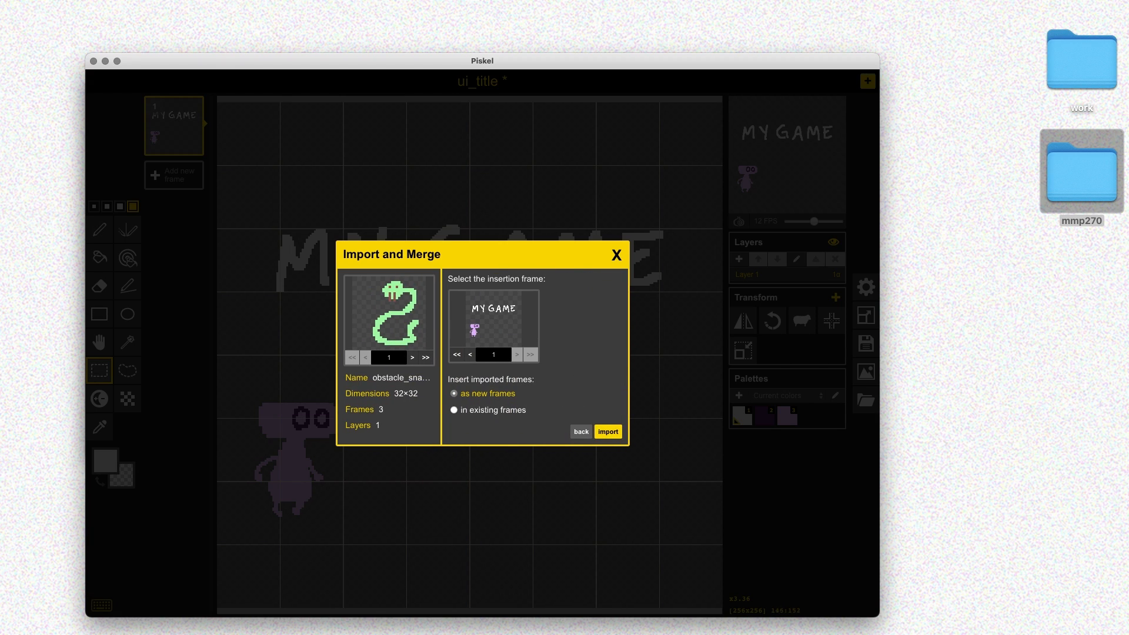
{"action": "left_click", "coordinate": [607, 431]}
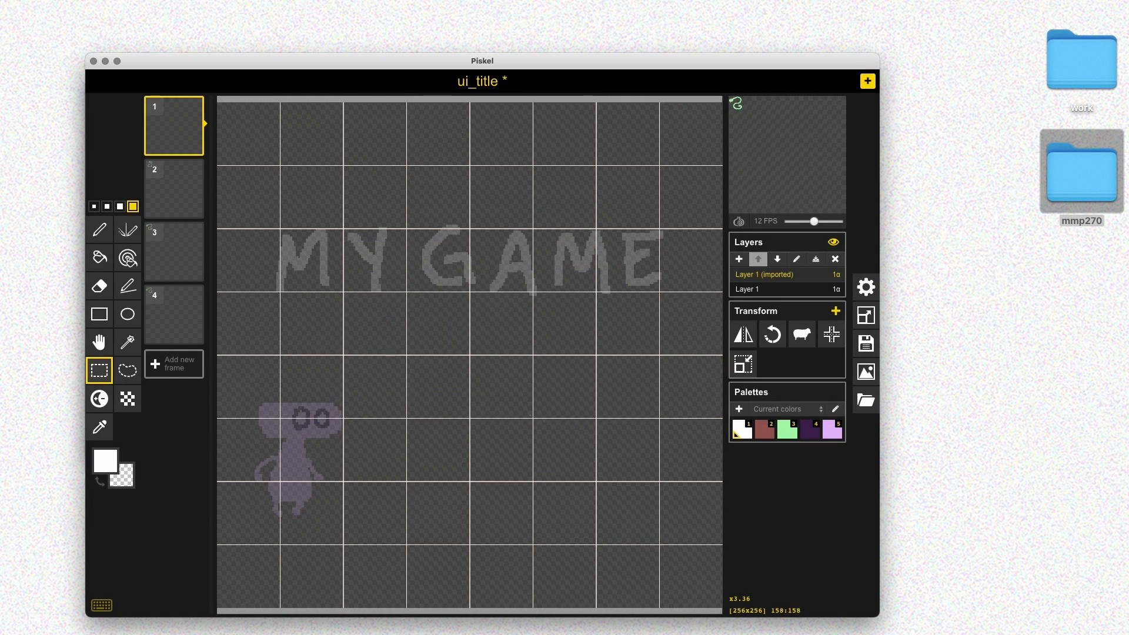
Merge the imported layer with Layer 1 and copy the first snake from frame 2.
{"action": "key", "text": "super+z"}
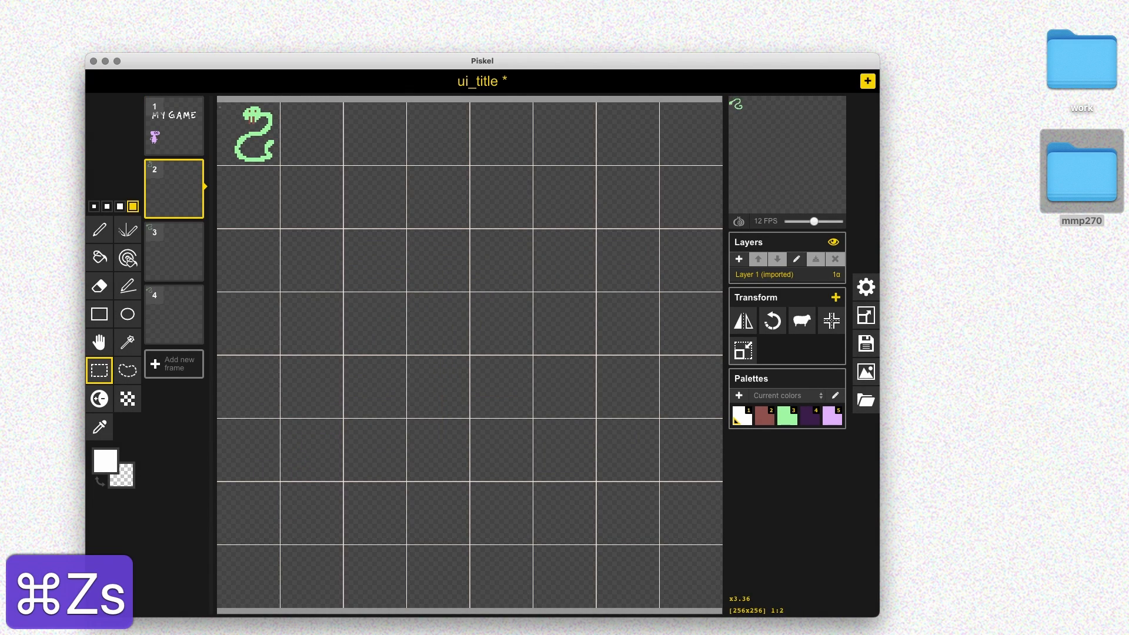
{"action": "key", "text": "s"}
{"action": "key", "text": "super+c"}
Paste the first snake into the title frame below the M of GAME, in the fifth grid row, and delete frame 2.
{"action": "left_click", "coordinate": [176, 135]}
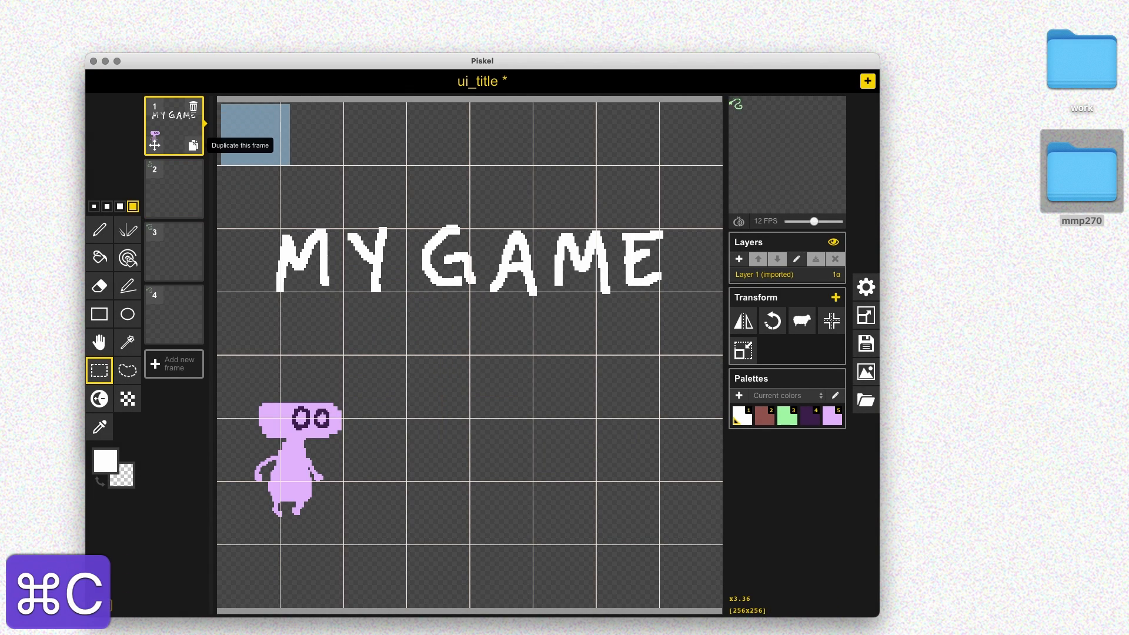
{"action": "key", "text": "super+v"}
{"action": "left_click_drag", "start_coordinate": [255, 135], "coordinate": [536, 397]}
{"action": "key", "text": "super+z"}
{"action": "key", "text": "super+z"}
{"action": "key", "text": "super+v"}
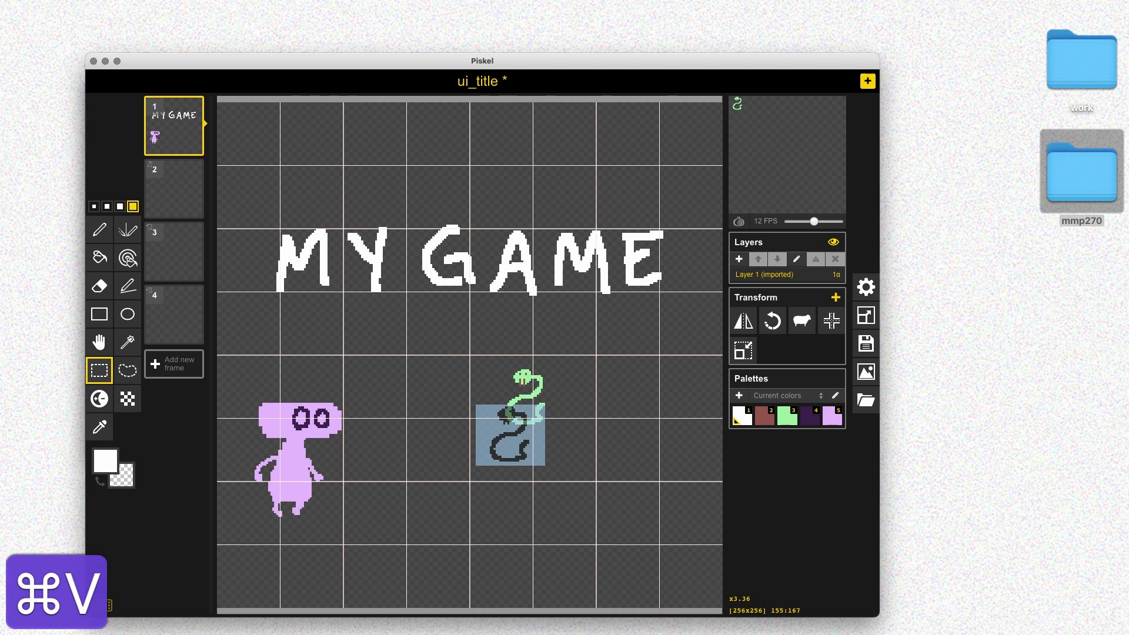
{"action": "left_click_drag", "start_coordinate": [512, 451], "coordinate": [544, 393]}
{"action": "key", "text": "super+v"}
{"action": "left_click", "coordinate": [551, 443]}
{"action": "left_click", "coordinate": [183, 184]}
{"action": "left_click", "coordinate": [194, 167]}
{"action": "left_click", "coordinate": [195, 168]}
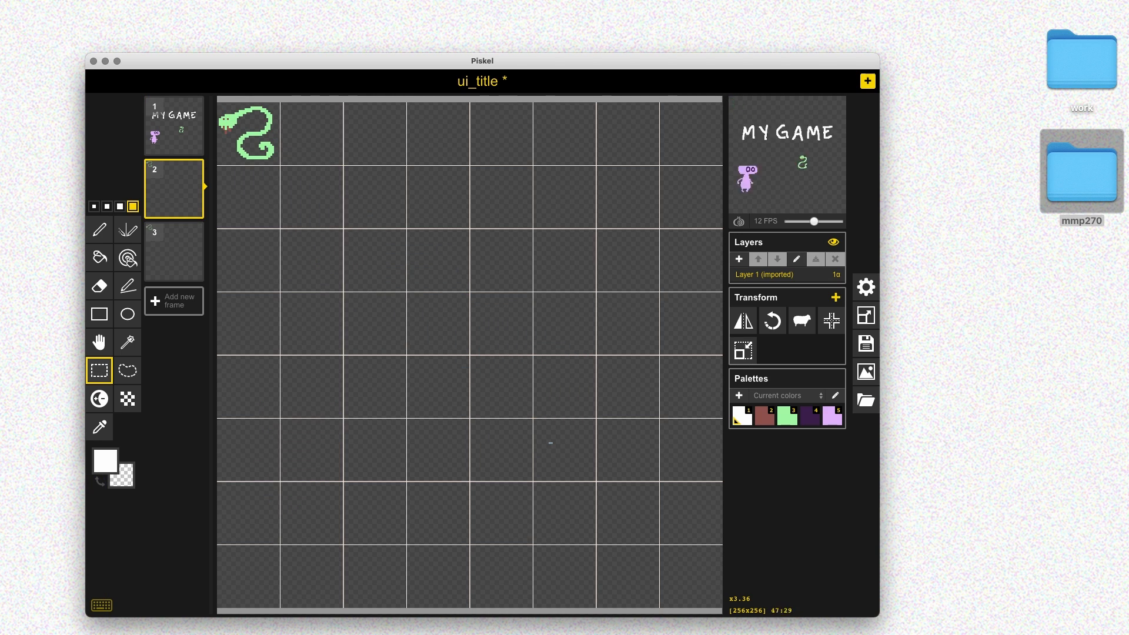
Copy the second snake from frame 2 to the lower right of the first snake on the title frame and delete frame 2.
{"action": "left_click_drag", "start_coordinate": [276, 159], "coordinate": [610, 412]}
{"action": "key", "text": "super+c"}
{"action": "left_click", "coordinate": [179, 130]}
{"action": "key", "text": "super+v"}
{"action": "key", "text": "super+z"}
{"action": "key", "text": "super+v"}
{"action": "left_click", "coordinate": [193, 169]}
Copy the last snake into the title frame below the other two snakes and delete its source frame.
{"action": "key", "text": "super+c"}
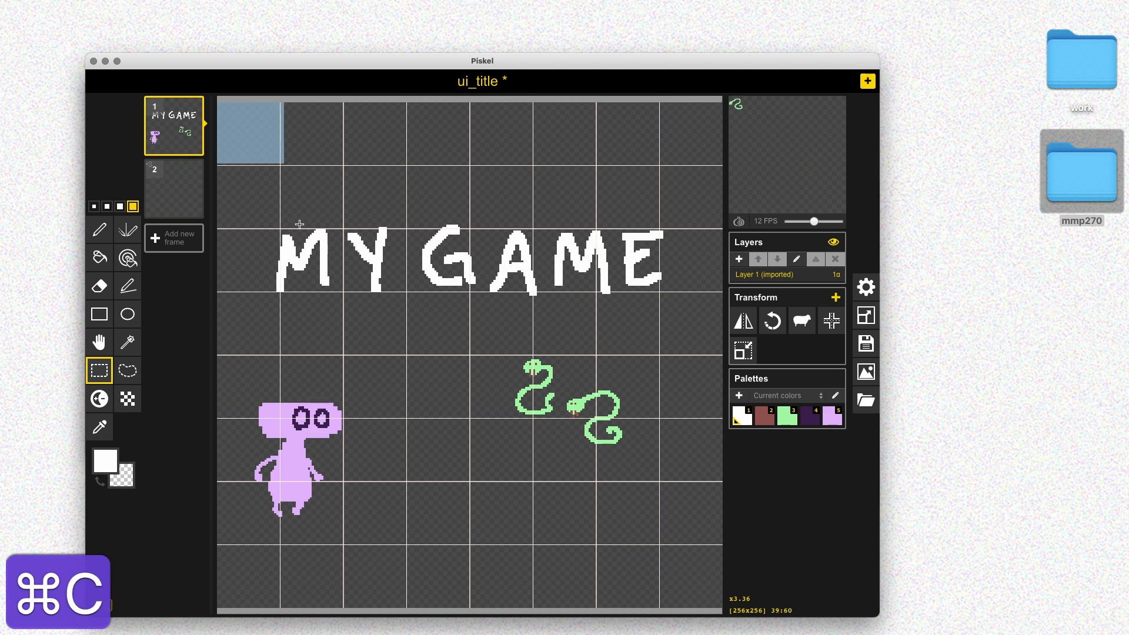
{"action": "key", "text": "super+z"}
{"action": "key", "text": "shift+super+z"}
{"action": "key", "text": "super+c"}
{"action": "left_click", "coordinate": [174, 126]}
{"action": "left_click_drag", "start_coordinate": [248, 135], "coordinate": [549, 453]}
{"action": "key", "text": "super+v"}
{"action": "left_click", "coordinate": [470, 435]}
{"action": "left_click", "coordinate": [194, 169]}
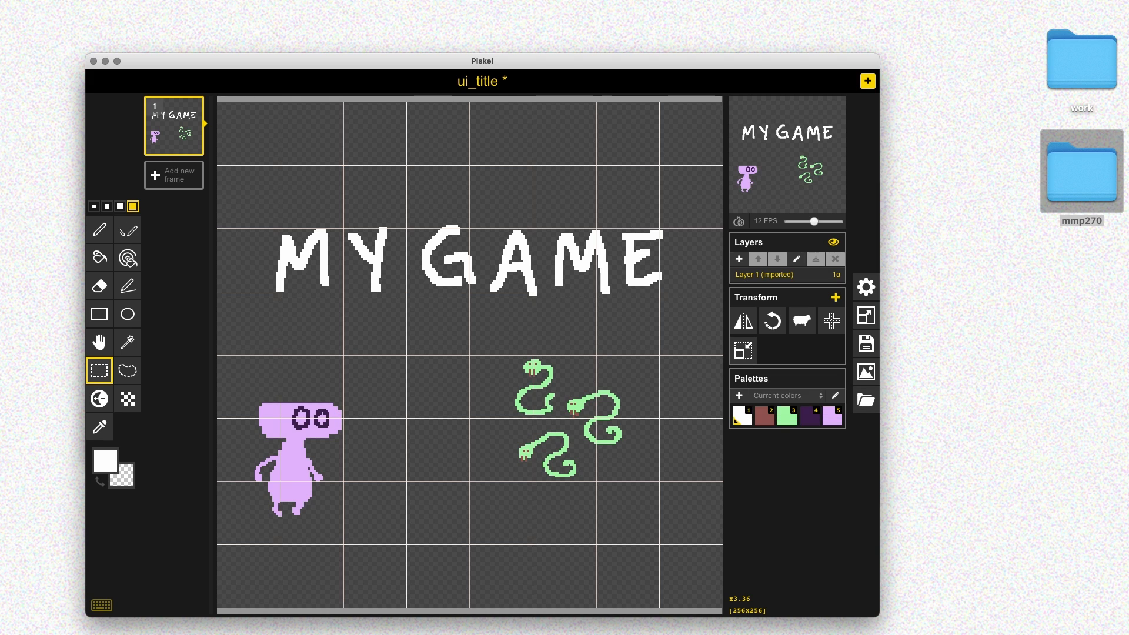
Choose reward_apple.png from the mmp270 Rewards folder as the picture to import.
{"action": "key", "text": "super+o"}
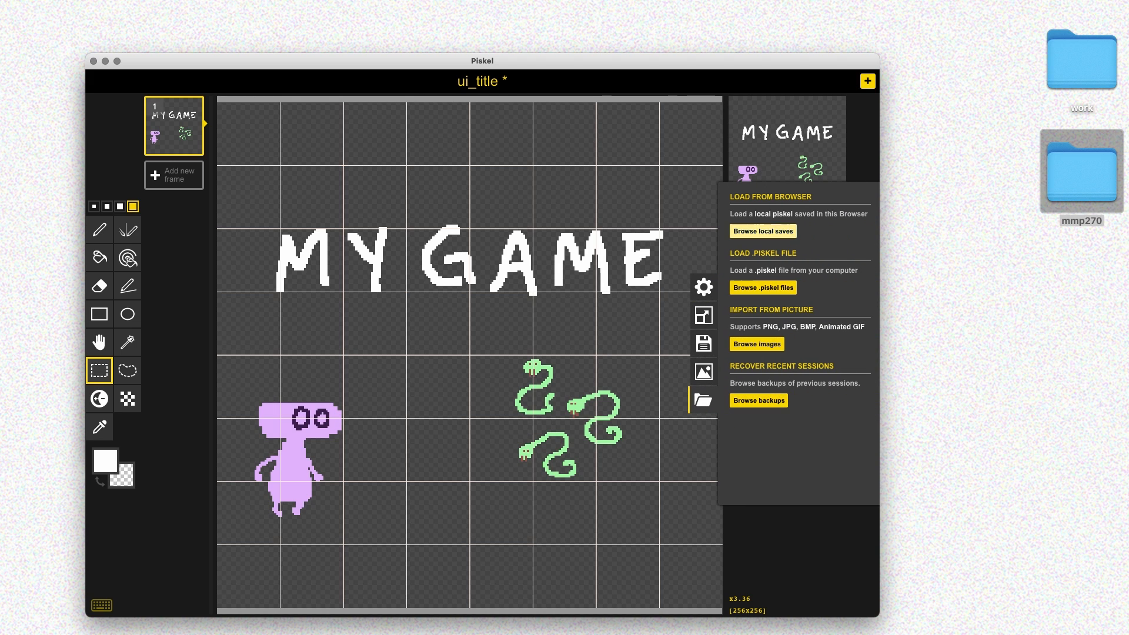
{"action": "left_click", "coordinate": [758, 344]}
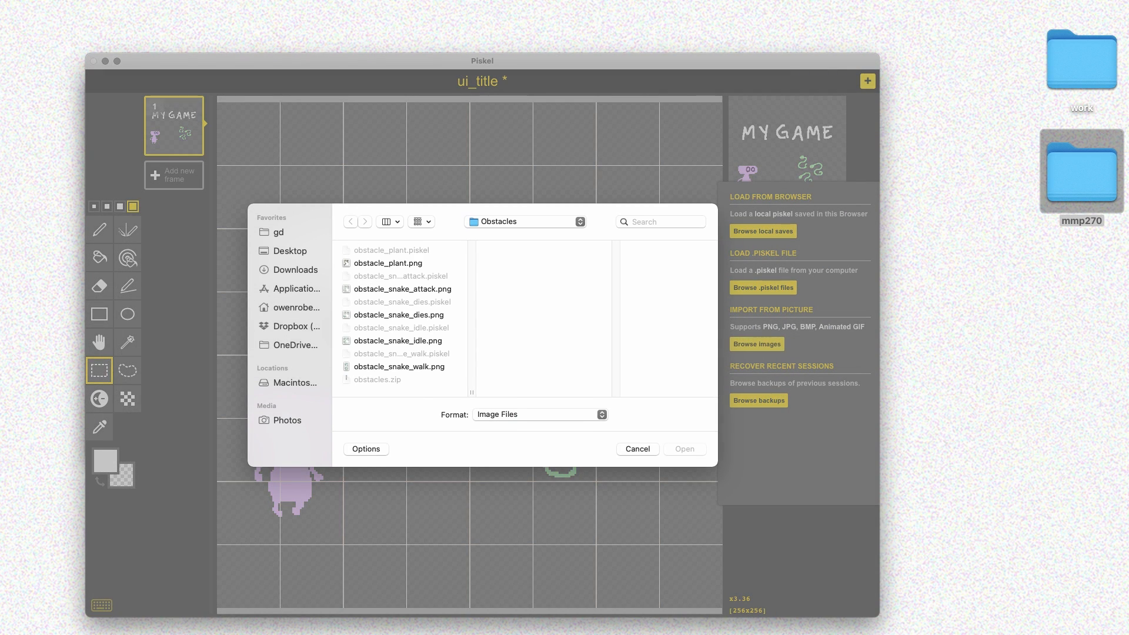
{"action": "left_click", "coordinate": [499, 221]}
{"action": "left_click", "coordinate": [496, 234]}
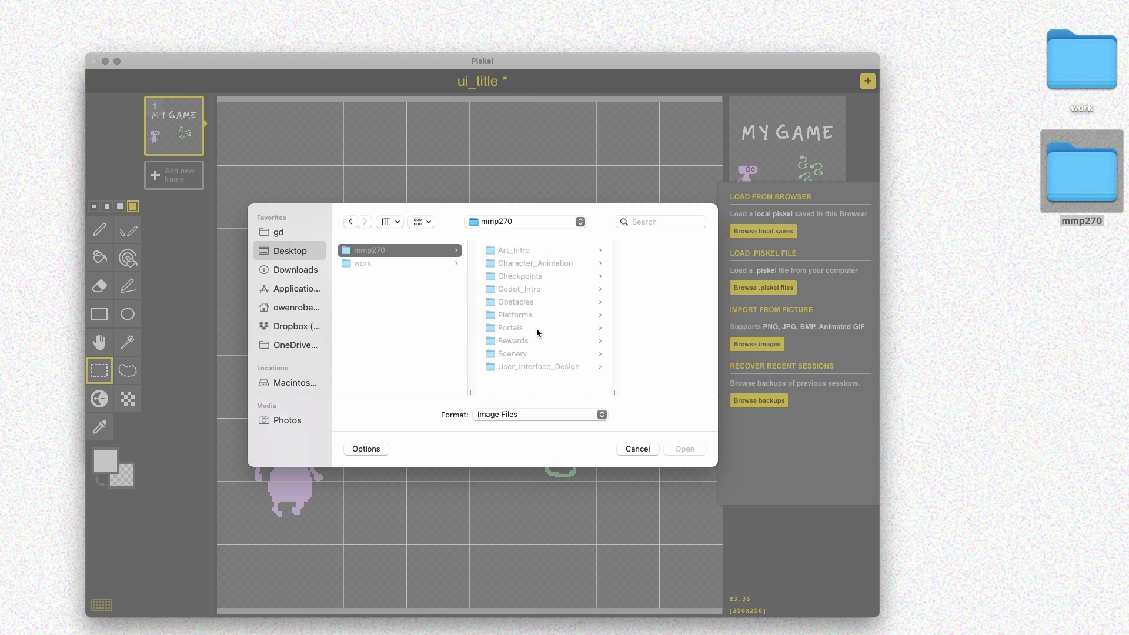
{"action": "left_click", "coordinate": [533, 342]}
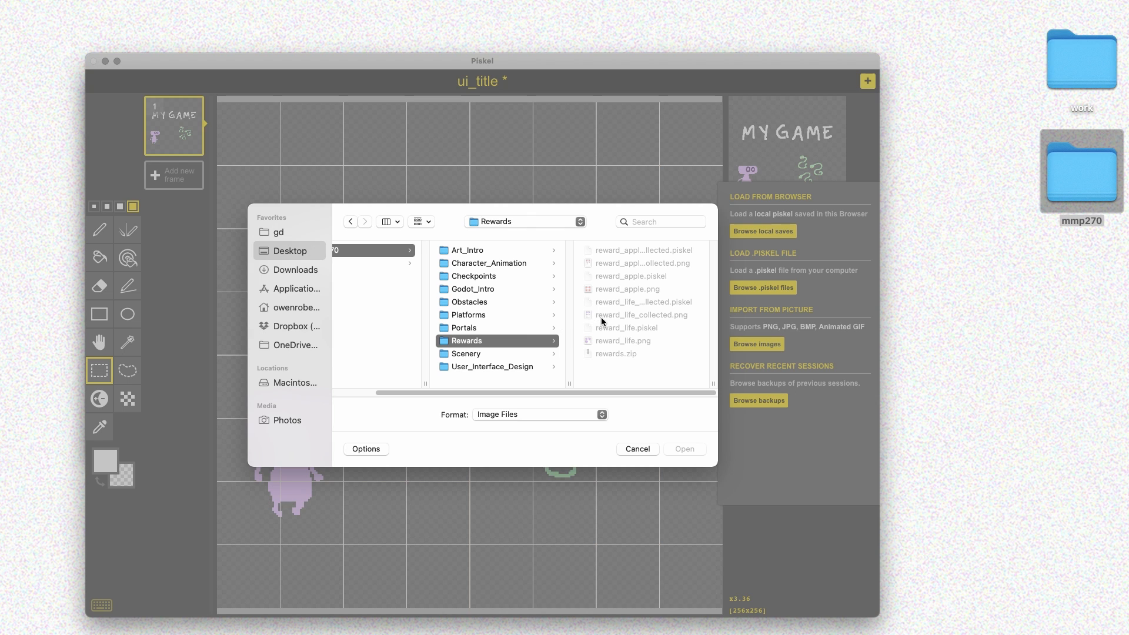
{"action": "left_click", "coordinate": [638, 289]}
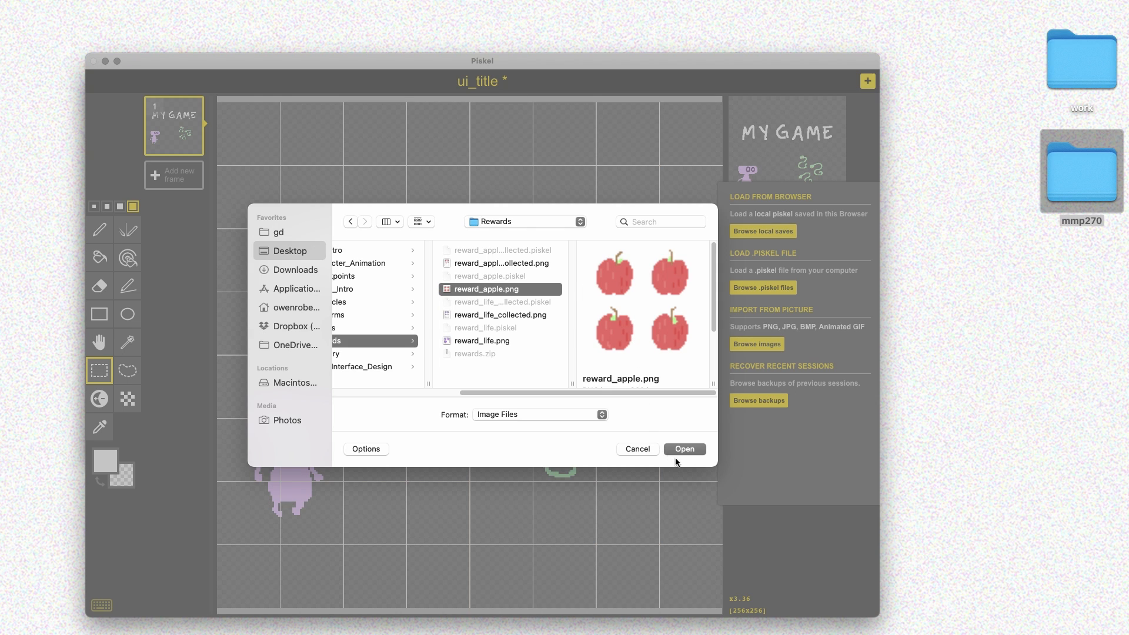
{"action": "left_click", "coordinate": [682, 450]}
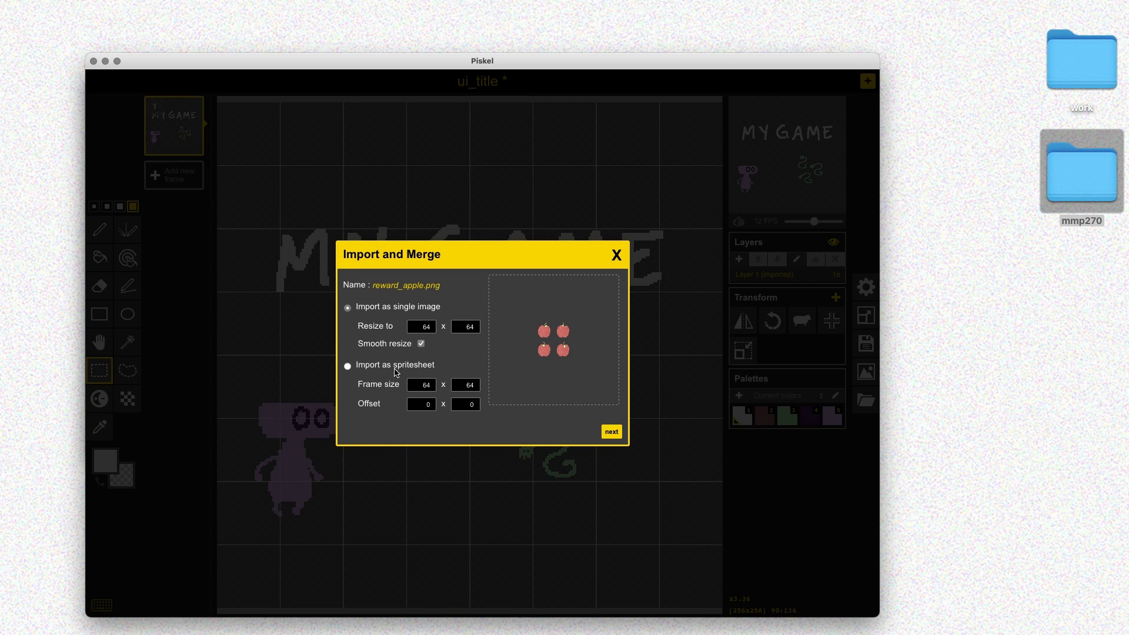
Import the apples as a 32 by 32 spritesheet, combined at the top-left anchor as new frames, and merge the imported layer down.
{"action": "type", "text": "32"}
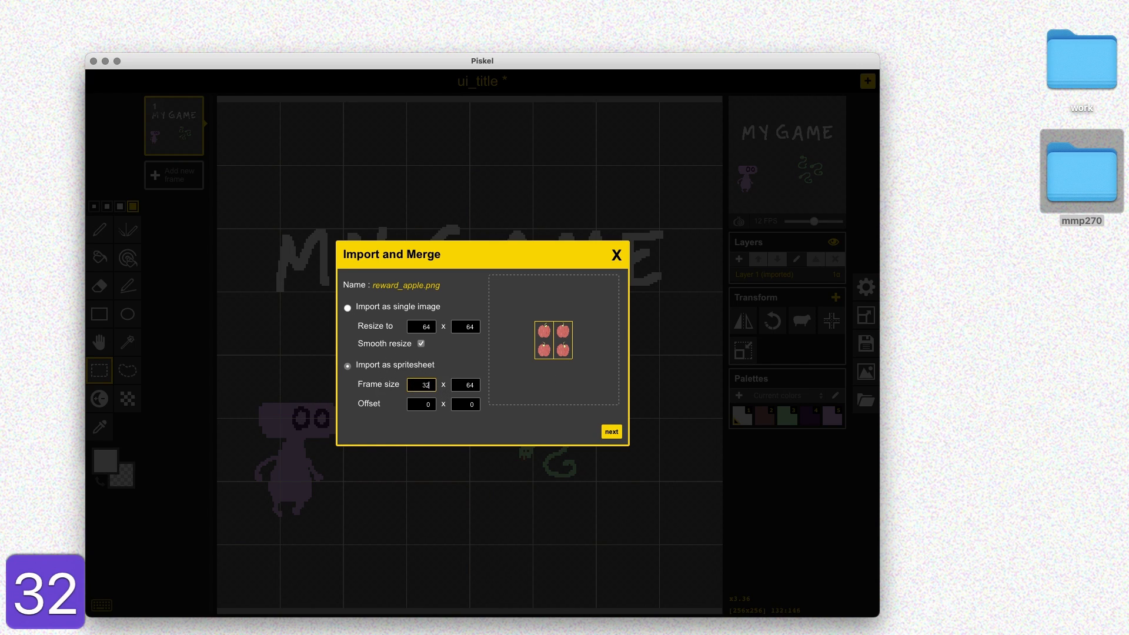
{"action": "left_click", "coordinate": [611, 432]}
{"action": "left_click", "coordinate": [583, 305]}
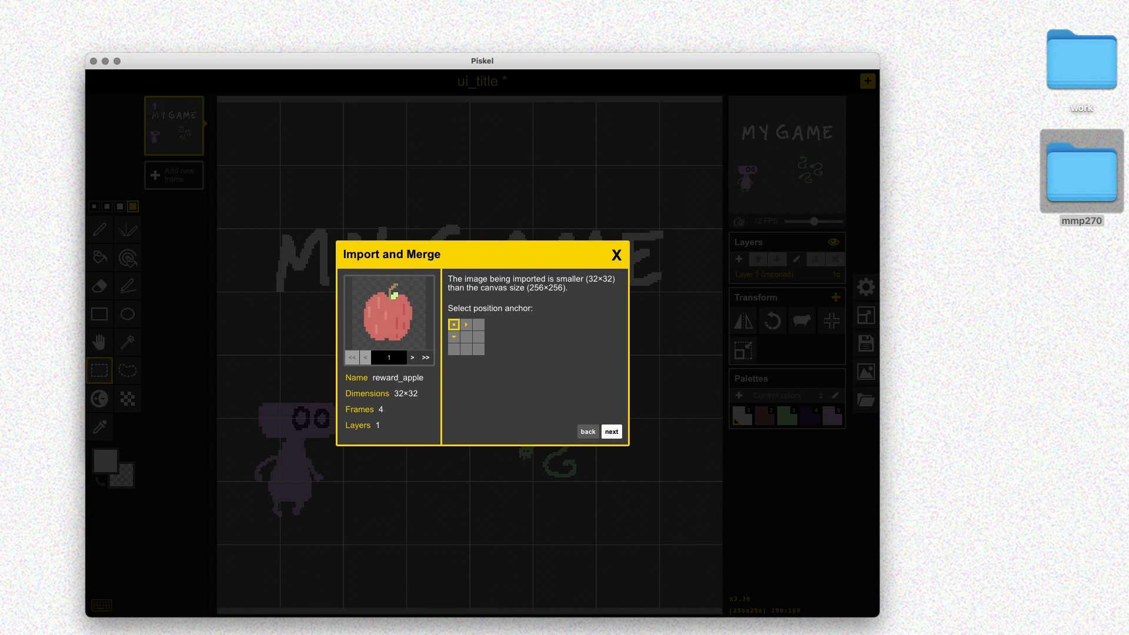
{"action": "left_click", "coordinate": [612, 432]}
{"action": "left_click", "coordinate": [609, 432]}
{"action": "left_click", "coordinate": [816, 259]}
Copy the first apple from frame 2 to the lower right of the snakes on the title frame and delete frame 2.
{"action": "left_click", "coordinate": [174, 188]}
{"action": "left_click_drag", "start_coordinate": [222, 109], "coordinate": [639, 486]}
{"action": "key", "text": "super+c"}
{"action": "left_click", "coordinate": [174, 126]}
{"action": "key", "text": "super+v"}
{"action": "left_click", "coordinate": [174, 189]}
{"action": "left_click", "coordinate": [193, 169]}
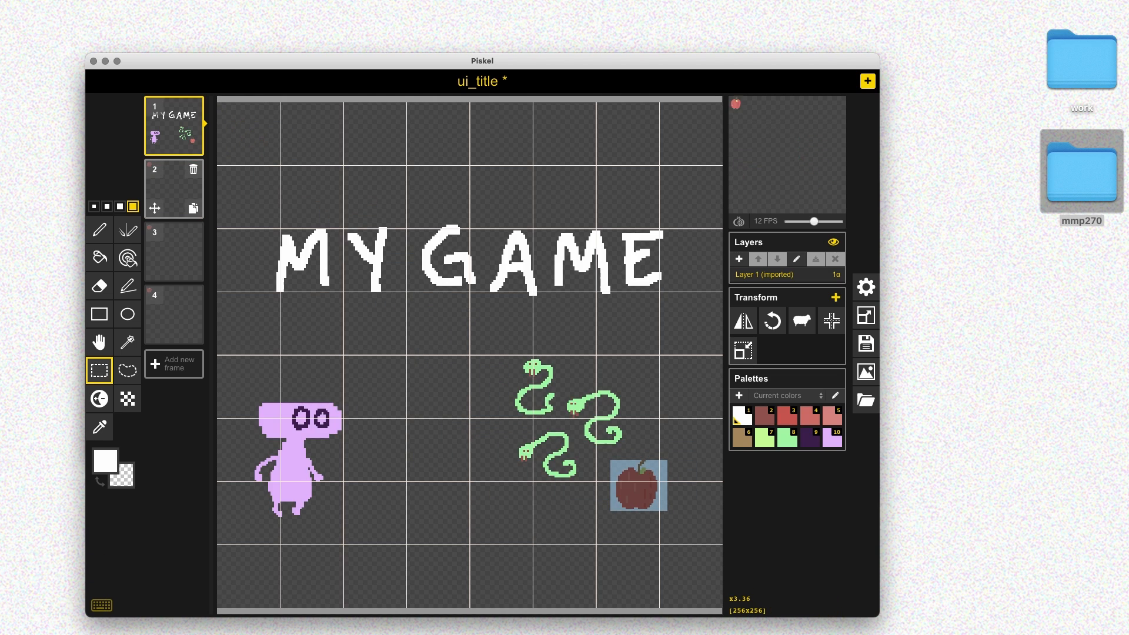
Copy the second apple from frame 2 to the upper right of the first apple on the title frame and delete frame 2.
{"action": "left_click", "coordinate": [174, 188]}
{"action": "key", "text": "s"}
{"action": "left_click_drag", "start_coordinate": [226, 109], "coordinate": [663, 421]}
{"action": "key", "text": "super+c"}
{"action": "left_click", "coordinate": [174, 126]}
{"action": "key", "text": "super+v"}
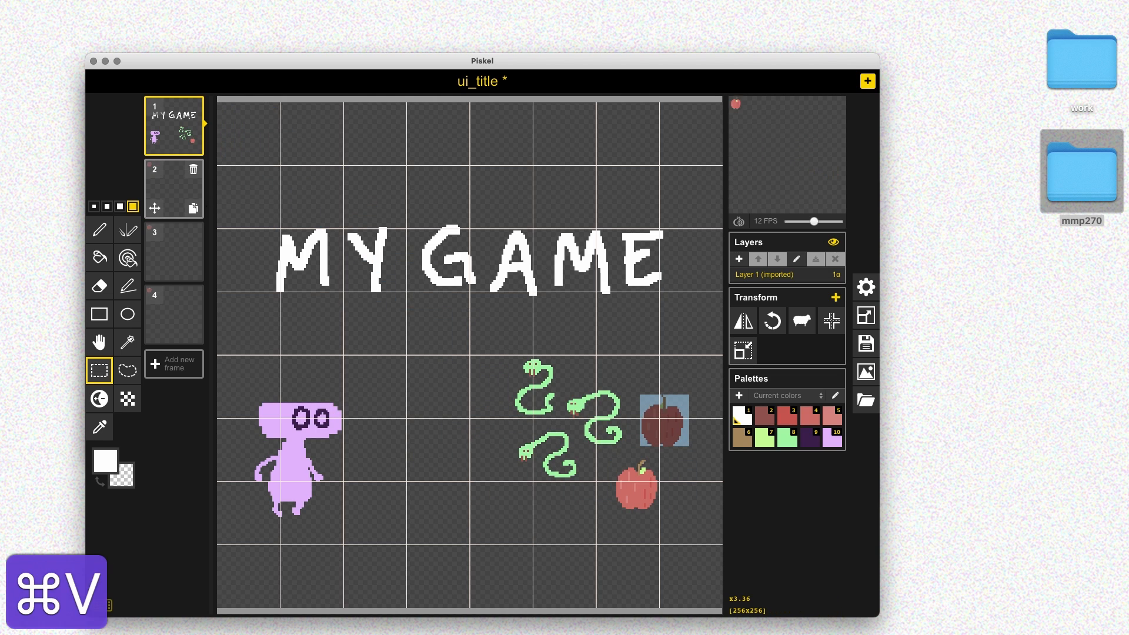
{"action": "left_click", "coordinate": [193, 170]}
Copy the third apple from frame 2 and paste it at the right edge of the title frame, beside the first apple.
{"action": "left_click", "coordinate": [174, 188]}
{"action": "key", "text": "s"}
{"action": "key", "text": "super+c"}
{"action": "left_click", "coordinate": [174, 126]}
{"action": "left_click_drag", "start_coordinate": [224, 106], "coordinate": [693, 476]}
{"action": "key", "text": "super+v"}
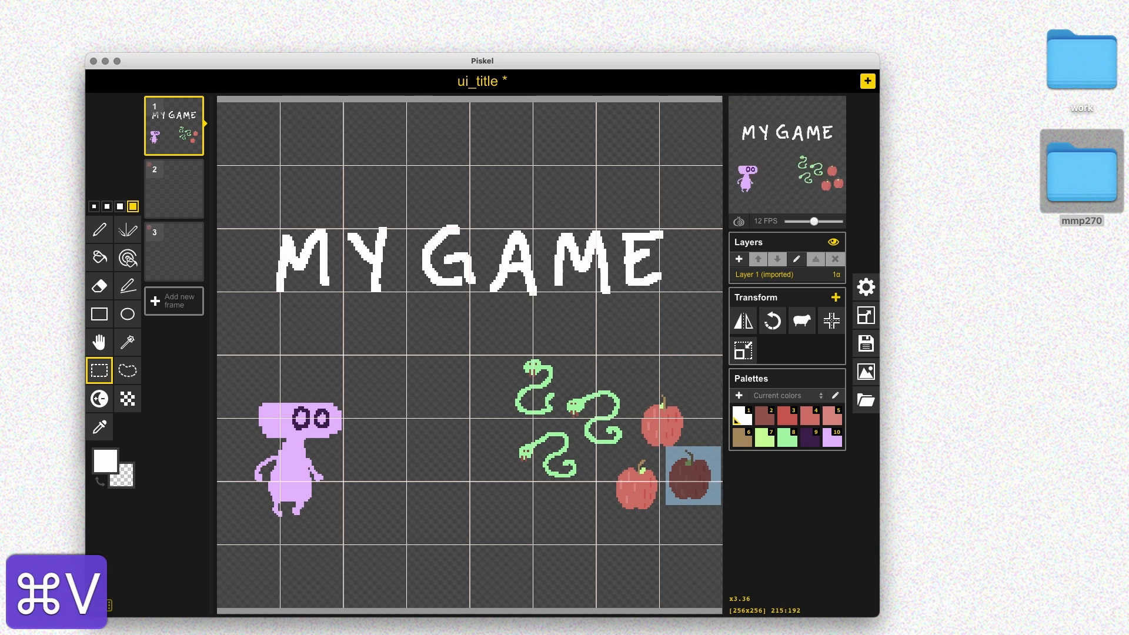
Shift the snakes and apples together slightly to the left on the title frame and delete frame 2.
{"action": "left_click_drag", "start_coordinate": [491, 336], "coordinate": [720, 521]}
{"action": "key", "text": "super+x"}
{"action": "left_click_drag", "start_coordinate": [641, 441], "coordinate": [607, 445]}
{"action": "key", "text": "super+v"}
{"action": "left_click", "coordinate": [193, 169]}
Copy the last apple from frame 2 and paste it to the right of the upper apple on the title frame.
{"action": "left_click", "coordinate": [174, 188]}
{"action": "key", "text": "s"}
{"action": "left_click_drag", "start_coordinate": [222, 111], "coordinate": [687, 424]}
{"action": "key", "text": "super+c"}
{"action": "left_click", "coordinate": [174, 126]}
{"action": "key", "text": "super+v"}
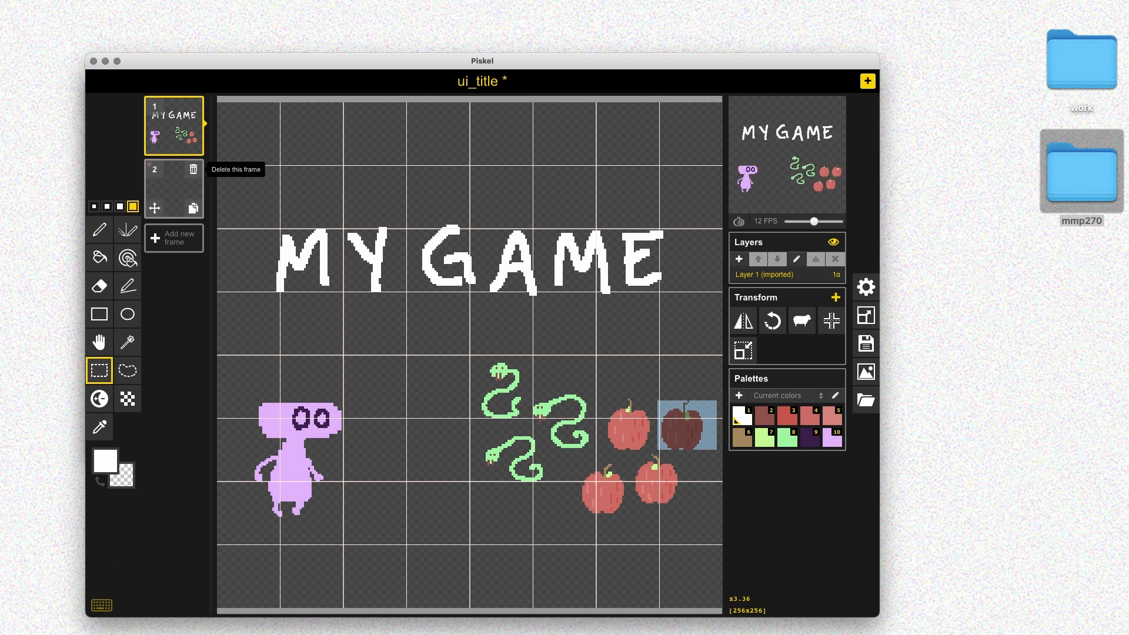
Undo the last apple pasted on the title frame and delete frame 2.
{"action": "left_click", "coordinate": [193, 169]}
{"action": "key", "text": "super+z"}
{"action": "key", "text": "super+z"}
{"action": "left_click", "coordinate": [193, 169]}
Move the snakes and apples together up and slightly right, closer to the MY GAME lettering.
{"action": "key", "text": "s"}
{"action": "left_click_drag", "start_coordinate": [462, 346], "coordinate": [693, 522]}
{"action": "key", "text": "super+x"}
{"action": "left_click_drag", "start_coordinate": [582, 435], "coordinate": [599, 399]}
{"action": "key", "text": "super+v"}
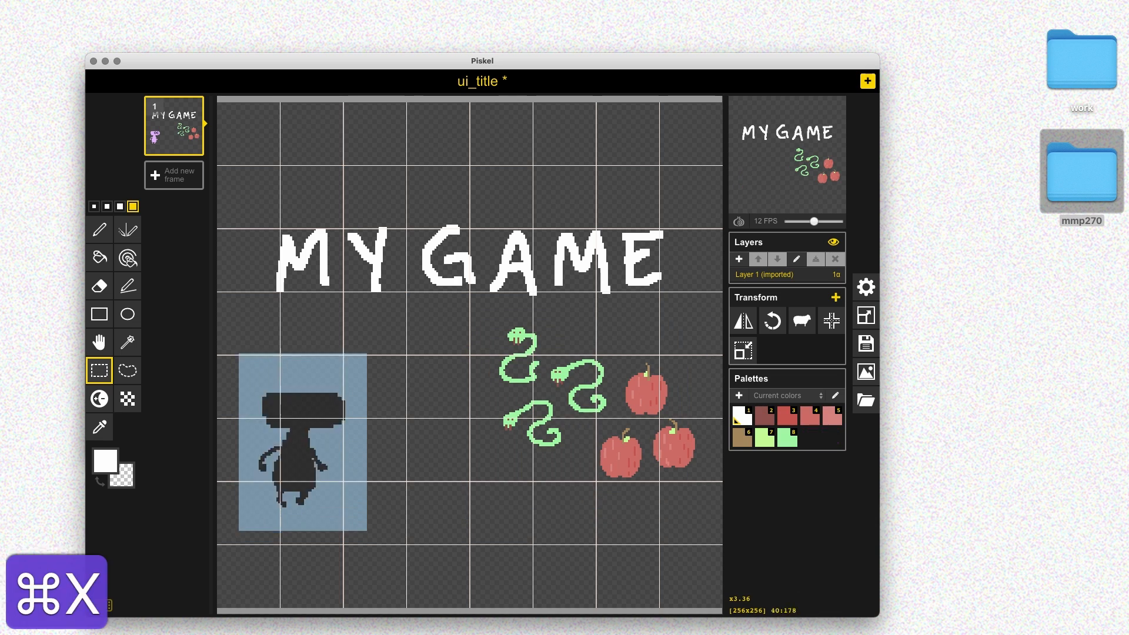
Move the purple character up and slightly right beneath the MY GAME lettering, and save the sprite.
{"action": "left_click_drag", "start_coordinate": [296, 454], "coordinate": [317, 401]}
{"action": "key", "text": "super+v"}
{"action": "key", "text": "p"}
{"action": "key", "text": "super+s"}
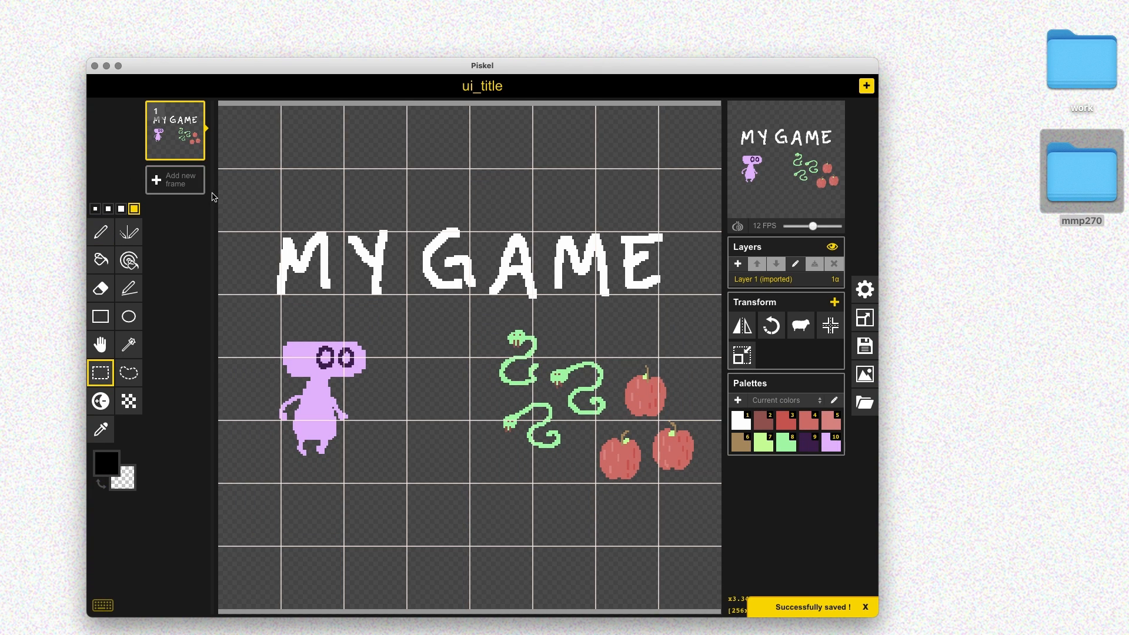
Add an empty second frame with the preview speed at 0 FPS, and choose white for the Pen tool.
{"action": "left_click", "coordinate": [187, 182]}
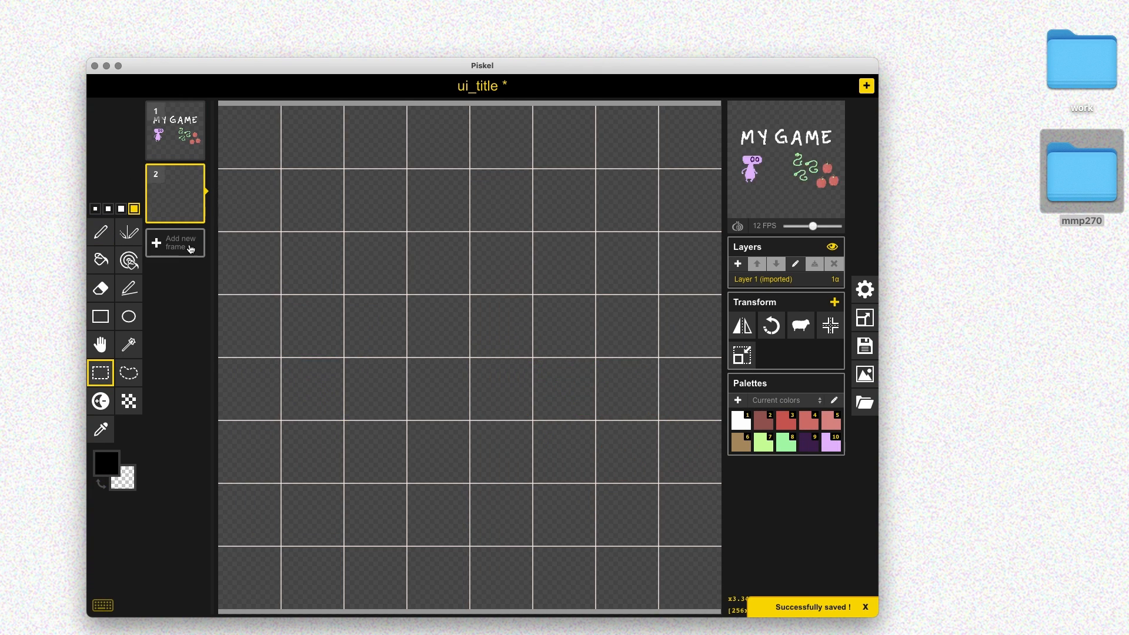
{"action": "left_click_drag", "start_coordinate": [813, 226], "coordinate": [746, 254]}
{"action": "left_click", "coordinate": [741, 420]}
{"action": "left_click", "coordinate": [100, 232]}
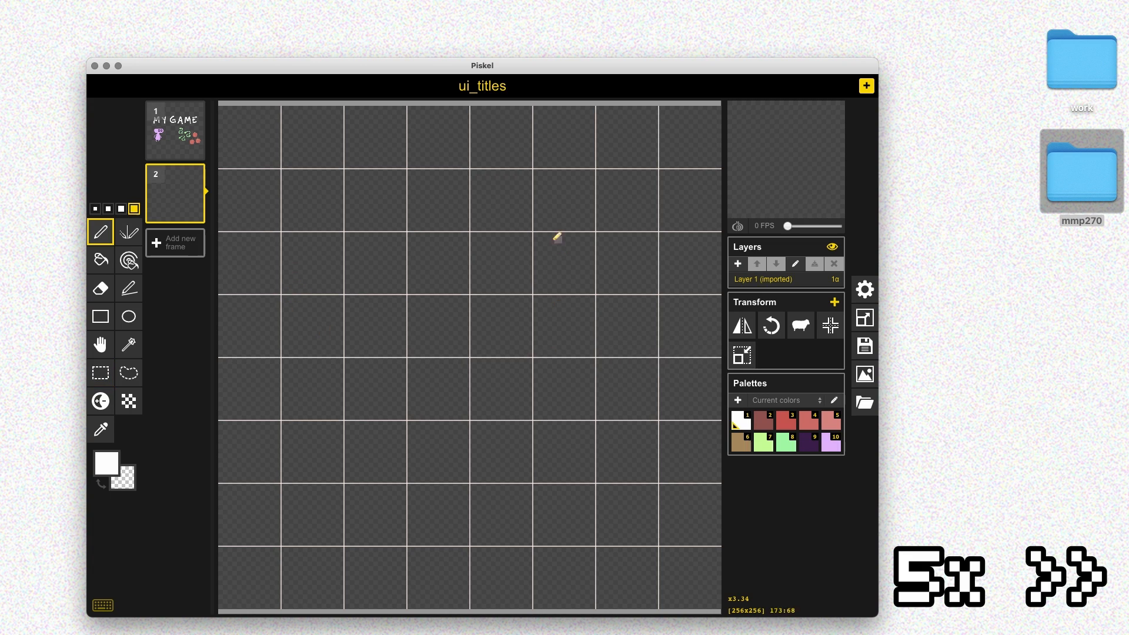
Try hand-lettering INSTRUCTI in white across the upper part of frame 2.
{"action": "mouse_move", "coordinate": [295, 169]}
{"action": "left_mouse_down"}
{"action": "mouse_move", "coordinate": [292, 234]}
{"action": "mouse_move", "coordinate": [365, 171]}
{"action": "left_mouse_up"}
{"action": "left_click_drag", "start_coordinate": [408, 169], "coordinate": [374, 223]}
{"action": "left_click_drag", "start_coordinate": [419, 170], "coordinate": [462, 170]}
{"action": "left_click_drag", "start_coordinate": [438, 171], "coordinate": [438, 229]}
{"action": "left_click_drag", "start_coordinate": [472, 171], "coordinate": [510, 223]}
{"action": "left_click_drag", "start_coordinate": [518, 171], "coordinate": [550, 172]}
{"action": "mouse_move", "coordinate": [572, 173]}
{"action": "left_mouse_down"}
{"action": "mouse_move", "coordinate": [589, 211]}
{"action": "mouse_move", "coordinate": [628, 172]}
{"action": "left_mouse_up"}
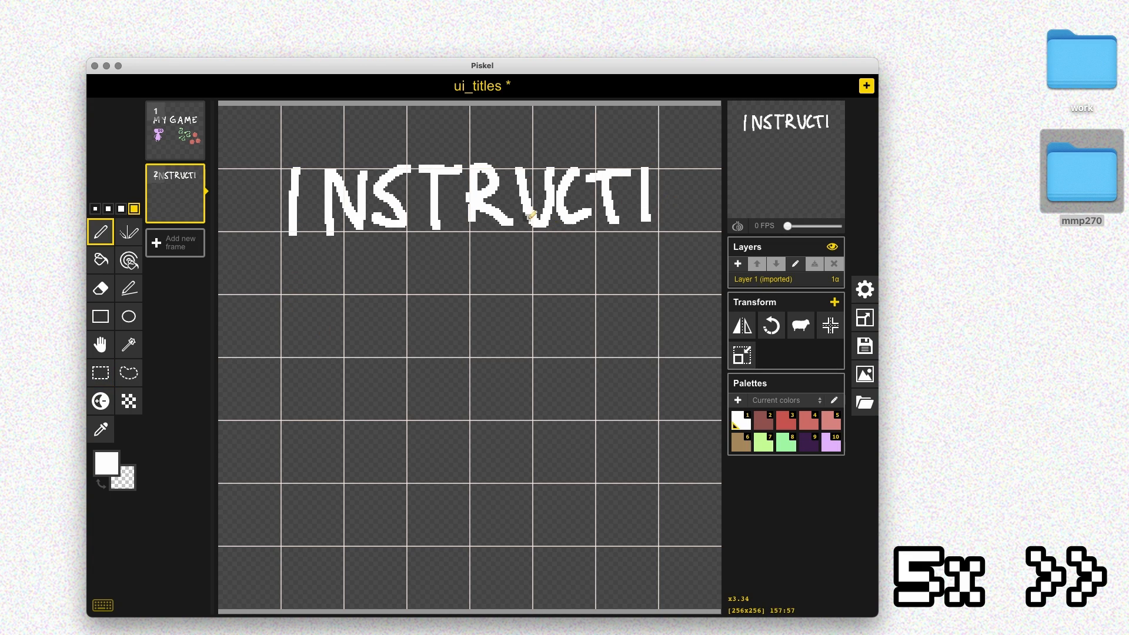
Try to shift the lettering left to make room for the remaining letters of INSTRUCTIONS.
{"action": "left_click", "coordinate": [101, 344]}
{"action": "left_click_drag", "start_coordinate": [499, 235], "coordinate": [459, 235]}
{"action": "left_click", "coordinate": [101, 232]}
{"action": "left_click_drag", "start_coordinate": [638, 175], "coordinate": [716, 151]}
{"action": "left_click", "coordinate": [100, 345]}
{"action": "mouse_move", "coordinate": [295, 203]}
{"action": "left_mouse_down"}
{"action": "mouse_move", "coordinate": [274, 203]}
{"action": "mouse_move", "coordinate": [247, 230]}
{"action": "left_mouse_up"}
Undo the lettering attempt on frame 2.
{"action": "key", "text": "super+z"}
{"action": "key", "text": "super+z"}
{"action": "key", "text": "super+z"}
{"action": "key", "text": "super+z"}
{"action": "key", "text": "super+z"}
{"action": "key", "text": "super+z"}
{"action": "key", "text": "super+z"}
{"action": "key", "text": "super+z"}
{"action": "key", "text": "super+z"}
{"action": "key", "text": "super+z"}
{"action": "key", "text": "super+z"}
{"action": "key", "text": "super+z"}
{"action": "key", "text": "super+z"}
{"action": "key", "text": "super+z"}
{"action": "key", "text": "super+shift+z"}
Hand-letter INSTRUCTION in white across the upper part of frame 2 and shift it slightly left.
{"action": "key", "text": "p"}
{"action": "left_click_drag", "start_coordinate": [268, 232], "coordinate": [309, 169]}
{"action": "mouse_move", "coordinate": [362, 169]}
{"action": "left_mouse_down"}
{"action": "mouse_move", "coordinate": [351, 216]}
{"action": "mouse_move", "coordinate": [318, 230]}
{"action": "left_mouse_up"}
{"action": "left_click_drag", "start_coordinate": [375, 171], "coordinate": [421, 173]}
{"action": "left_click_drag", "start_coordinate": [394, 174], "coordinate": [401, 226]}
{"action": "left_click_drag", "start_coordinate": [642, 176], "coordinate": [644, 176]}
{"action": "left_click_drag", "start_coordinate": [666, 223], "coordinate": [695, 171]}
{"action": "key", "text": "m"}
{"action": "left_click_drag", "start_coordinate": [530, 223], "coordinate": [513, 221]}
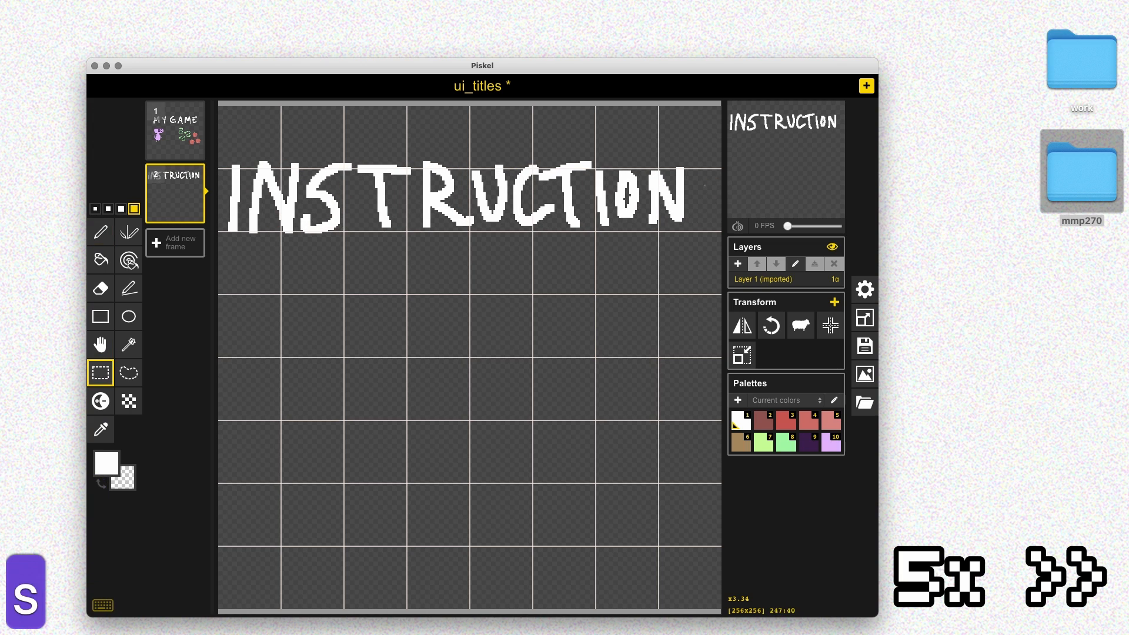
Shift the lettering slightly further left and draw a final S at its right end to complete INSTRUCTIONS.
{"action": "key", "text": "p"}
{"action": "left_click_drag", "start_coordinate": [716, 171], "coordinate": [686, 227]}
{"action": "key", "text": "super+z"}
{"action": "key", "text": "m"}
{"action": "left_click_drag", "start_coordinate": [554, 211], "coordinate": [551, 210]}
{"action": "key", "text": "s"}
{"action": "mouse_move", "coordinate": [714, 168]}
{"action": "left_mouse_down"}
{"action": "mouse_move", "coordinate": [687, 182]}
{"action": "mouse_move", "coordinate": [685, 220]}
{"action": "left_mouse_up"}
{"action": "key", "text": "p"}
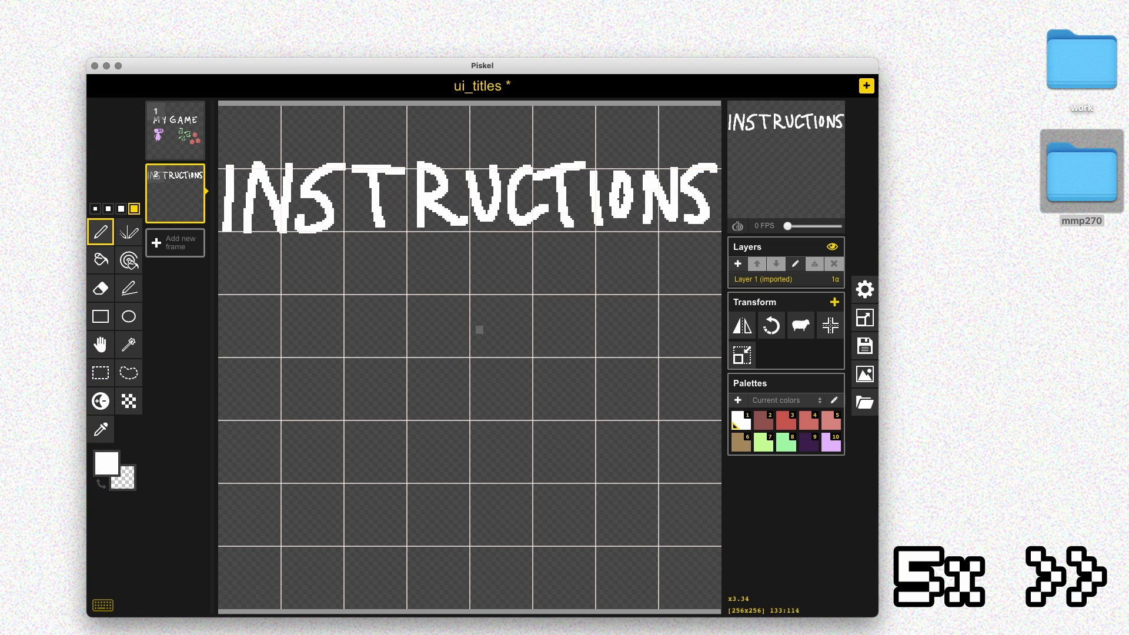
Try to move the first T of INSTRUCTIONS closer to the first S.
{"action": "key", "text": "s"}
{"action": "mouse_move", "coordinate": [350, 159]}
{"action": "left_mouse_down"}
{"action": "mouse_move", "coordinate": [408, 240]}
{"action": "mouse_move", "coordinate": [388, 207]}
{"action": "left_mouse_up"}
{"action": "key", "text": "super+x"}
{"action": "key", "text": "super+v"}
{"action": "key", "text": "super+z"}
{"action": "key", "text": "super+z"}
{"action": "key", "text": "super+z"}
{"action": "key", "text": "shift+super+z"}
{"action": "left_click", "coordinate": [403, 287]}
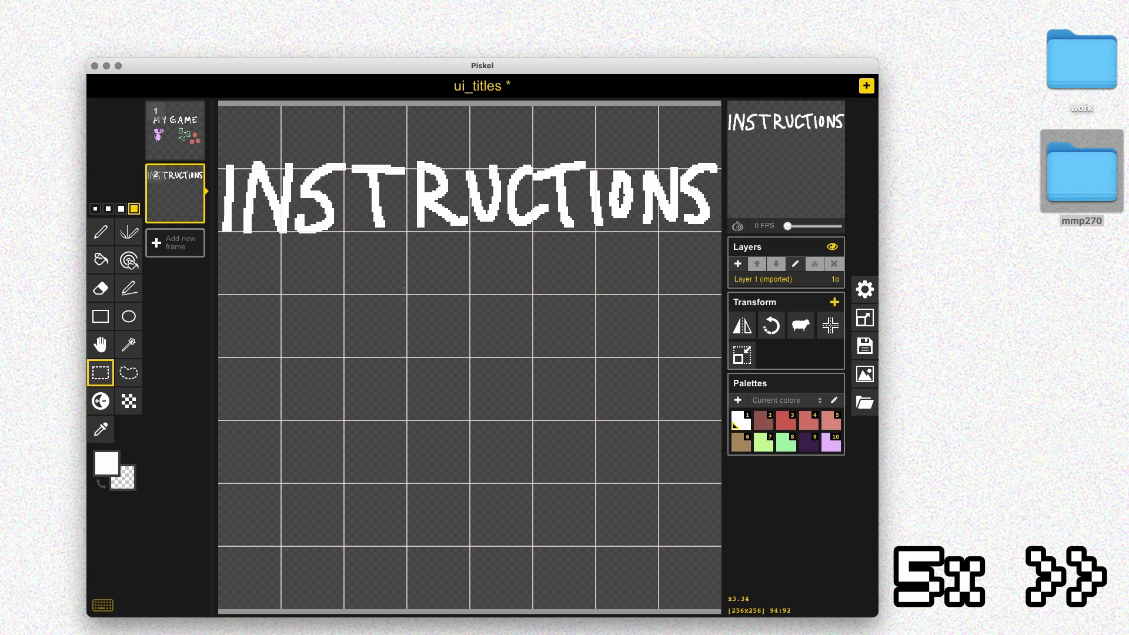
Cut the first T of INSTRUCTIONS and paste it closer to the first S.
{"action": "left_click", "coordinate": [339, 167]}
{"action": "key", "text": "s"}
{"action": "mouse_move", "coordinate": [348, 160]}
{"action": "left_mouse_down"}
{"action": "mouse_move", "coordinate": [408, 237]}
{"action": "mouse_move", "coordinate": [374, 206]}
{"action": "left_mouse_up"}
{"action": "key", "text": "super+x"}
{"action": "key", "text": "super+v"}
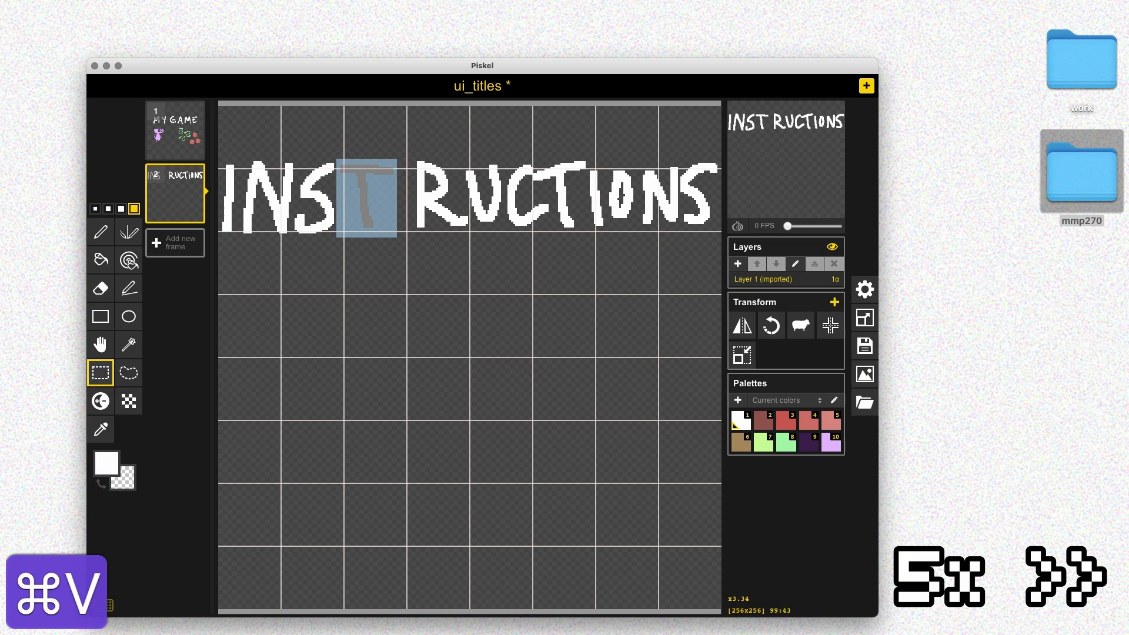
Erase where the R touches the U and move the R left, closer to the first T.
{"action": "key", "text": "e"}
{"action": "left_click_drag", "start_coordinate": [466, 219], "coordinate": [463, 218]}
{"action": "key", "text": "s"}
{"action": "key", "text": "super+x"}
{"action": "mouse_move", "coordinate": [407, 157]}
{"action": "left_mouse_down"}
{"action": "mouse_move", "coordinate": [458, 234]}
{"action": "mouse_move", "coordinate": [422, 205]}
{"action": "left_mouse_up"}
{"action": "key", "text": "super+v"}
Move the U and the C of INSTRUCTIONS slightly left, selecting the C with a lasso.
{"action": "key", "text": "s"}
{"action": "left_click_drag", "start_coordinate": [458, 158], "coordinate": [501, 222]}
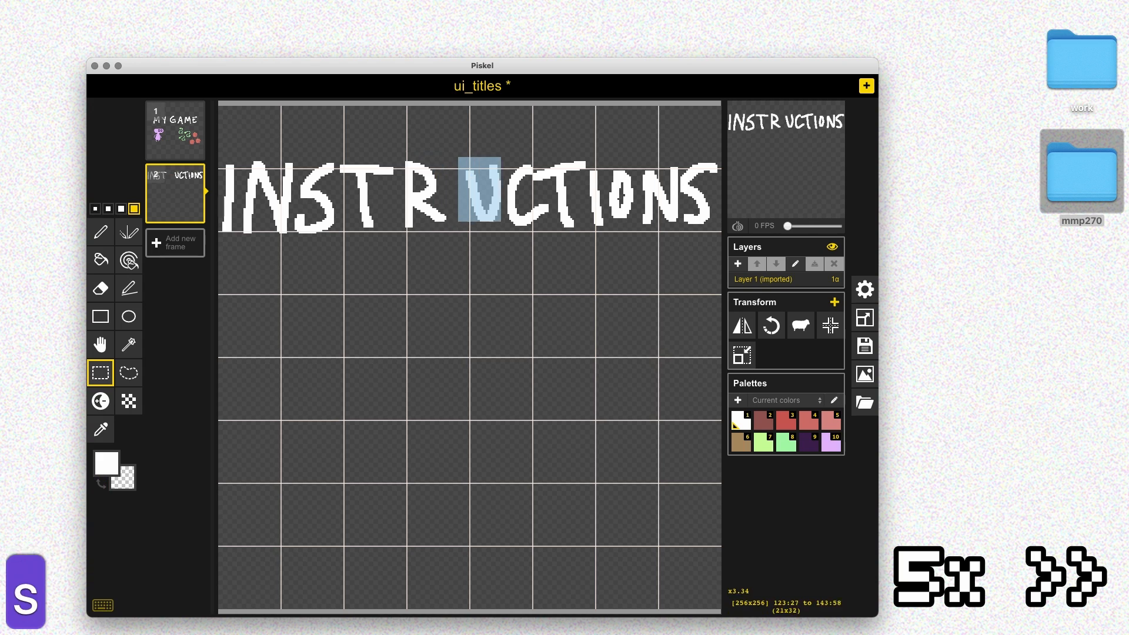
{"action": "key", "text": "super+x"}
{"action": "key", "text": "s"}
{"action": "mouse_move", "coordinate": [506, 164]}
{"action": "left_mouse_down"}
{"action": "mouse_move", "coordinate": [539, 232]}
{"action": "mouse_move", "coordinate": [549, 201]}
{"action": "mouse_move", "coordinate": [527, 234]}
{"action": "left_mouse_up"}
{"action": "key", "text": "h"}
{"action": "key", "text": "super+x"}
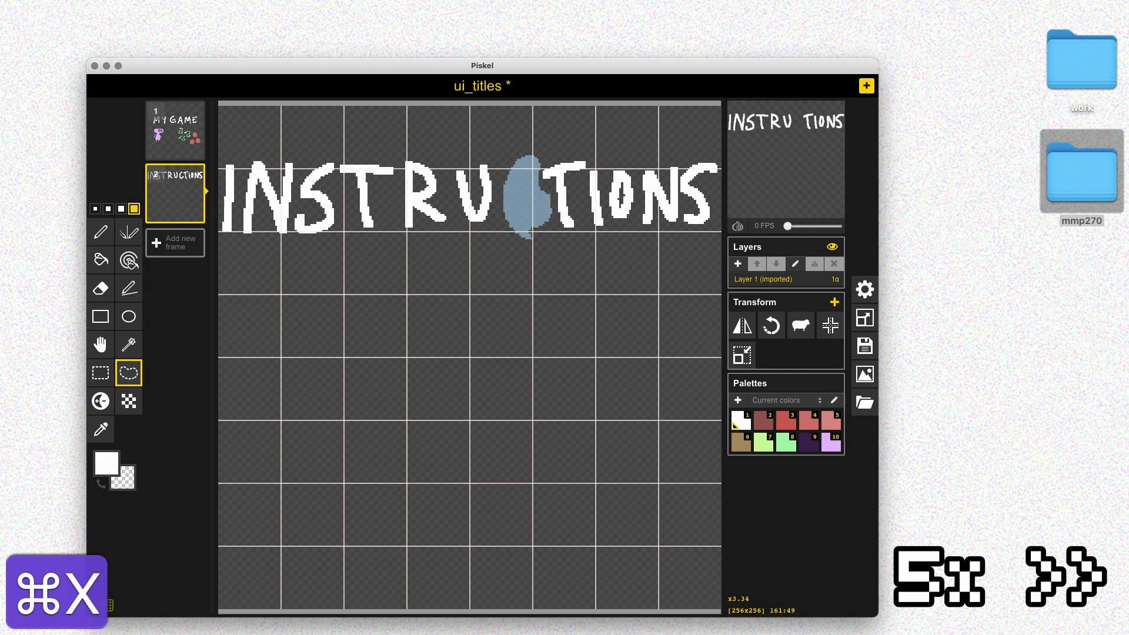
{"action": "key", "text": "super+v"}
Erase where the C touches the second T and move that T slightly left.
{"action": "key", "text": "s"}
{"action": "left_click_drag", "start_coordinate": [537, 154], "coordinate": [584, 236]}
{"action": "key", "text": "s"}
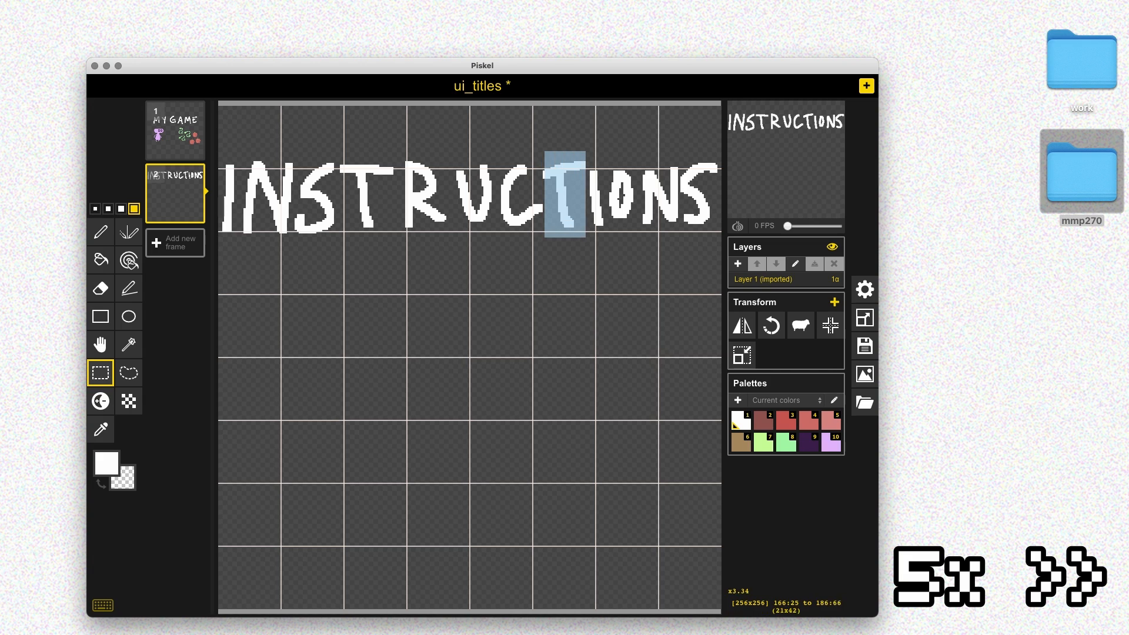
{"action": "key", "text": "e"}
{"action": "left_click", "coordinate": [545, 179]}
{"action": "key", "text": "s"}
{"action": "left_click_drag", "start_coordinate": [539, 154], "coordinate": [588, 237]}
{"action": "left_click", "coordinate": [535, 153]}
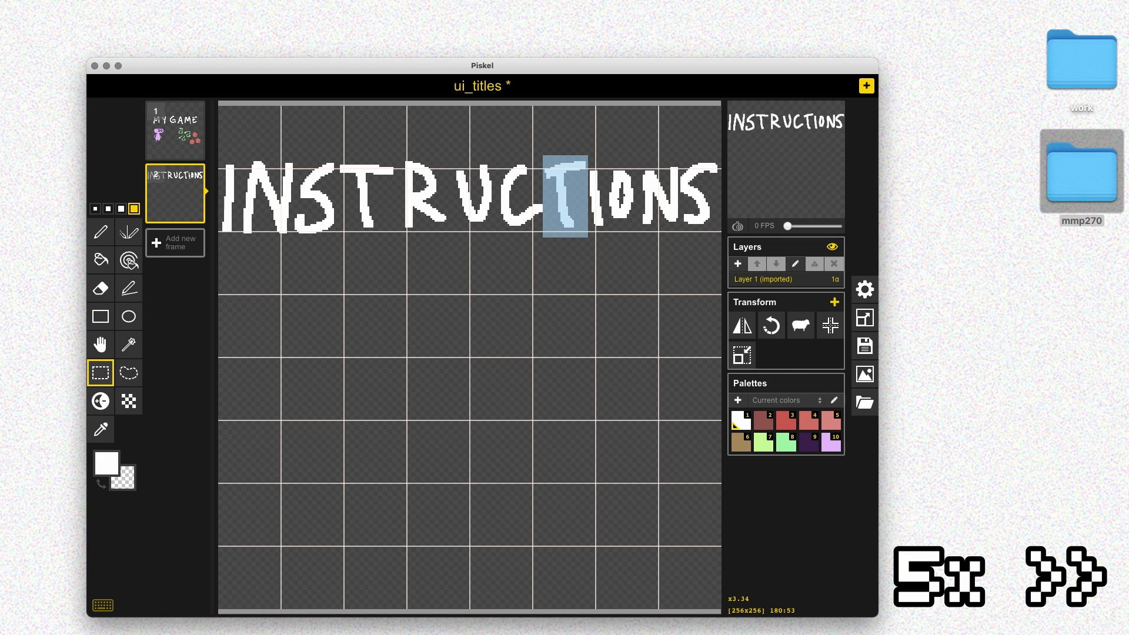
{"action": "key", "text": "super+x"}
{"action": "left_click_drag", "start_coordinate": [564, 191], "coordinate": [603, 235]}
{"action": "key", "text": "super+v"}
Move the I, O and N that follow the second T slightly left to even out the letter spacing.
{"action": "left_click", "coordinate": [588, 170]}
{"action": "key", "text": "super+x"}
{"action": "key", "text": "super+v"}
{"action": "key", "text": "super+z"}
{"action": "key", "text": "super+z"}
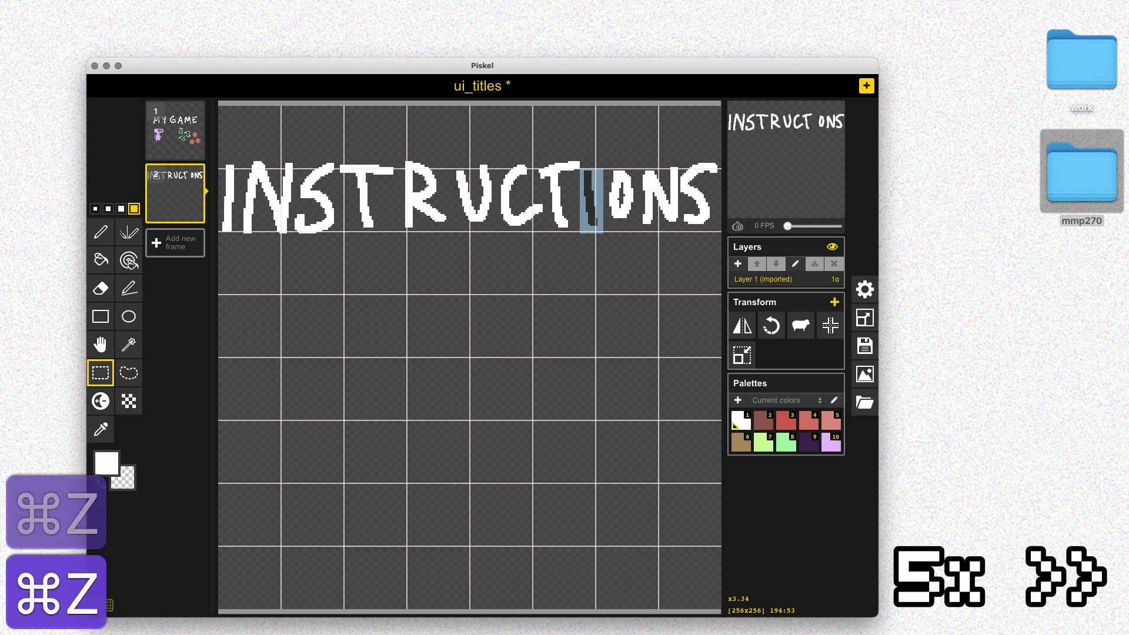
{"action": "key", "text": "super+x"}
{"action": "left_click_drag", "start_coordinate": [603, 157], "coordinate": [649, 201]}
{"action": "key", "text": "super+v"}
{"action": "key", "text": "s"}
{"action": "key", "text": "super+x"}
{"action": "key", "text": "super+v"}
Cut out the final S of INSTRUCTIONS and draw a smaller S in its place.
{"action": "left_click_drag", "start_coordinate": [678, 150], "coordinate": [717, 229]}
{"action": "key", "text": "super+x"}
{"action": "key", "text": "p"}
{"action": "left_click_drag", "start_coordinate": [711, 174], "coordinate": [681, 217]}
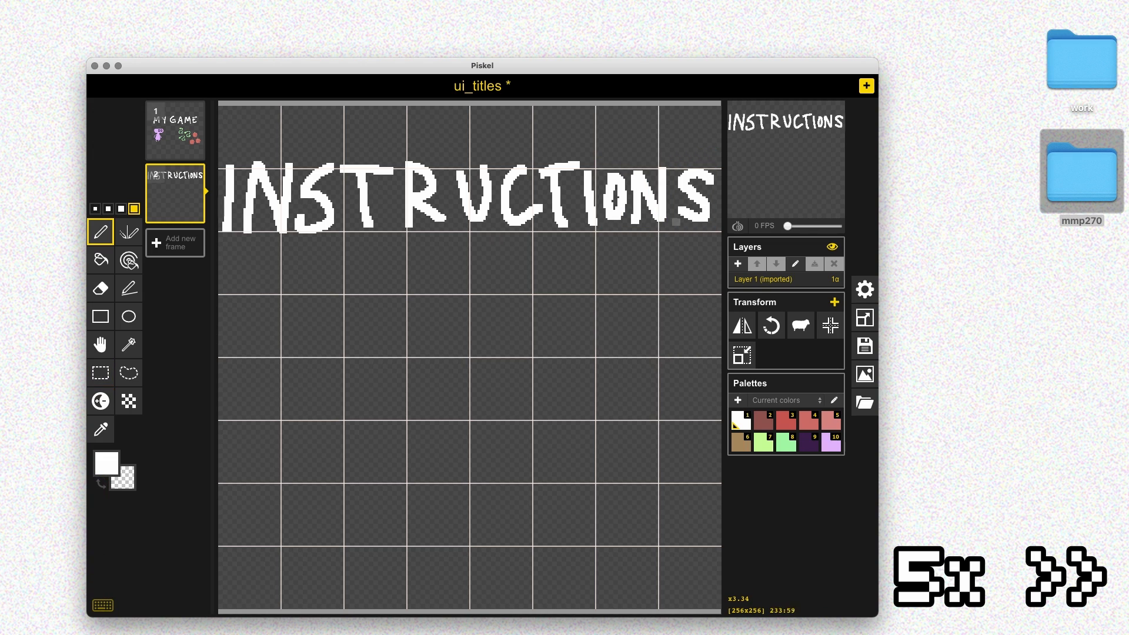
Move the redrawn final S slightly left, closer to the N.
{"action": "key", "text": "s"}
{"action": "mouse_move", "coordinate": [677, 157]}
{"action": "left_mouse_down"}
{"action": "mouse_move", "coordinate": [717, 233]}
{"action": "mouse_move", "coordinate": [703, 210]}
{"action": "left_mouse_up"}
{"action": "key", "text": "super+x"}
{"action": "key", "text": "super+v"}
{"action": "left_click", "coordinate": [679, 264]}
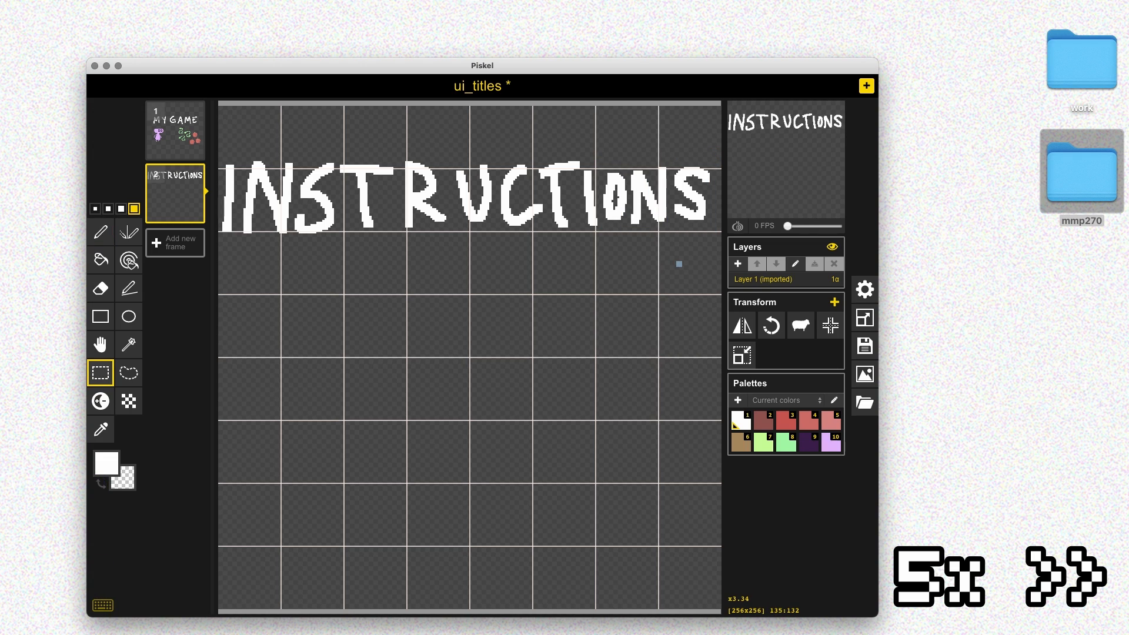
Draw a boxed X key at the left beneath INSTRUCTIONS and a boxed up-arrow key at the right.
{"action": "left_click", "coordinate": [100, 232]}
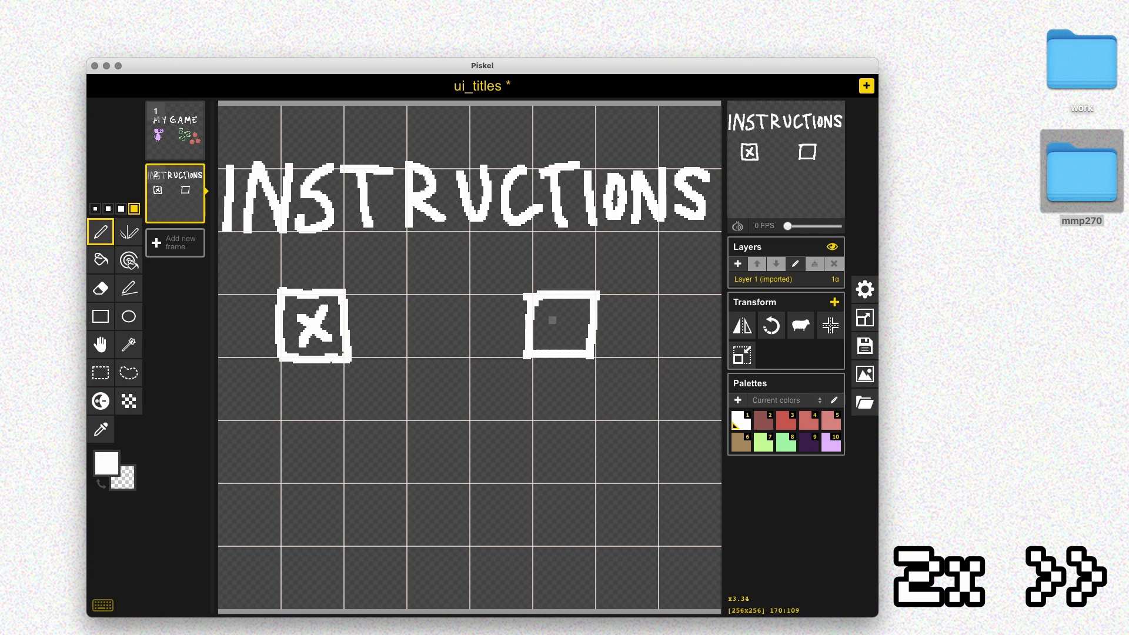
{"action": "key", "text": "super+z"}
{"action": "key", "text": "super+z"}
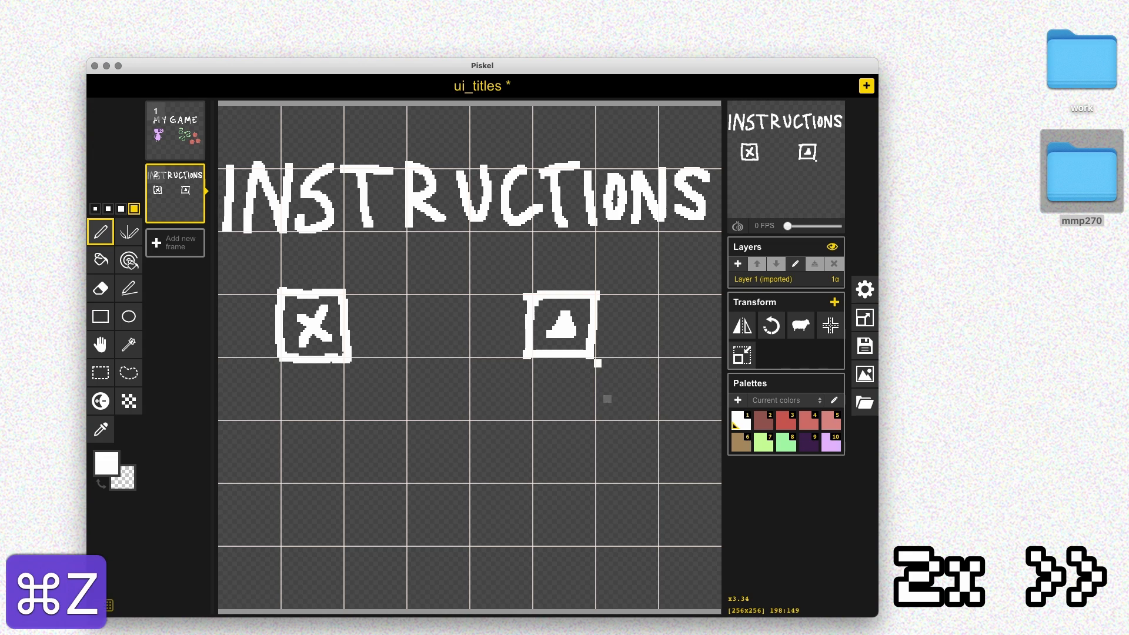
Move the up-arrow key slightly up on frame 2.
{"action": "key", "text": "s"}
{"action": "left_click_drag", "start_coordinate": [618, 272], "coordinate": [510, 372]}
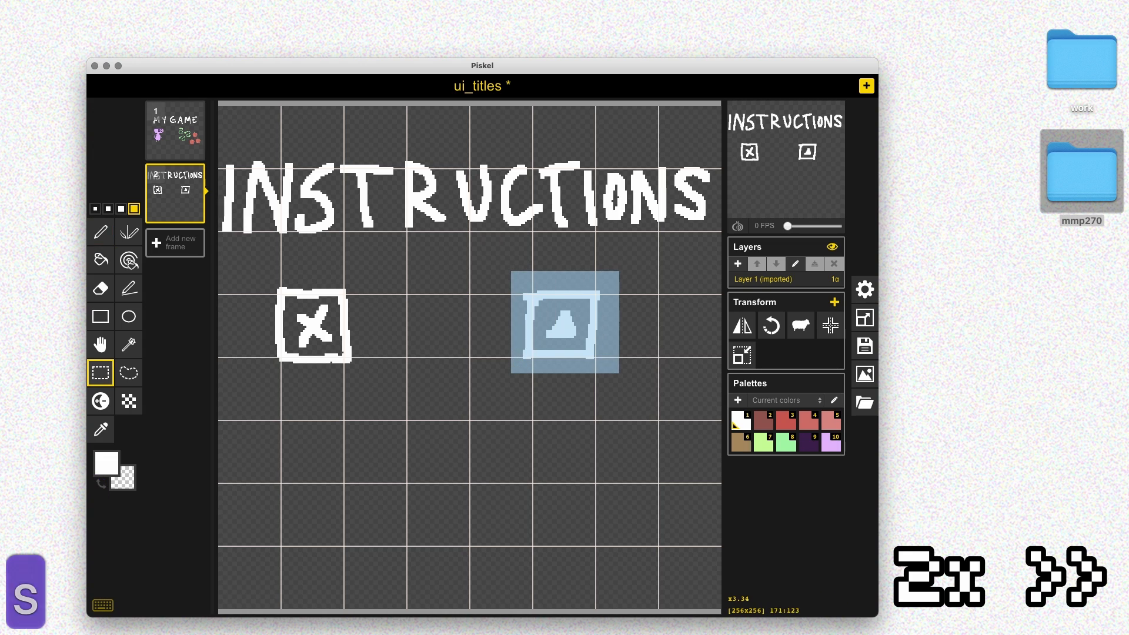
{"action": "key", "text": "super+x"}
{"action": "mouse_move", "coordinate": [577, 334]}
{"action": "left_mouse_down"}
{"action": "mouse_move", "coordinate": [578, 324]}
{"action": "mouse_move", "coordinate": [599, 408]}
{"action": "mouse_move", "coordinate": [658, 414]}
{"action": "left_mouse_up"}
{"action": "key", "text": "super+v"}
{"action": "left_click", "coordinate": [600, 371]}
Draw boxed right-arrow and left-arrow keys below the up-arrow key, leaving a gap between them.
{"action": "key", "text": "p"}
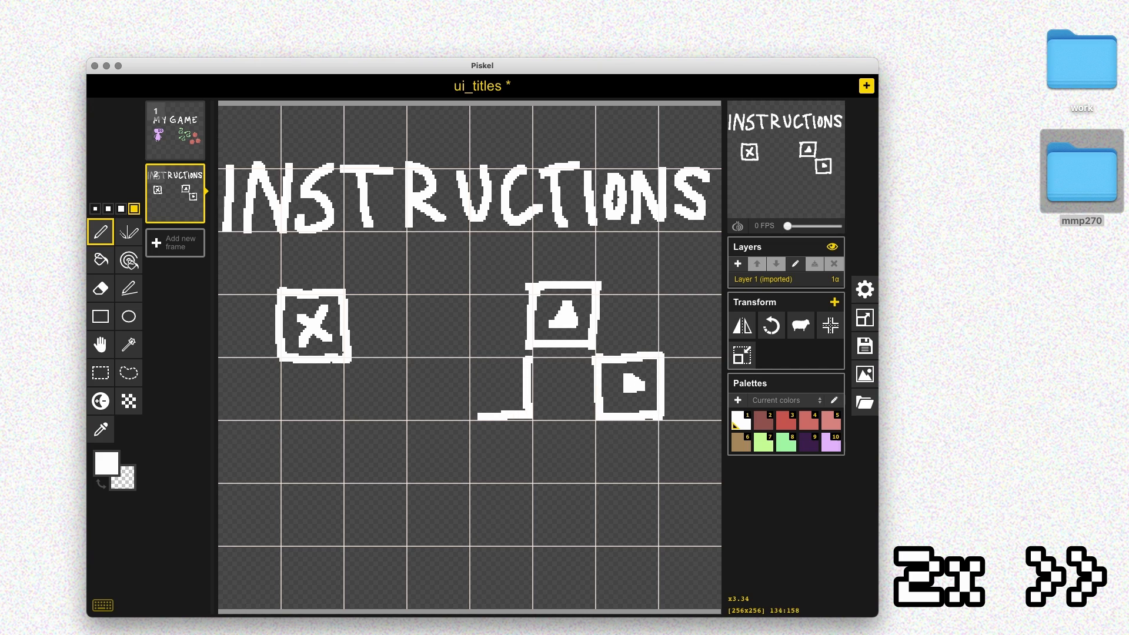
{"action": "key", "text": "e"}
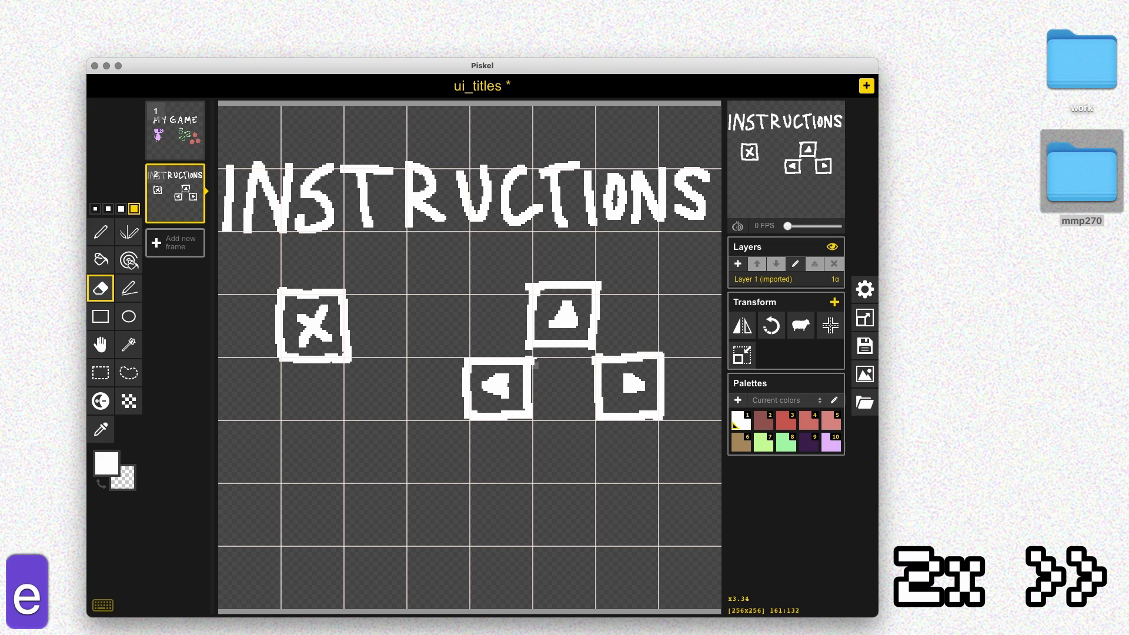
{"action": "key", "text": "p"}
Move the left-arrow key slightly left and the right-arrow key slightly right to widen the gap between them.
{"action": "key", "text": "s"}
{"action": "left_click_drag", "start_coordinate": [455, 350], "coordinate": [535, 399]}
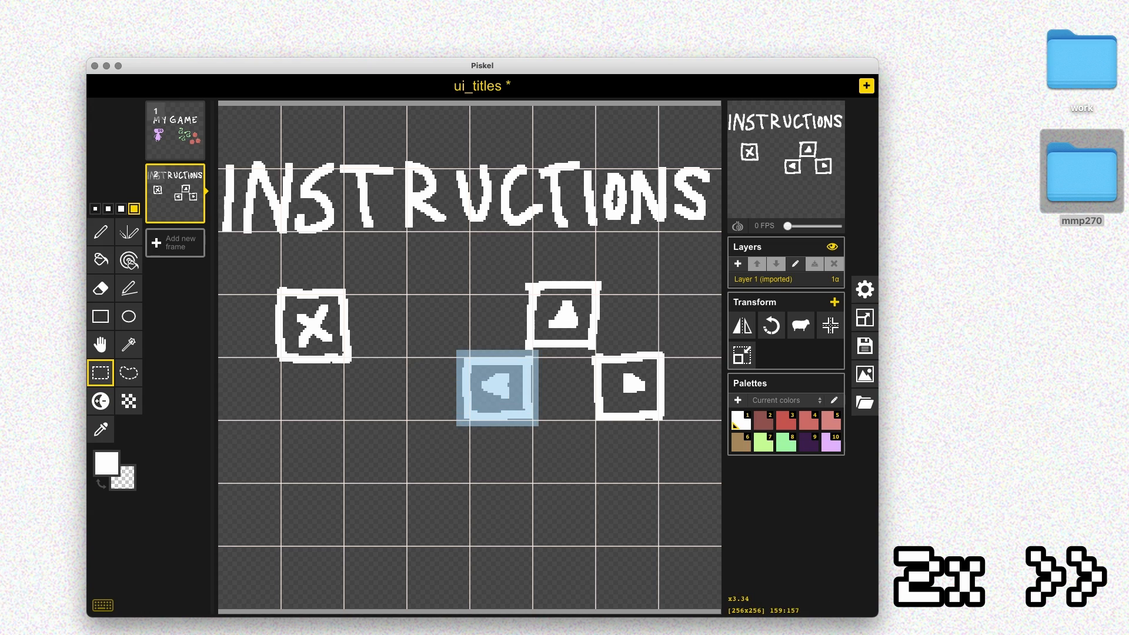
{"action": "key", "text": "super+x"}
{"action": "key", "text": "super+v"}
{"action": "left_click", "coordinate": [587, 355]}
{"action": "left_click_drag", "start_coordinate": [587, 352], "coordinate": [676, 424]}
{"action": "key", "text": "super+x"}
{"action": "key", "text": "super+v"}
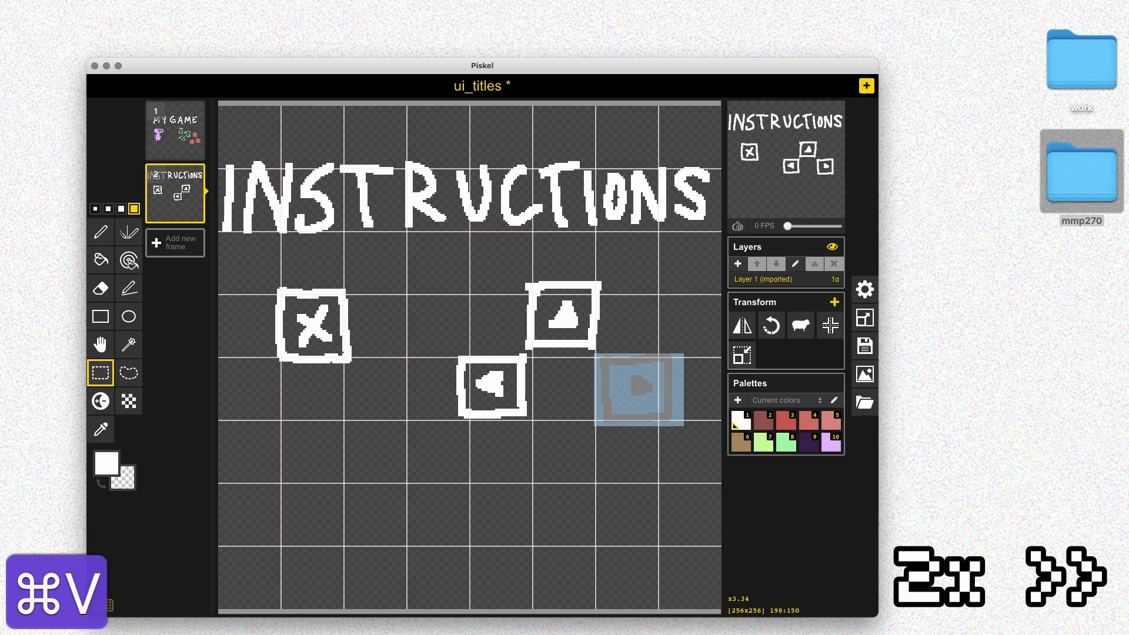
Draw a boxed down-arrow key in the gap between the left-arrow and right-arrow keys.
{"action": "left_click", "coordinate": [593, 422]}
{"action": "key", "text": "p"}
{"action": "left_click_drag", "start_coordinate": [593, 422], "coordinate": [590, 360]}
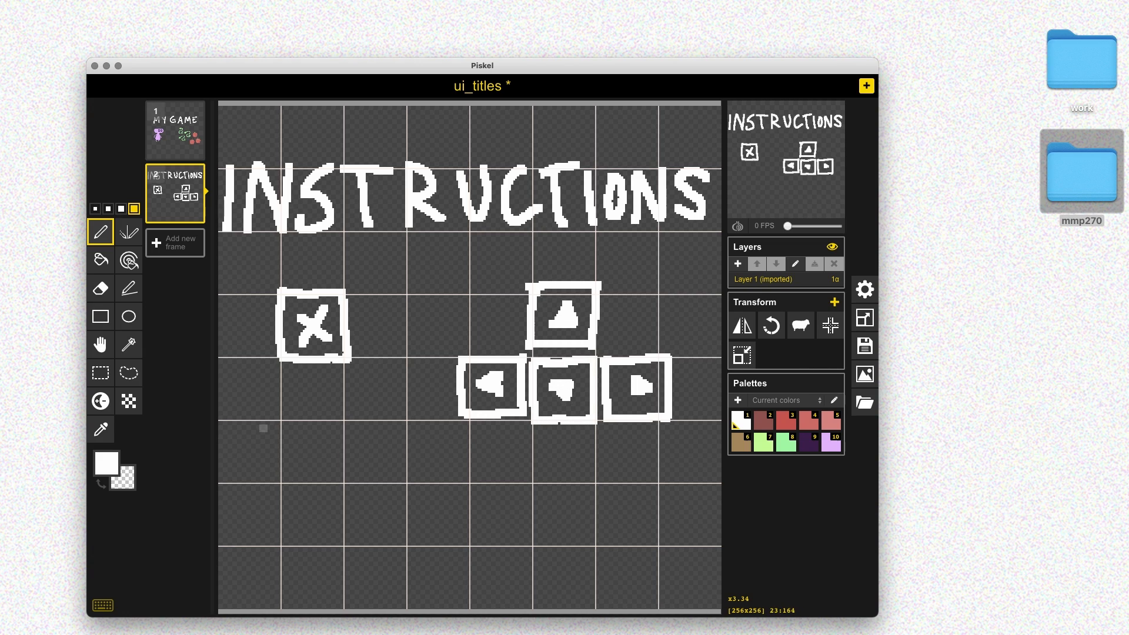
Hand-letter JUMP beneath the X key and WALK beneath the arrow keys, and save the sprite.
{"action": "key", "text": "super+z"}
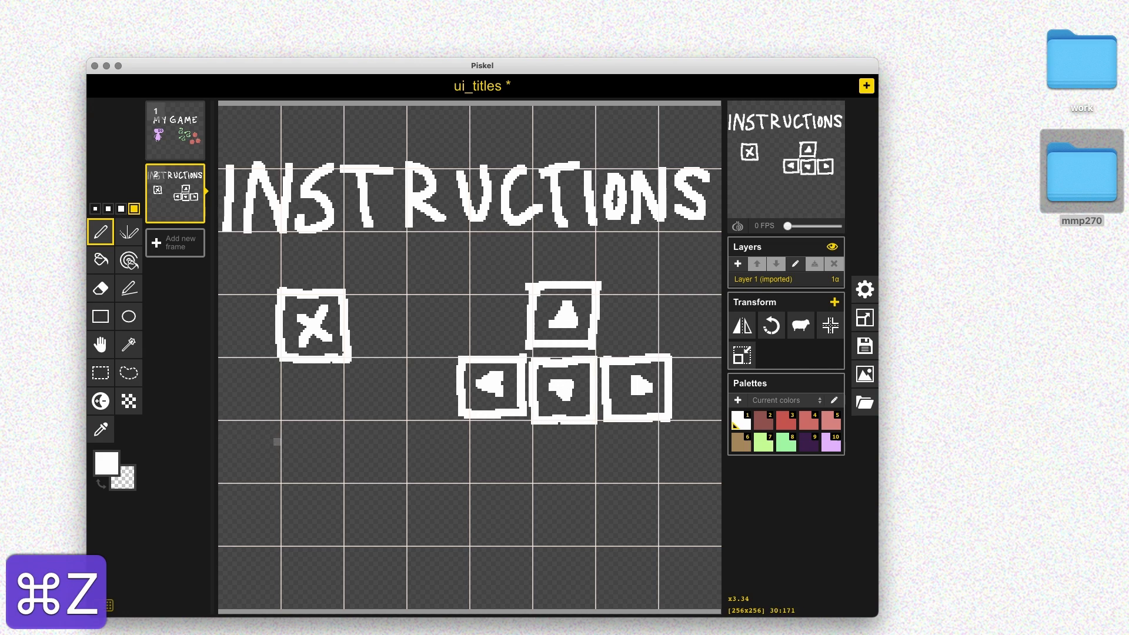
{"action": "left_click_drag", "start_coordinate": [284, 430], "coordinate": [284, 435]}
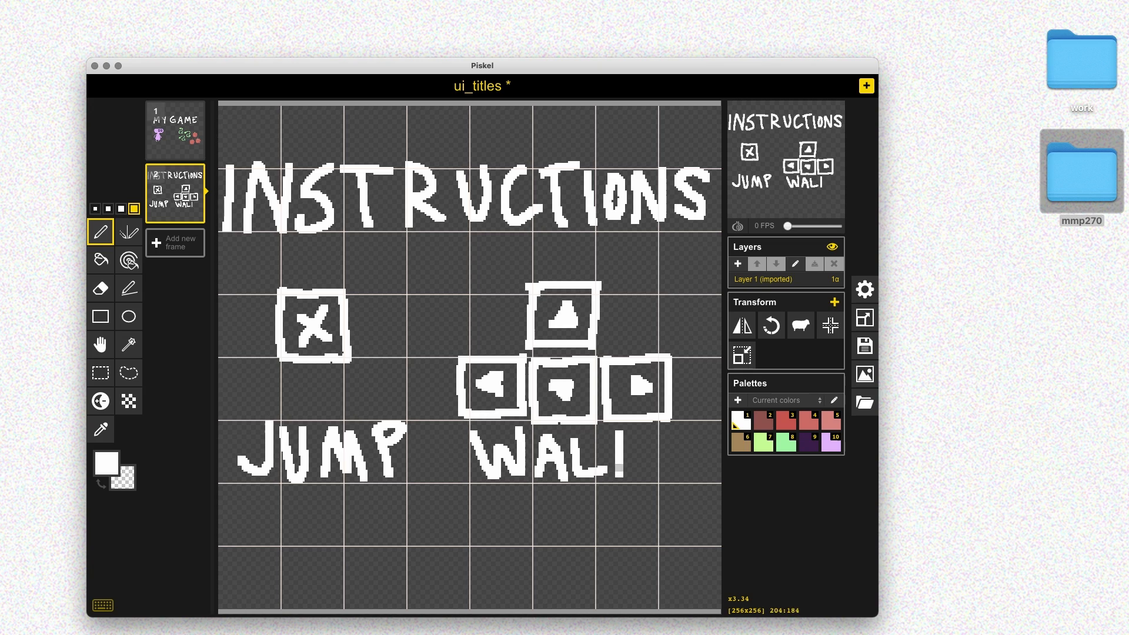
{"action": "key", "text": "super+s"}
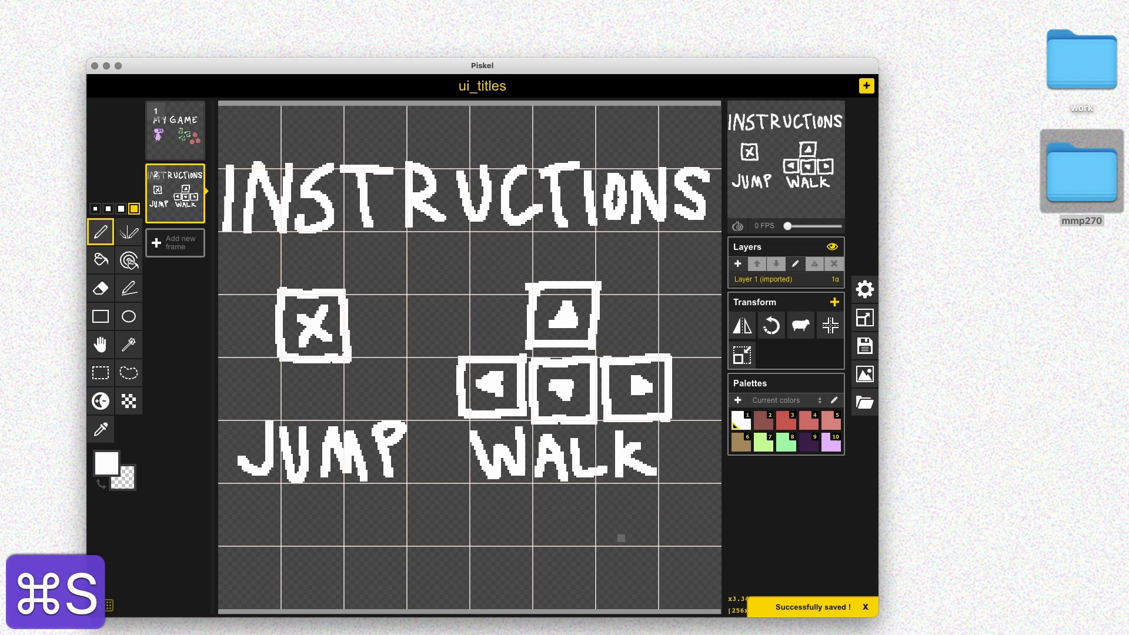
Add a third frame and draw large hollow white letters YOU above WIN with a thin pen outline.
{"action": "key", "text": "n"}
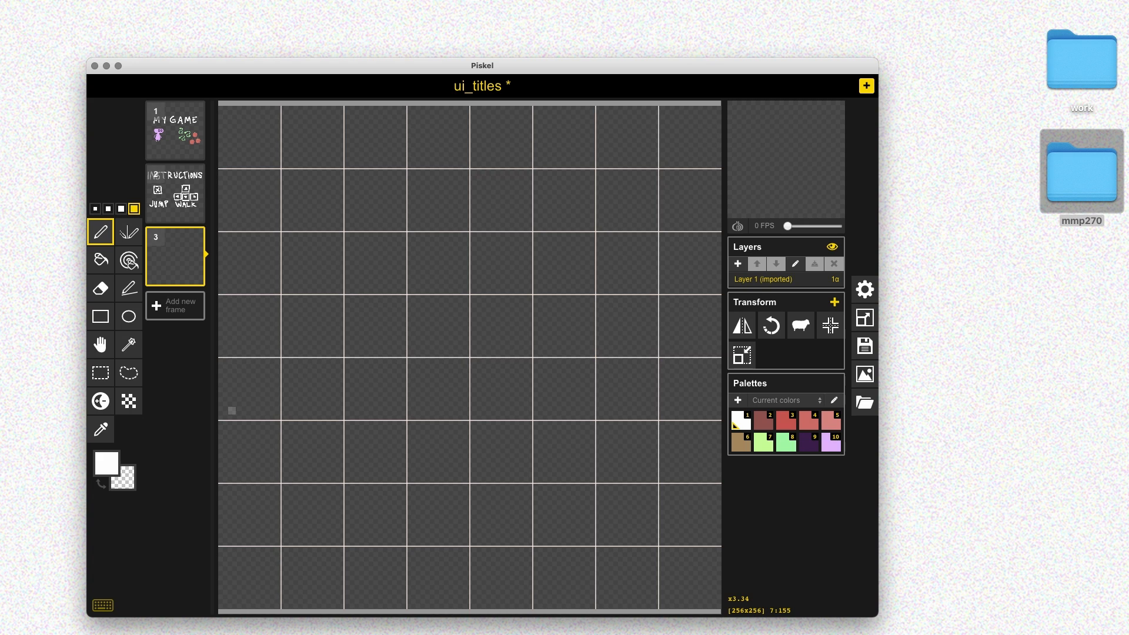
{"action": "left_click", "coordinate": [108, 208]}
{"action": "mouse_move", "coordinate": [262, 170]}
{"action": "left_mouse_down"}
{"action": "mouse_move", "coordinate": [348, 235]}
{"action": "mouse_move", "coordinate": [360, 353]}
{"action": "left_mouse_up"}
{"action": "mouse_move", "coordinate": [469, 181]}
{"action": "left_mouse_down"}
{"action": "mouse_move", "coordinate": [471, 368]}
{"action": "mouse_move", "coordinate": [448, 188]}
{"action": "left_mouse_up"}
{"action": "left_click_drag", "start_coordinate": [573, 189], "coordinate": [600, 200]}
{"action": "key", "text": "super+z"}
{"action": "mouse_move", "coordinate": [260, 398]}
{"action": "left_mouse_down"}
{"action": "mouse_move", "coordinate": [304, 558]}
{"action": "mouse_move", "coordinate": [435, 397]}
{"action": "mouse_move", "coordinate": [522, 566]}
{"action": "left_mouse_up"}
{"action": "mouse_move", "coordinate": [564, 563]}
{"action": "left_mouse_down"}
{"action": "mouse_move", "coordinate": [590, 458]}
{"action": "mouse_move", "coordinate": [683, 570]}
{"action": "left_mouse_up"}
Fill the outlined N of WIN with white.
{"action": "key", "text": "b"}
{"action": "left_click", "coordinate": [576, 476]}
{"action": "key", "text": "super+z"}
{"action": "key", "text": "p"}
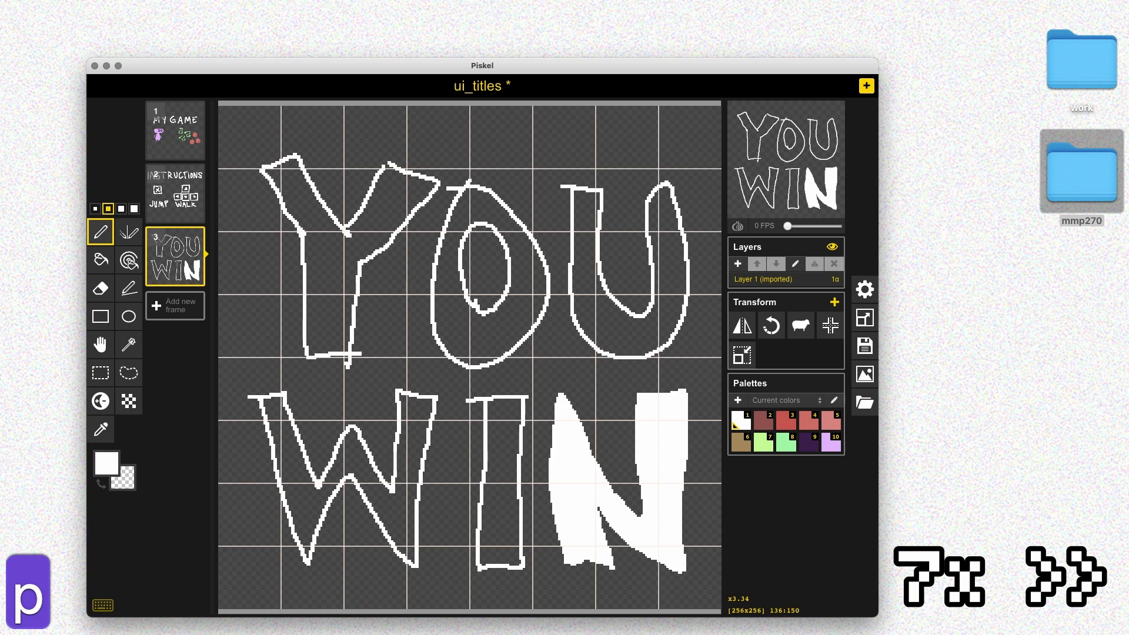
Try to fill the outlined W, O and U with colour, and undo the fills.
{"action": "left_click", "coordinate": [106, 464]}
{"action": "key", "text": "b"}
{"action": "left_click", "coordinate": [298, 479]}
{"action": "left_click", "coordinate": [448, 276]}
{"action": "left_click", "coordinate": [585, 265]}
{"action": "key", "text": "super+z"}
{"action": "key", "text": "super+z"}
{"action": "key", "text": "super+z"}
{"action": "key", "text": "super+z"}
Touch up the outline at the head of the I and try filling the W with grey.
{"action": "key", "text": "p"}
{"action": "left_click_drag", "start_coordinate": [485, 402], "coordinate": [486, 413]}
{"action": "left_click", "coordinate": [106, 463]}
{"action": "key", "text": "b"}
{"action": "left_click", "coordinate": [299, 479]}
{"action": "left_click", "coordinate": [329, 264]}
{"action": "key", "text": "super+z"}
{"action": "key", "text": "p"}
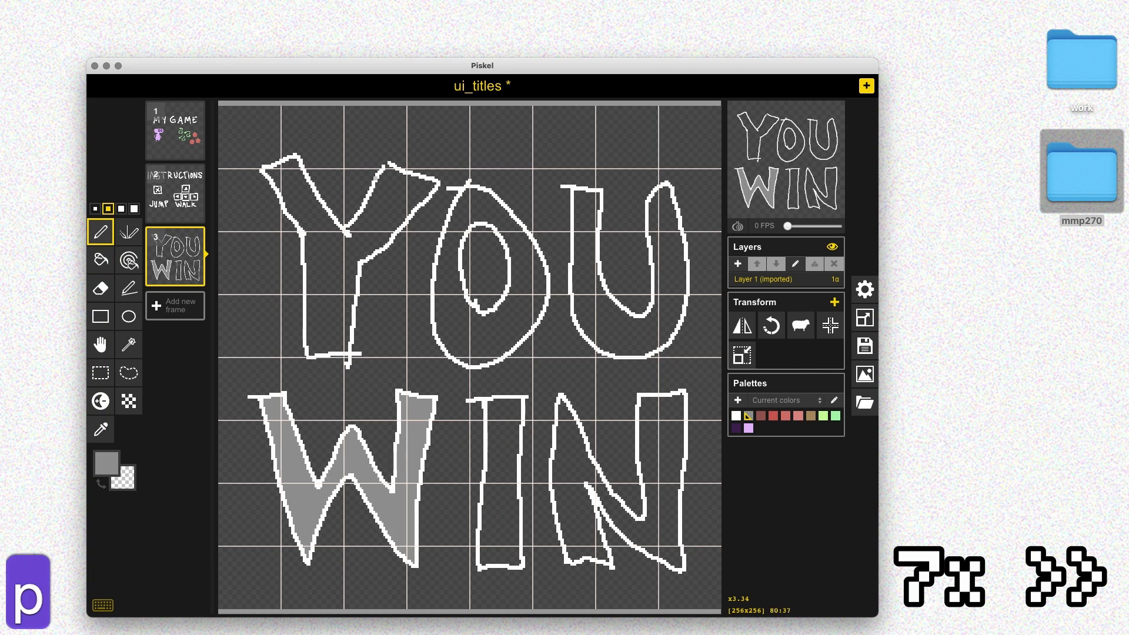
Close the gap in the Y's outline and fill Y, O, U, N and I with grey.
{"action": "mouse_move", "coordinate": [383, 167]}
{"action": "left_mouse_down"}
{"action": "mouse_move", "coordinate": [391, 161]}
{"action": "mouse_move", "coordinate": [374, 375]}
{"action": "mouse_move", "coordinate": [402, 148]}
{"action": "left_mouse_up"}
{"action": "left_click", "coordinate": [749, 416]}
{"action": "key", "text": "b"}
{"action": "left_click", "coordinate": [329, 294]}
{"action": "left_click", "coordinate": [448, 277]}
{"action": "left_click", "coordinate": [585, 265]}
{"action": "left_click", "coordinate": [576, 477]}
{"action": "left_click", "coordinate": [509, 535]}
Try to move the Y of YOU slightly down and to the left using a lasso selection.
{"action": "key", "text": "h"}
{"action": "key", "text": "super+x"}
{"action": "key", "text": "super+v"}
{"action": "left_click_drag", "start_coordinate": [336, 265], "coordinate": [321, 282]}
{"action": "left_click", "coordinate": [512, 187]}
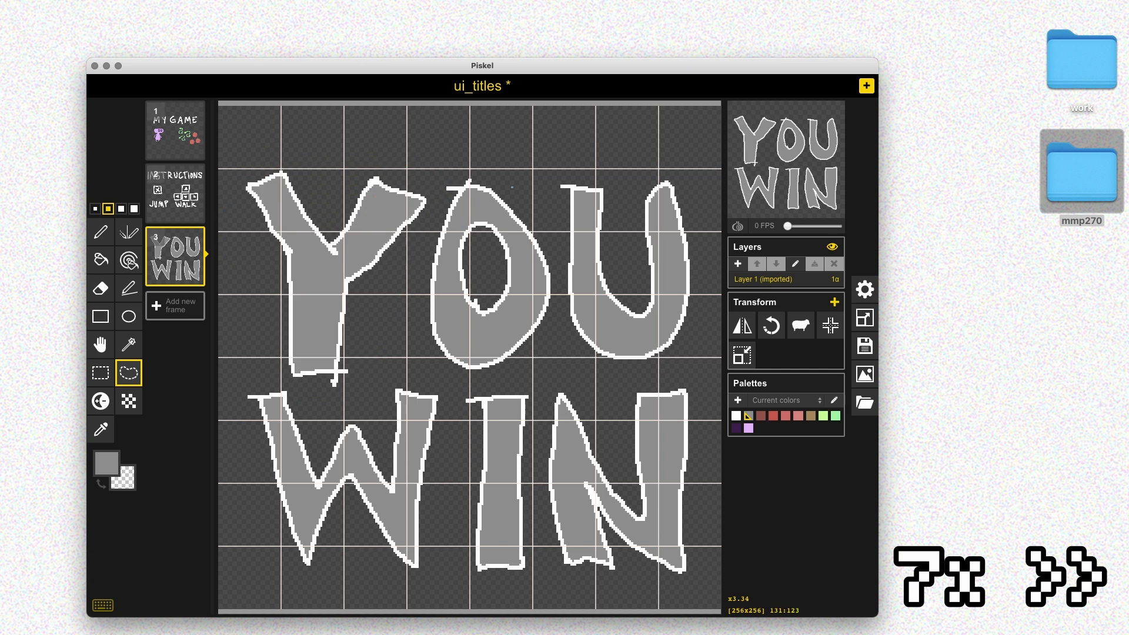
Try to refill the grey O, Y and W with white.
{"action": "key", "text": "1"}
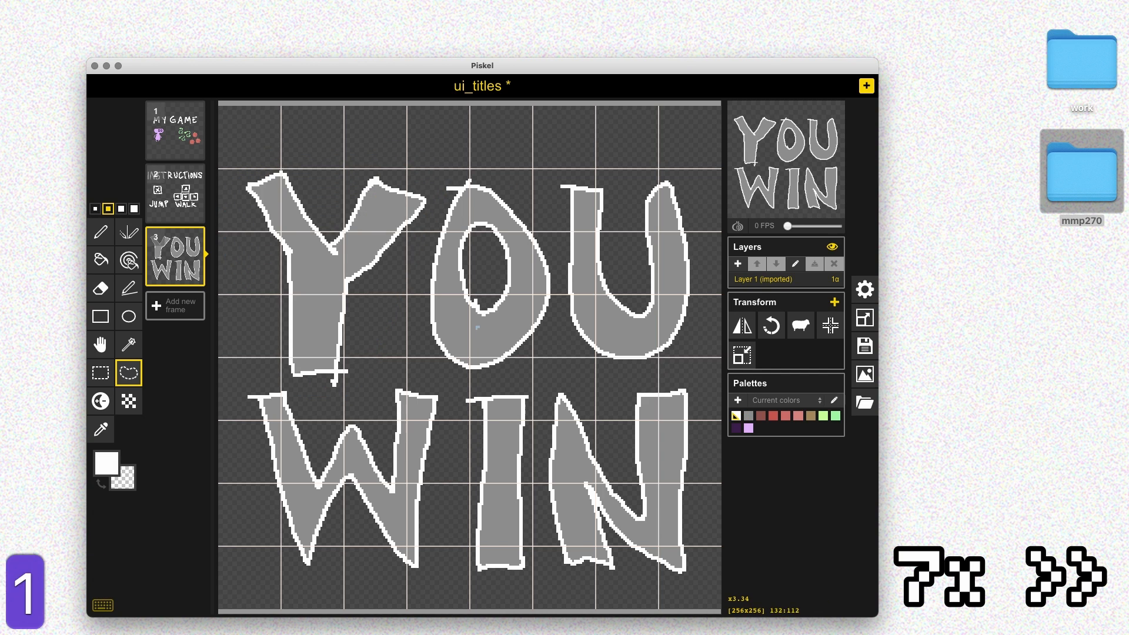
{"action": "key", "text": "b"}
{"action": "left_click", "coordinate": [448, 288]}
{"action": "left_click", "coordinate": [317, 294]}
{"action": "left_click", "coordinate": [300, 479]}
Undo the white and grey fills and the Y's move, back to the hollow letters.
{"action": "key", "text": "super+z"}
{"action": "key", "text": "super+z"}
{"action": "key", "text": "super+z"}
{"action": "key", "text": "super+z"}
{"action": "key", "text": "super+z"}
{"action": "key", "text": "super+z"}
{"action": "key", "text": "super+z"}
{"action": "key", "text": "super+z"}
{"action": "key", "text": "super+z"}
{"action": "key", "text": "super+z"}
{"action": "key", "text": "super+z"}
{"action": "key", "text": "super+z"}
{"action": "key", "text": "super+z"}
{"action": "key", "text": "super+z"}
{"action": "key", "text": "super+z"}
Fill the outlined O, U, N, I and W with white.
{"action": "left_click", "coordinate": [453, 294]}
{"action": "left_click", "coordinate": [588, 305]}
{"action": "left_click", "coordinate": [568, 459]}
{"action": "left_click", "coordinate": [503, 482]}
{"action": "left_click", "coordinate": [376, 488]}
{"action": "key", "text": "super+z"}
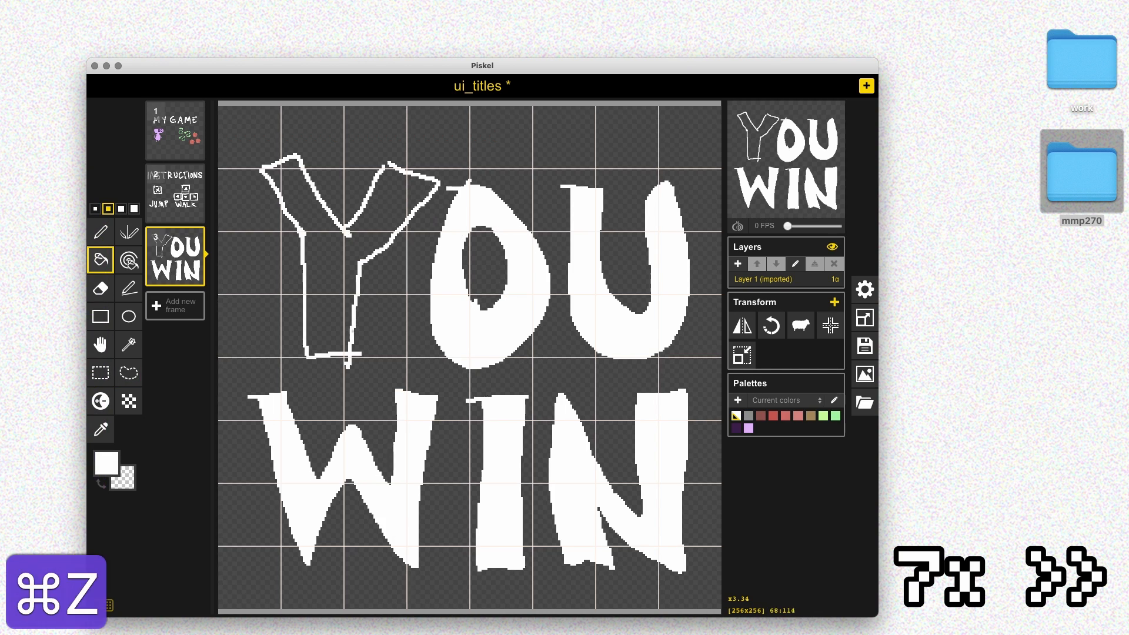
Close and fill the Y with white, save the sprite, and erase stray outline ends around the letters.
{"action": "key", "text": "p"}
{"action": "left_click", "coordinate": [330, 276]}
{"action": "key", "text": "super+s"}
{"action": "key", "text": "e"}
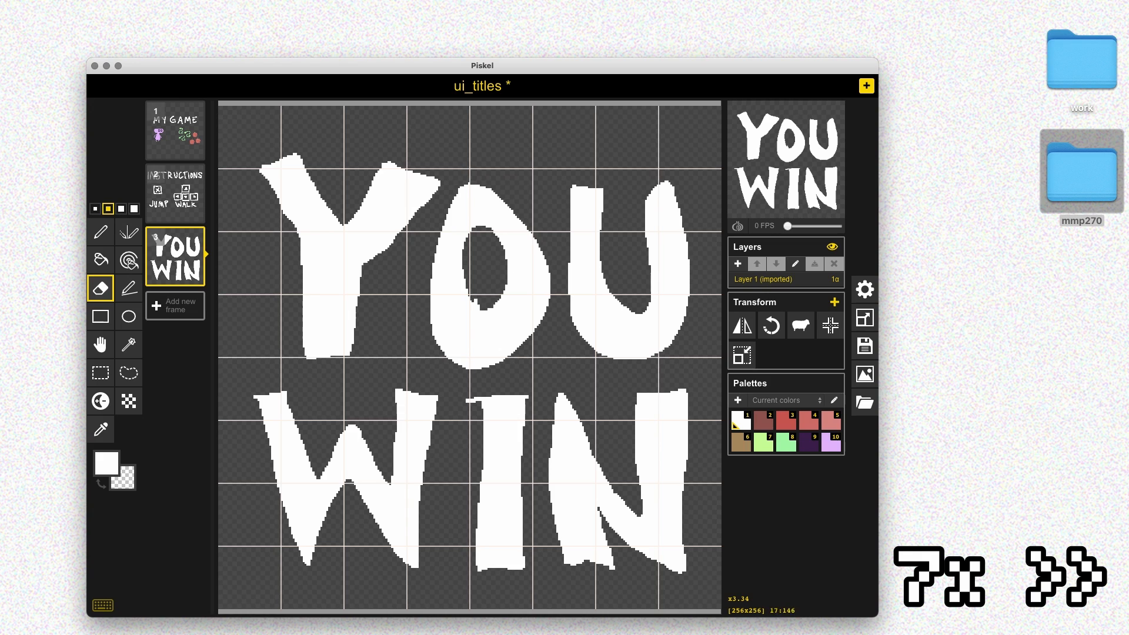
Add a fourth frame and draw large hollow white letters GAME with OVER beneath them.
{"action": "left_click_drag", "start_coordinate": [324, 265], "coordinate": [326, 257]}
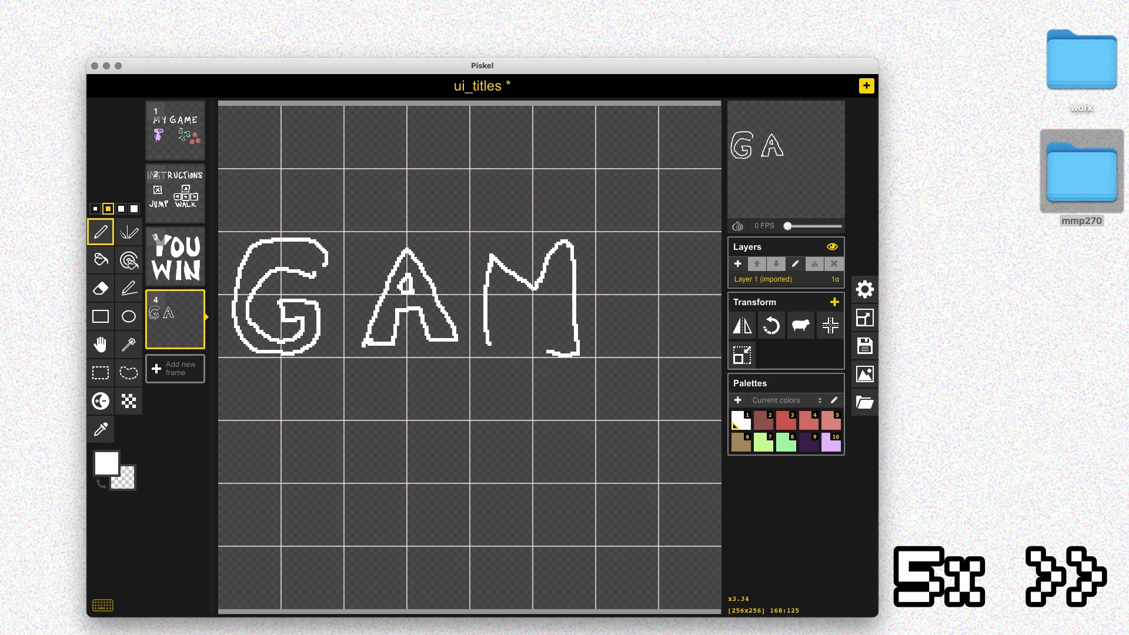
{"action": "key", "text": "super+z"}
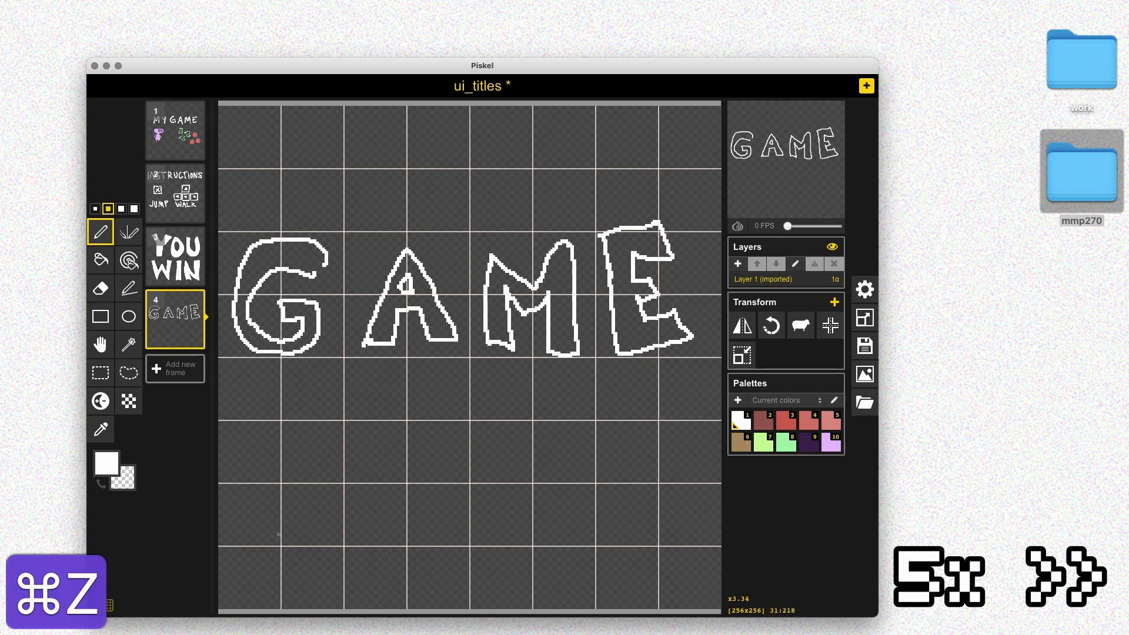
{"action": "left_click_drag", "start_coordinate": [283, 539], "coordinate": [284, 540]}
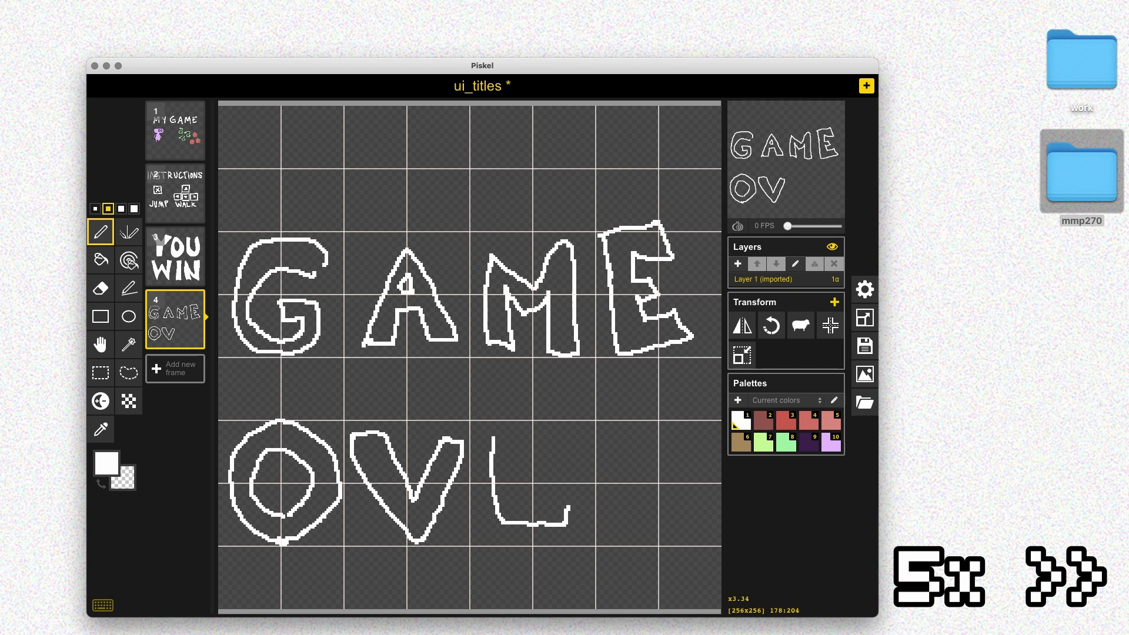
{"action": "key", "text": "super+z"}
{"action": "left_click_drag", "start_coordinate": [483, 440], "coordinate": [523, 476]}
{"action": "left_click_drag", "start_coordinate": [639, 501], "coordinate": [618, 534]}
{"action": "left_click_drag", "start_coordinate": [638, 486], "coordinate": [639, 487]}
Fill the outlined letters of OVER with white, keeping the O's centre empty.
{"action": "key", "text": "b"}
{"action": "left_click", "coordinate": [621, 498]}
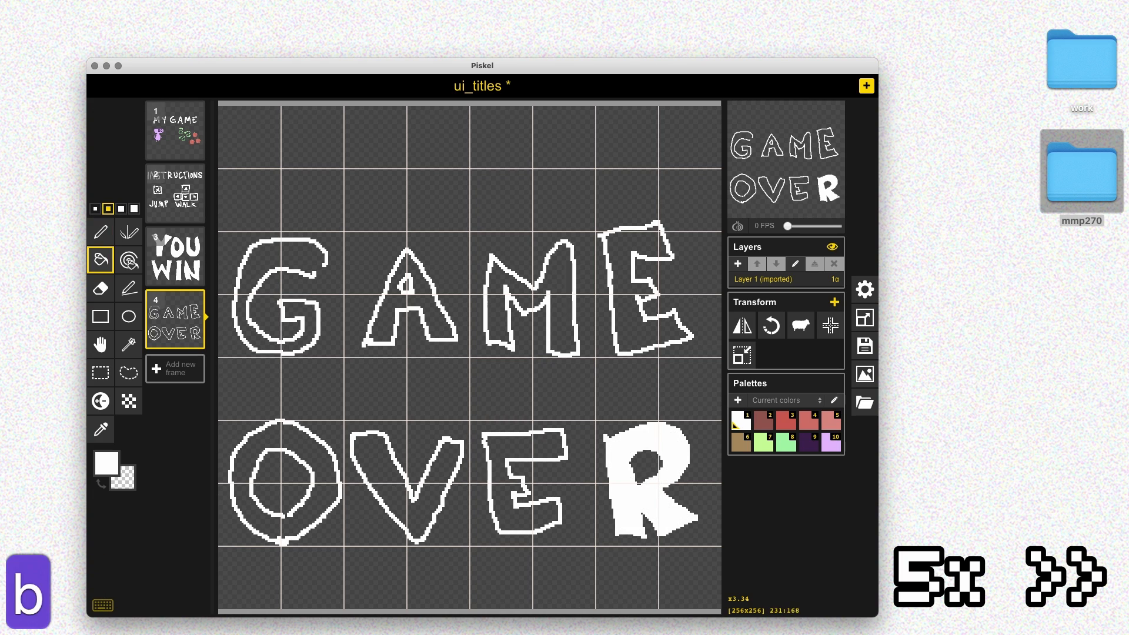
{"action": "left_click", "coordinate": [498, 500]}
{"action": "left_click", "coordinate": [406, 506]}
{"action": "left_click", "coordinate": [325, 482]}
{"action": "key", "text": "super+z"}
Close the gap in the G's outline and fill the letters of GAME with white.
{"action": "left_click", "coordinate": [308, 333]}
{"action": "key", "text": "super+z"}
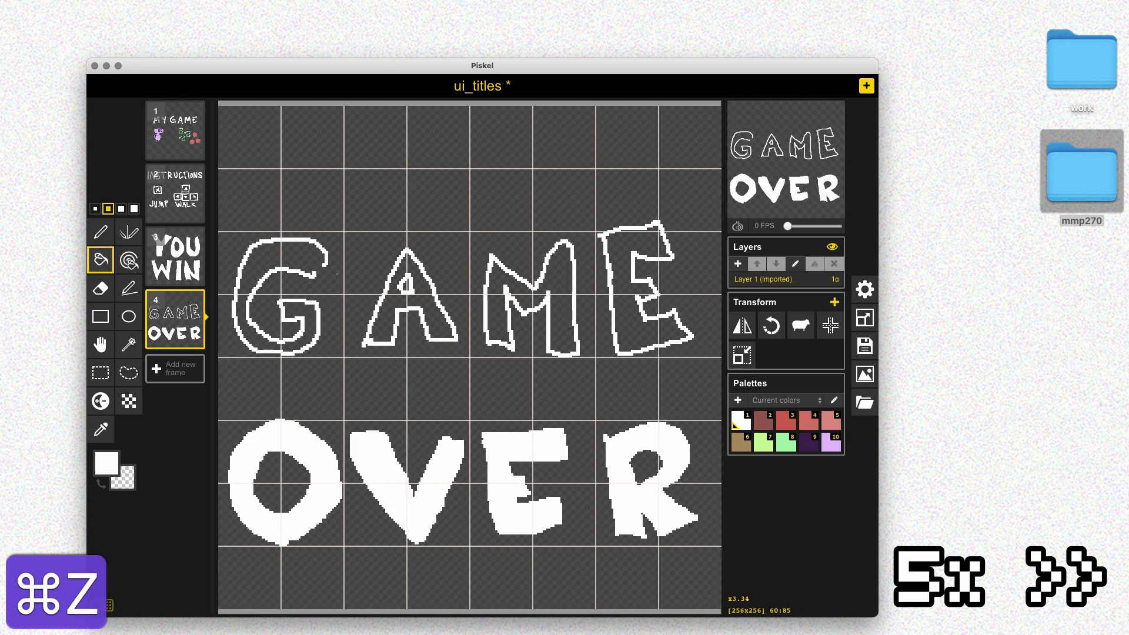
{"action": "key", "text": "p"}
{"action": "left_click_drag", "start_coordinate": [324, 264], "coordinate": [315, 270]}
{"action": "key", "text": "b"}
{"action": "left_click", "coordinate": [309, 257]}
{"action": "left_click", "coordinate": [561, 294]}
{"action": "left_click", "coordinate": [621, 289]}
Move the E of GAME slightly down and right, and erase the excess along its lower edge.
{"action": "key", "text": "s"}
{"action": "left_click_drag", "start_coordinate": [592, 207], "coordinate": [704, 378]}
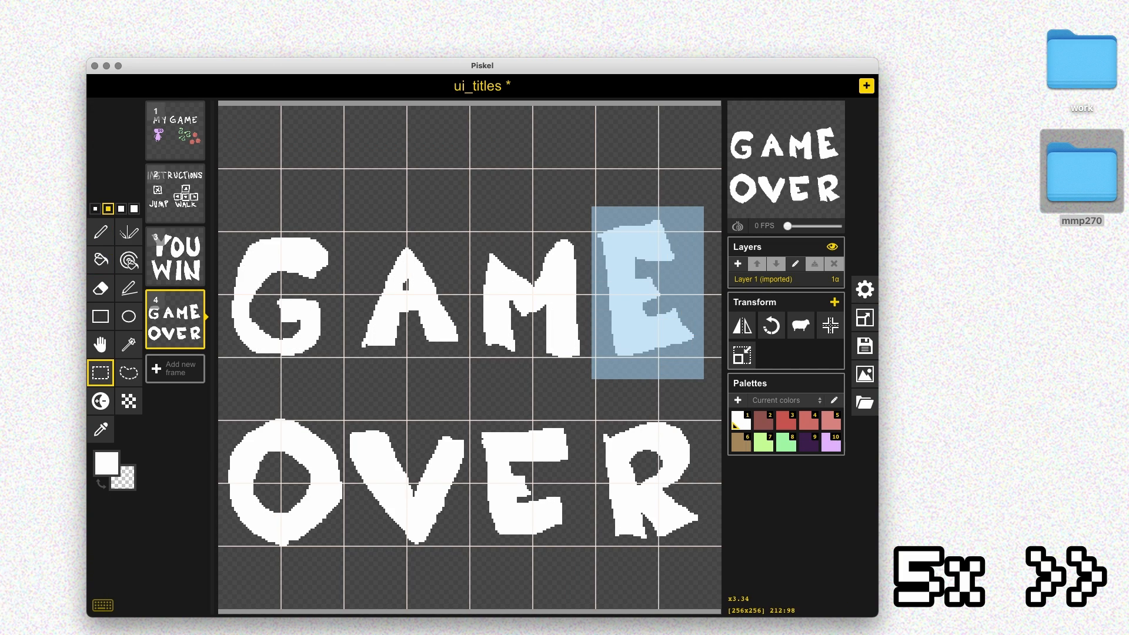
{"action": "key", "text": "super+x"}
{"action": "key", "text": "e"}
{"action": "key", "text": "super+z"}
{"action": "key", "text": "s"}
{"action": "mouse_move", "coordinate": [586, 202]}
{"action": "left_mouse_down"}
{"action": "mouse_move", "coordinate": [600, 204]}
{"action": "mouse_move", "coordinate": [711, 395]}
{"action": "left_mouse_up"}
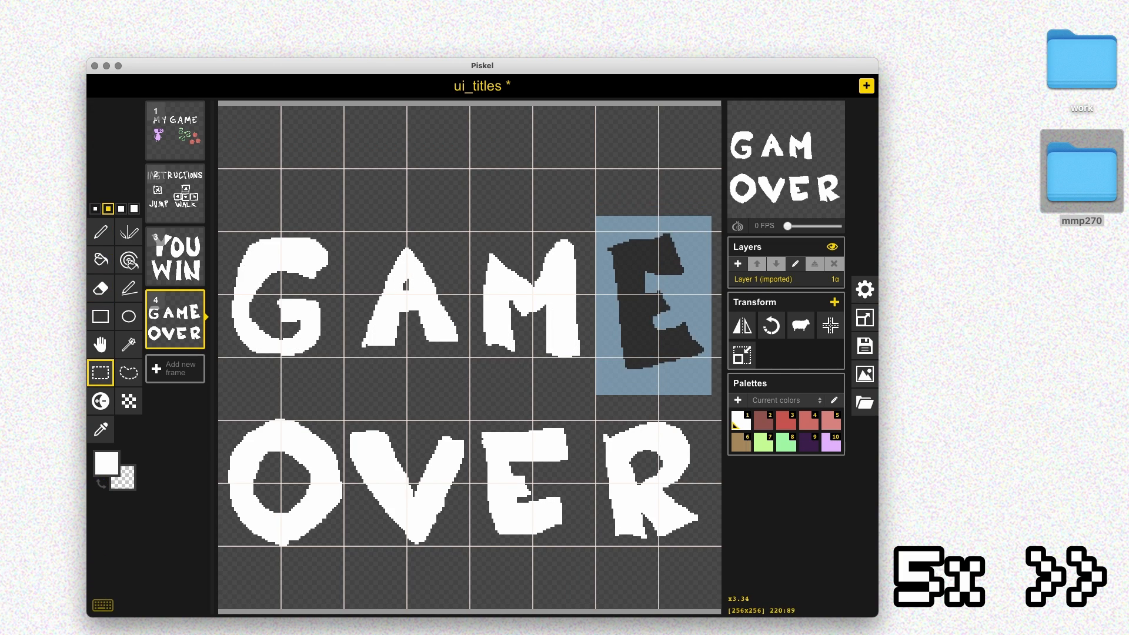
{"action": "key", "text": "super+v"}
{"action": "key", "text": "e"}
{"action": "left_click_drag", "start_coordinate": [626, 364], "coordinate": [691, 349]}
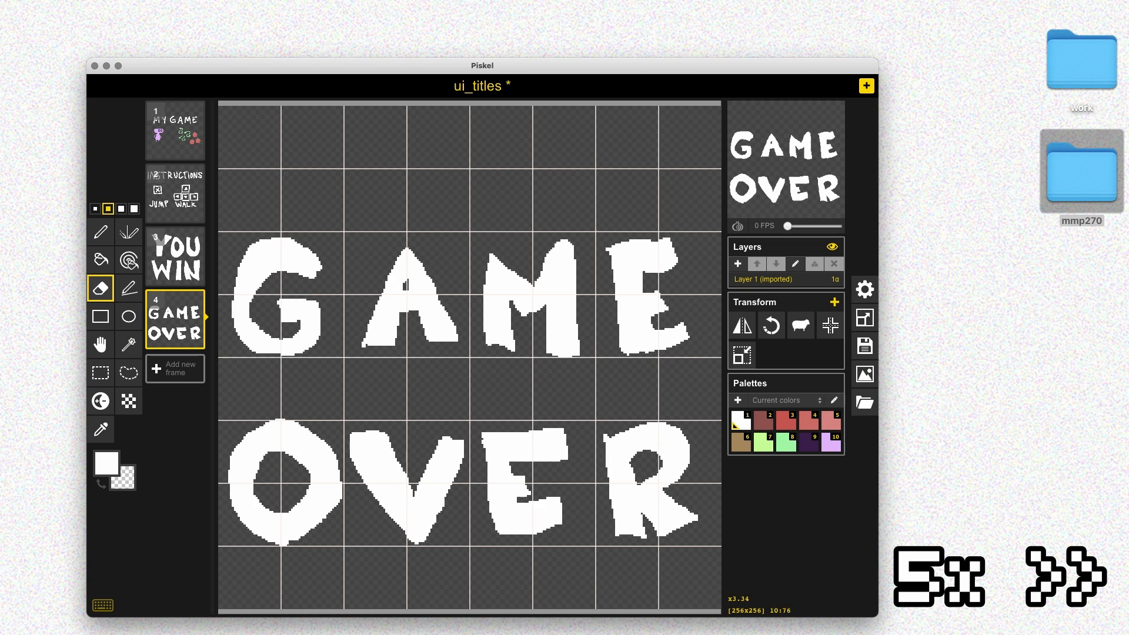
Shift the G of GAME slightly right and up, and clear the hole inside the A.
{"action": "key", "text": "s"}
{"action": "left_click_drag", "start_coordinate": [231, 235], "coordinate": [327, 353]}
{"action": "left_click_drag", "start_coordinate": [280, 294], "coordinate": [291, 288]}
{"action": "key", "text": "super+s"}
{"action": "key", "text": "p"}
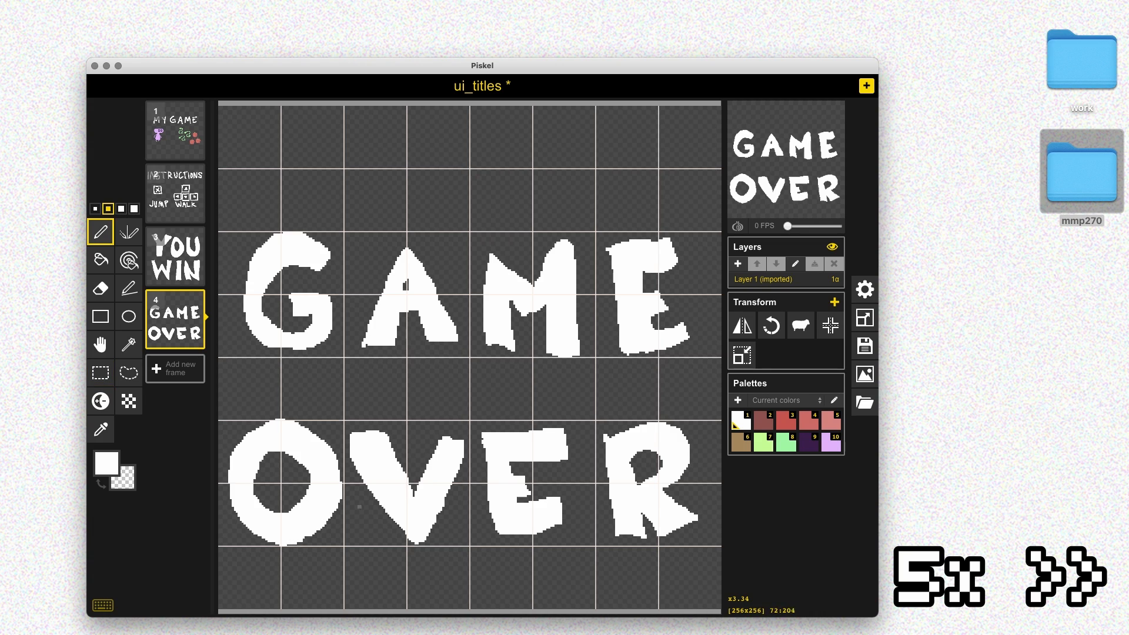
{"action": "key", "text": "e"}
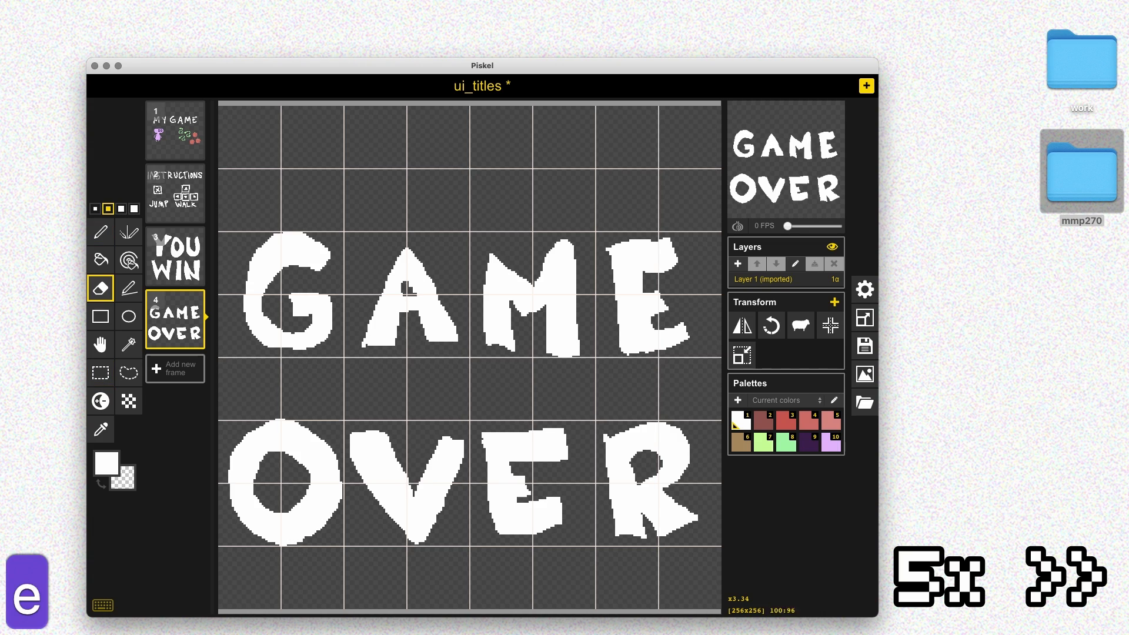
Turn off the canvas grid and duplicate the MY GAME frame.
{"action": "left_click", "coordinate": [864, 289]}
{"action": "left_click", "coordinate": [773, 242]}
{"action": "key", "text": "Escape"}
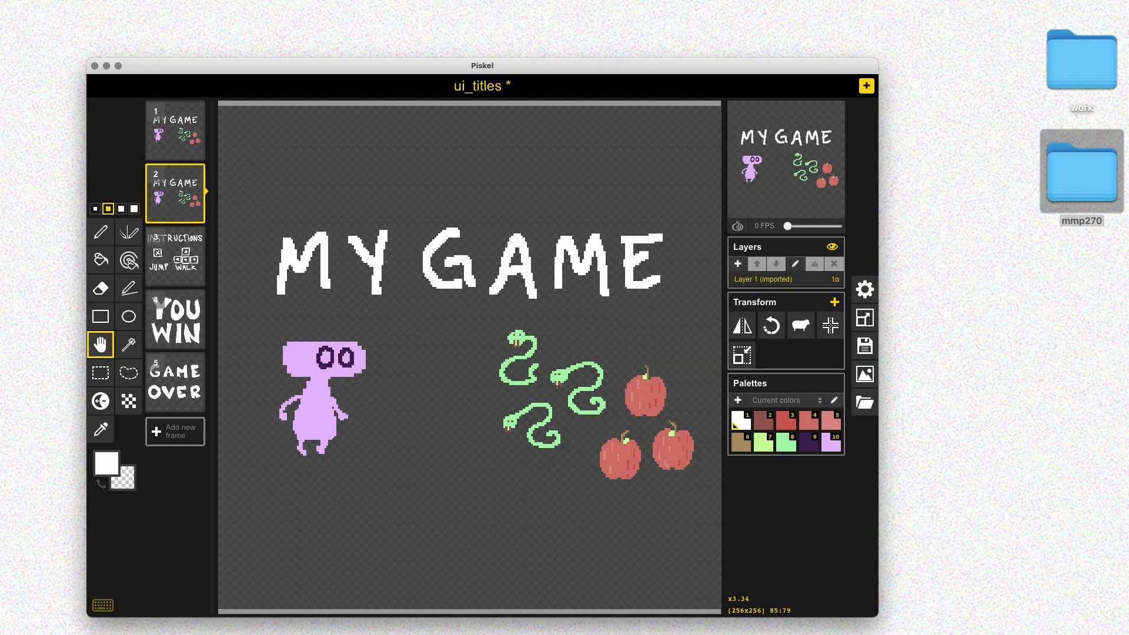
Remove the MY GAME lettering from the duplicated second frame, keeping only the artwork.
{"action": "key", "text": "e"}
{"action": "left_click_drag", "start_coordinate": [282, 244], "coordinate": [297, 270]}
{"action": "key", "text": "w"}
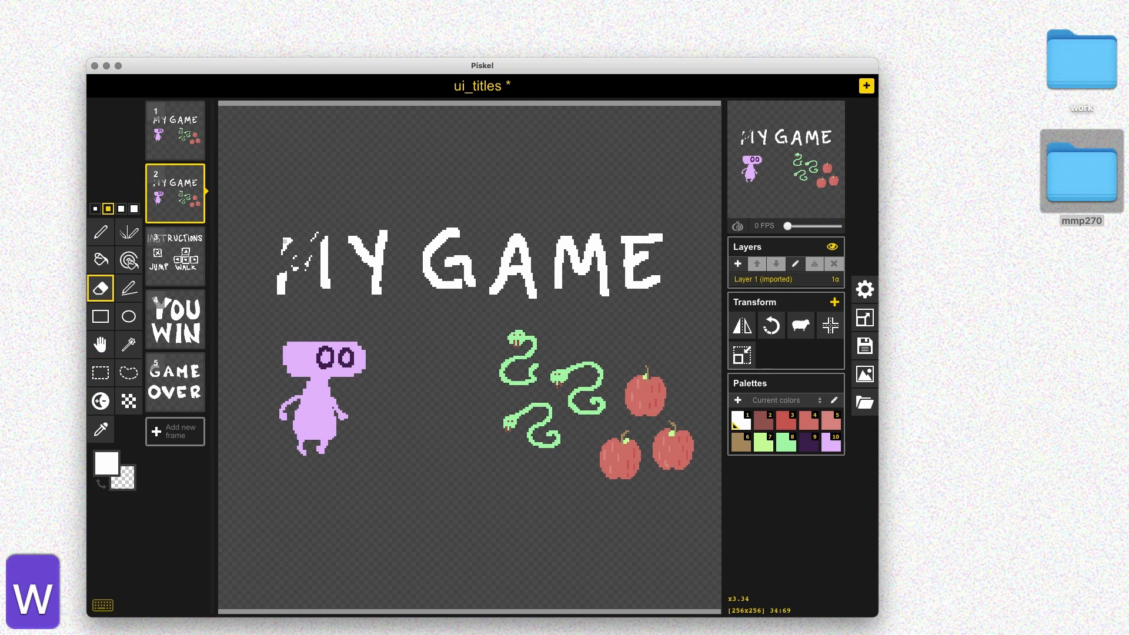
{"action": "key", "text": "s"}
{"action": "mouse_move", "coordinate": [268, 222]}
{"action": "left_mouse_down"}
{"action": "mouse_move", "coordinate": [647, 275]}
{"action": "mouse_move", "coordinate": [680, 308]}
{"action": "left_mouse_up"}
{"action": "key", "text": "super+x"}
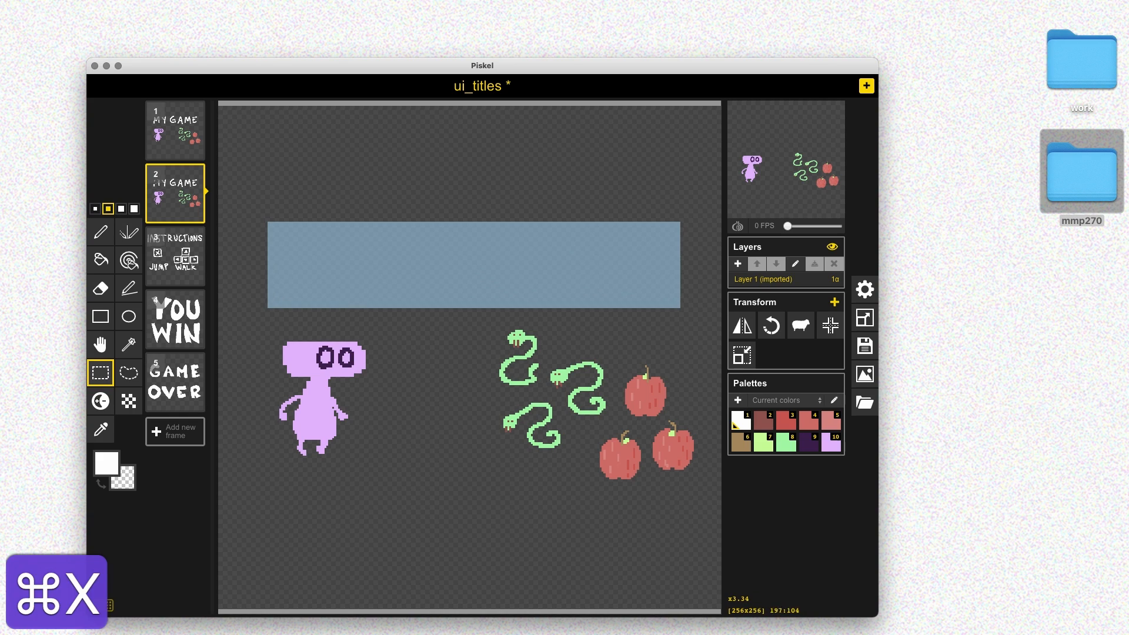
Remove the purple character, snakes and apples from the first frame, leaving only MY GAME.
{"action": "key", "text": "Up"}
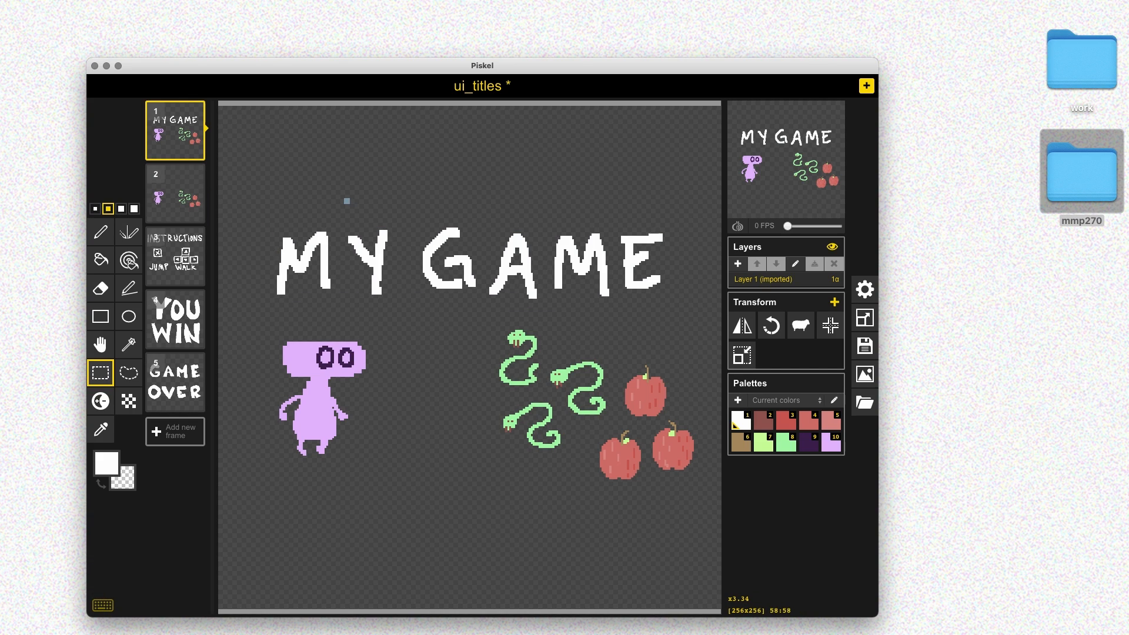
{"action": "left_click_drag", "start_coordinate": [262, 306], "coordinate": [711, 502]}
{"action": "key", "text": "super+x"}
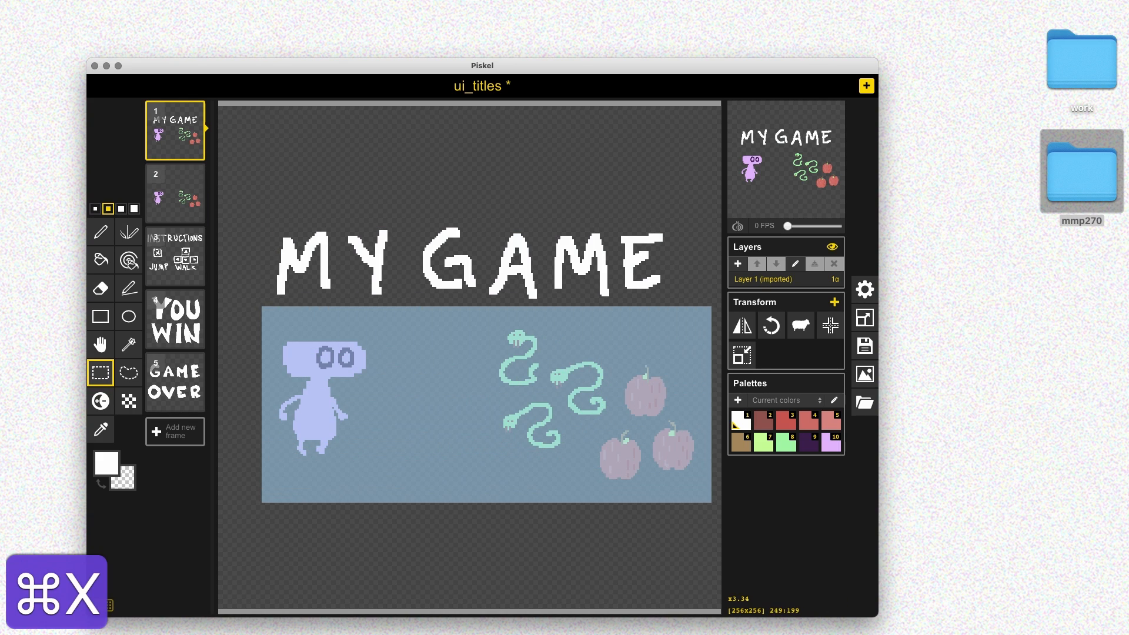
Save the ui_titles sprite as a file and open the export options.
{"action": "key", "text": "super+s"}
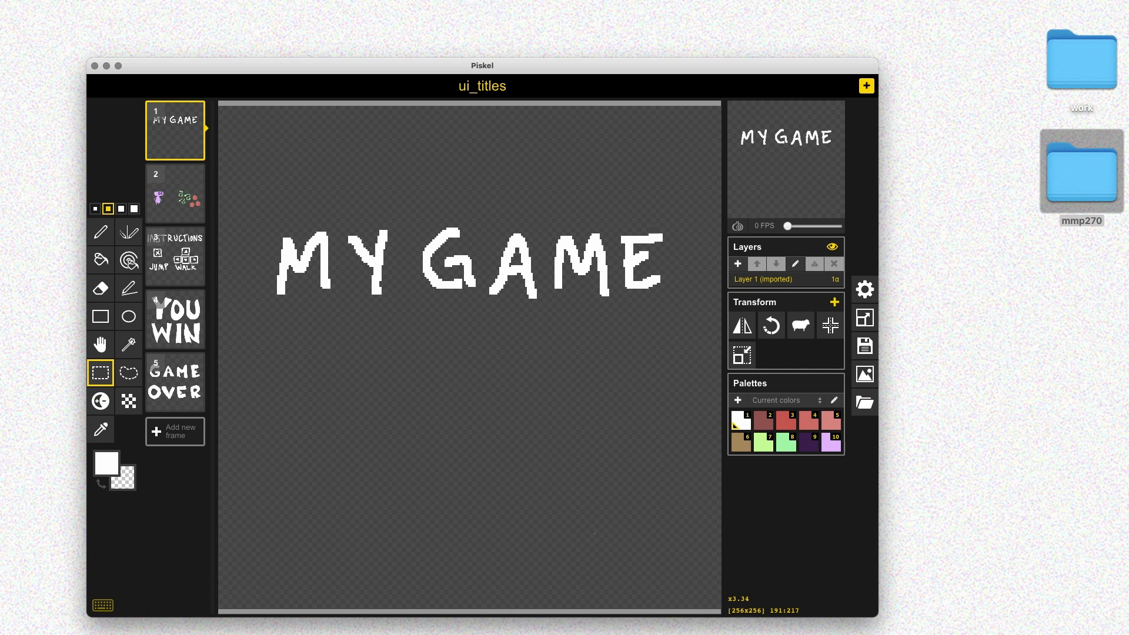
{"action": "left_click", "coordinate": [865, 346]}
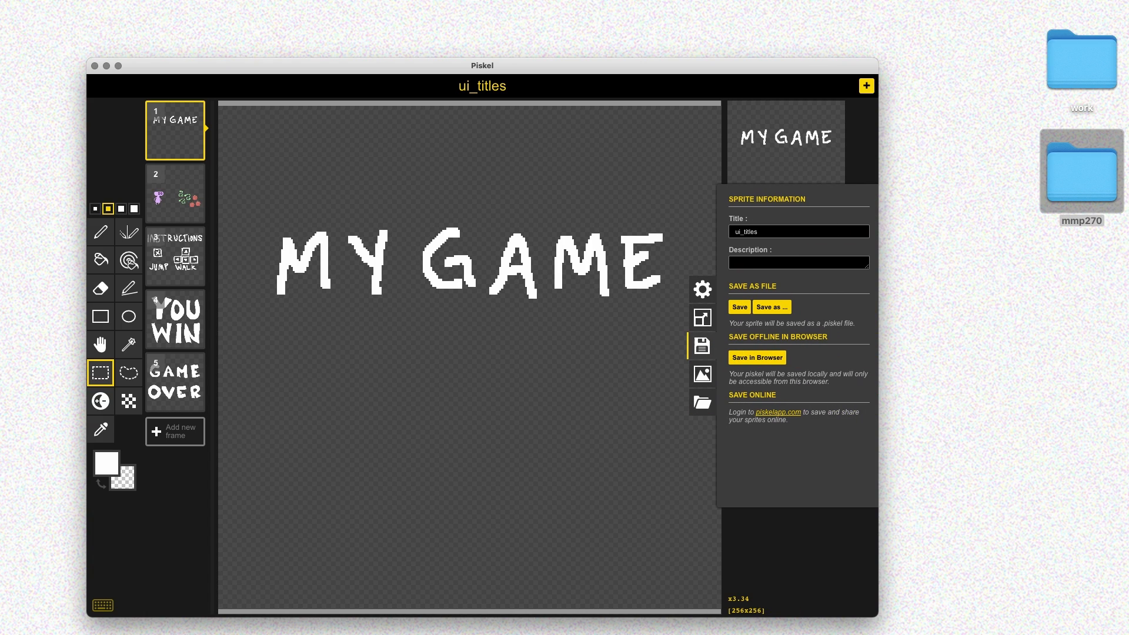
{"action": "left_click", "coordinate": [740, 307]}
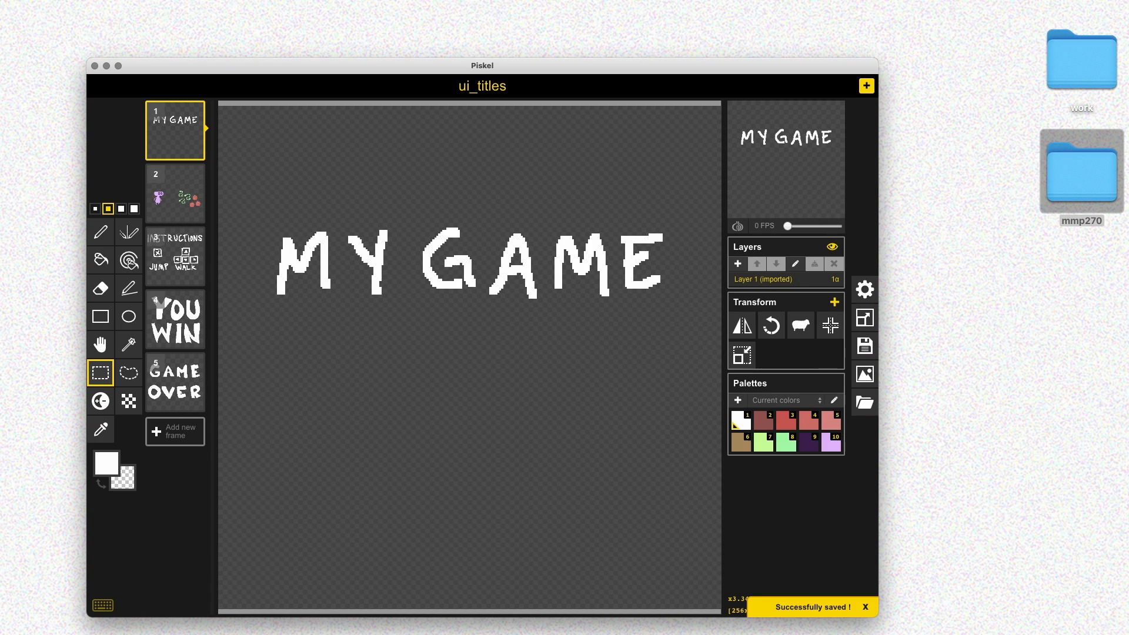
{"action": "left_click", "coordinate": [864, 373]}
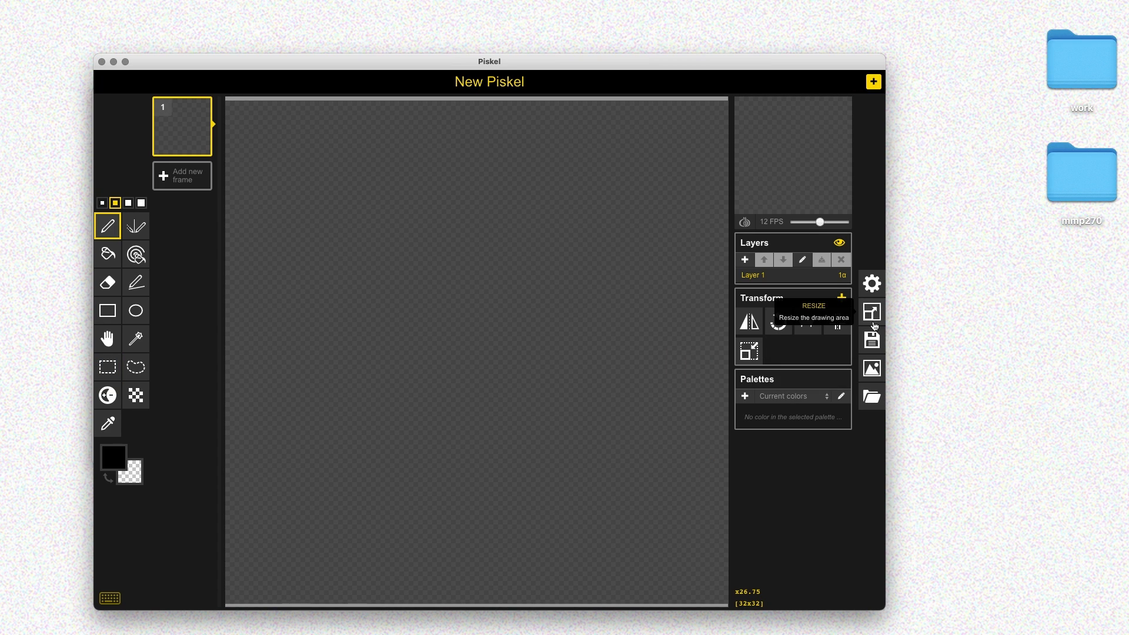
Title the new sprite ui_button_template and save it.
{"action": "left_click", "coordinate": [872, 339]}
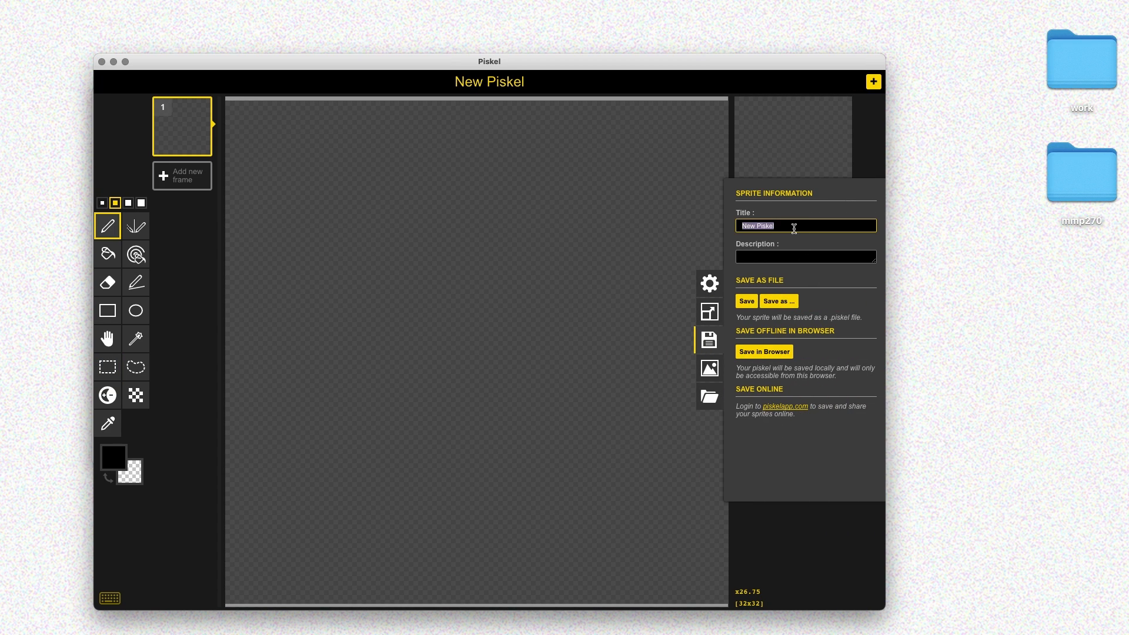
{"action": "type", "text": "ui_button_tem"}
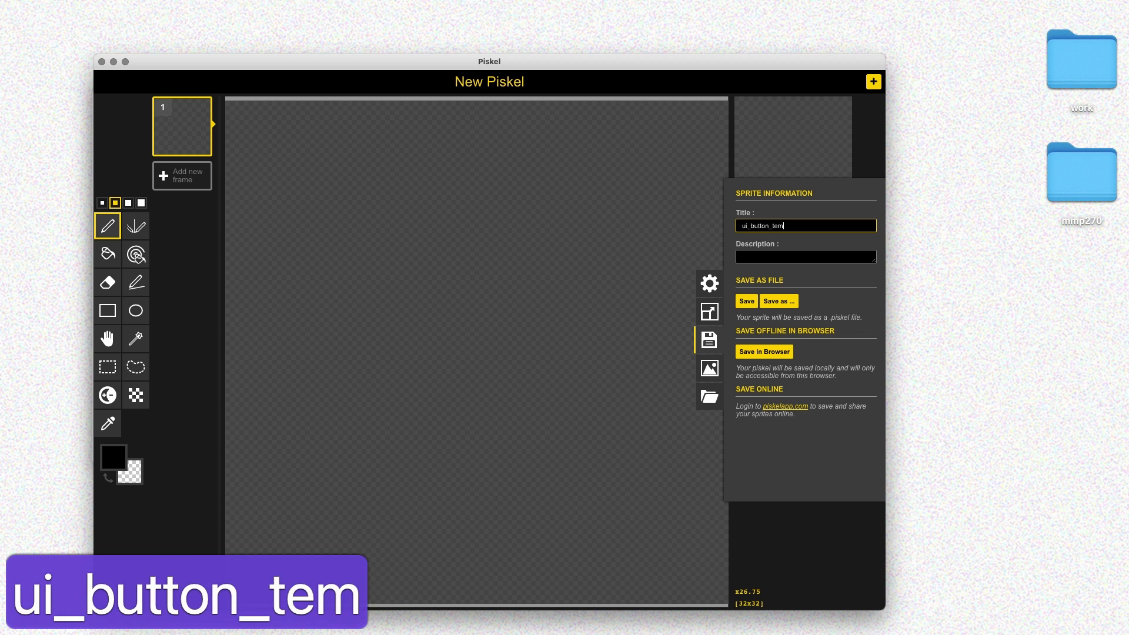
{"action": "type", "text": "plate"}
{"action": "key", "text": "Return"}
{"action": "key", "text": "super+s"}
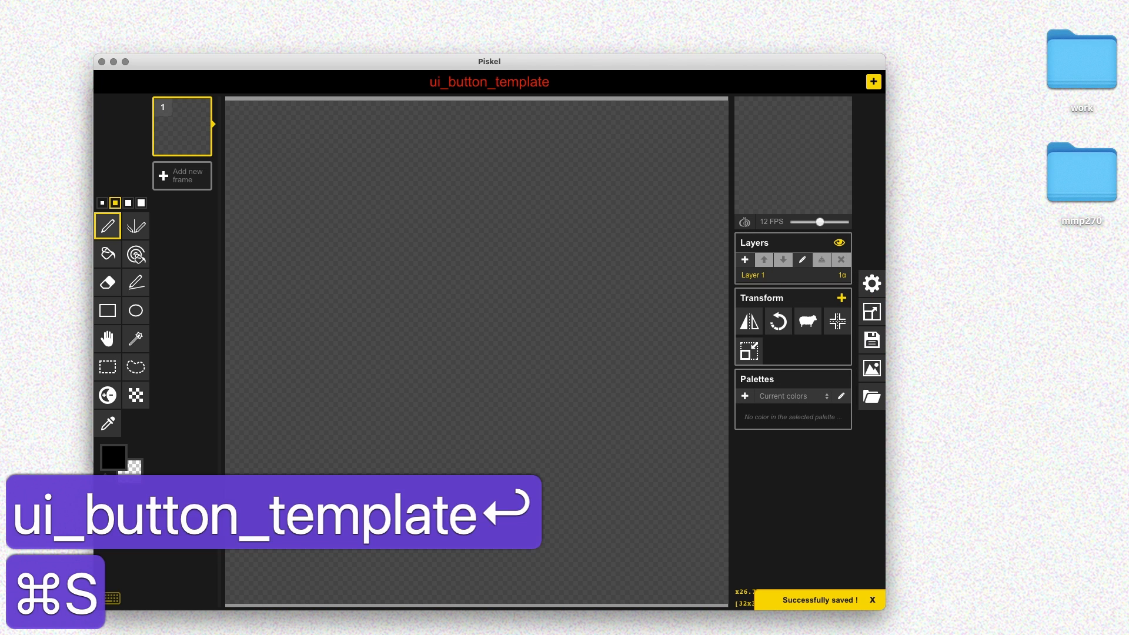
{"action": "left_click", "coordinate": [691, 444]}
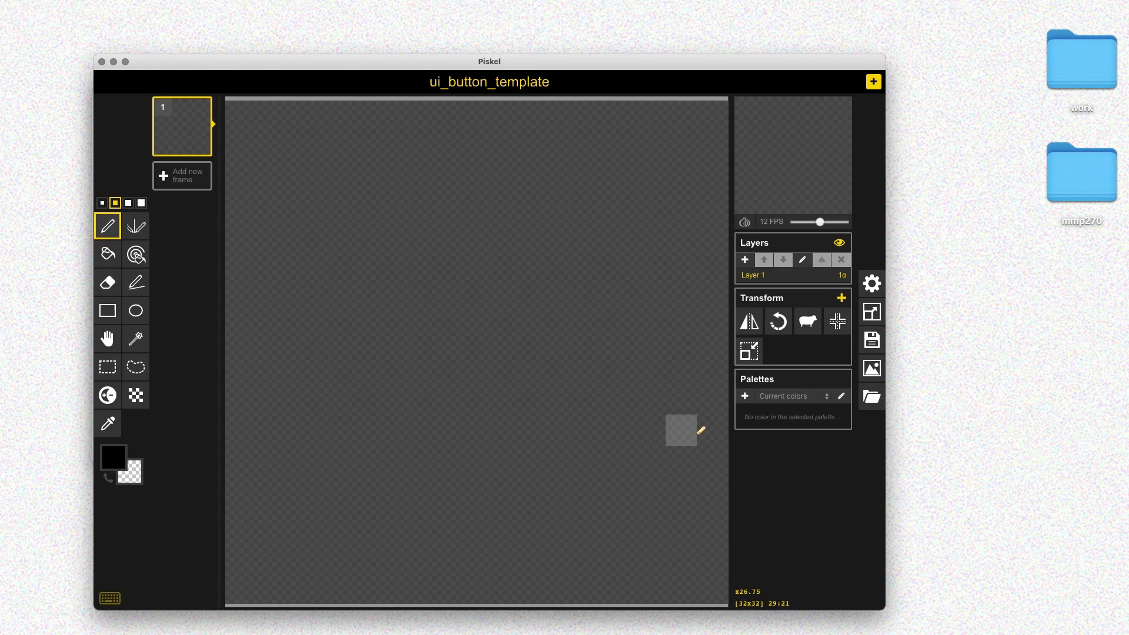
Resize the canvas to 64 px wide, keeping its height at 32 px.
{"action": "left_click", "coordinate": [876, 311]}
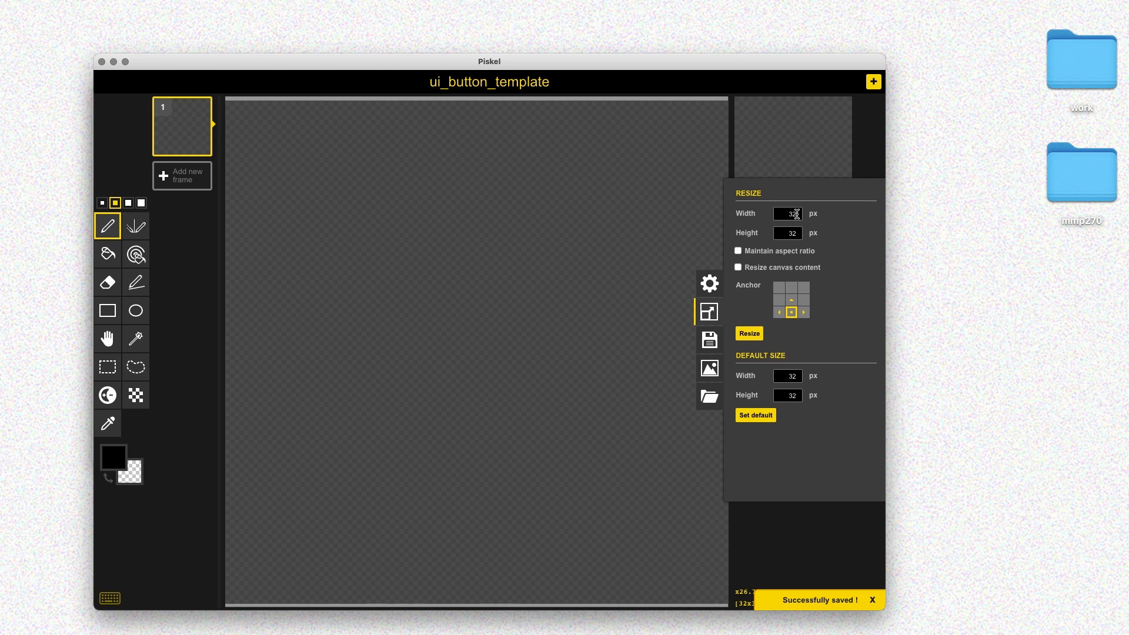
{"action": "double_click", "coordinate": [796, 213]}
{"action": "type", "text": "64"}
{"action": "key", "text": "Return"}
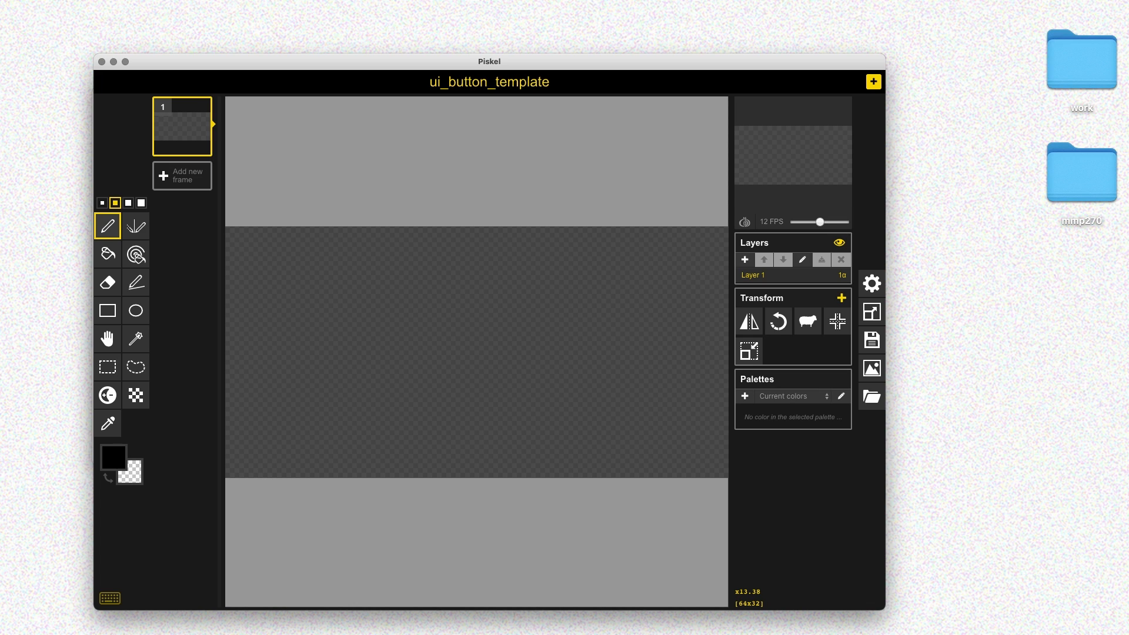
Draw a hollow white button outline with rounded corners spanning most of the canvas.
{"action": "key", "text": "r"}
{"action": "mouse_move", "coordinate": [259, 252]}
{"action": "left_mouse_down"}
{"action": "mouse_move", "coordinate": [536, 418]}
{"action": "mouse_move", "coordinate": [677, 442]}
{"action": "left_mouse_up"}
{"action": "key", "text": "alt+o"}
{"action": "left_click", "coordinate": [182, 176]}
{"action": "key", "text": "p"}
{"action": "mouse_move", "coordinate": [308, 442]}
{"action": "left_mouse_down"}
{"action": "mouse_move", "coordinate": [292, 253]}
{"action": "mouse_move", "coordinate": [677, 301]}
{"action": "mouse_move", "coordinate": [355, 434]}
{"action": "mouse_move", "coordinate": [307, 435]}
{"action": "left_mouse_up"}
{"action": "key", "text": "e"}
{"action": "left_click", "coordinate": [307, 443]}
{"action": "left_click", "coordinate": [202, 107]}
Try filling the button with white and shading its left and lower edges with the Lighten tool, and undo it.
{"action": "key", "text": "b"}
{"action": "left_click", "coordinate": [360, 424]}
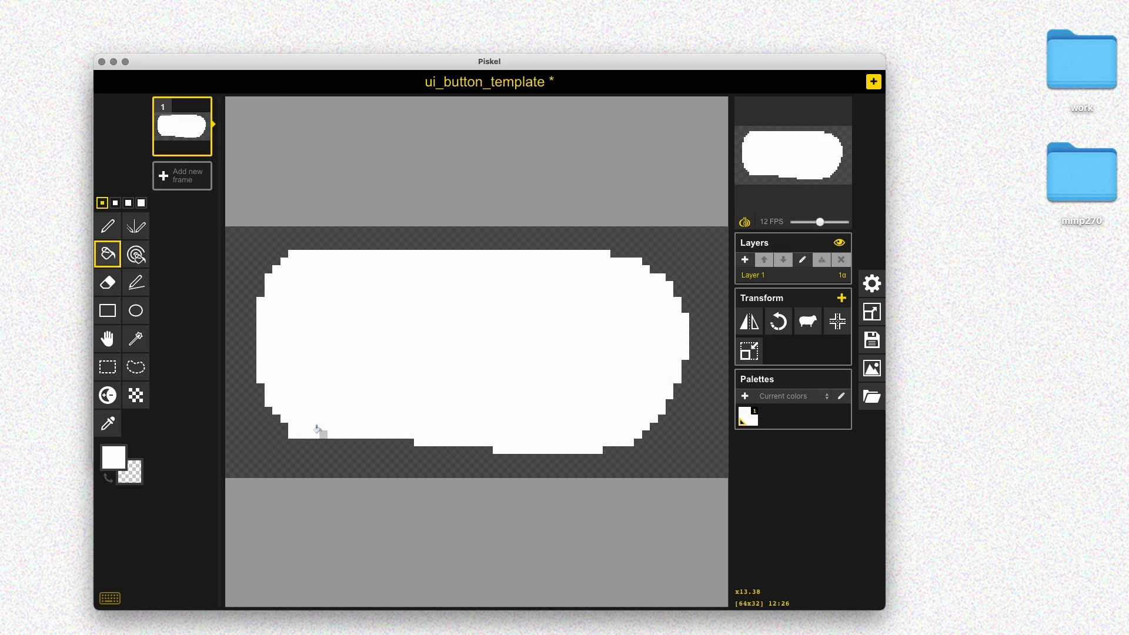
{"action": "key", "text": "u"}
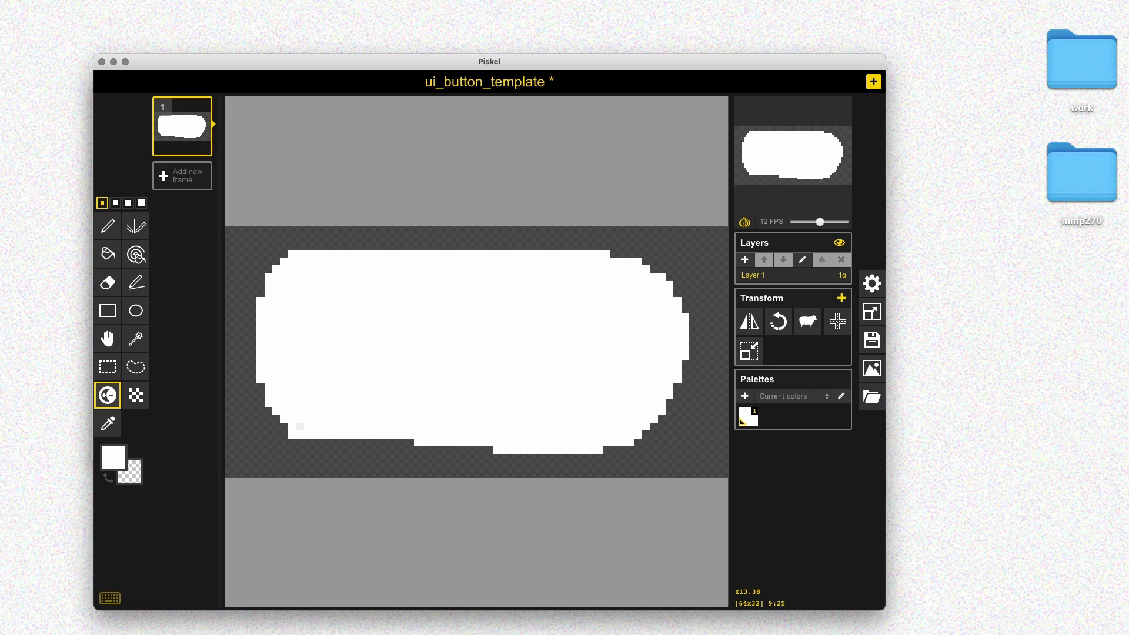
{"action": "mouse_move", "coordinate": [300, 426]}
{"action": "left_mouse_down"}
{"action": "mouse_move", "coordinate": [280, 411]}
{"action": "mouse_move", "coordinate": [323, 433]}
{"action": "mouse_move", "coordinate": [363, 426]}
{"action": "mouse_move", "coordinate": [504, 450]}
{"action": "mouse_move", "coordinate": [579, 435]}
{"action": "left_mouse_up"}
{"action": "mouse_move", "coordinate": [300, 412]}
{"action": "left_mouse_down"}
{"action": "mouse_move", "coordinate": [262, 332]}
{"action": "mouse_move", "coordinate": [268, 300]}
{"action": "mouse_move", "coordinate": [300, 285]}
{"action": "left_mouse_up"}
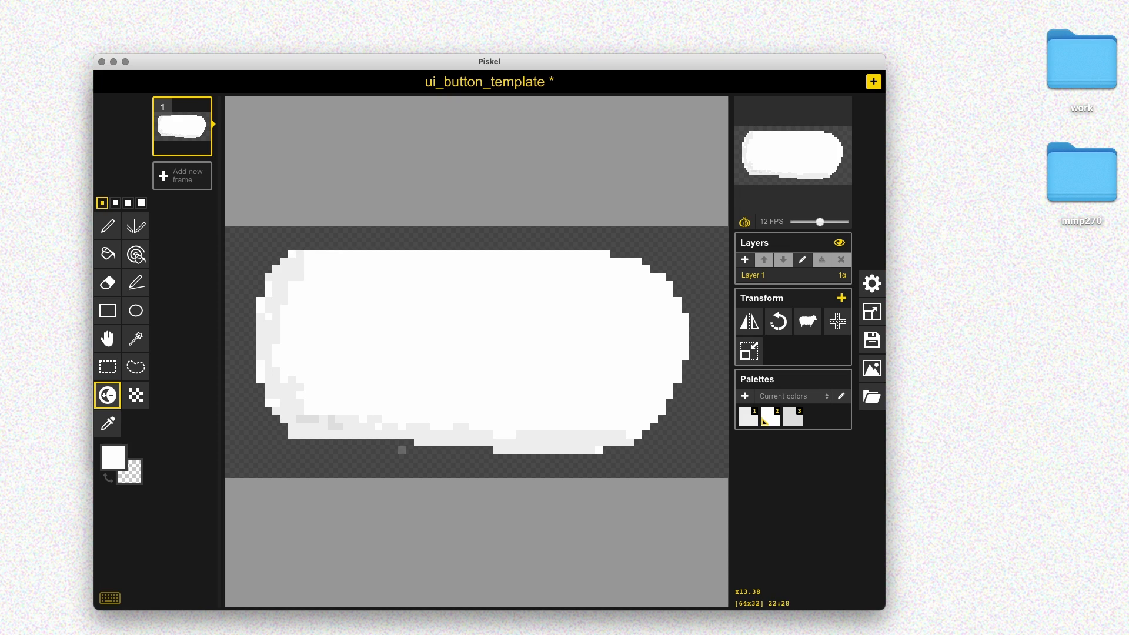
{"action": "left_click_drag", "start_coordinate": [622, 442], "coordinate": [645, 418]}
{"action": "key", "text": "super+z"}
{"action": "key", "text": "super+z"}
{"action": "key", "text": "super+z"}
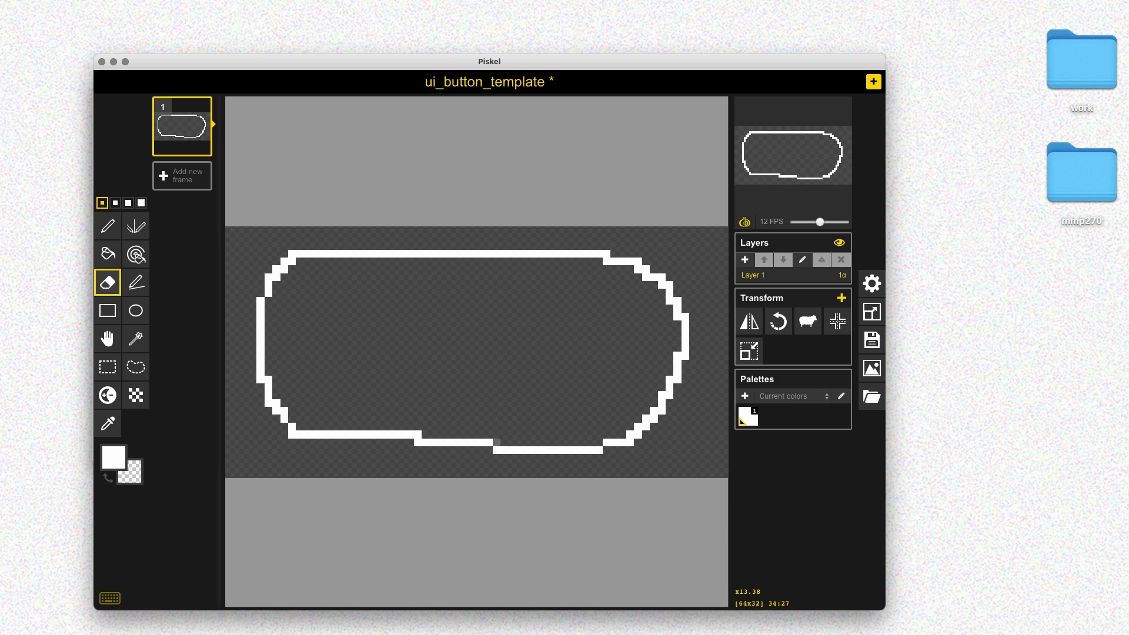
Straighten the outline's uneven lower edge into one continuous white line by erasing and redrawing its stepped segments, and save the sprite.
{"action": "key", "text": "p"}
{"action": "mouse_move", "coordinate": [503, 441]}
{"action": "left_mouse_down"}
{"action": "mouse_move", "coordinate": [598, 443]}
{"action": "mouse_move", "coordinate": [511, 442]}
{"action": "mouse_move", "coordinate": [496, 450]}
{"action": "mouse_move", "coordinate": [528, 450]}
{"action": "mouse_move", "coordinate": [496, 449]}
{"action": "left_mouse_up"}
{"action": "key", "text": "e"}
{"action": "left_click_drag", "start_coordinate": [583, 450], "coordinate": [543, 442]}
{"action": "key", "text": "p"}
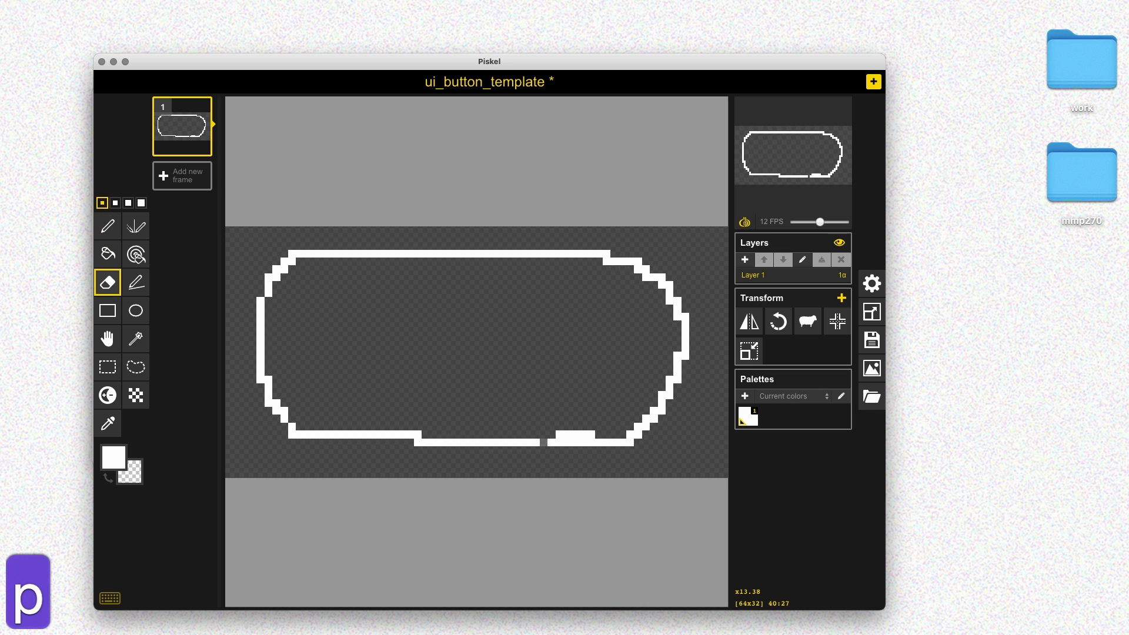
{"action": "left_click", "coordinate": [544, 442]}
{"action": "key", "text": "e"}
{"action": "left_click_drag", "start_coordinate": [559, 435], "coordinate": [591, 435]}
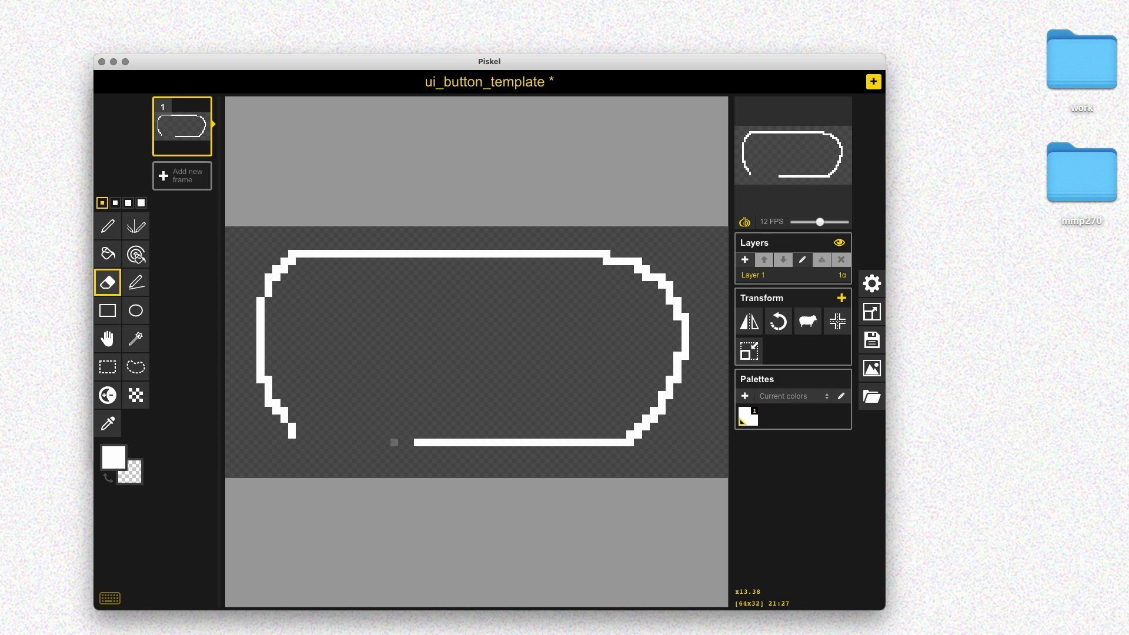
{"action": "key", "text": "p"}
{"action": "left_click_drag", "start_coordinate": [410, 442], "coordinate": [337, 442]}
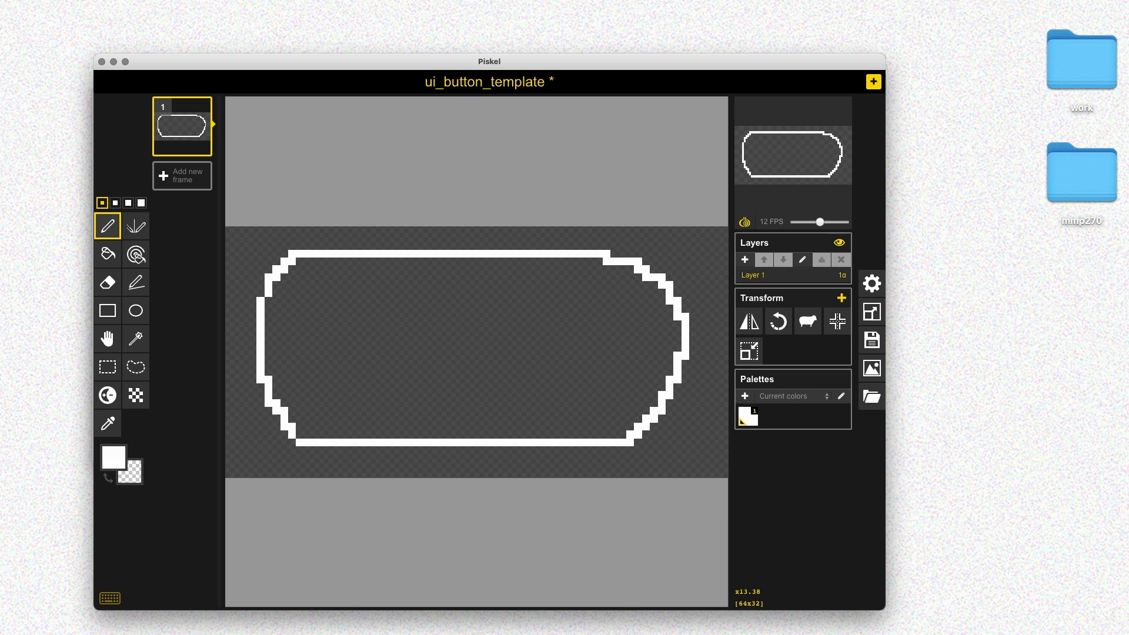
{"action": "key", "text": "super+s"}
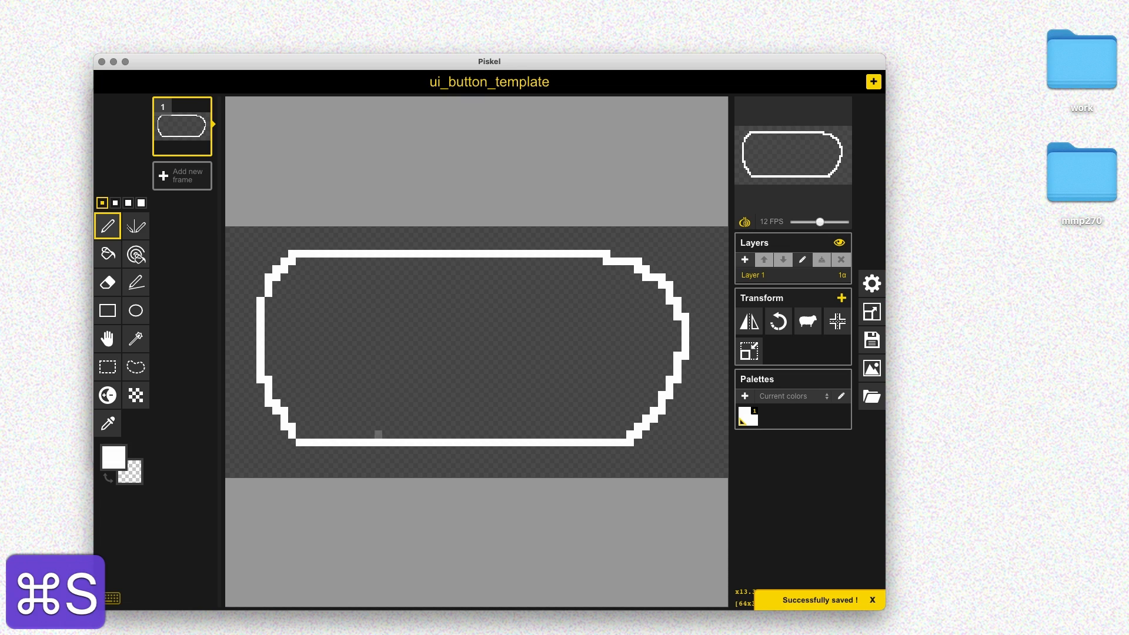
{"action": "key", "text": "b"}
{"action": "left_click", "coordinate": [402, 351]}
{"action": "key", "text": "super+z"}
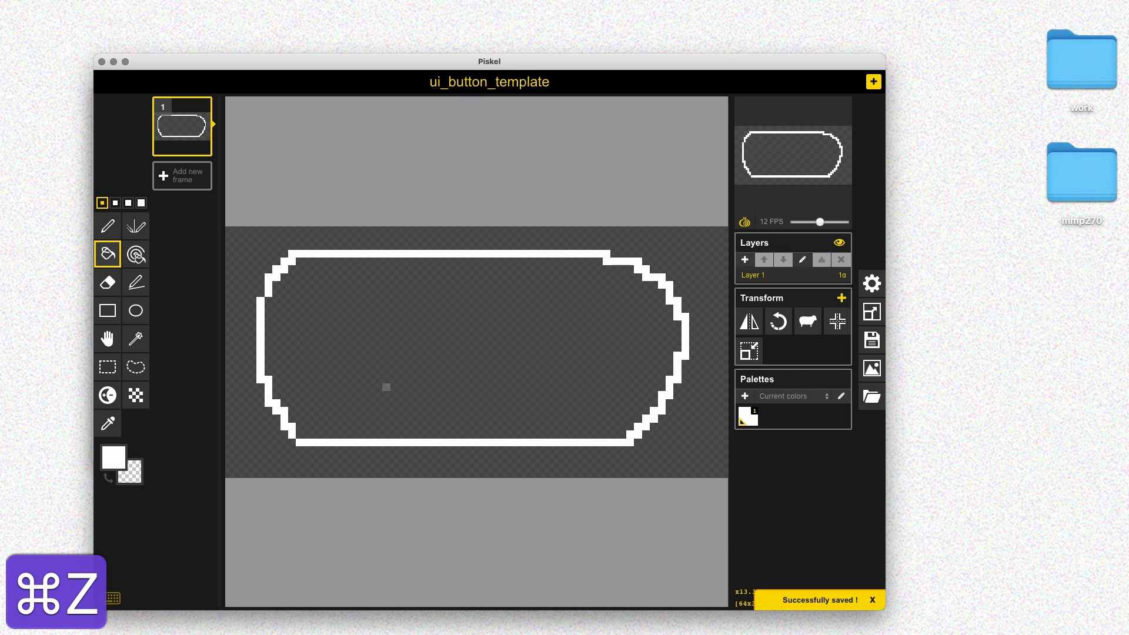
Duplicate the outline frame, fill the copy's interior with white, set the animation speed to 3 FPS, and save.
{"action": "left_click", "coordinate": [202, 147]}
{"action": "key", "text": "b"}
{"action": "left_click", "coordinate": [385, 335]}
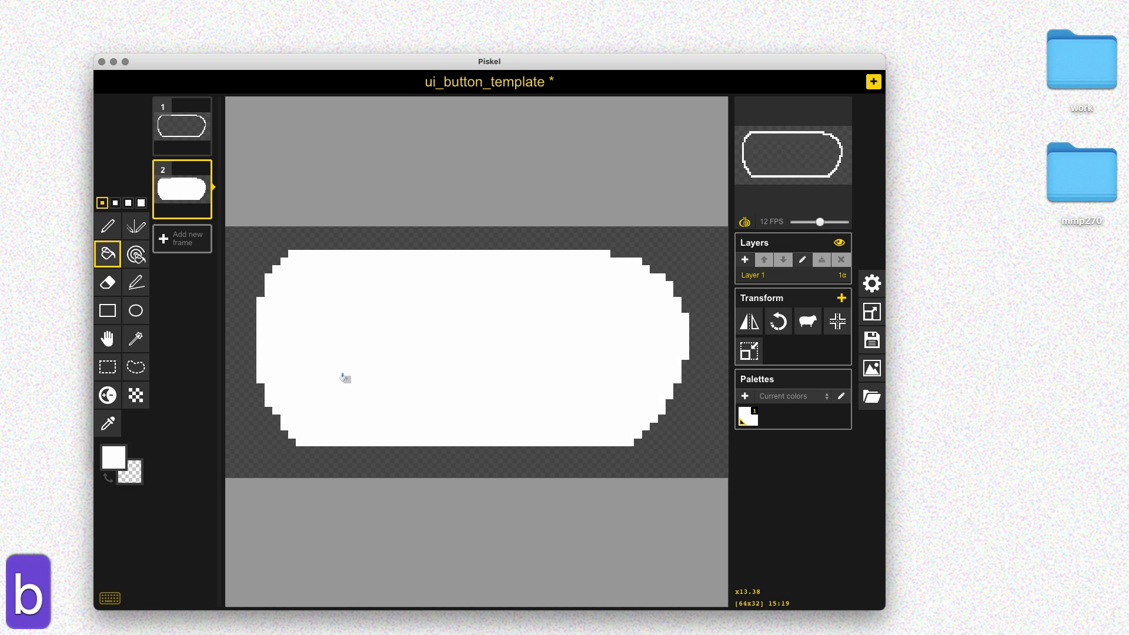
{"action": "key", "text": "super+s"}
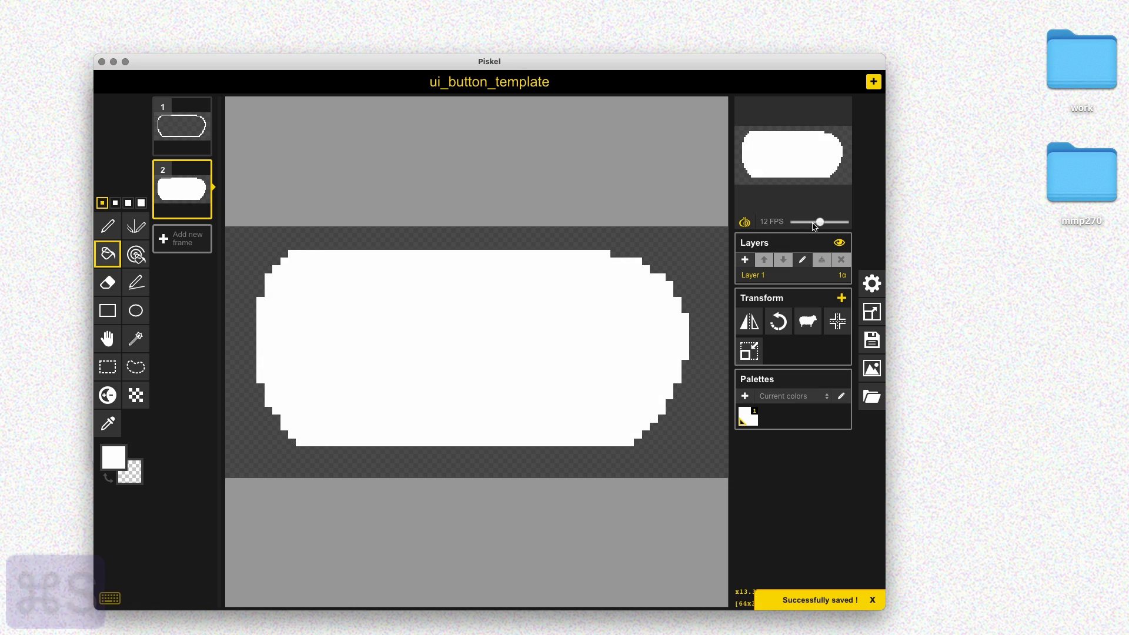
{"action": "left_click_drag", "start_coordinate": [814, 225], "coordinate": [801, 223]}
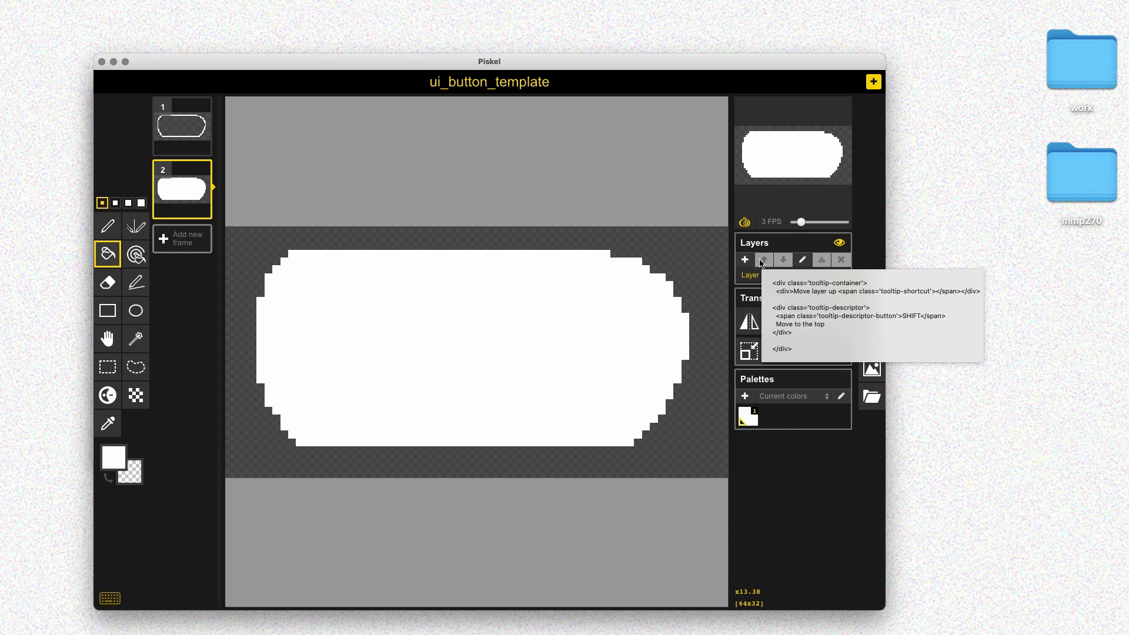
{"action": "key", "text": "super+s"}
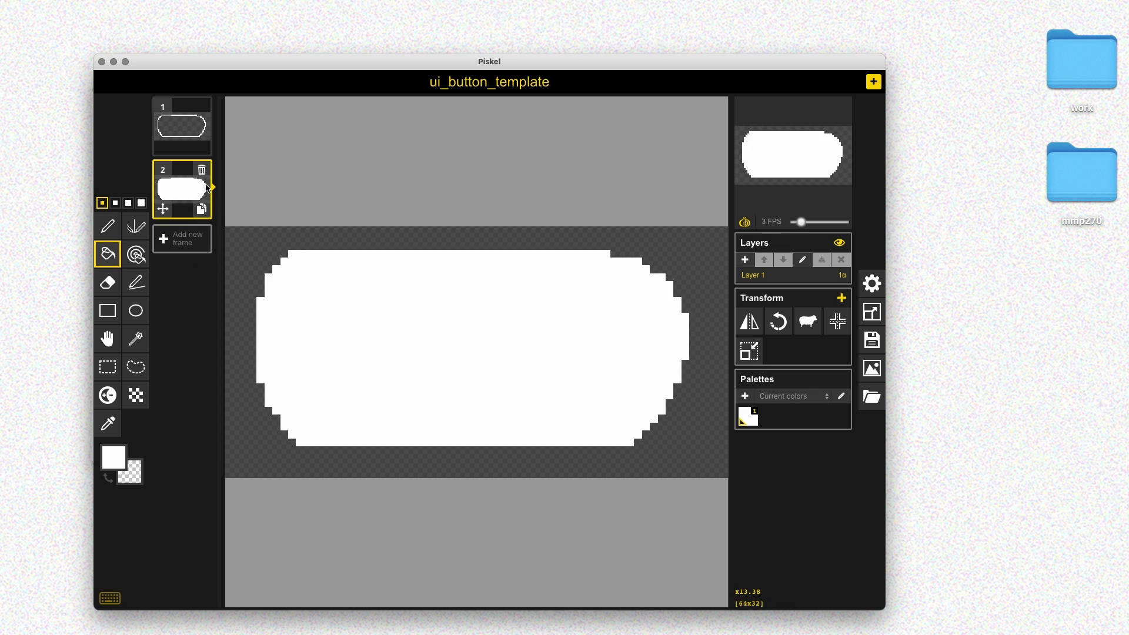
Duplicate the outline frame again and set up the Dithering tool with medium grey as the secondary colour.
{"action": "left_click", "coordinate": [201, 145]}
{"action": "left_click", "coordinate": [136, 395]}
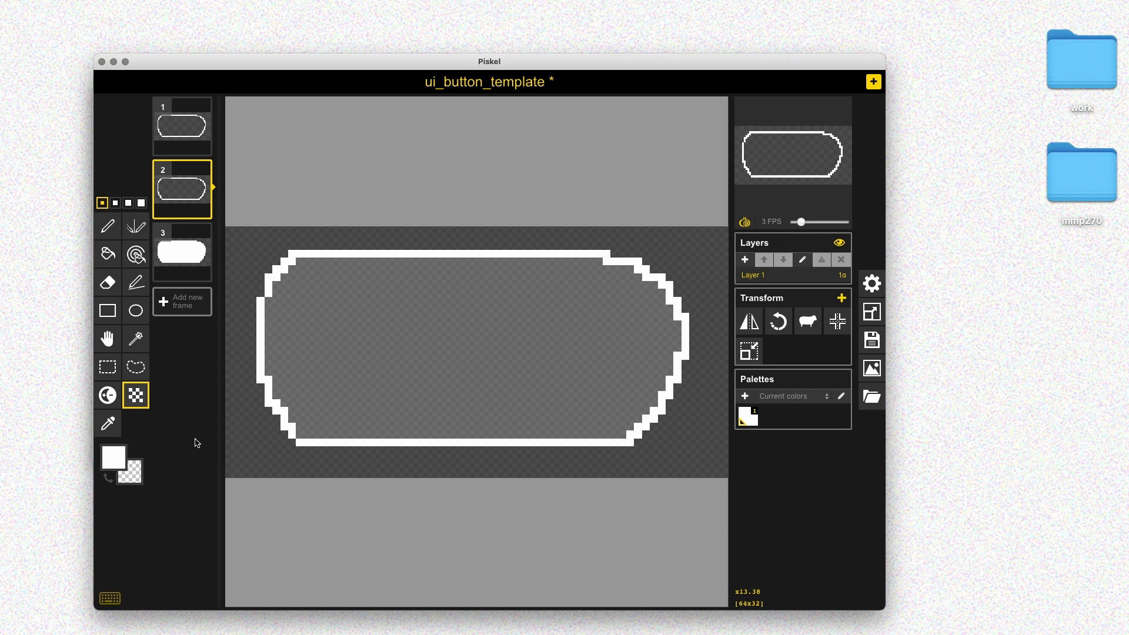
{"action": "left_click", "coordinate": [131, 472]}
{"action": "left_click_drag", "start_coordinate": [153, 525], "coordinate": [147, 535]}
Dither the second frame's whole interior in white and grey with a 3 px brush, turn onion skin off, and save.
{"action": "left_click_drag", "start_coordinate": [285, 366], "coordinate": [300, 324]}
{"action": "key", "text": "t"}
{"action": "mouse_move", "coordinate": [387, 301]}
{"action": "left_mouse_down"}
{"action": "mouse_move", "coordinate": [338, 317]}
{"action": "mouse_move", "coordinate": [297, 294]}
{"action": "mouse_move", "coordinate": [276, 321]}
{"action": "mouse_move", "coordinate": [269, 371]}
{"action": "left_mouse_up"}
{"action": "mouse_move", "coordinate": [269, 325]}
{"action": "left_mouse_down"}
{"action": "mouse_move", "coordinate": [292, 277]}
{"action": "mouse_move", "coordinate": [358, 276]}
{"action": "mouse_move", "coordinate": [283, 388]}
{"action": "mouse_move", "coordinate": [332, 333]}
{"action": "mouse_move", "coordinate": [300, 332]}
{"action": "left_mouse_up"}
{"action": "mouse_move", "coordinate": [331, 270]}
{"action": "left_mouse_down"}
{"action": "mouse_move", "coordinate": [363, 293]}
{"action": "mouse_move", "coordinate": [418, 285]}
{"action": "mouse_move", "coordinate": [387, 341]}
{"action": "mouse_move", "coordinate": [409, 285]}
{"action": "mouse_move", "coordinate": [585, 270]}
{"action": "mouse_move", "coordinate": [654, 309]}
{"action": "mouse_move", "coordinate": [638, 403]}
{"action": "mouse_move", "coordinate": [624, 320]}
{"action": "mouse_move", "coordinate": [453, 311]}
{"action": "mouse_move", "coordinate": [282, 405]}
{"action": "mouse_move", "coordinate": [339, 396]}
{"action": "mouse_move", "coordinate": [355, 412]}
{"action": "mouse_move", "coordinate": [347, 426]}
{"action": "mouse_move", "coordinate": [316, 433]}
{"action": "mouse_move", "coordinate": [418, 411]}
{"action": "left_mouse_up"}
{"action": "key", "text": "bracketright"}
{"action": "key", "text": "bracketright"}
{"action": "key", "text": "super+z"}
{"action": "key", "text": "super+z"}
{"action": "key", "text": "super+z"}
{"action": "mouse_move", "coordinate": [386, 348]}
{"action": "left_mouse_down"}
{"action": "mouse_move", "coordinate": [300, 417]}
{"action": "mouse_move", "coordinate": [300, 402]}
{"action": "mouse_move", "coordinate": [308, 429]}
{"action": "mouse_move", "coordinate": [472, 419]}
{"action": "mouse_move", "coordinate": [559, 323]}
{"action": "mouse_move", "coordinate": [470, 399]}
{"action": "mouse_move", "coordinate": [423, 388]}
{"action": "mouse_move", "coordinate": [406, 316]}
{"action": "mouse_move", "coordinate": [364, 305]}
{"action": "mouse_move", "coordinate": [312, 361]}
{"action": "mouse_move", "coordinate": [353, 388]}
{"action": "mouse_move", "coordinate": [435, 314]}
{"action": "mouse_move", "coordinate": [442, 270]}
{"action": "left_mouse_up"}
{"action": "left_click", "coordinate": [745, 222]}
{"action": "mouse_move", "coordinate": [536, 324]}
{"action": "left_mouse_down"}
{"action": "mouse_move", "coordinate": [411, 323]}
{"action": "mouse_move", "coordinate": [410, 262]}
{"action": "mouse_move", "coordinate": [583, 270]}
{"action": "mouse_move", "coordinate": [605, 285]}
{"action": "mouse_move", "coordinate": [443, 292]}
{"action": "left_mouse_up"}
{"action": "mouse_move", "coordinate": [489, 396]}
{"action": "left_mouse_down"}
{"action": "mouse_move", "coordinate": [497, 422]}
{"action": "mouse_move", "coordinate": [625, 419]}
{"action": "mouse_move", "coordinate": [560, 433]}
{"action": "mouse_move", "coordinate": [571, 347]}
{"action": "mouse_move", "coordinate": [641, 306]}
{"action": "mouse_move", "coordinate": [650, 284]}
{"action": "mouse_move", "coordinate": [624, 325]}
{"action": "mouse_move", "coordinate": [653, 335]}
{"action": "mouse_move", "coordinate": [662, 305]}
{"action": "mouse_move", "coordinate": [677, 329]}
{"action": "mouse_move", "coordinate": [647, 405]}
{"action": "mouse_move", "coordinate": [639, 414]}
{"action": "mouse_move", "coordinate": [591, 403]}
{"action": "left_mouse_up"}
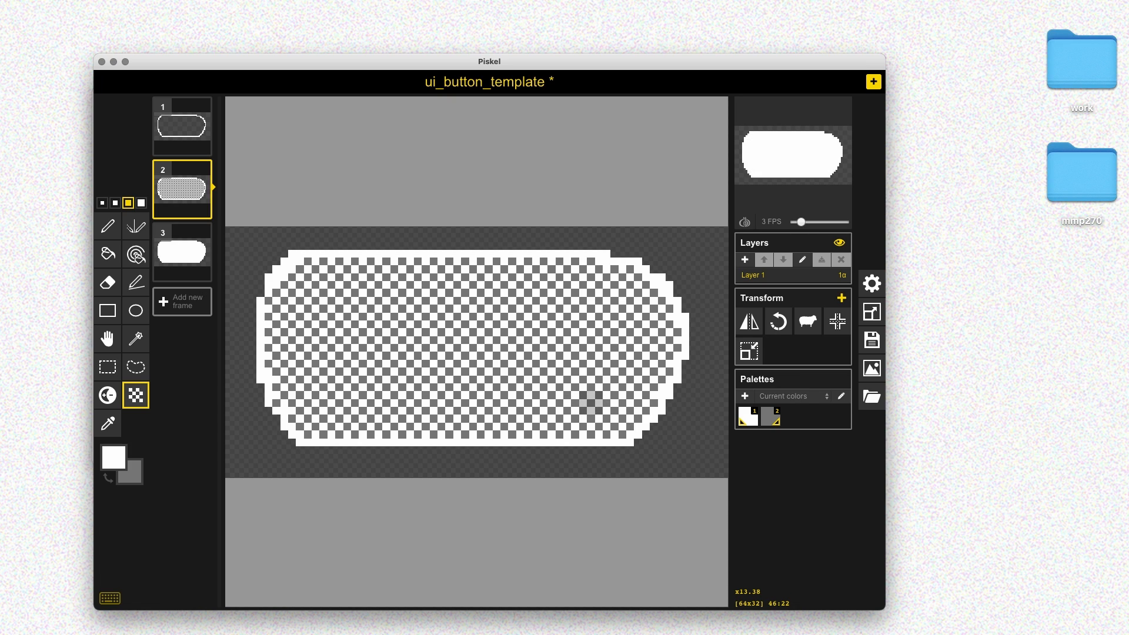
{"action": "key", "text": "super+s"}
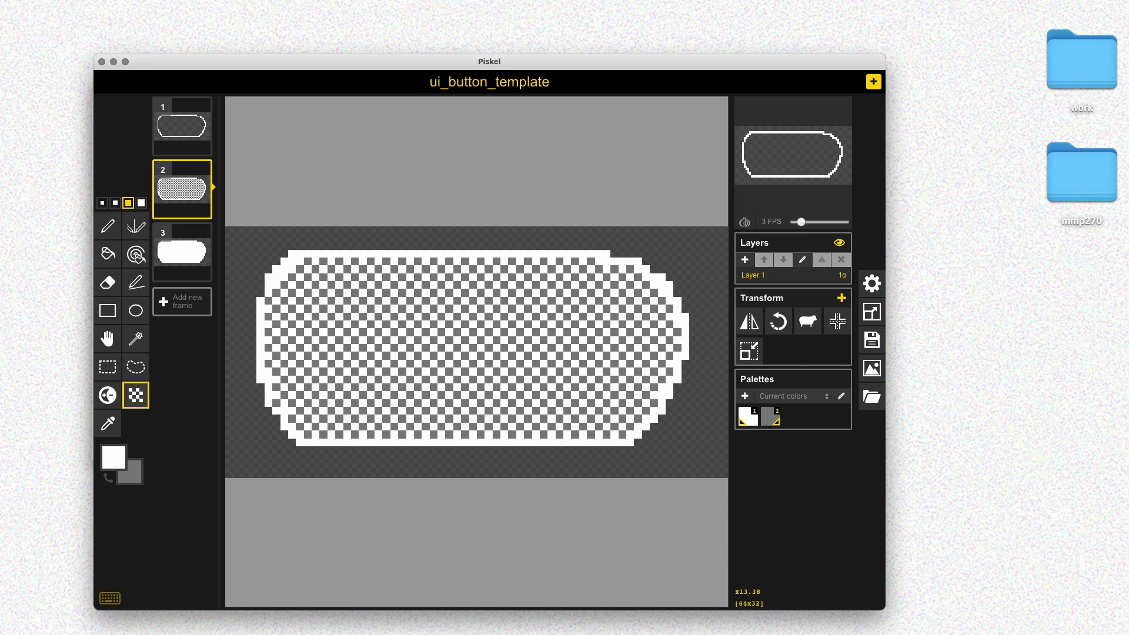
{"action": "key", "text": "super+s"}
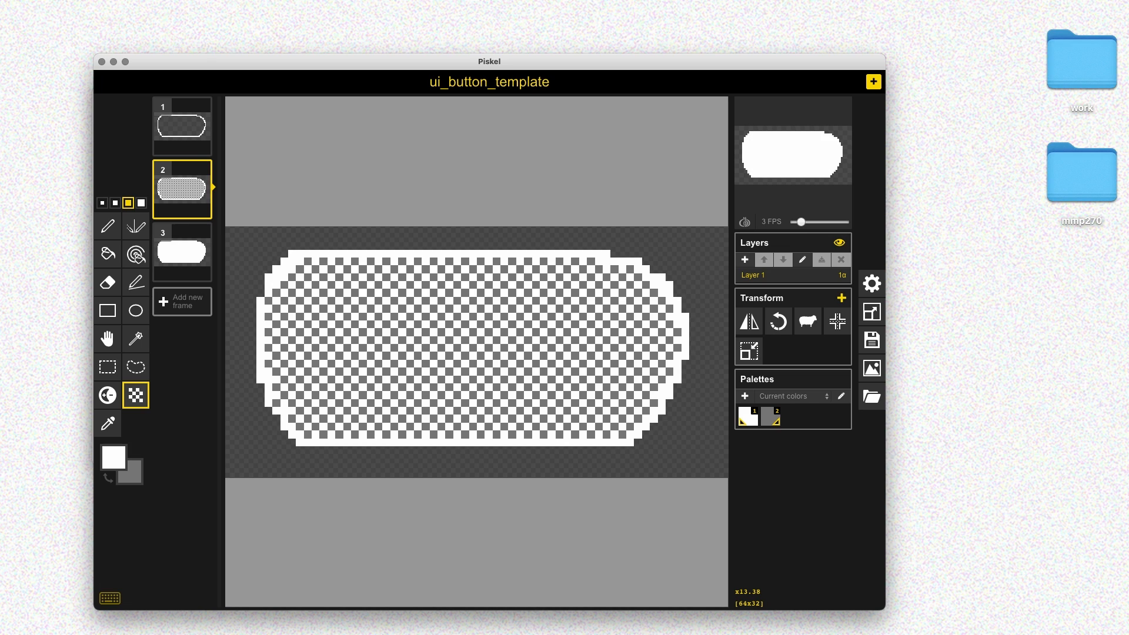
{"action": "key", "text": "super+s"}
{"action": "key", "text": "super+s"}
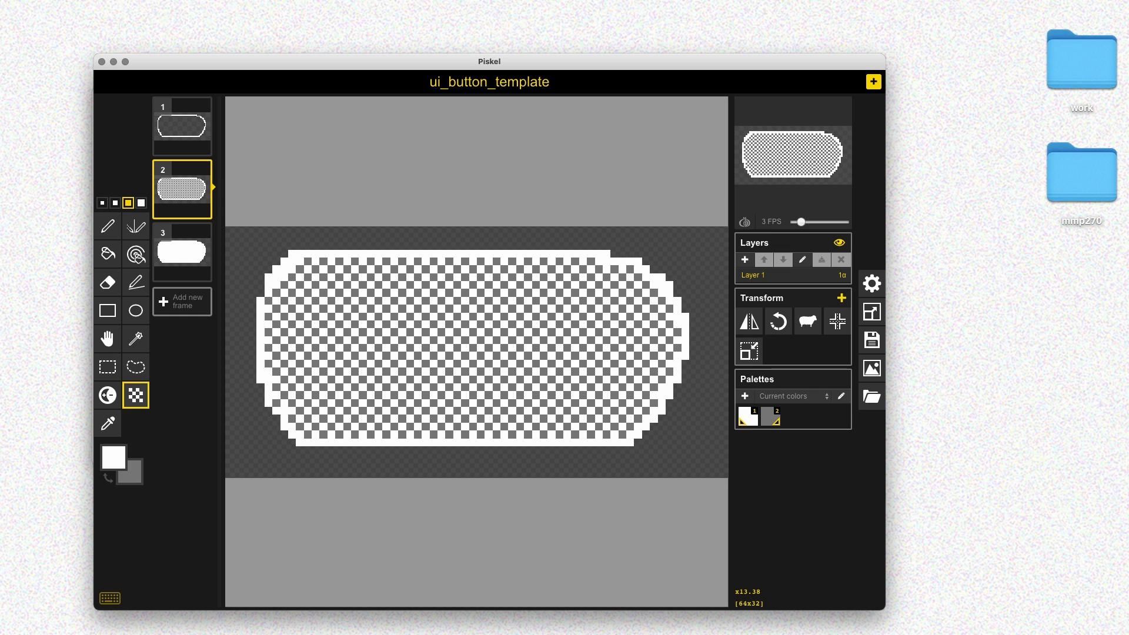
{"action": "key", "text": "super+s"}
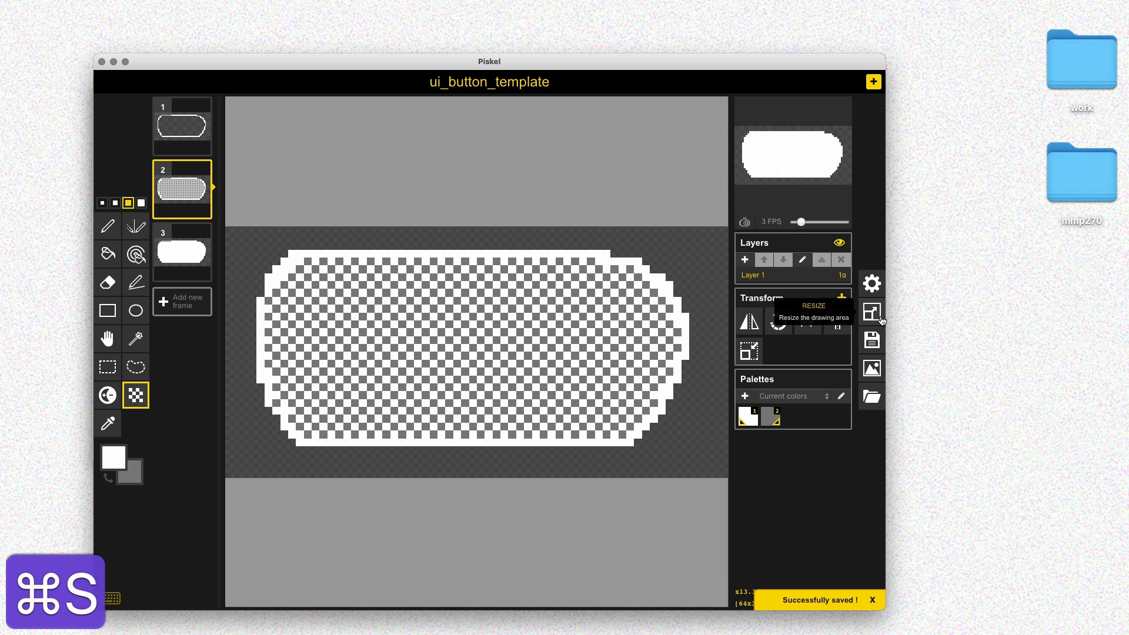
Try retitling the sprite ui_button_start and saving it, and return to the title ui_button_template.
{"action": "left_click", "coordinate": [880, 312]}
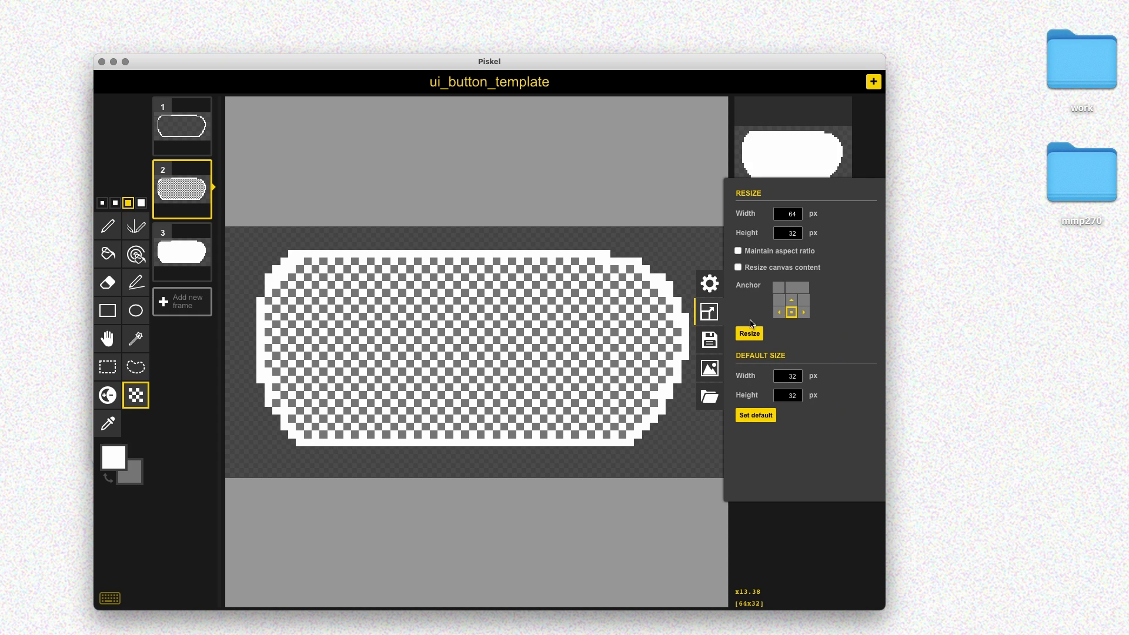
{"action": "left_click", "coordinate": [708, 344]}
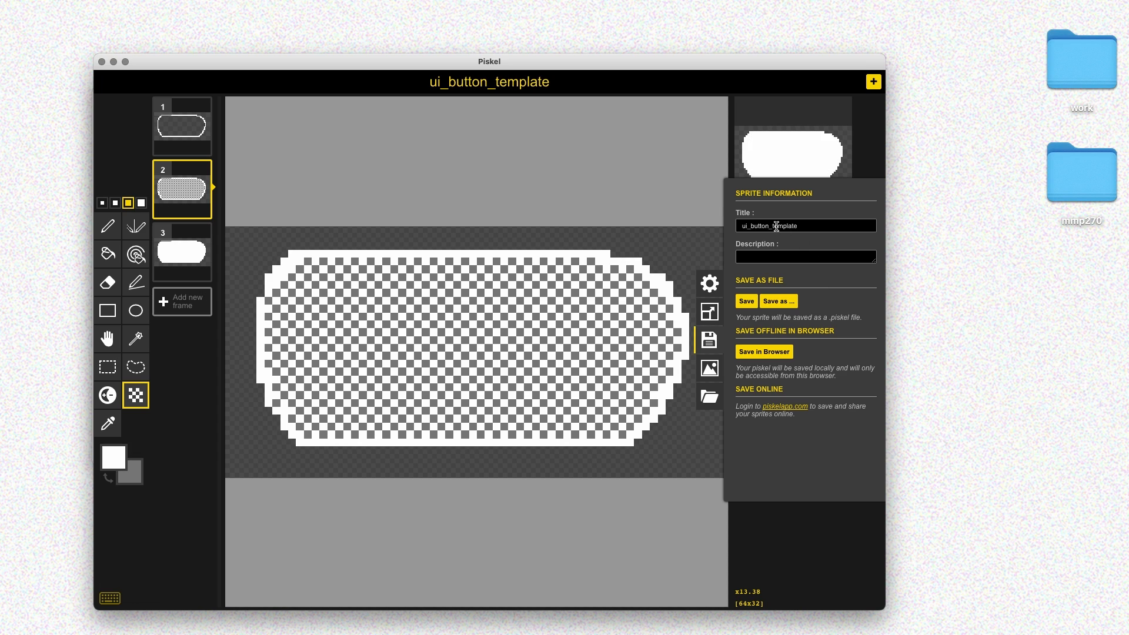
{"action": "left_click_drag", "start_coordinate": [772, 226], "coordinate": [821, 227]}
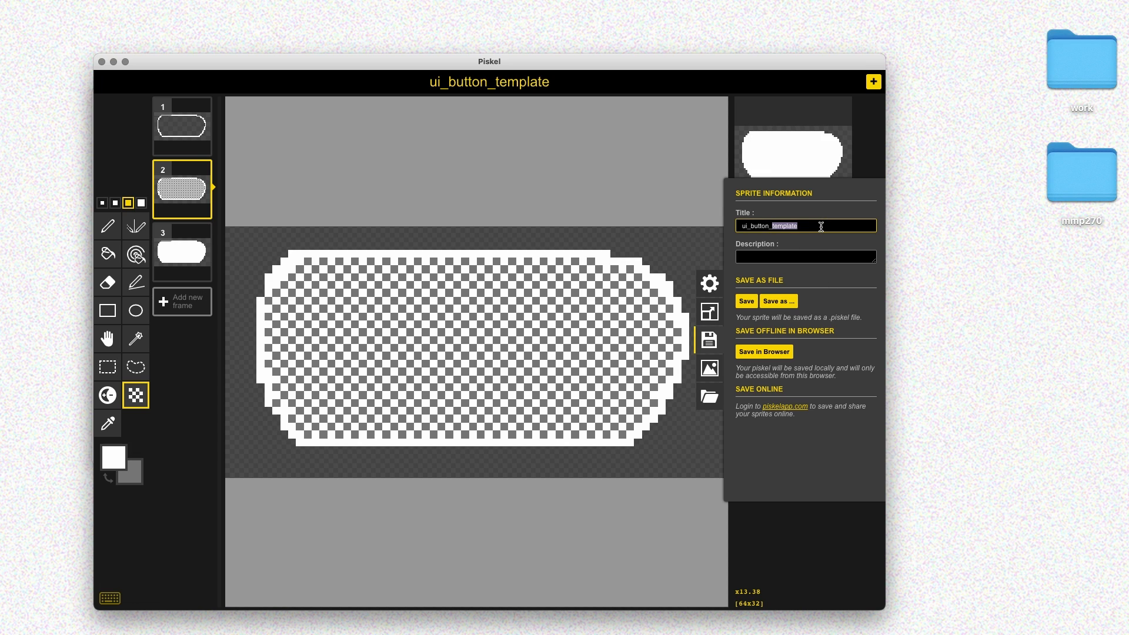
{"action": "type", "text": "start"}
{"action": "key", "text": "Return"}
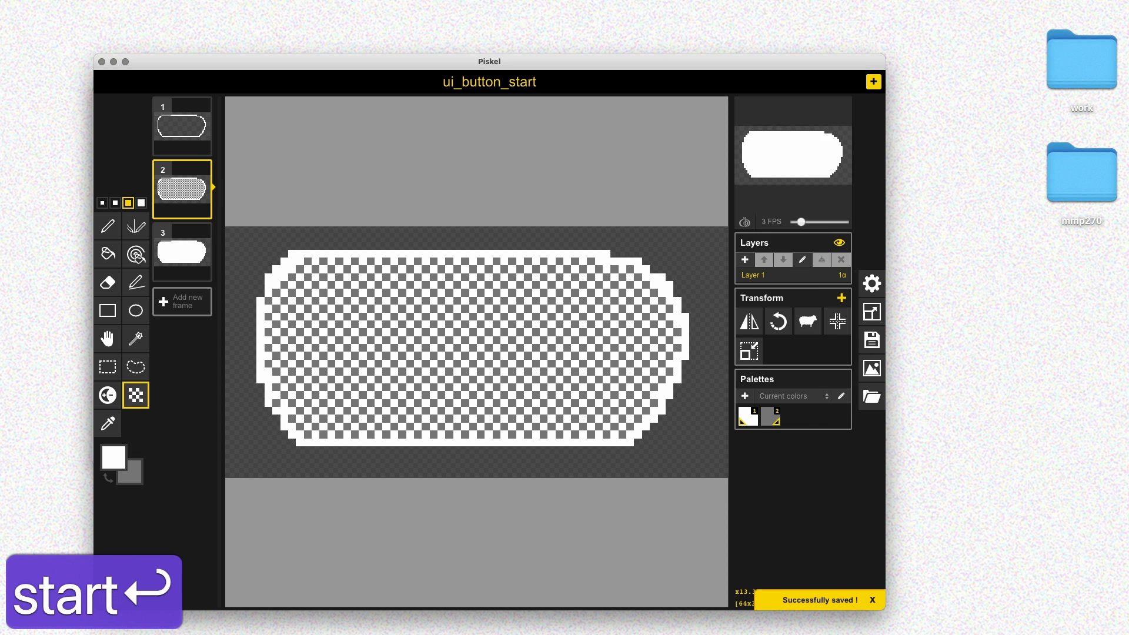
{"action": "key", "text": "super+s"}
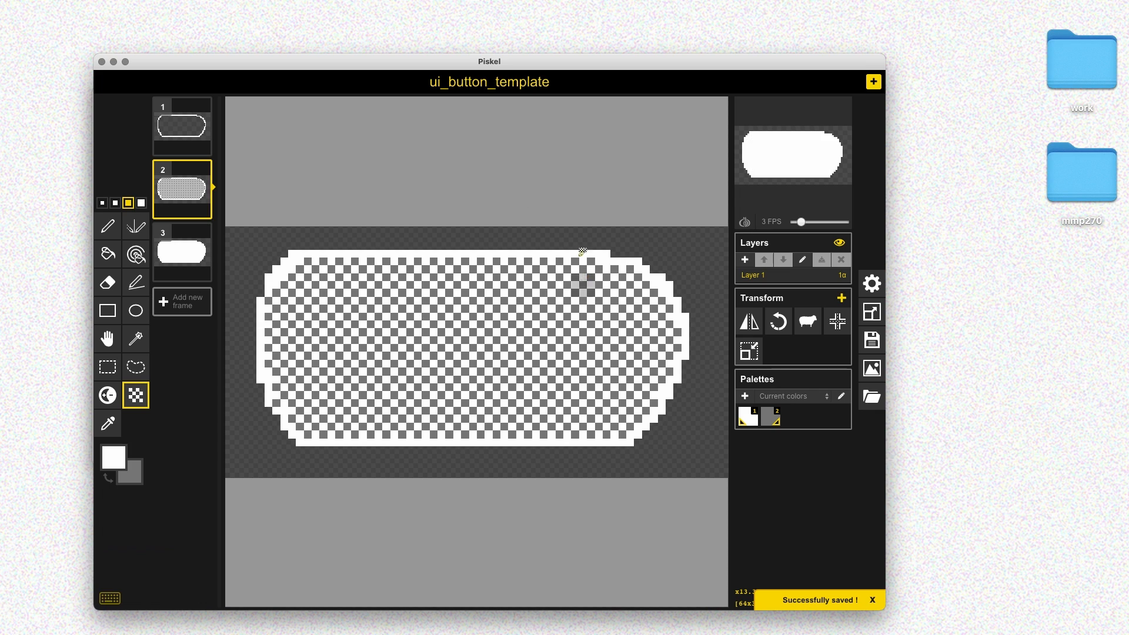
Go to the first frame, switch the primary colour to black, and restore it to white.
{"action": "left_click", "coordinate": [156, 115]}
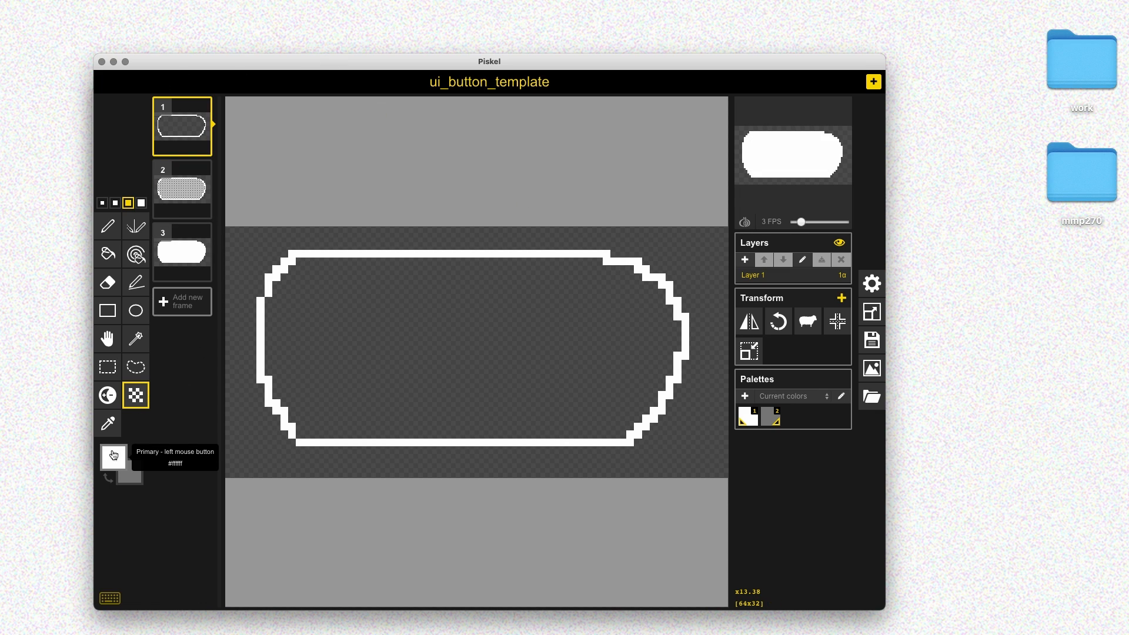
{"action": "left_click", "coordinate": [114, 456]}
{"action": "left_click", "coordinate": [134, 504]}
{"action": "left_click", "coordinate": [194, 440]}
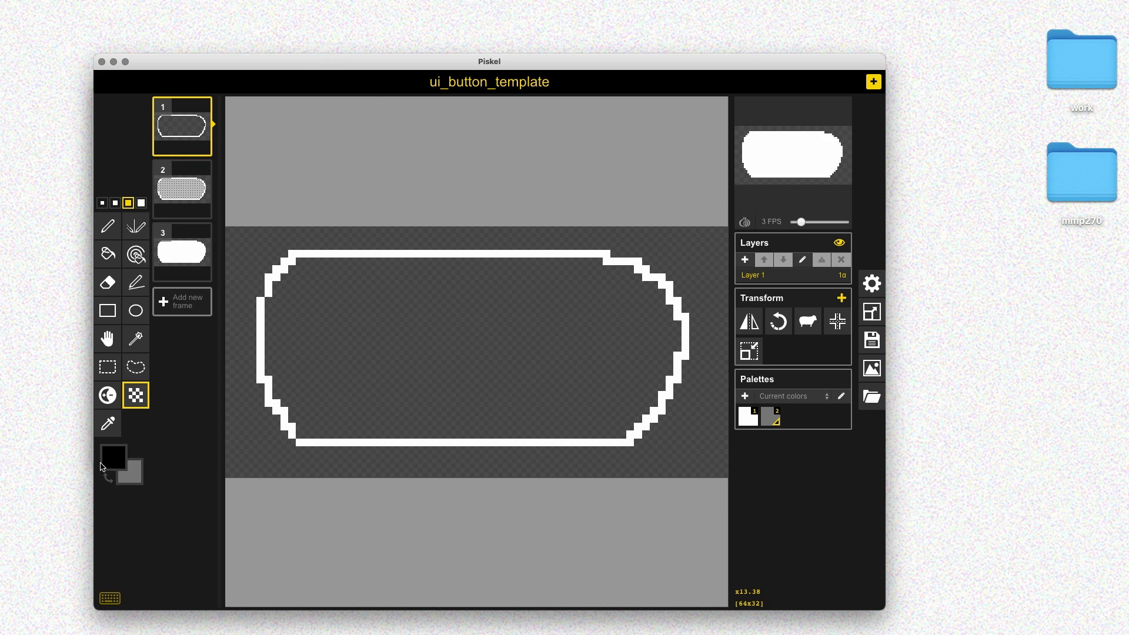
{"action": "left_click", "coordinate": [123, 464]}
{"action": "left_click", "coordinate": [154, 474]}
{"action": "left_click", "coordinate": [151, 434]}
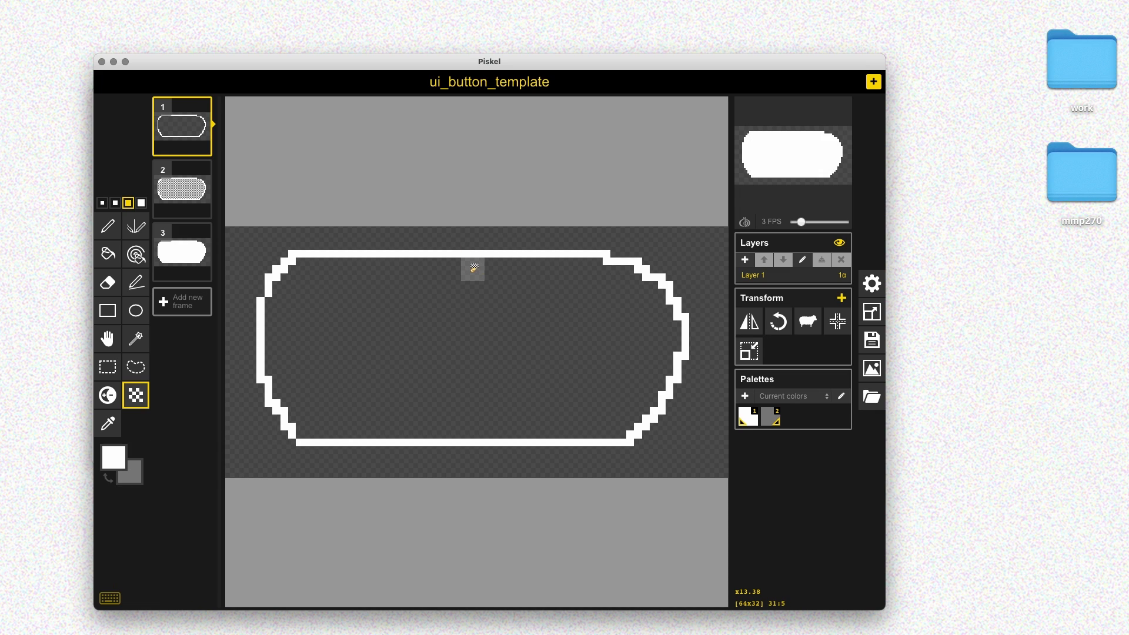
Reduce the brush size to 2 px and test a dithered stroke inside the outline, undoing it.
{"action": "key", "text": "bracketleft"}
{"action": "key", "text": "bracketleft"}
{"action": "key", "text": "bracketright"}
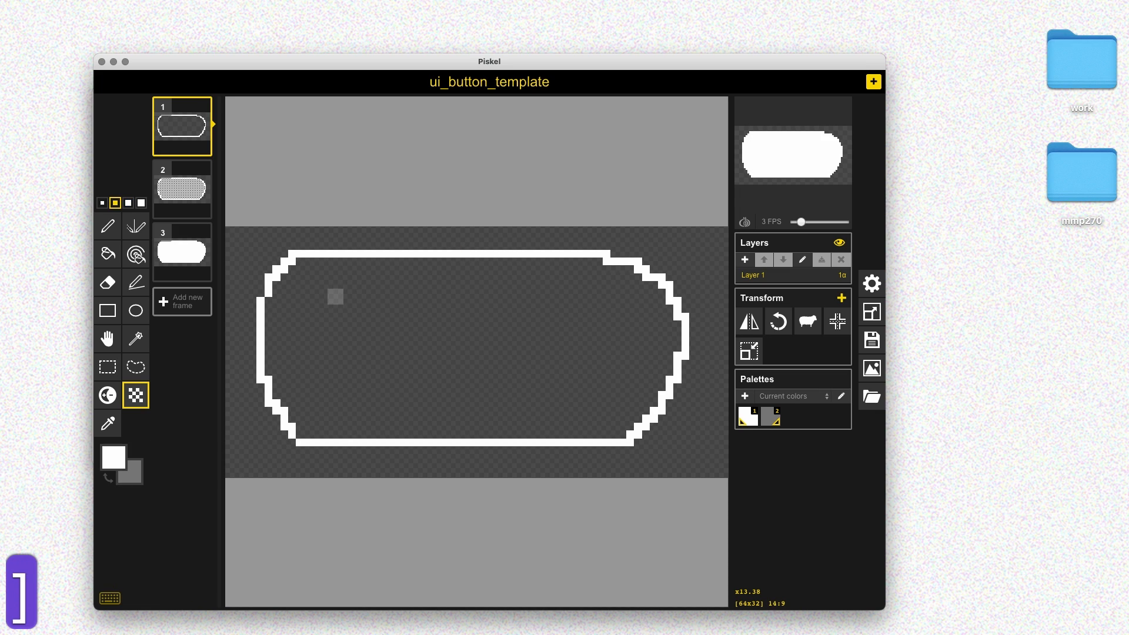
{"action": "mouse_move", "coordinate": [335, 297]}
{"action": "left_mouse_down"}
{"action": "mouse_move", "coordinate": [328, 340]}
{"action": "mouse_move", "coordinate": [371, 376]}
{"action": "left_mouse_up"}
{"action": "key", "text": "super+z"}
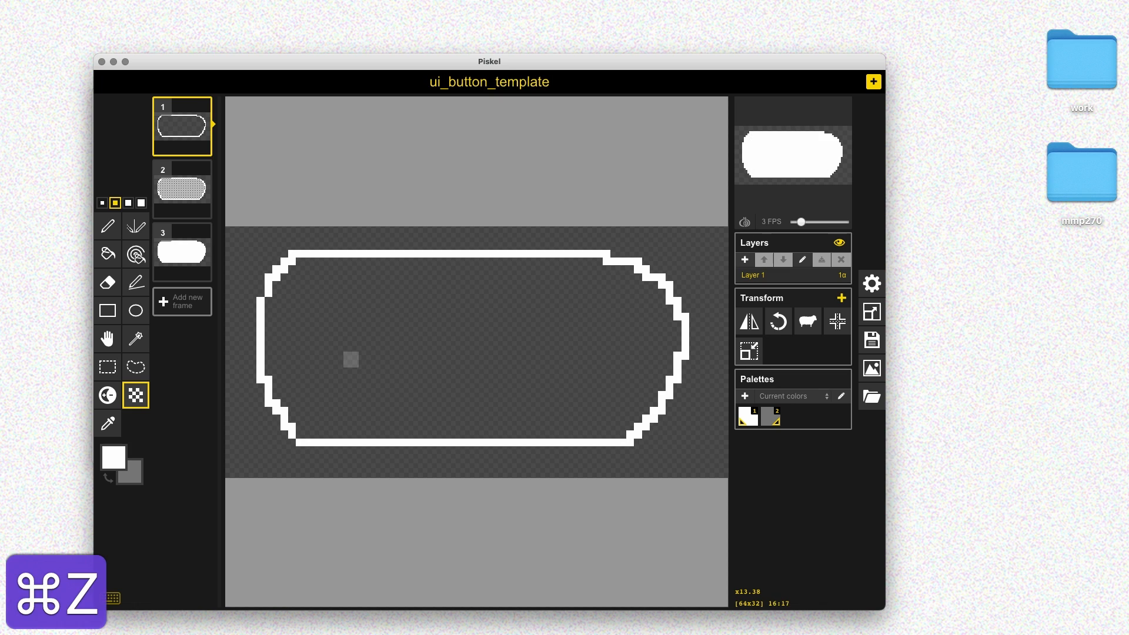
{"action": "key", "text": "p"}
{"action": "mouse_move", "coordinate": [358, 296]}
{"action": "left_mouse_down"}
{"action": "mouse_move", "coordinate": [367, 281]}
{"action": "mouse_move", "coordinate": [335, 401]}
{"action": "mouse_move", "coordinate": [310, 382]}
{"action": "mouse_move", "coordinate": [429, 288]}
{"action": "left_mouse_up"}
{"action": "mouse_move", "coordinate": [406, 299]}
{"action": "left_mouse_down"}
{"action": "mouse_move", "coordinate": [415, 384]}
{"action": "mouse_move", "coordinate": [469, 384]}
{"action": "mouse_move", "coordinate": [473, 355]}
{"action": "left_mouse_up"}
{"action": "key", "text": "super+z"}
{"action": "key", "text": "super+z"}
{"action": "key", "text": "super+z"}
{"action": "key", "text": "super+z"}
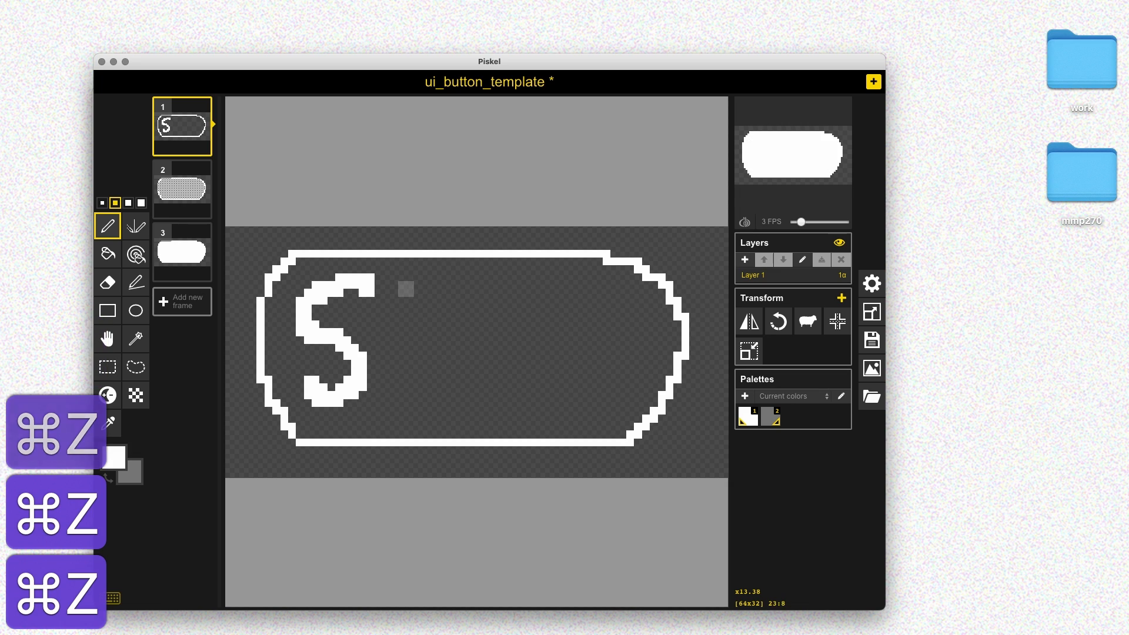
{"action": "mouse_move", "coordinate": [400, 281]}
{"action": "left_mouse_down"}
{"action": "mouse_move", "coordinate": [425, 281]}
{"action": "mouse_move", "coordinate": [398, 293]}
{"action": "mouse_move", "coordinate": [398, 390]}
{"action": "mouse_move", "coordinate": [406, 290]}
{"action": "mouse_move", "coordinate": [406, 378]}
{"action": "mouse_move", "coordinate": [449, 365]}
{"action": "mouse_move", "coordinate": [472, 303]}
{"action": "mouse_move", "coordinate": [499, 399]}
{"action": "left_mouse_up"}
{"action": "key", "text": "super+z"}
{"action": "left_click_drag", "start_coordinate": [481, 352], "coordinate": [462, 351]}
{"action": "mouse_move", "coordinate": [535, 301]}
{"action": "left_mouse_down"}
{"action": "mouse_move", "coordinate": [524, 403]}
{"action": "mouse_move", "coordinate": [568, 337]}
{"action": "mouse_move", "coordinate": [582, 401]}
{"action": "left_mouse_up"}
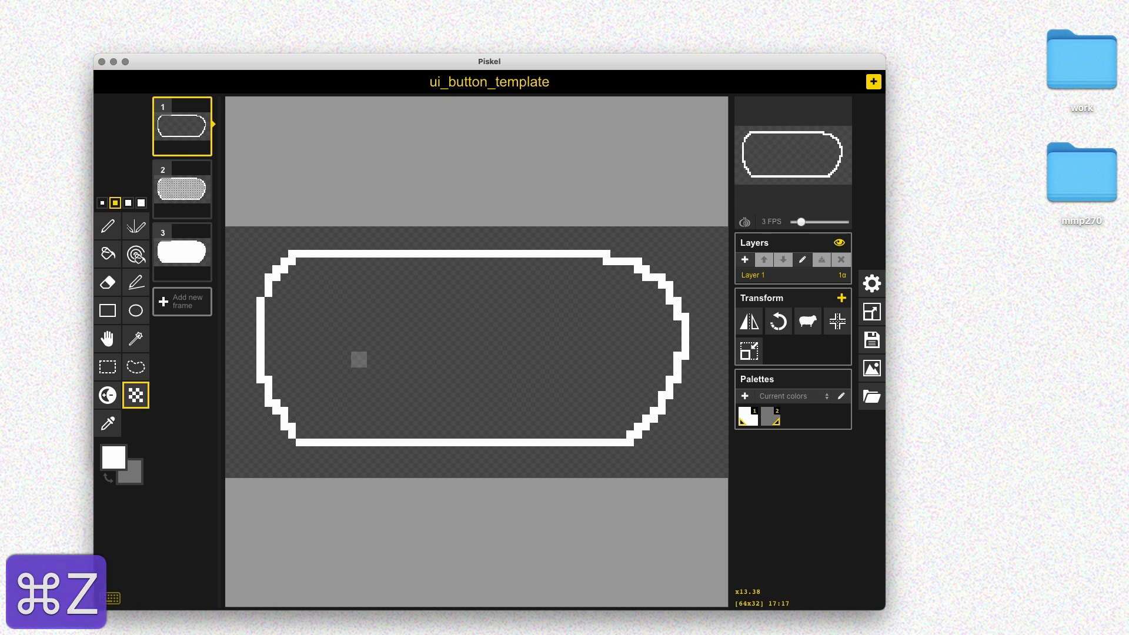
Draw a white letter S with the Pen tool just inside the outline's left end, undoing the misdrawn strokes after it.
{"action": "key", "text": "p"}
{"action": "mouse_move", "coordinate": [359, 306]}
{"action": "left_mouse_down"}
{"action": "mouse_move", "coordinate": [366, 282]}
{"action": "mouse_move", "coordinate": [355, 388]}
{"action": "mouse_move", "coordinate": [312, 393]}
{"action": "left_mouse_up"}
{"action": "left_click_drag", "start_coordinate": [382, 290], "coordinate": [429, 288]}
{"action": "mouse_move", "coordinate": [406, 301]}
{"action": "left_mouse_down"}
{"action": "mouse_move", "coordinate": [429, 289]}
{"action": "mouse_move", "coordinate": [406, 343]}
{"action": "mouse_move", "coordinate": [429, 375]}
{"action": "mouse_move", "coordinate": [462, 320]}
{"action": "mouse_move", "coordinate": [462, 376]}
{"action": "left_mouse_up"}
{"action": "key", "text": "super+z"}
{"action": "key", "text": "super+z"}
{"action": "key", "text": "super+z"}
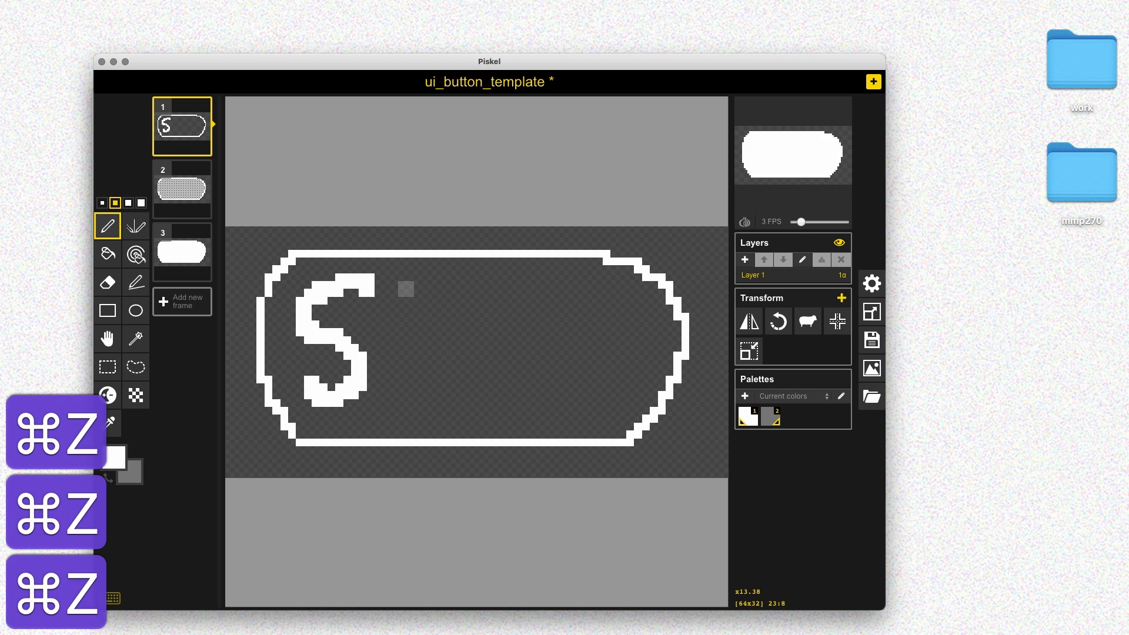
Draw the white letters T, A, R and T after the S to complete the word START inside the first frame's outline.
{"action": "mouse_move", "coordinate": [394, 285]}
{"action": "left_mouse_down"}
{"action": "mouse_move", "coordinate": [425, 281]}
{"action": "mouse_move", "coordinate": [398, 281]}
{"action": "mouse_move", "coordinate": [402, 395]}
{"action": "left_mouse_up"}
{"action": "key", "text": "super+z"}
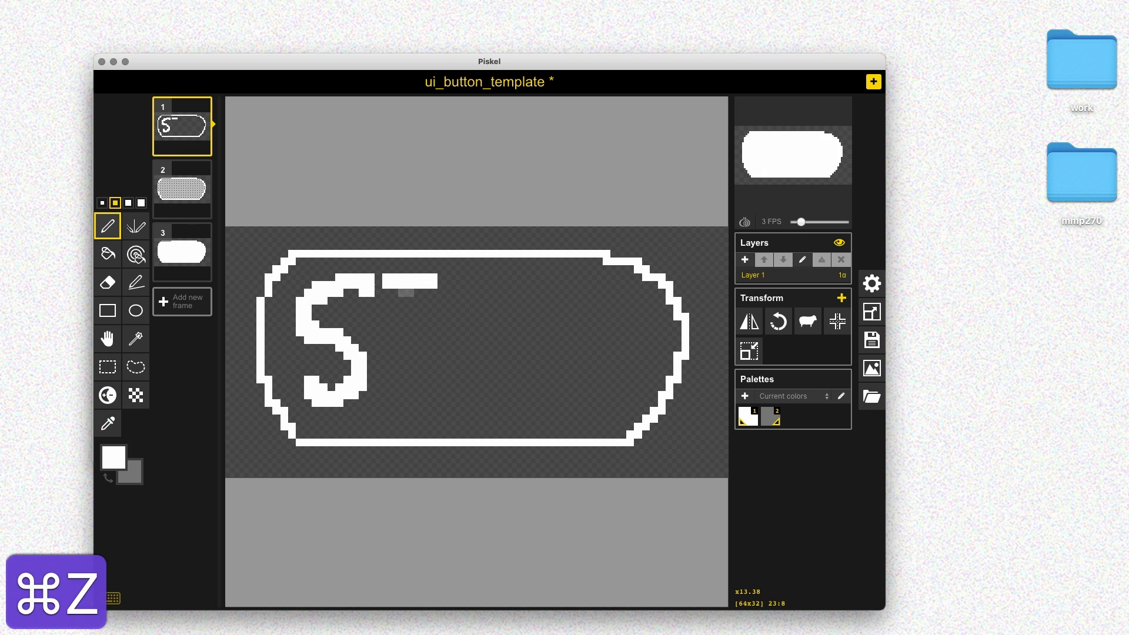
{"action": "mouse_move", "coordinate": [405, 292]}
{"action": "left_mouse_down"}
{"action": "mouse_move", "coordinate": [406, 390]}
{"action": "mouse_move", "coordinate": [437, 383]}
{"action": "mouse_move", "coordinate": [462, 301]}
{"action": "mouse_move", "coordinate": [500, 392]}
{"action": "left_mouse_up"}
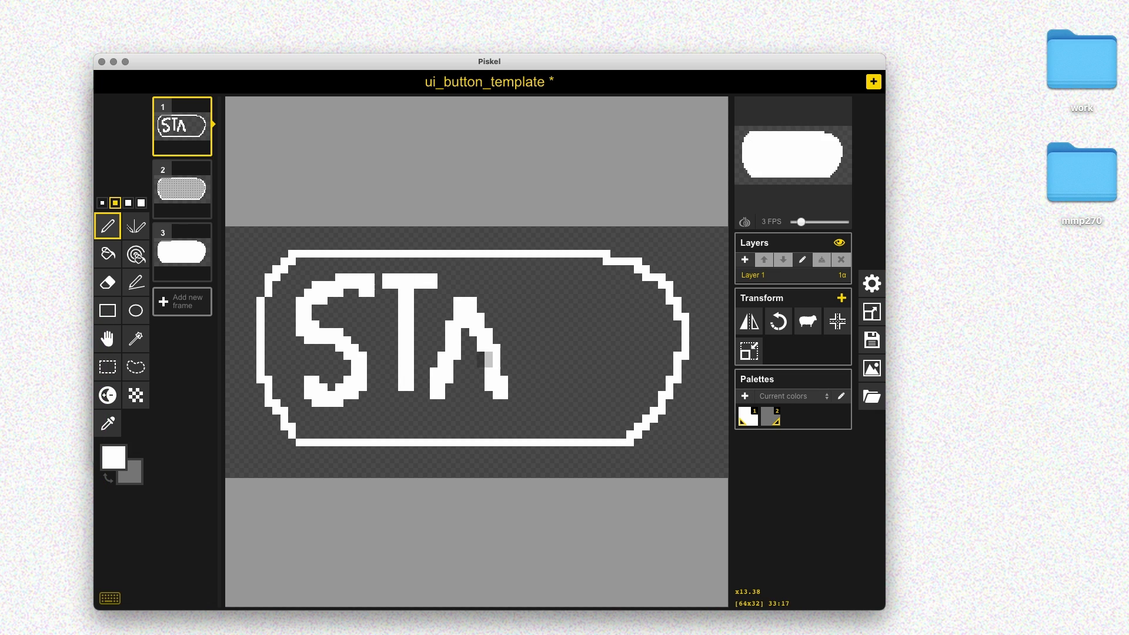
{"action": "mouse_move", "coordinate": [540, 321]}
{"action": "left_mouse_down"}
{"action": "mouse_move", "coordinate": [523, 400]}
{"action": "mouse_move", "coordinate": [572, 321]}
{"action": "mouse_move", "coordinate": [579, 400]}
{"action": "left_mouse_up"}
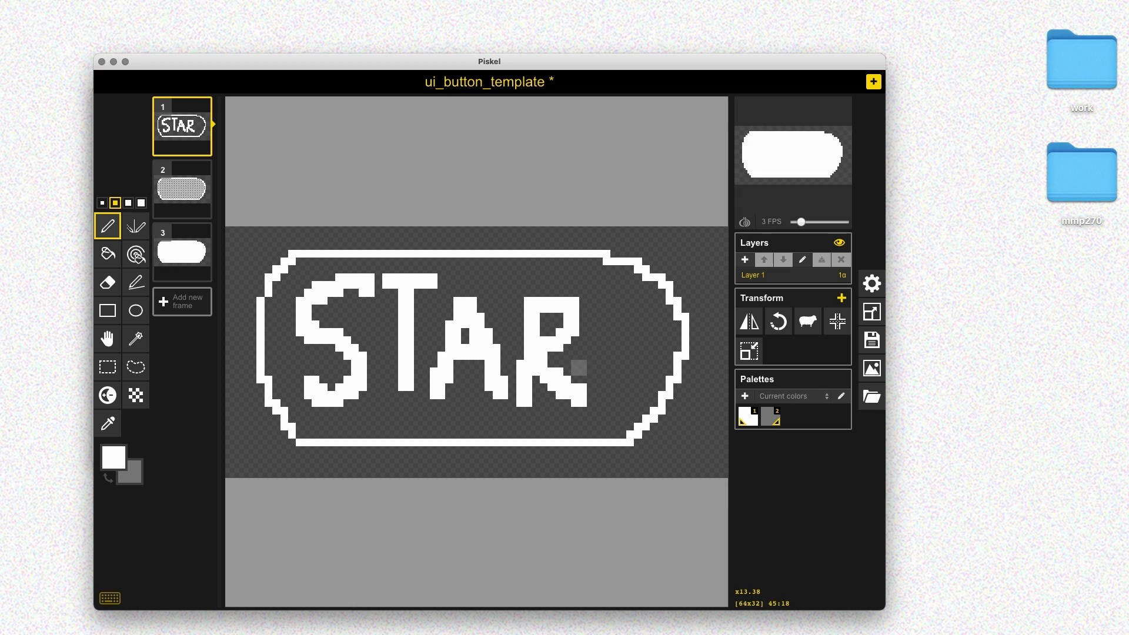
{"action": "left_click_drag", "start_coordinate": [590, 300], "coordinate": [647, 305]}
{"action": "left_click_drag", "start_coordinate": [614, 314], "coordinate": [622, 364]}
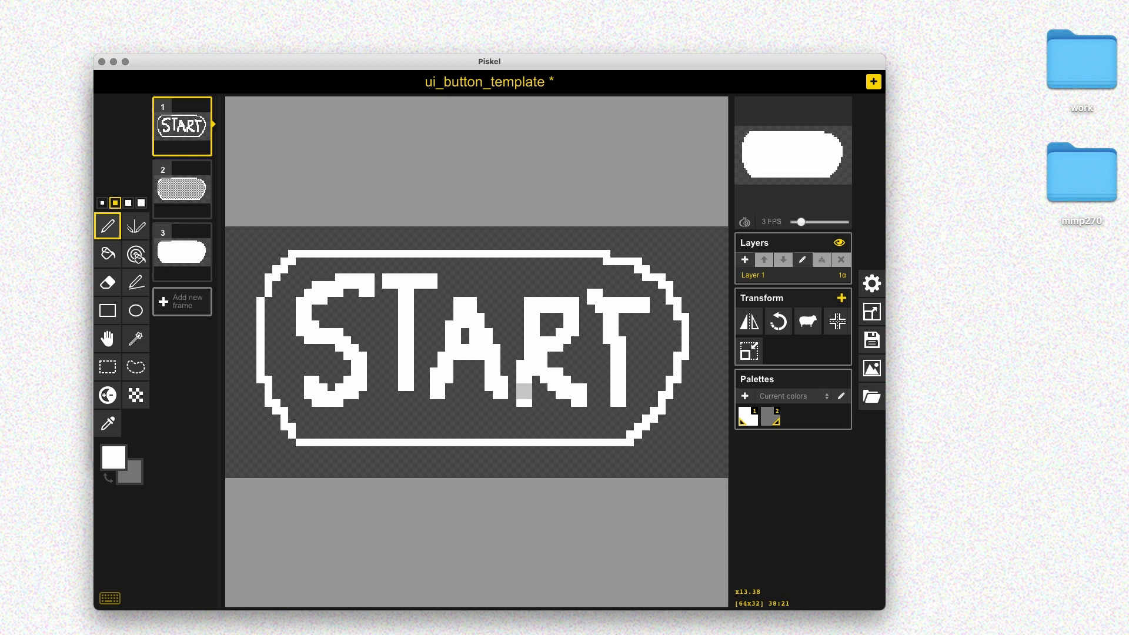
Lasso the START lettering without its outline, copy it, and paste it into a new fourth frame.
{"action": "key", "text": "s"}
{"action": "key", "text": "h"}
{"action": "mouse_move", "coordinate": [316, 403]}
{"action": "left_mouse_down"}
{"action": "mouse_move", "coordinate": [288, 317]}
{"action": "mouse_move", "coordinate": [370, 270]}
{"action": "mouse_move", "coordinate": [630, 300]}
{"action": "mouse_move", "coordinate": [662, 364]}
{"action": "mouse_move", "coordinate": [533, 411]}
{"action": "mouse_move", "coordinate": [335, 414]}
{"action": "left_mouse_up"}
{"action": "key", "text": "super+c"}
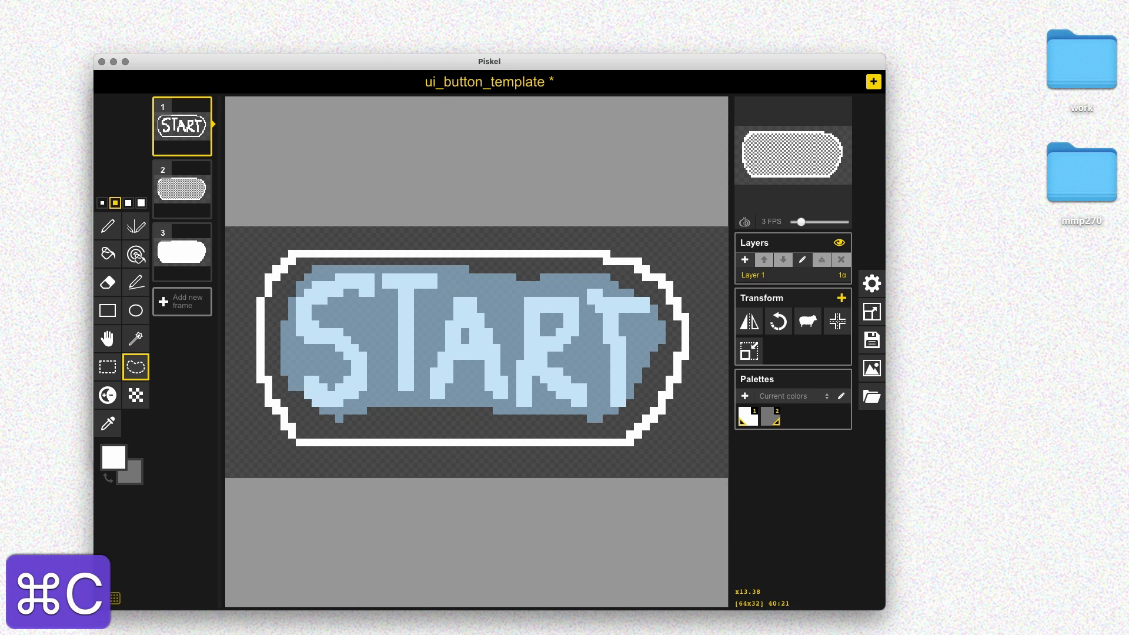
{"action": "left_click", "coordinate": [182, 302]}
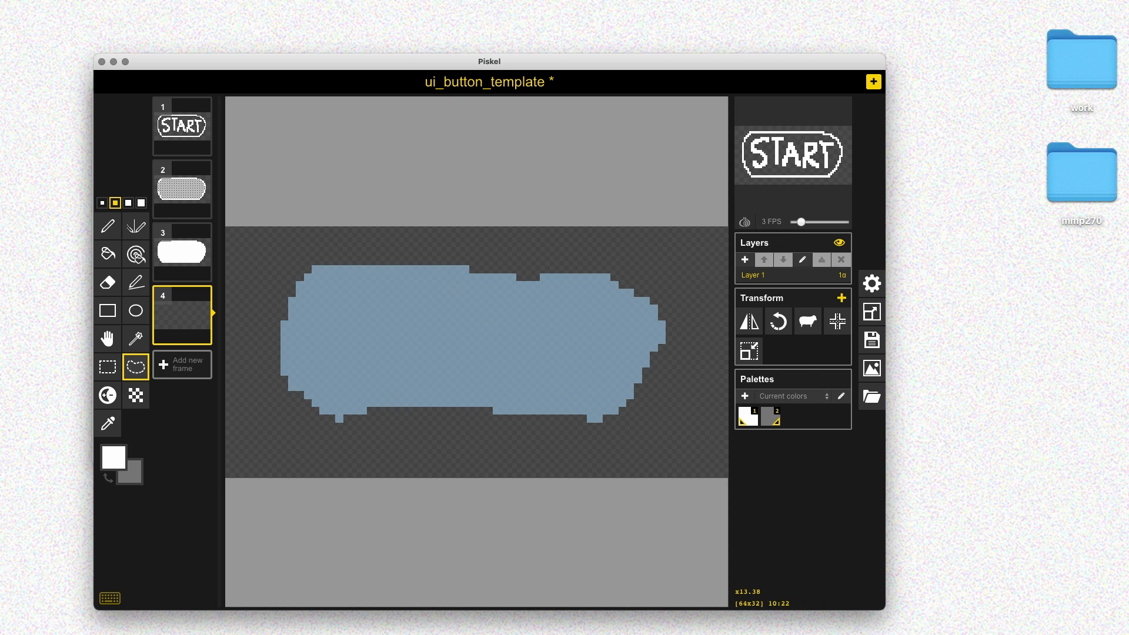
{"action": "key", "text": "super+v"}
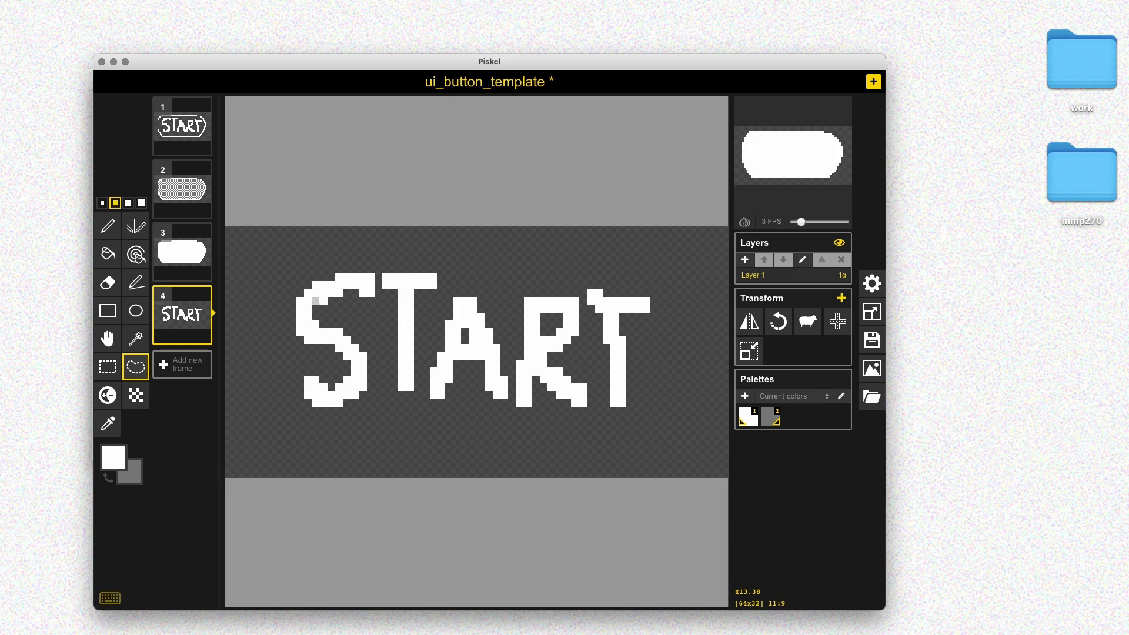
Duplicate the white START lettering frame and recolor the letters in the copy black.
{"action": "left_click", "coordinate": [162, 333]}
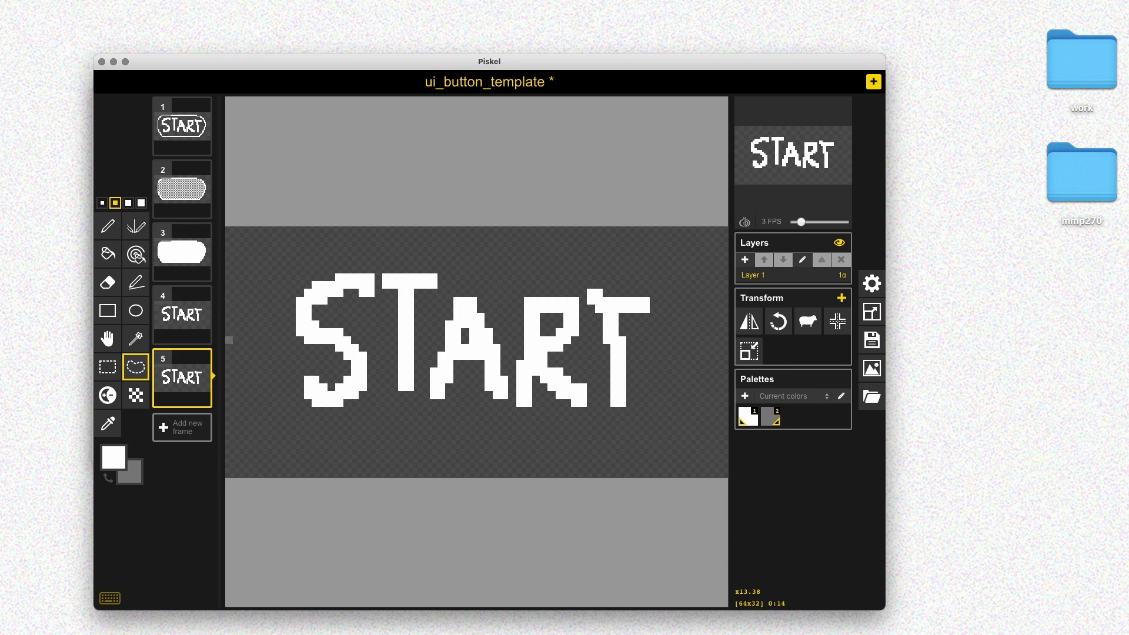
{"action": "key", "text": "g"}
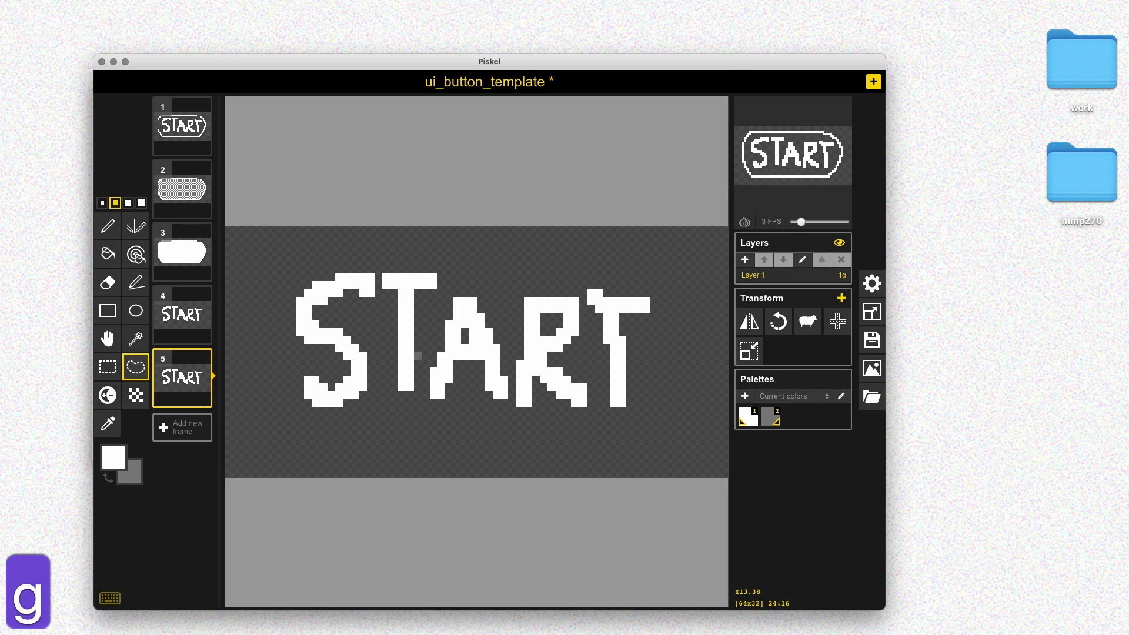
{"action": "left_click", "coordinate": [114, 457]}
{"action": "left_click", "coordinate": [166, 527]}
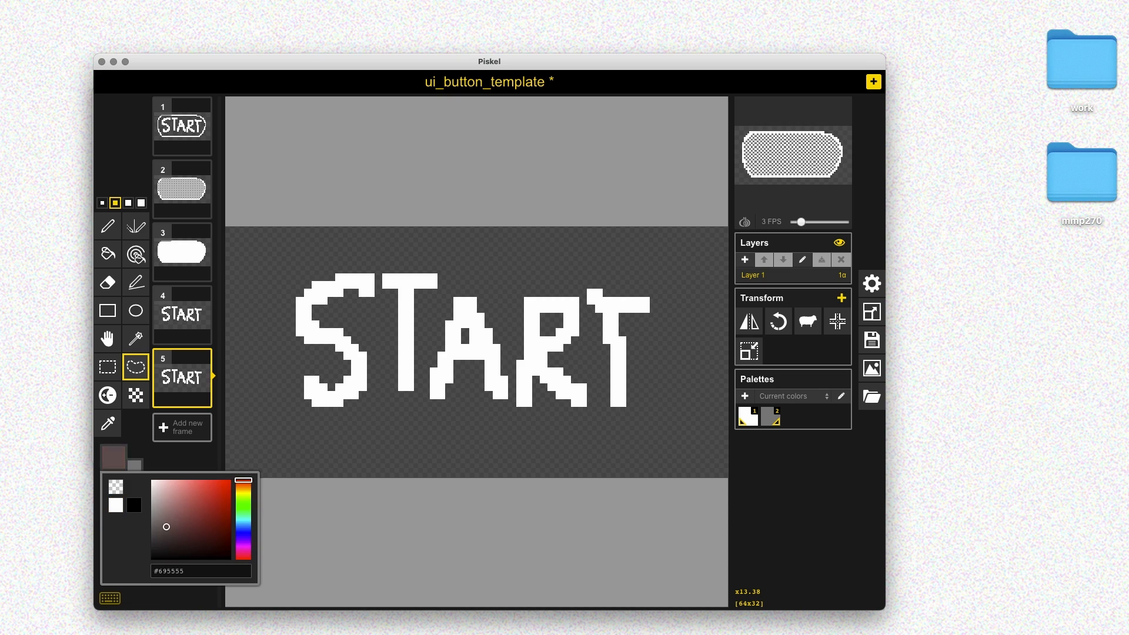
{"action": "left_click", "coordinate": [303, 466]}
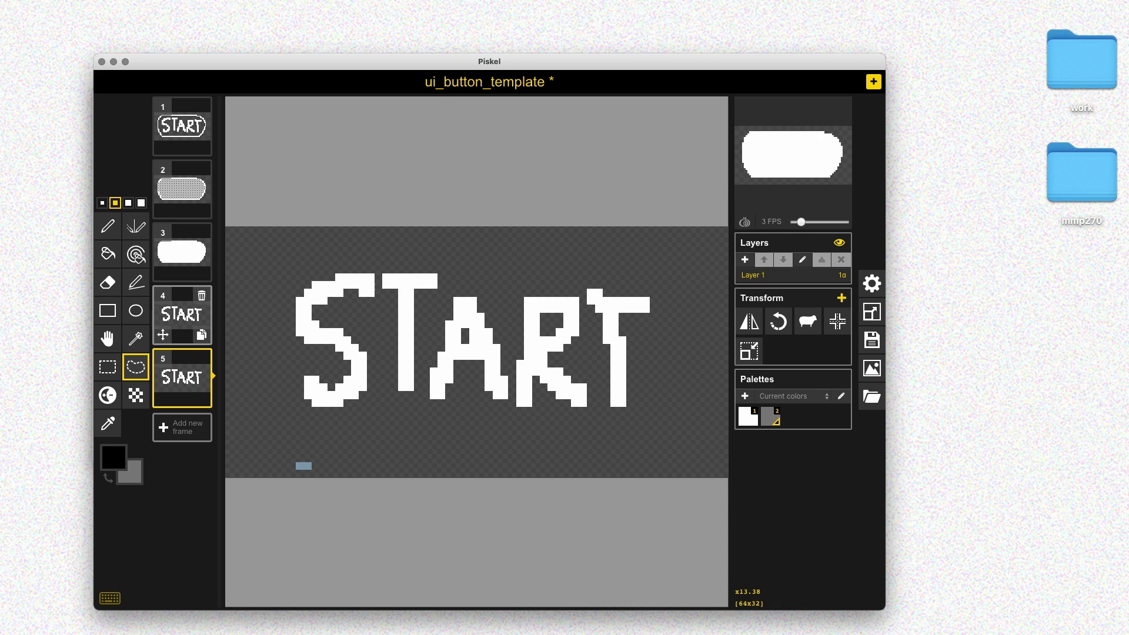
{"action": "left_click", "coordinate": [135, 254]}
{"action": "left_click", "coordinate": [331, 339]}
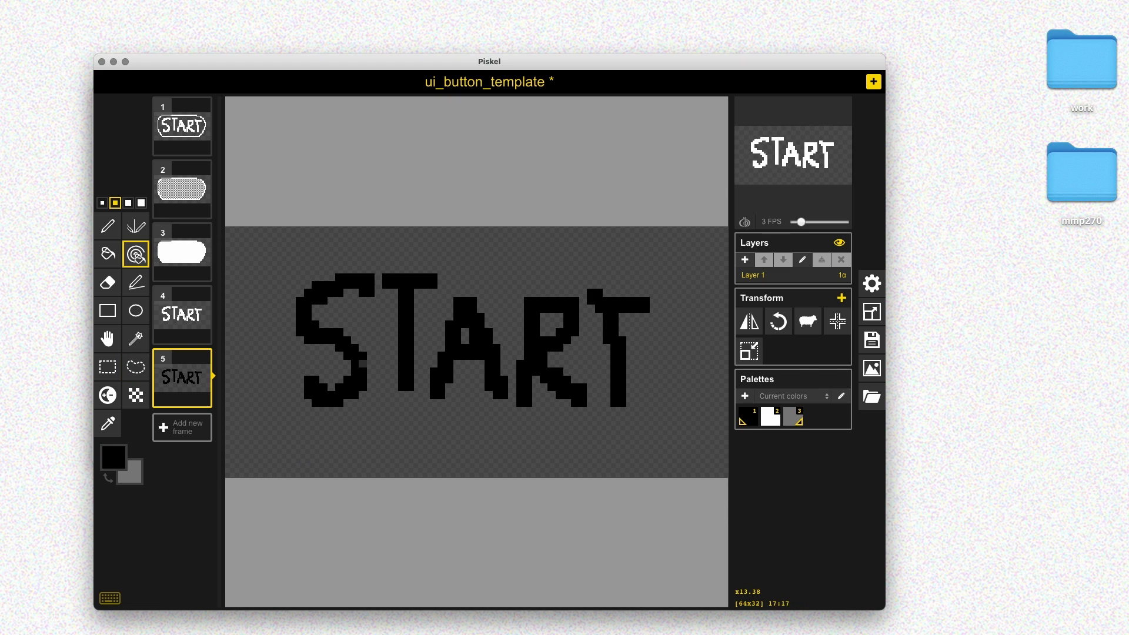
Copy the black START lettering into the dithered frame and the solid white frame, and save the sprite.
{"action": "key", "text": "s"}
{"action": "left_click_drag", "start_coordinate": [260, 261], "coordinate": [663, 428]}
{"action": "key", "text": "super+c"}
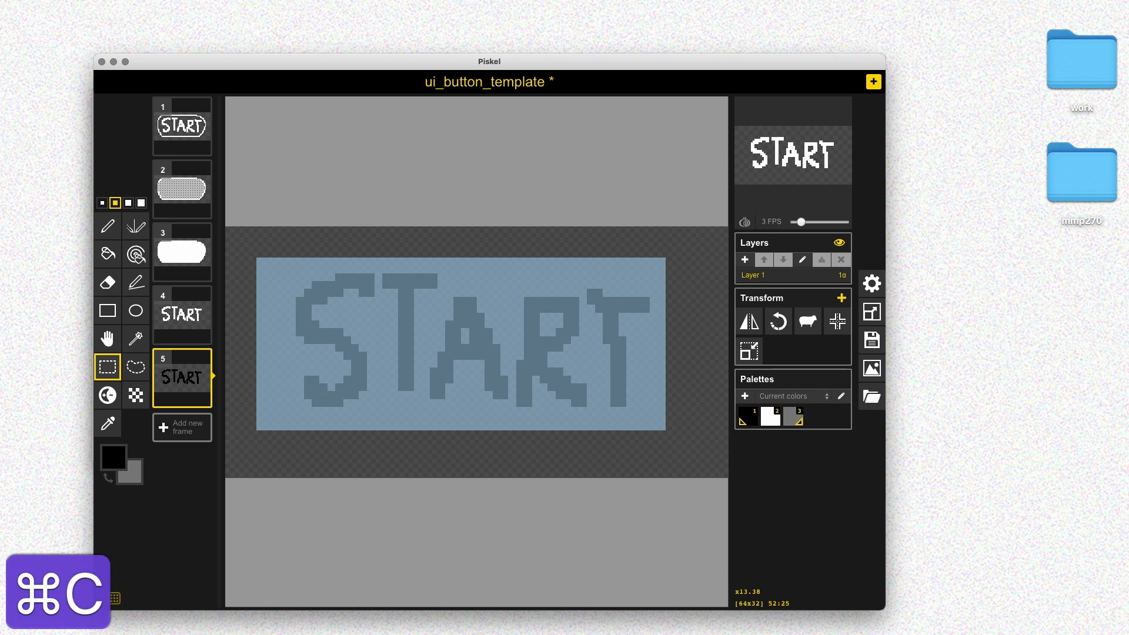
{"action": "left_click", "coordinate": [183, 189]}
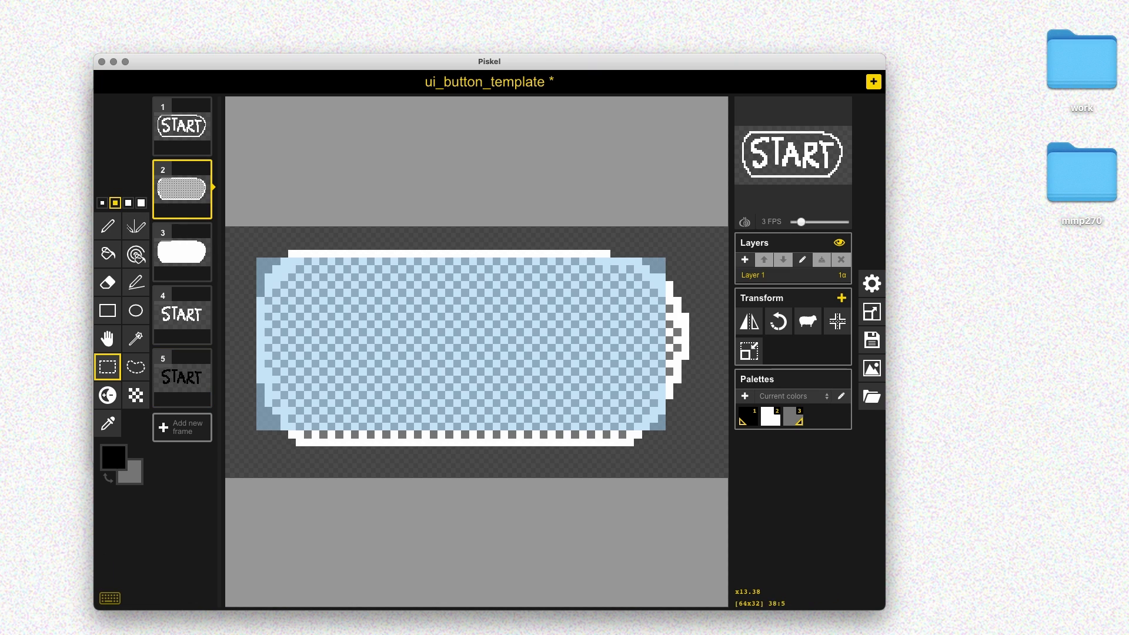
{"action": "key", "text": "super+v"}
{"action": "left_click", "coordinate": [182, 252]}
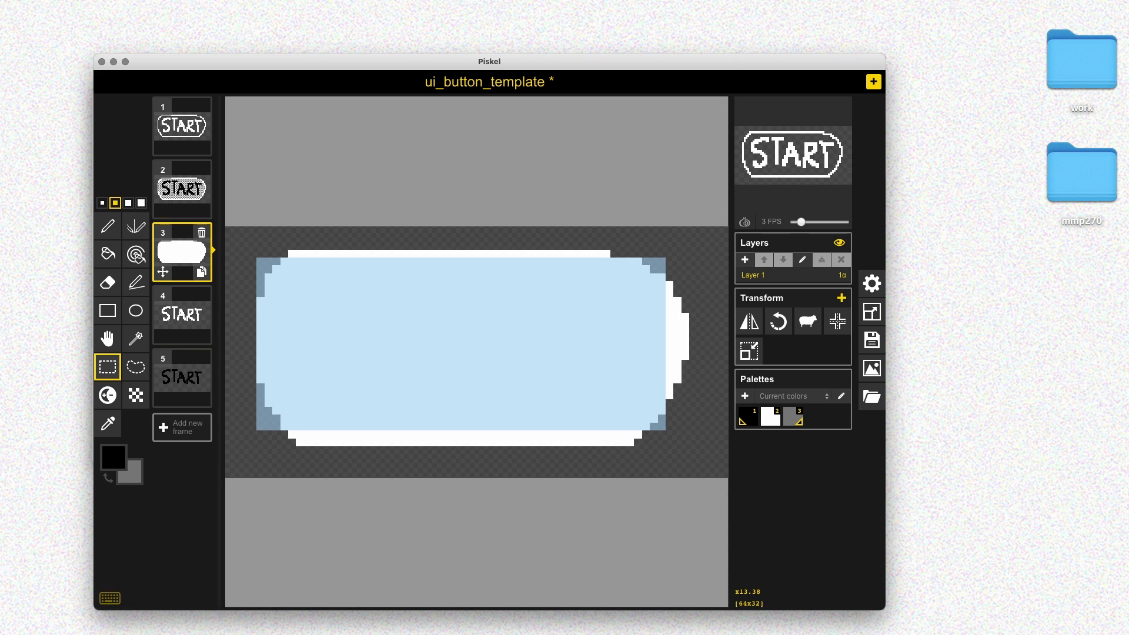
{"action": "key", "text": "super+v"}
{"action": "key", "text": "super+s"}
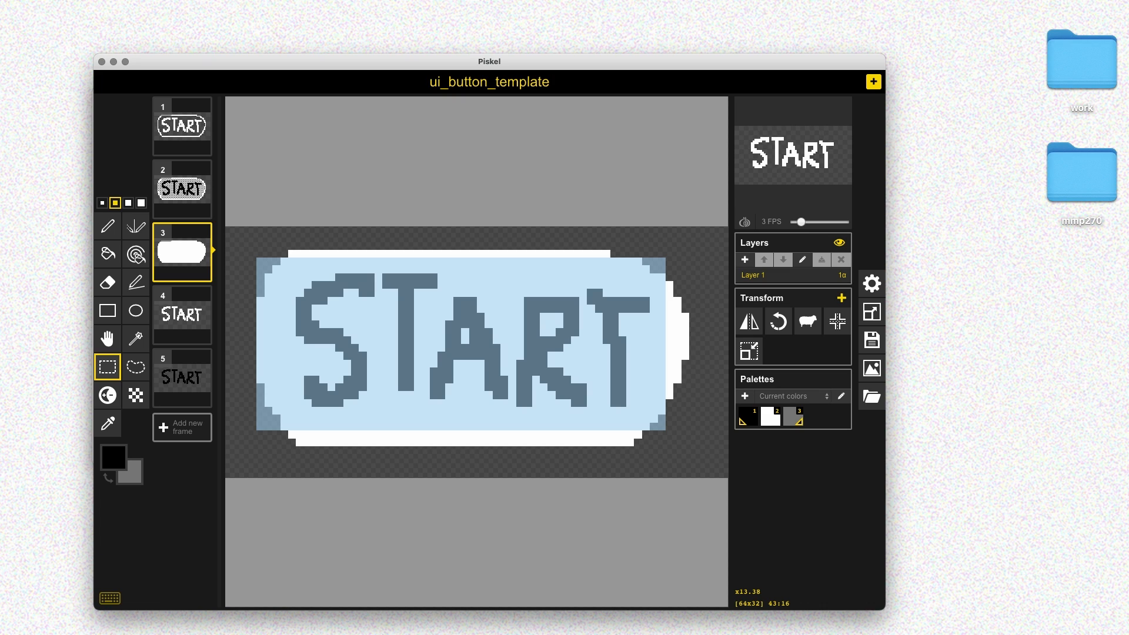
{"action": "key", "text": "super+s"}
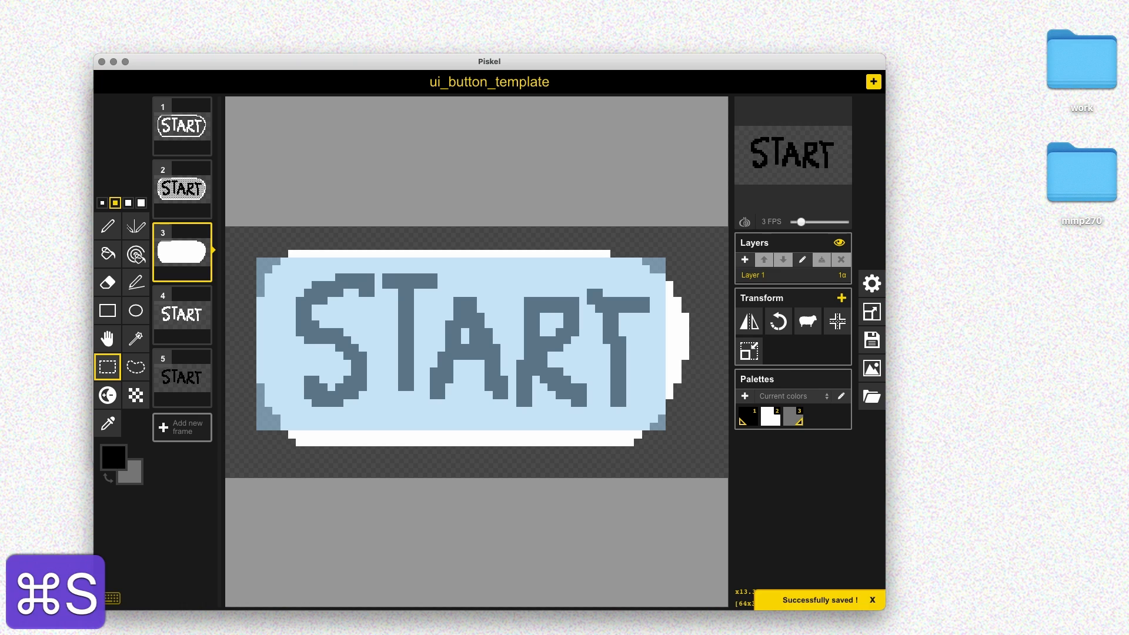
Duplicate the outlined START frame, fill the copy's background inside the outline with black, and save the sprite.
{"action": "left_click", "coordinate": [203, 147]}
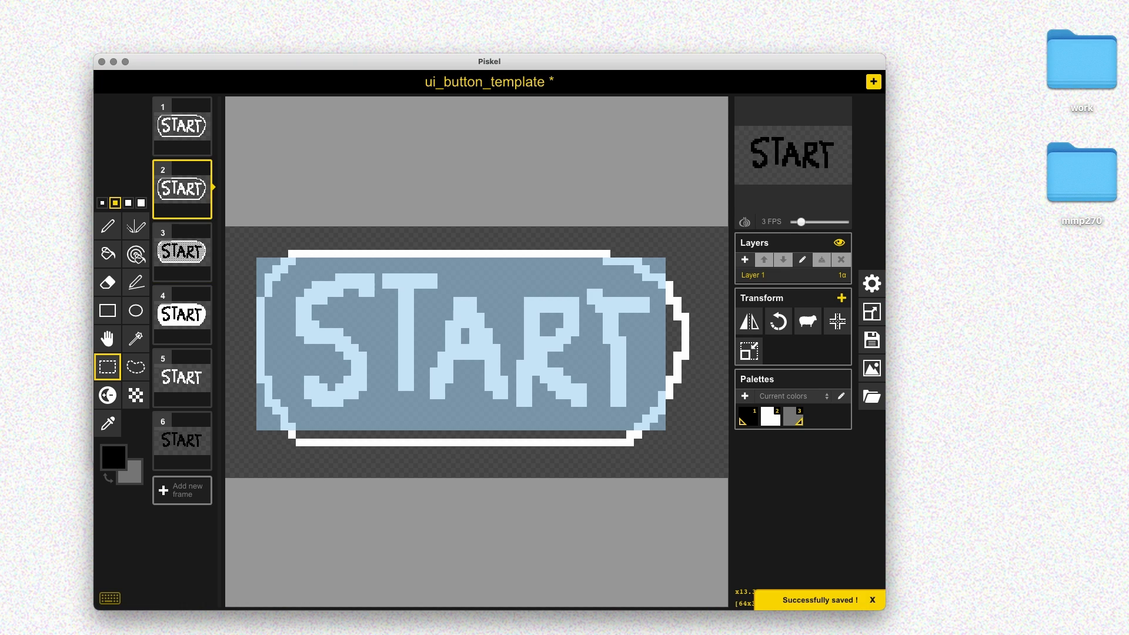
{"action": "left_click", "coordinate": [252, 237]}
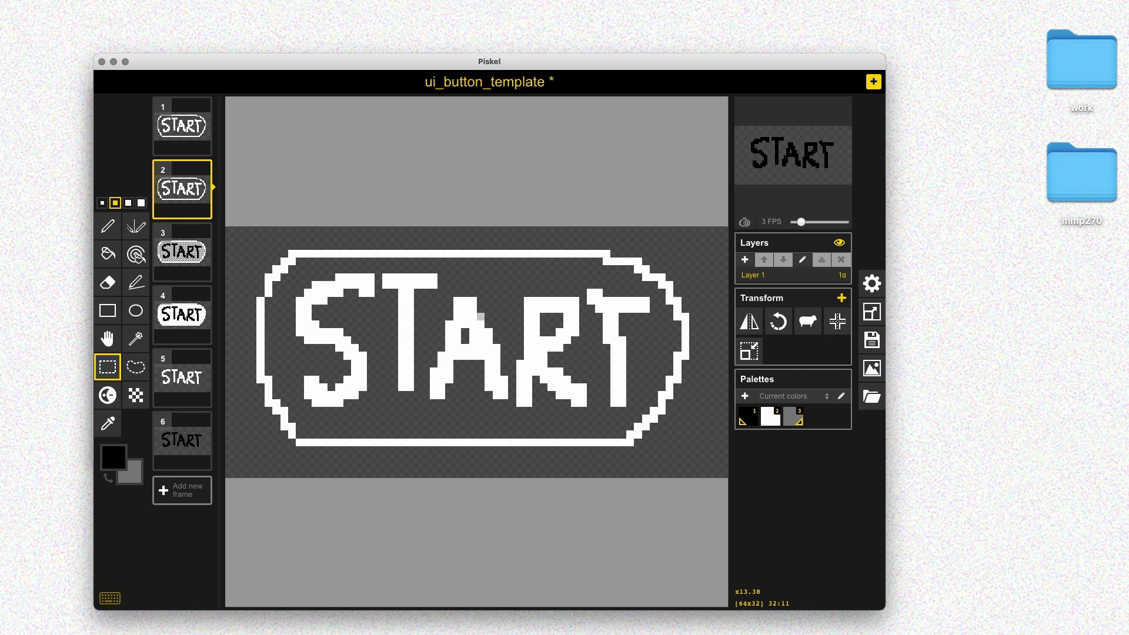
{"action": "key", "text": "b"}
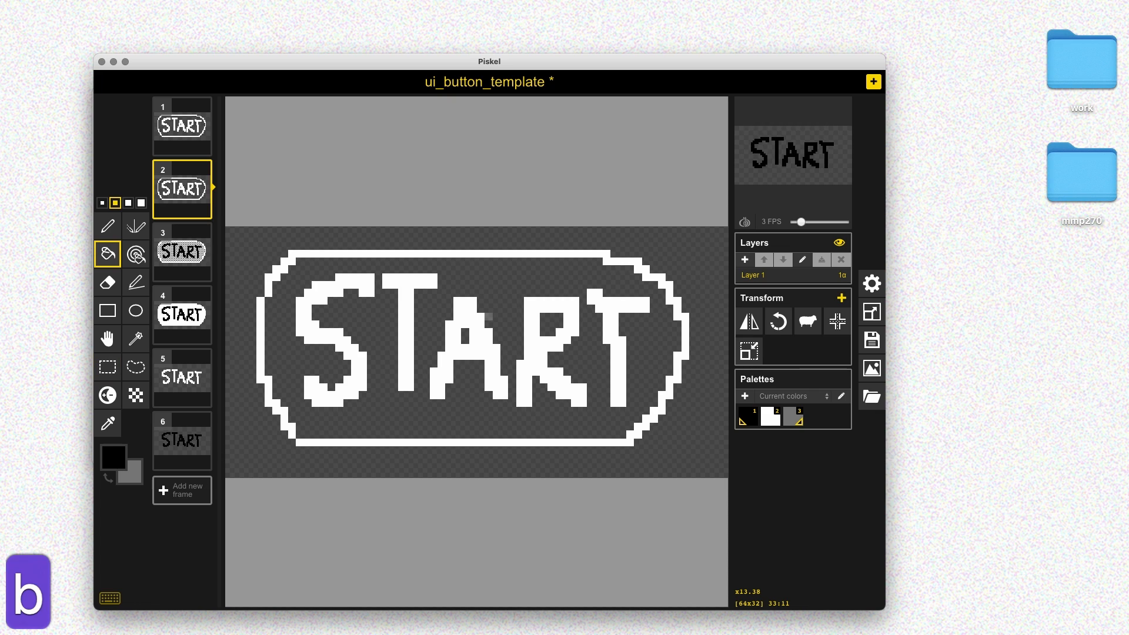
{"action": "left_click", "coordinate": [496, 301]}
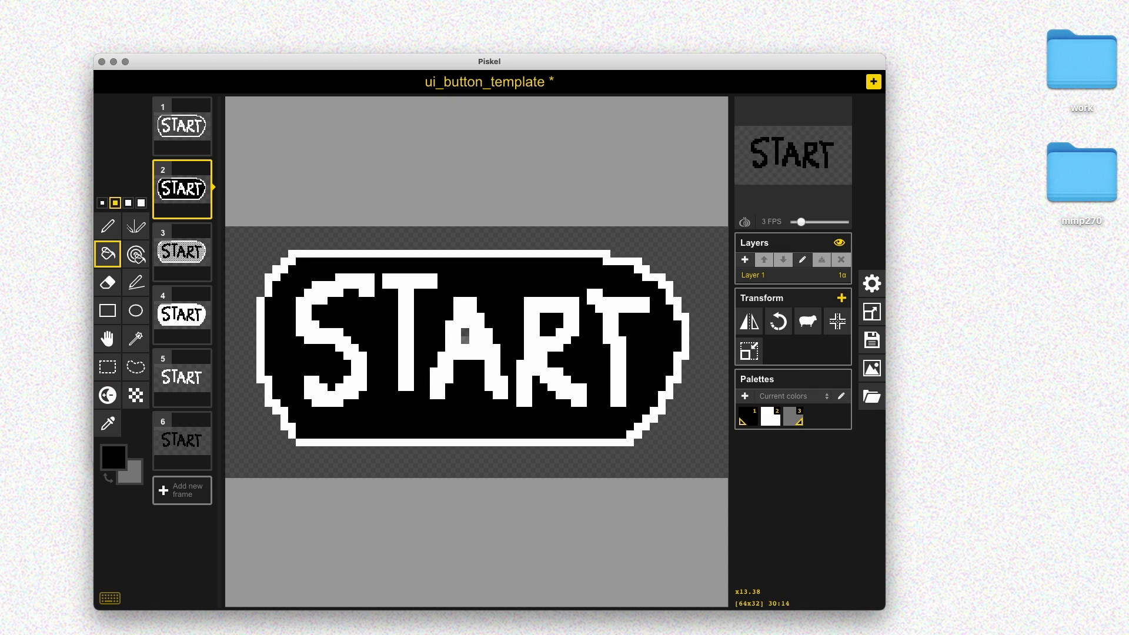
{"action": "key", "text": "super+s"}
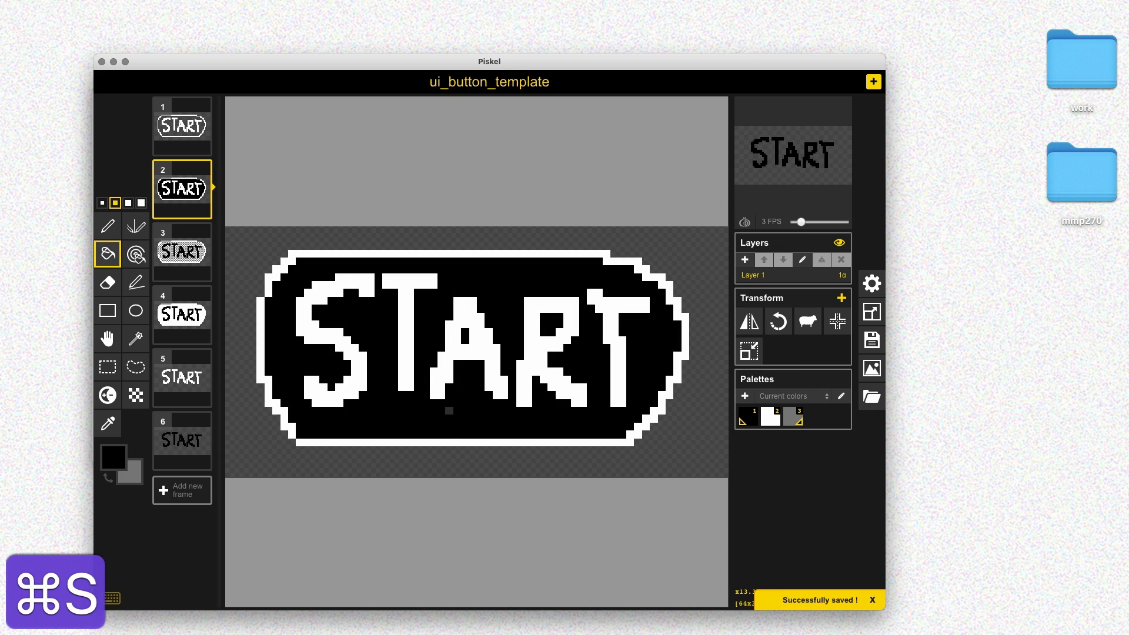
Delete the two frames holding only START lettering and save the sprite.
{"action": "left_click", "coordinate": [203, 420]}
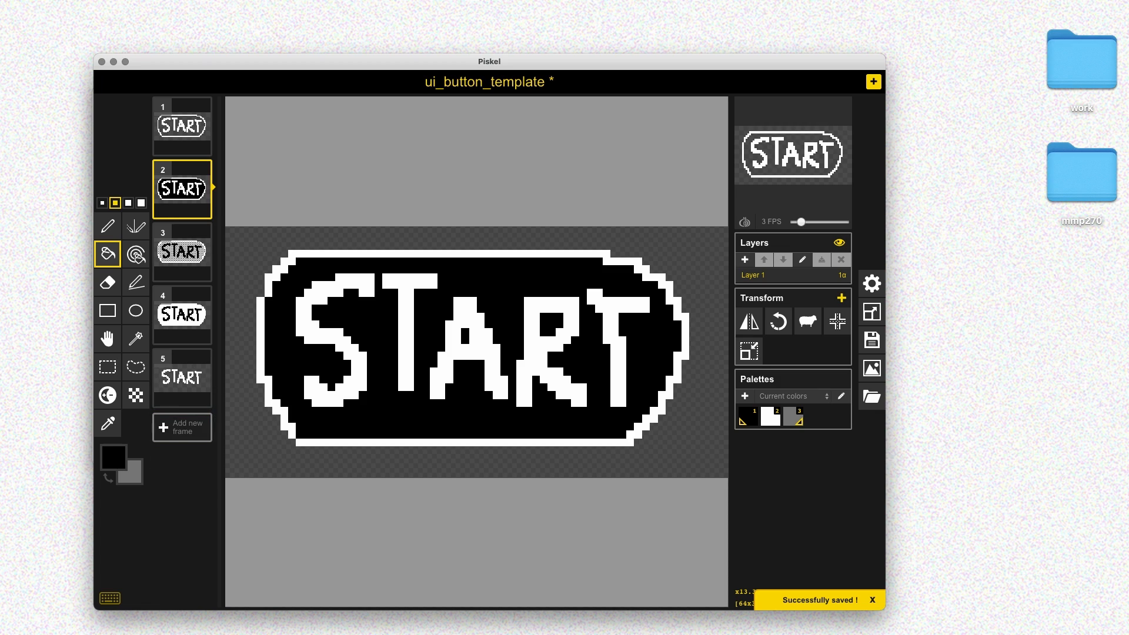
{"action": "left_click", "coordinate": [203, 357]}
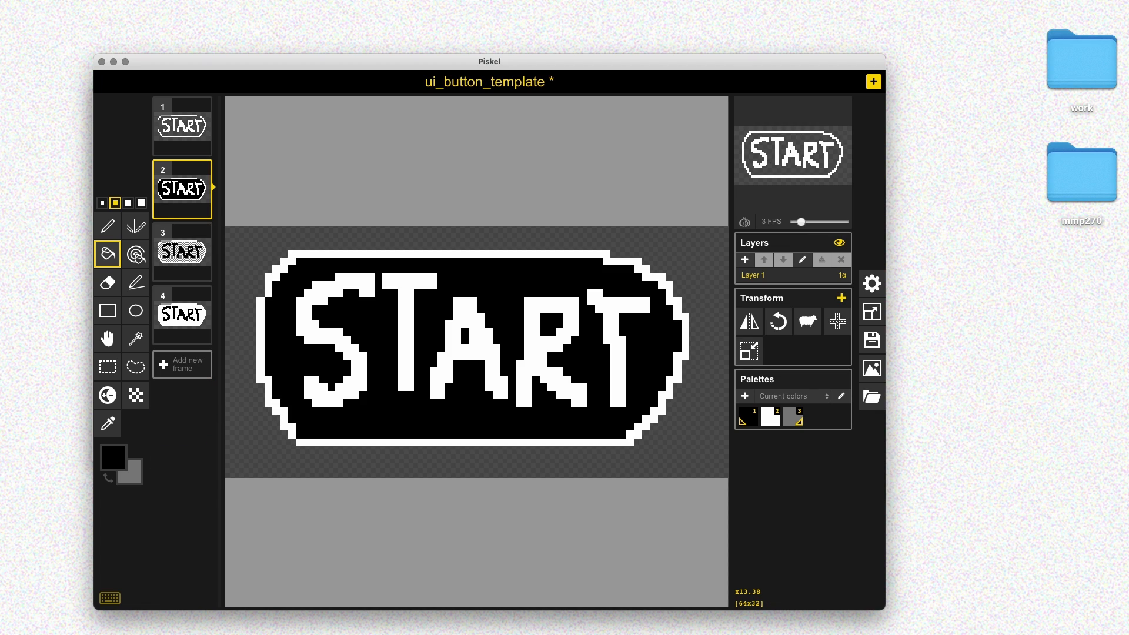
{"action": "key", "text": "super+s"}
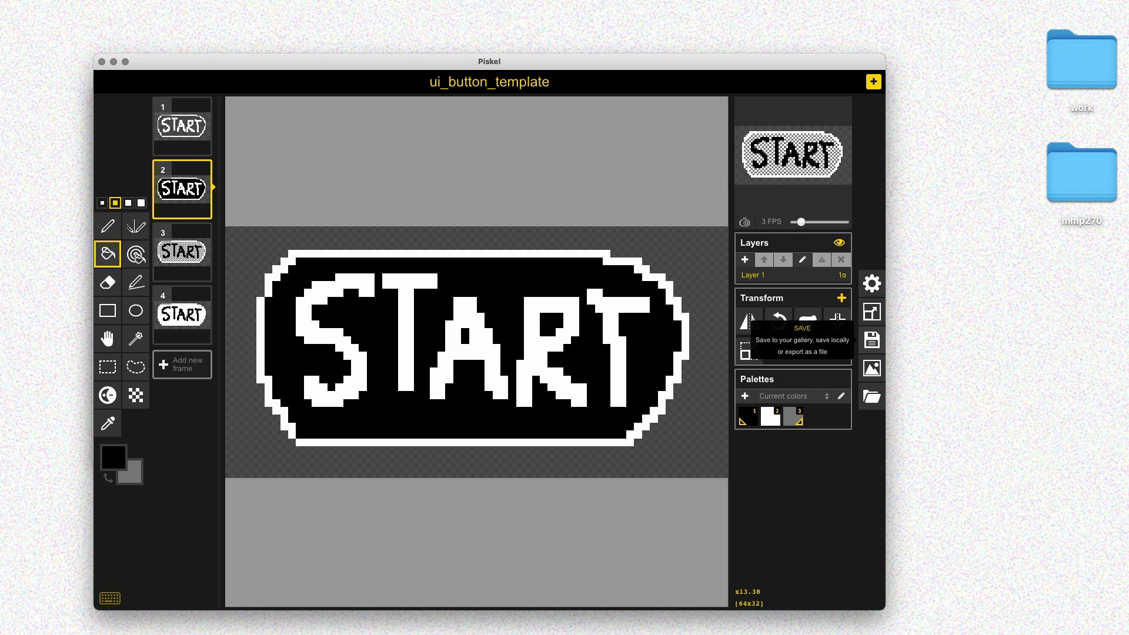
Retitle the sprite ui_button_start and save it as a new file.
{"action": "left_click", "coordinate": [871, 312]}
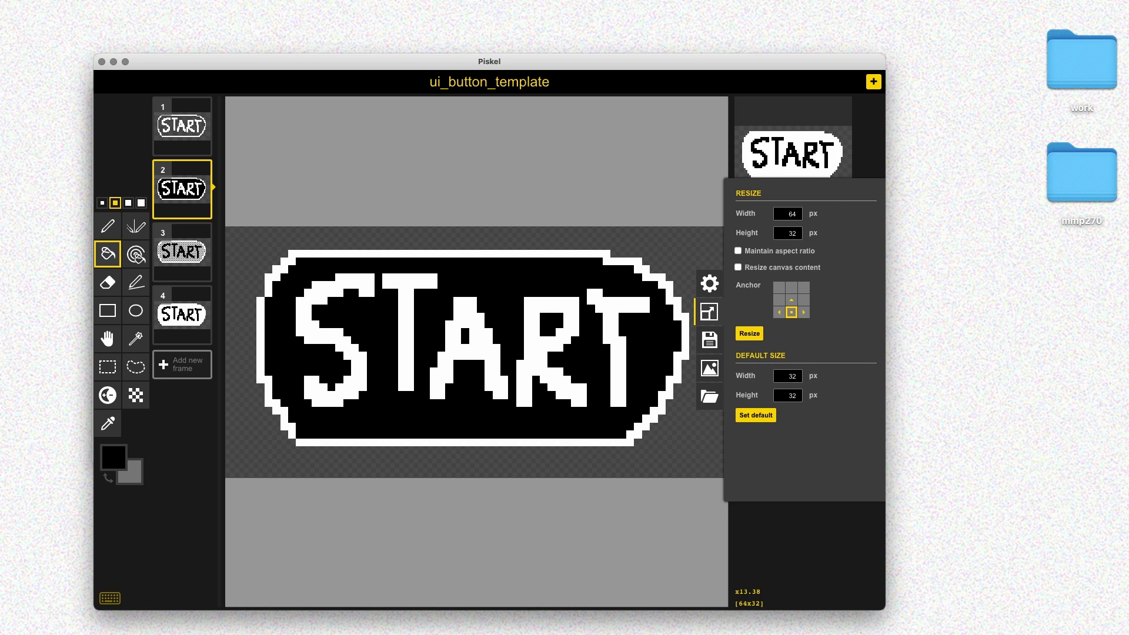
{"action": "left_click", "coordinate": [709, 340]}
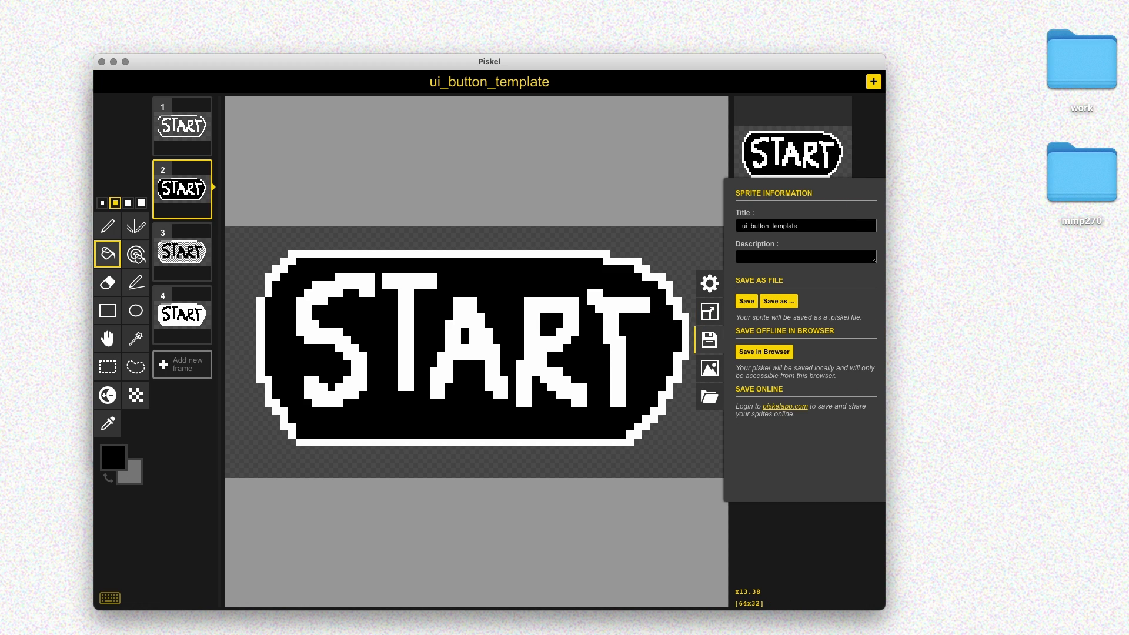
{"action": "type", "text": "start"}
{"action": "left_click", "coordinate": [779, 301]}
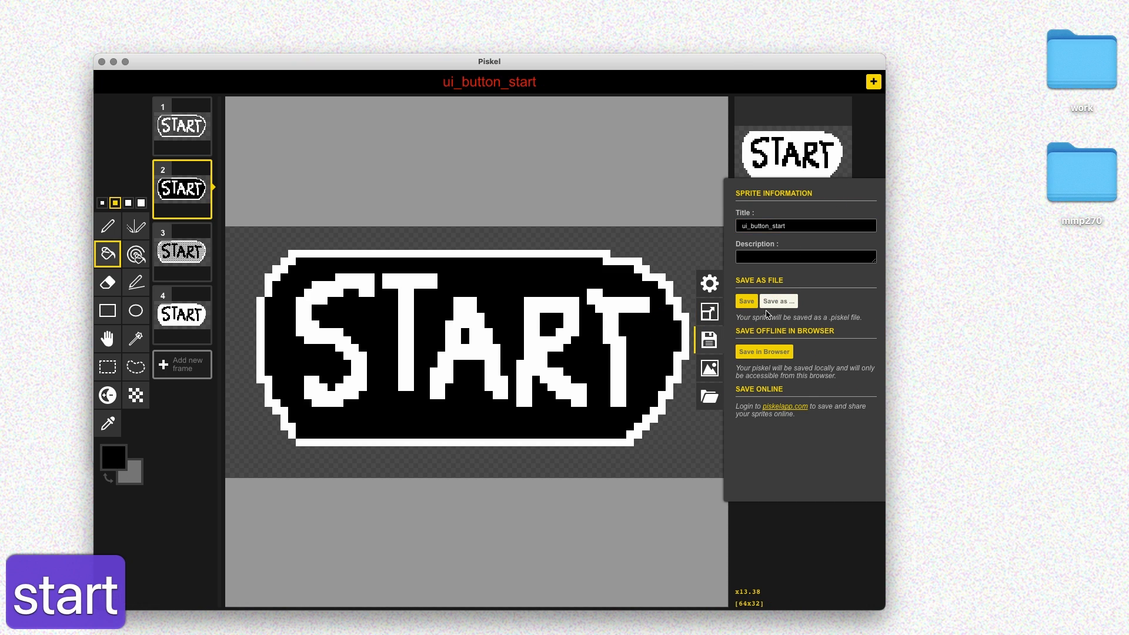
{"action": "key", "text": "Return"}
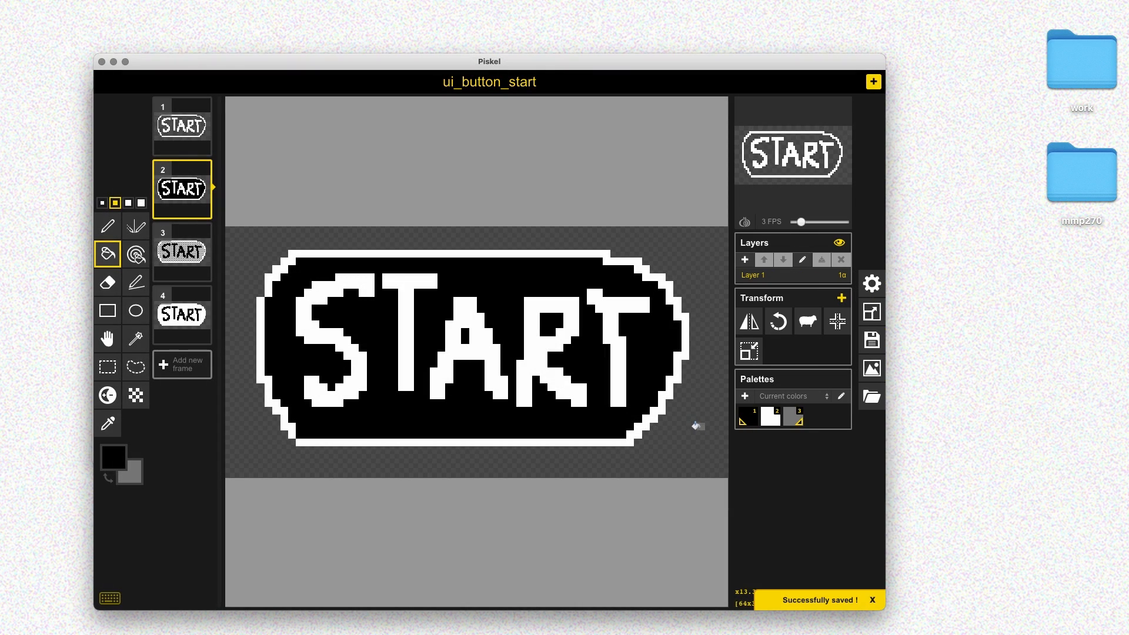
{"action": "key", "text": "super+s"}
Undo all the START lettering edits back to the blank three-frame button template and save the sprite.
{"action": "key", "text": "super+z"}
{"action": "key", "text": "super+z"}
{"action": "key", "text": "super+z"}
{"action": "key", "text": "super+z"}
{"action": "key", "text": "super+z"}
{"action": "key", "text": "super+z"}
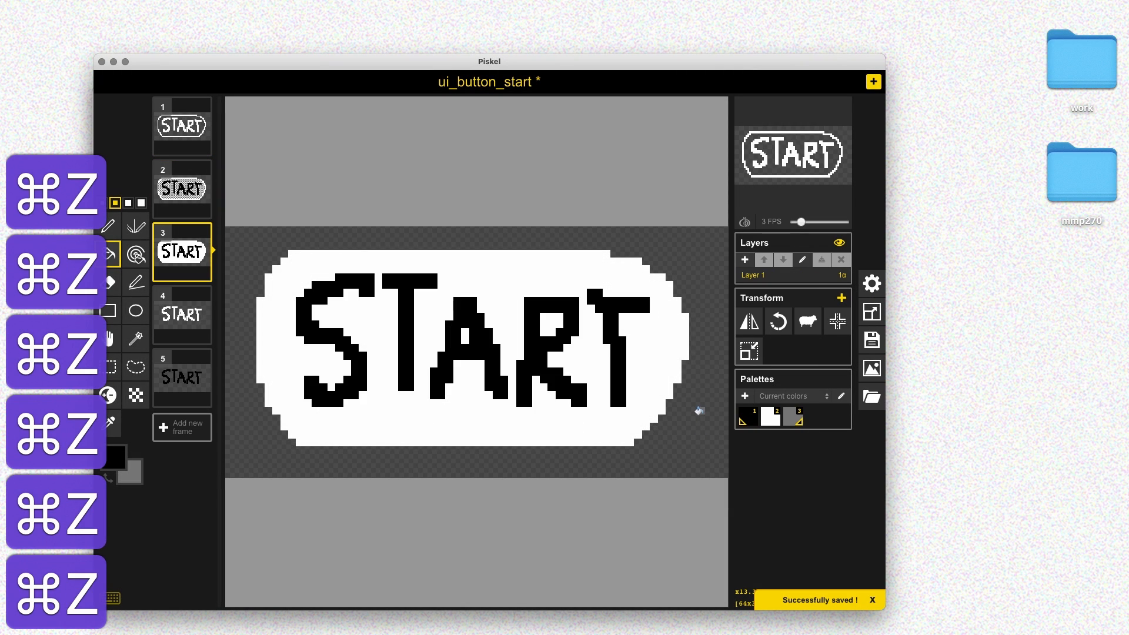
{"action": "key", "text": "super+z"}
{"action": "key", "text": "super+z"}
{"action": "key", "text": "super+z"}
{"action": "key", "text": "super+z"}
{"action": "key", "text": "super+z"}
{"action": "key", "text": "super+z"}
{"action": "key", "text": "super+z"}
{"action": "key", "text": "super+z"}
{"action": "key", "text": "super+z"}
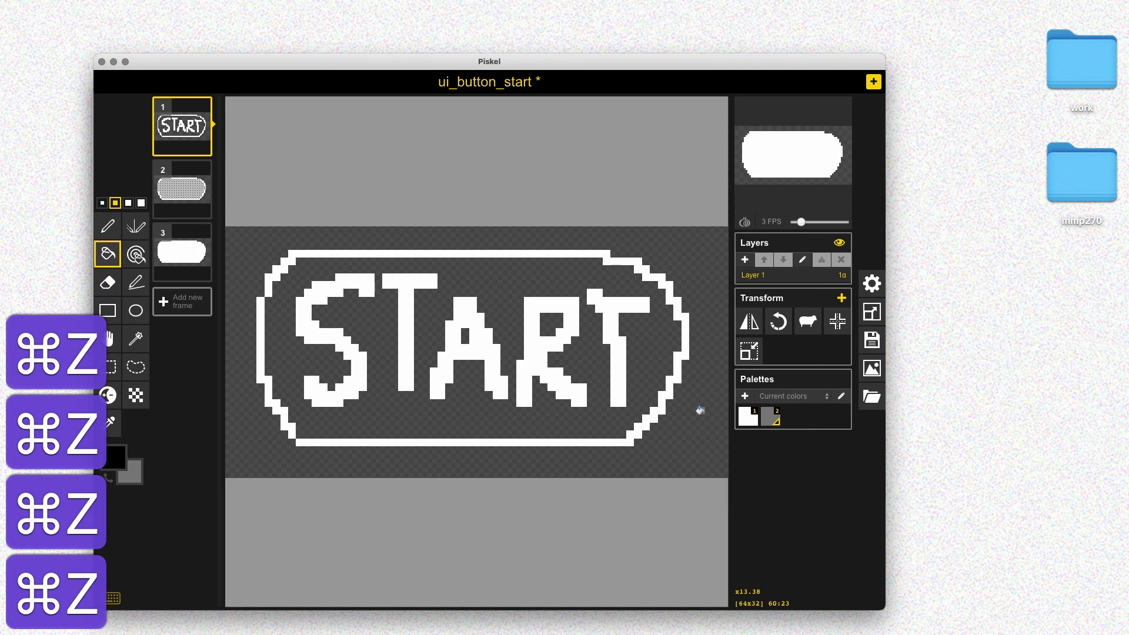
{"action": "key", "text": "super+z"}
{"action": "key", "text": "super+z"}
{"action": "key", "text": "super+z"}
{"action": "key", "text": "super+z"}
{"action": "key", "text": "super+z"}
{"action": "key", "text": "super+z"}
{"action": "key", "text": "super+z"}
{"action": "key", "text": "super+z"}
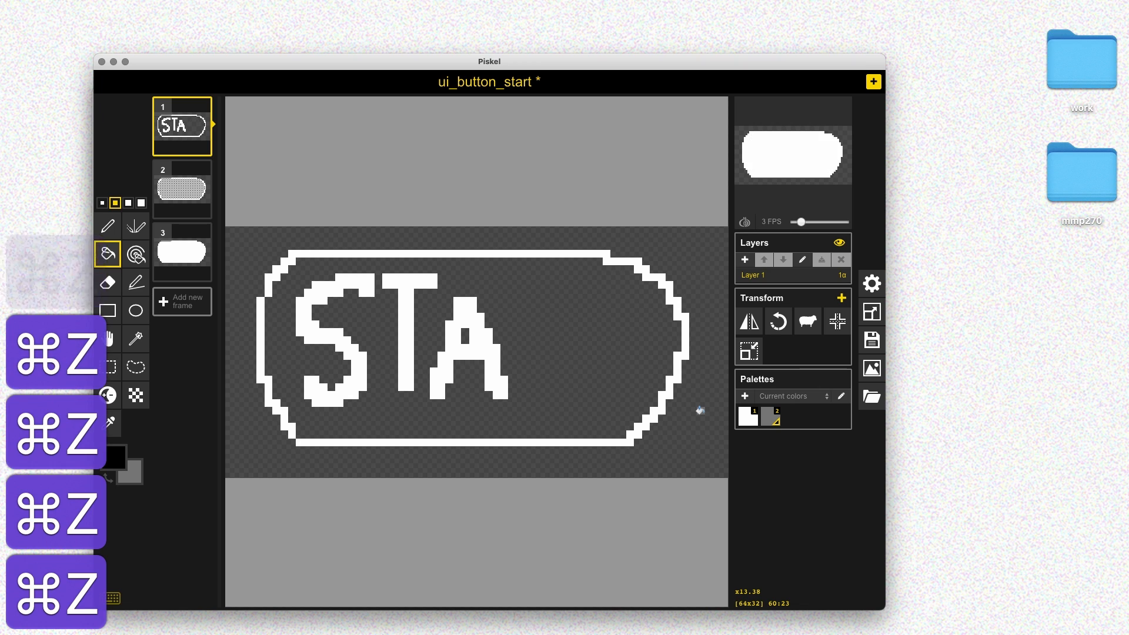
{"action": "key", "text": "super+z"}
{"action": "key", "text": "super+s"}
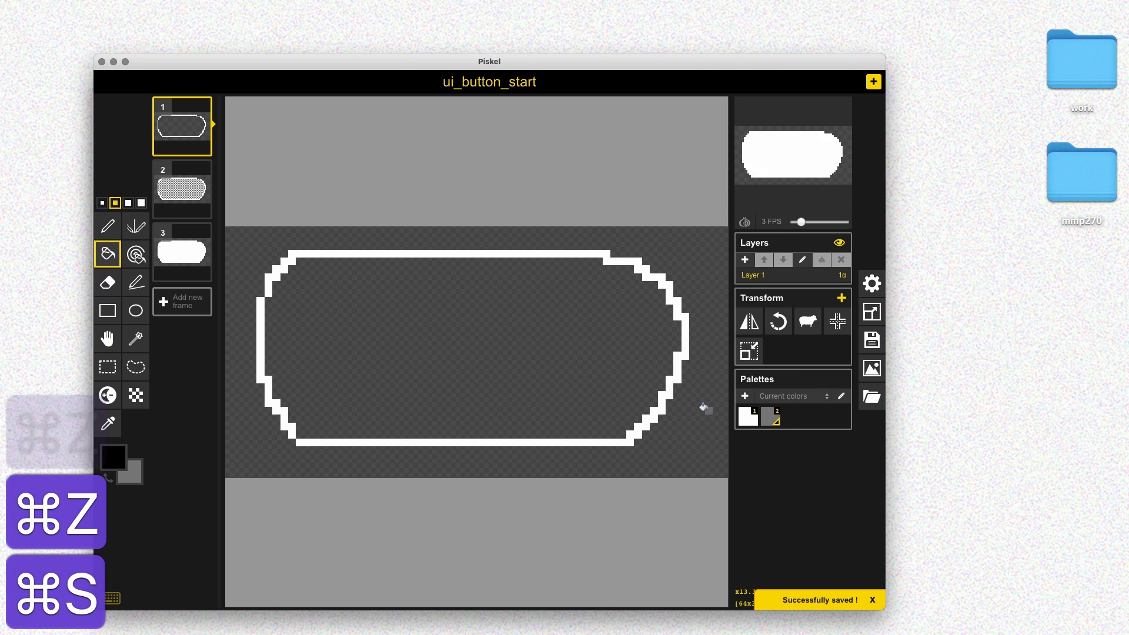
Switch to the other Piskel window with the empty sprite and open ui_button_template.piskel from the User_Interface_Design folder.
{"action": "left_click", "coordinate": [872, 340]}
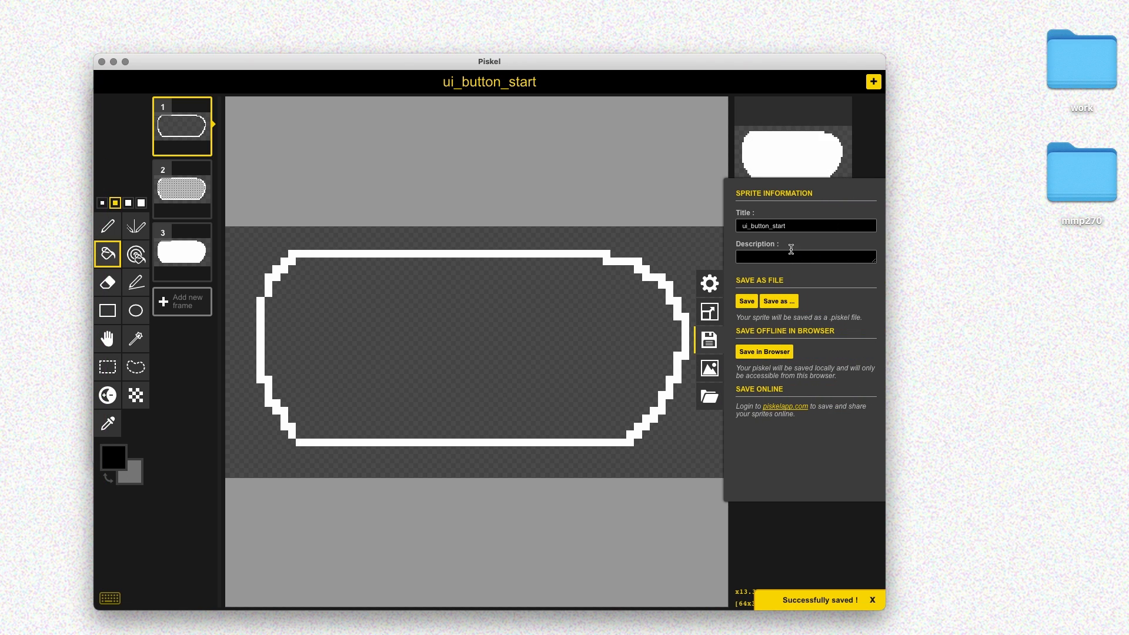
{"action": "key", "text": "super+Tab"}
{"action": "left_click", "coordinate": [852, 393]}
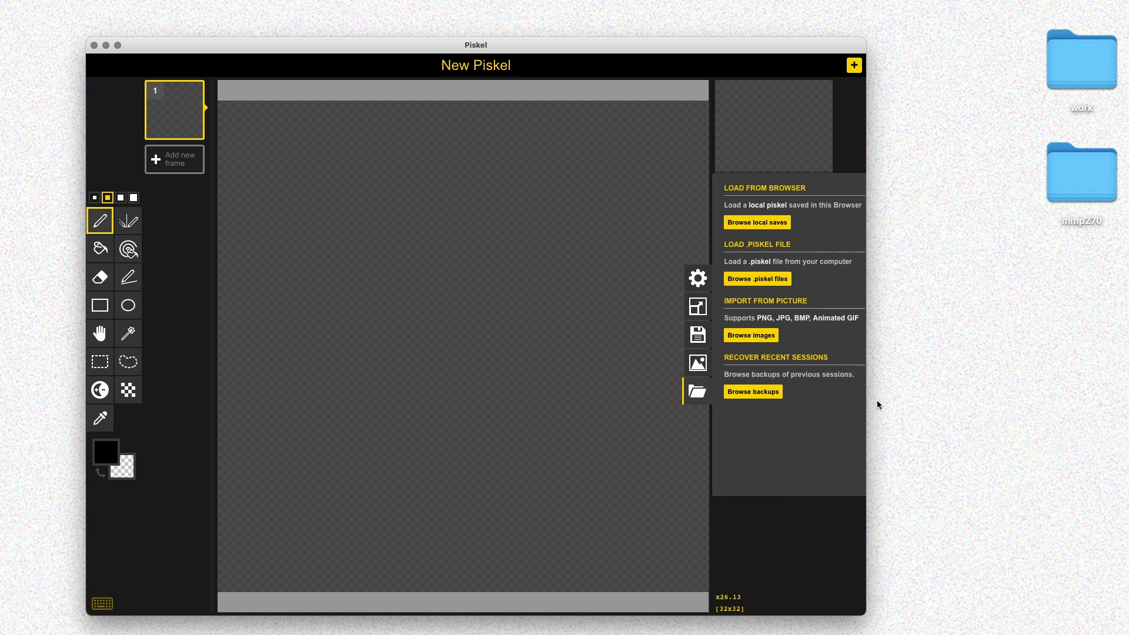
{"action": "left_click", "coordinate": [752, 283]}
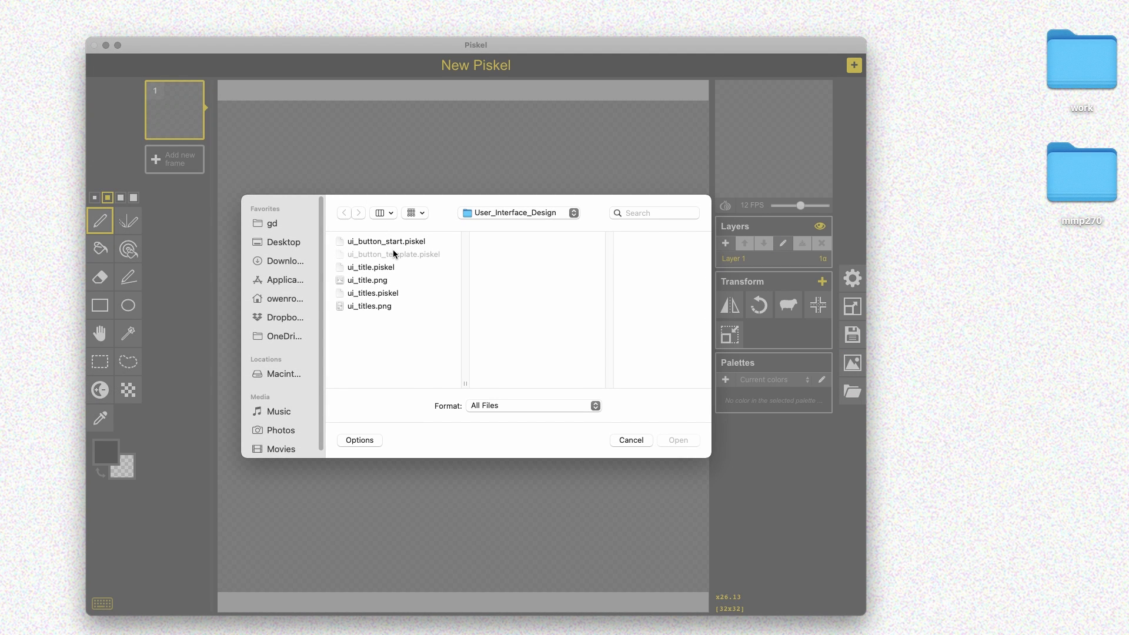
{"action": "left_click", "coordinate": [393, 254]}
{"action": "left_click", "coordinate": [661, 438]}
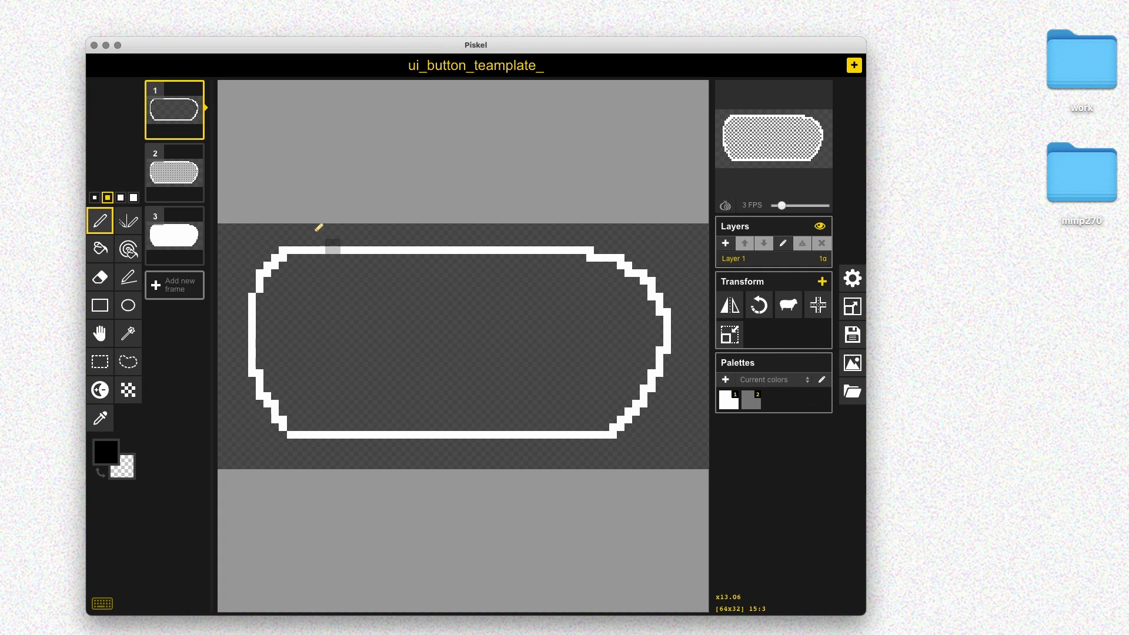
Retitle the sprite ui_button_instructions and save it as a new PISKEL file in the User_Interface_Design folder.
{"action": "left_click", "coordinate": [855, 313]}
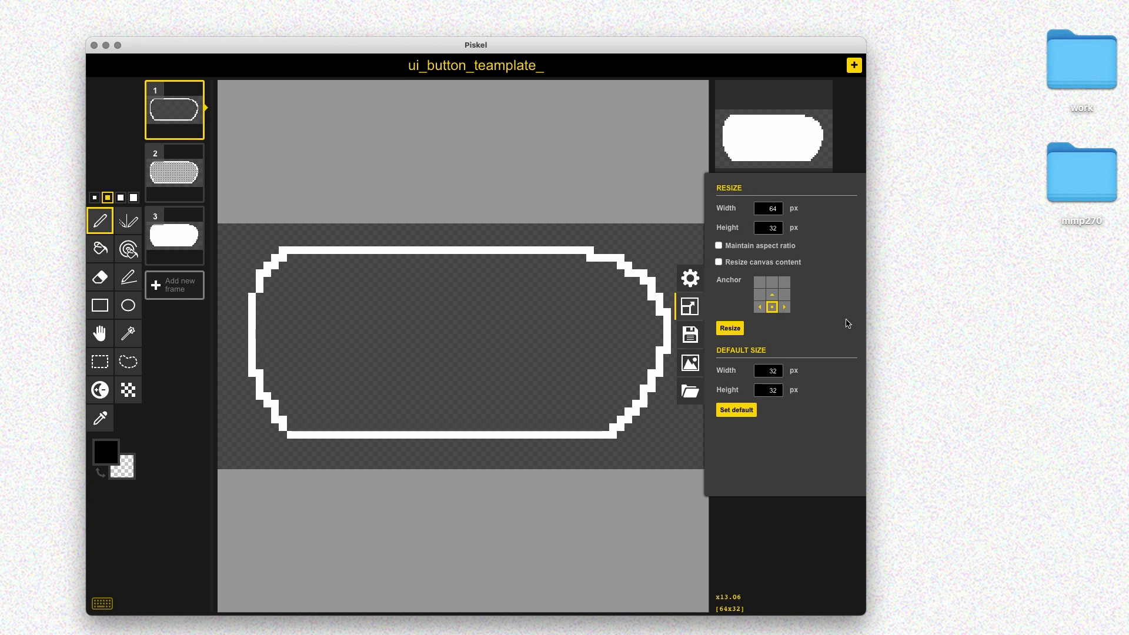
{"action": "left_click", "coordinate": [689, 334]}
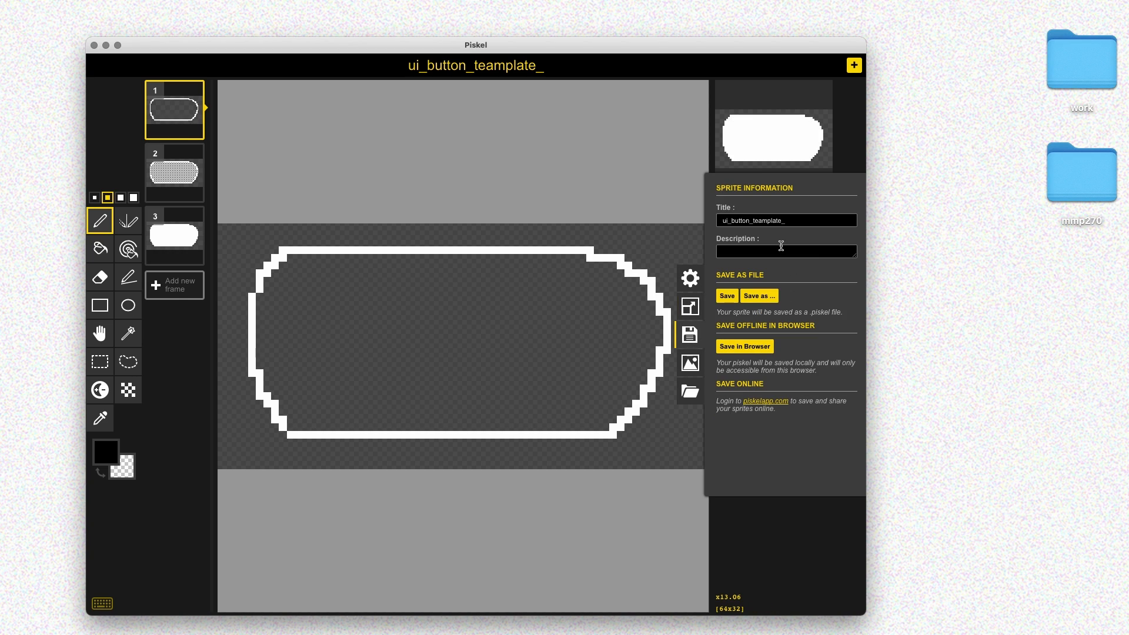
{"action": "left_click", "coordinate": [841, 226]}
{"action": "key", "text": "BackSpace"}
{"action": "key", "text": "BackSpace"}
{"action": "key", "text": "BackSpace"}
{"action": "key", "text": "BackSpace"}
{"action": "key", "text": "BackSpace"}
{"action": "key", "text": "BackSpace"}
{"action": "key", "text": "BackSpace"}
{"action": "key", "text": "BackSpace"}
{"action": "key", "text": "BackSpace"}
{"action": "key", "text": "BackSpace"}
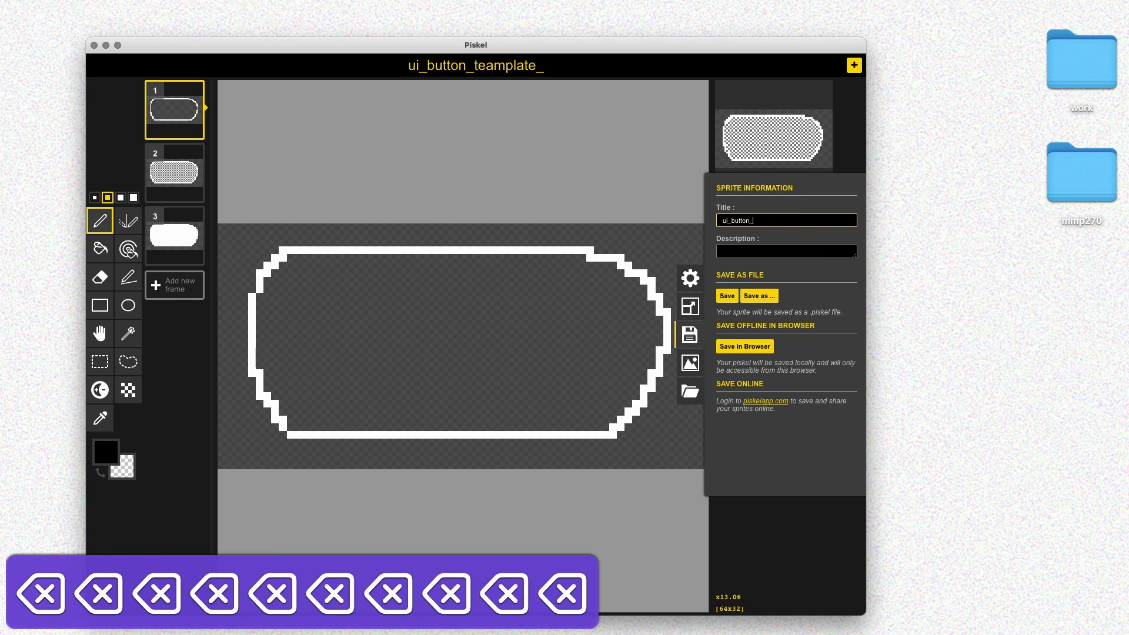
{"action": "type", "text": "instr"}
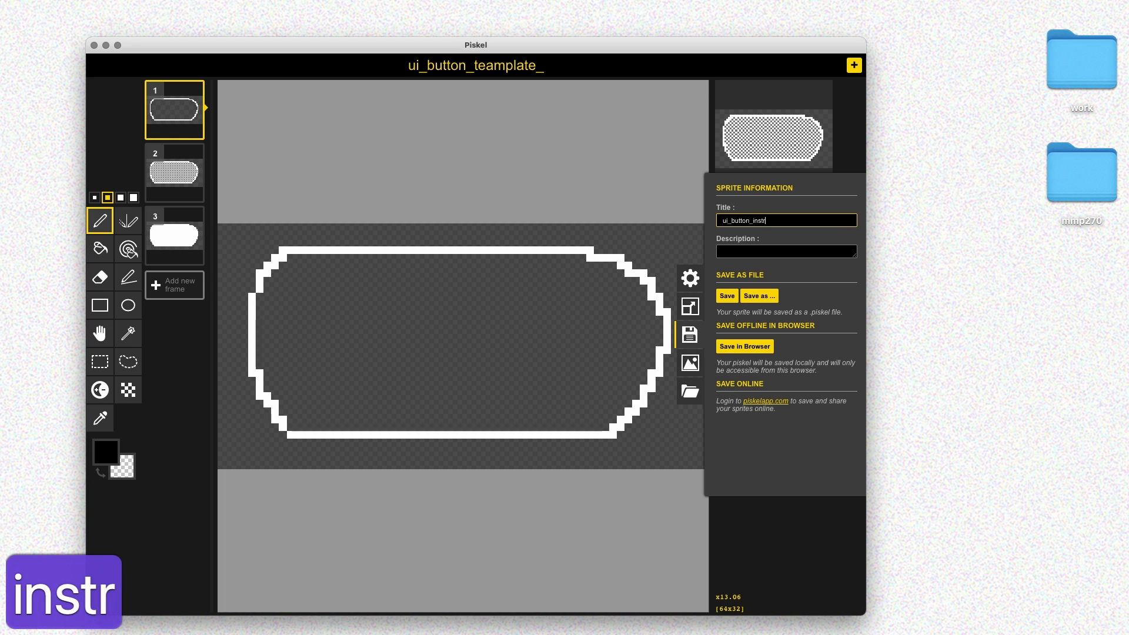
{"action": "type", "text": "uctions"}
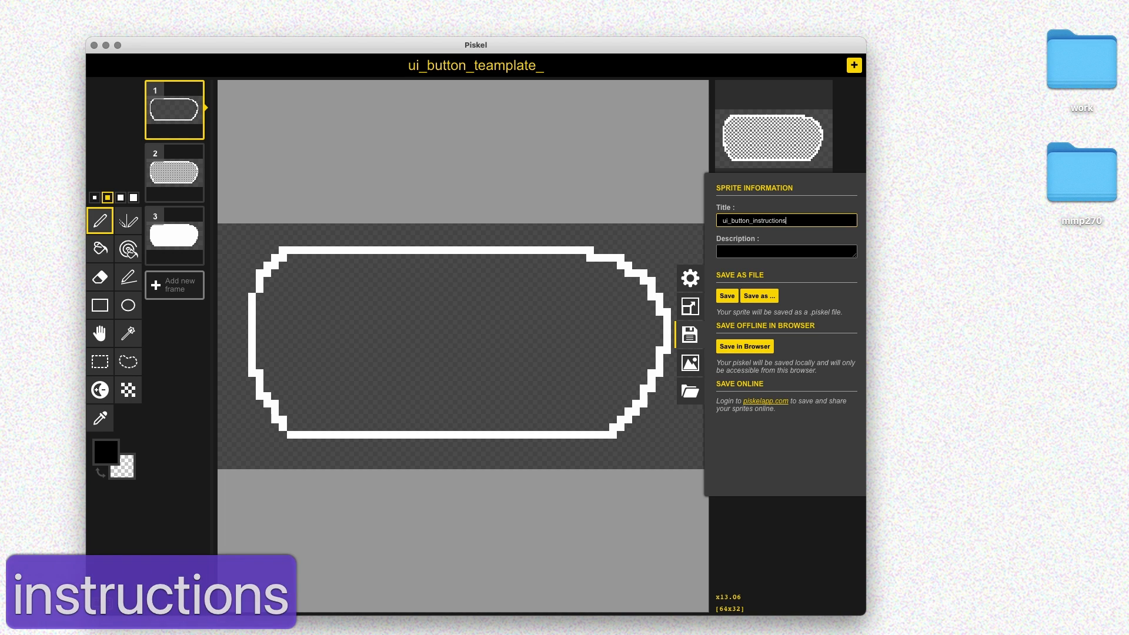
{"action": "key", "text": "Return"}
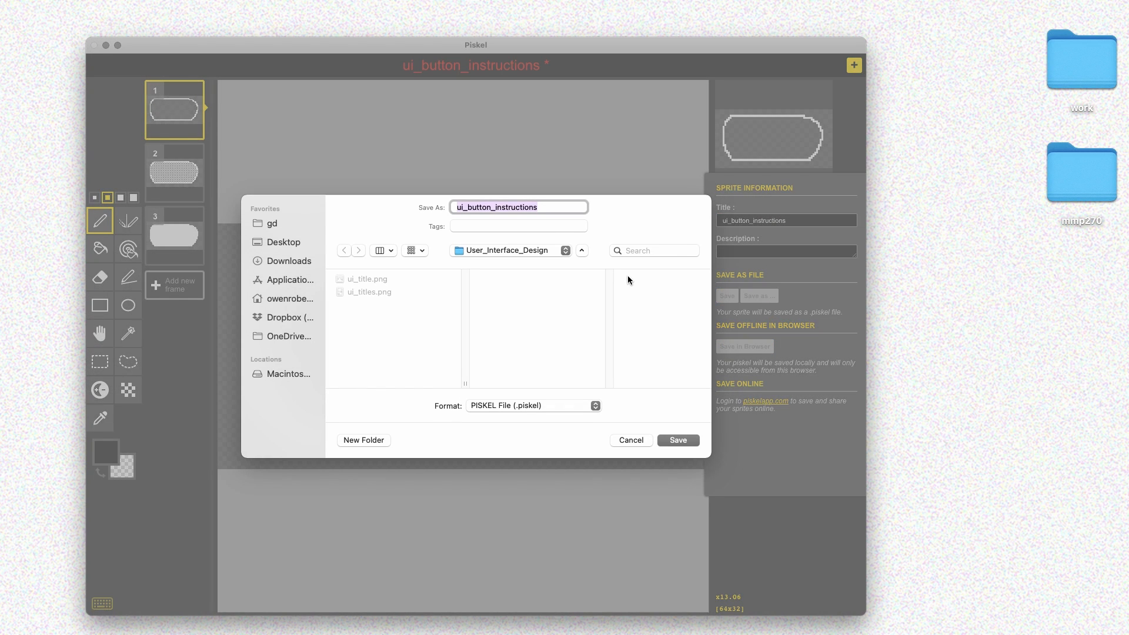
{"action": "left_click", "coordinate": [678, 441]}
{"action": "key", "text": "super+s"}
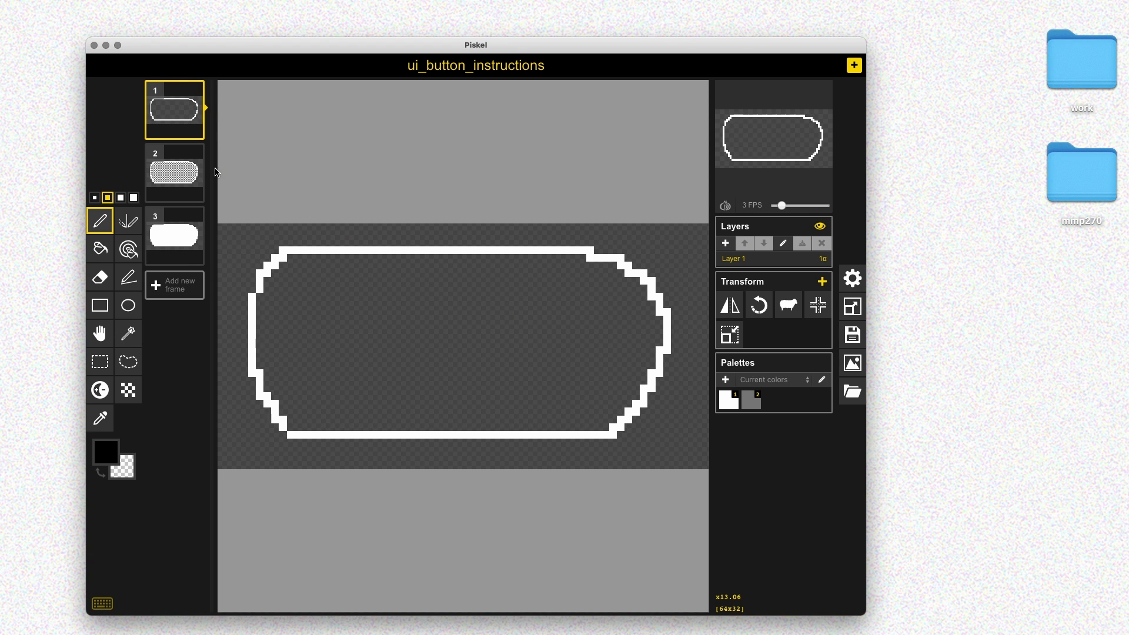
Insert a blank frame after the outlined button with onion skin on, and choose white as the drawing colour.
{"action": "key", "text": "n"}
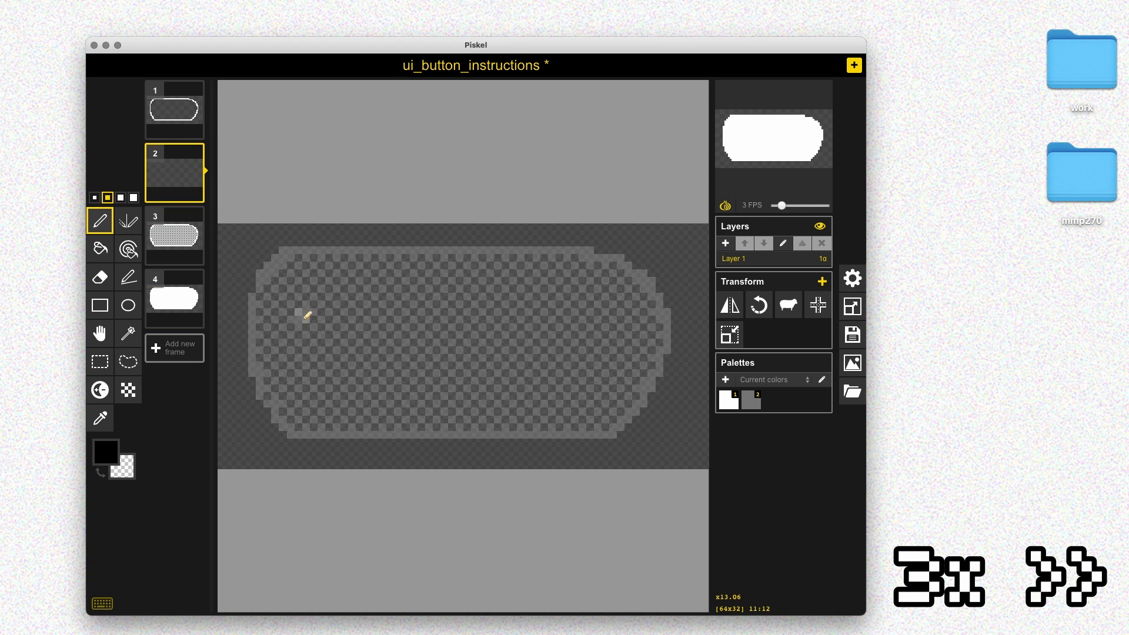
{"action": "left_click", "coordinate": [729, 399]}
Try lettering INSTRUCT in thick white strokes across the button area on the blank second frame.
{"action": "left_click_drag", "start_coordinate": [286, 305], "coordinate": [286, 381]}
{"action": "mouse_move", "coordinate": [314, 373]}
{"action": "left_mouse_down"}
{"action": "mouse_move", "coordinate": [341, 361]}
{"action": "mouse_move", "coordinate": [344, 305]}
{"action": "left_mouse_up"}
{"action": "mouse_move", "coordinate": [390, 297]}
{"action": "left_mouse_down"}
{"action": "mouse_move", "coordinate": [368, 358]}
{"action": "mouse_move", "coordinate": [443, 301]}
{"action": "left_mouse_up"}
{"action": "left_click_drag", "start_coordinate": [417, 304], "coordinate": [425, 365]}
{"action": "mouse_move", "coordinate": [463, 364]}
{"action": "left_mouse_down"}
{"action": "mouse_move", "coordinate": [489, 328]}
{"action": "mouse_move", "coordinate": [510, 363]}
{"action": "left_mouse_up"}
{"action": "left_click_drag", "start_coordinate": [517, 307], "coordinate": [550, 291]}
{"action": "mouse_move", "coordinate": [593, 299]}
{"action": "left_mouse_down"}
{"action": "mouse_move", "coordinate": [588, 356]}
{"action": "mouse_move", "coordinate": [604, 357]}
{"action": "left_mouse_up"}
{"action": "left_click_drag", "start_coordinate": [606, 305], "coordinate": [635, 301]}
{"action": "left_click_drag", "start_coordinate": [617, 311], "coordinate": [621, 365]}
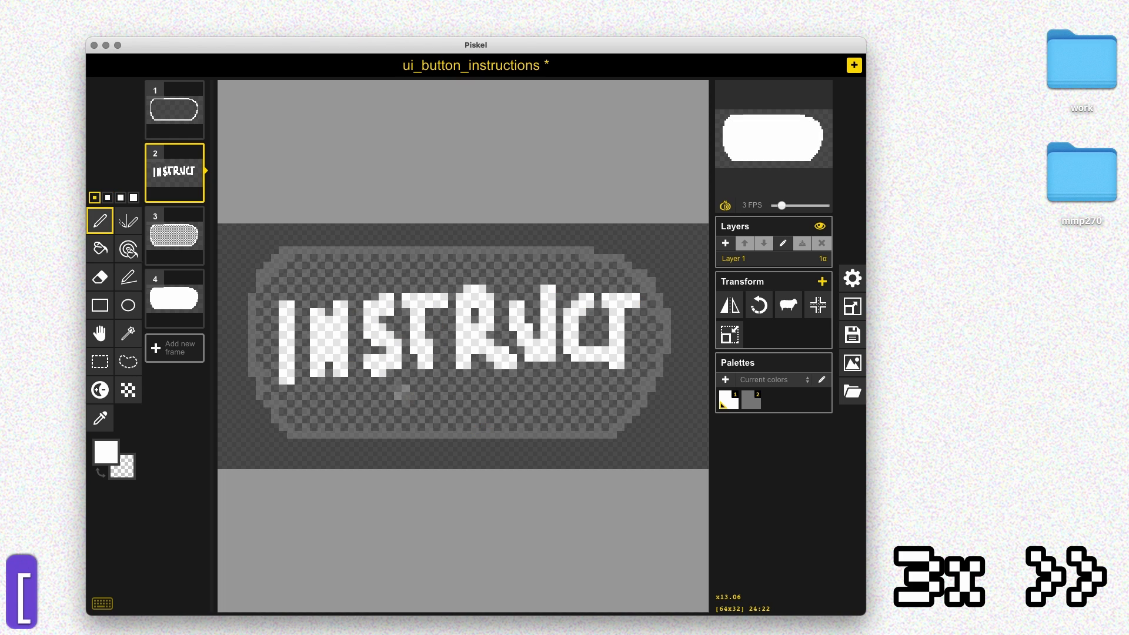
Undo all the thick INSTRUCT lettering on the second frame.
{"action": "key", "text": "super+z"}
{"action": "key", "text": "super+z"}
{"action": "key", "text": "super+z"}
{"action": "key", "text": "super+z"}
{"action": "key", "text": "super+z"}
{"action": "key", "text": "super+z"}
{"action": "key", "text": "super+z"}
{"action": "key", "text": "super+z"}
{"action": "key", "text": "super+z"}
{"action": "key", "text": "super+z"}
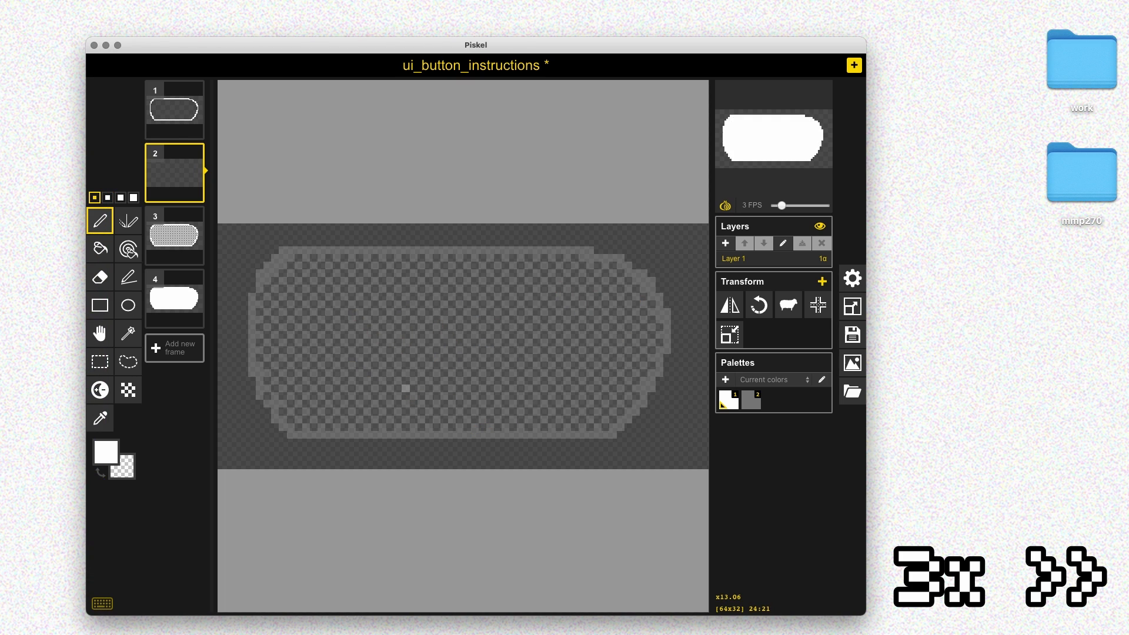
Letter INSTRUCTIONS in white one-pixel strokes across the button area on the second frame, undoing and redrawing faulty strokes.
{"action": "mouse_move", "coordinate": [291, 357]}
{"action": "left_mouse_down"}
{"action": "mouse_move", "coordinate": [314, 304]}
{"action": "mouse_move", "coordinate": [328, 358]}
{"action": "left_mouse_up"}
{"action": "key", "text": "super+z"}
{"action": "key", "text": "super+z"}
{"action": "key", "text": "super+z"}
{"action": "left_click_drag", "start_coordinate": [359, 303], "coordinate": [390, 304]}
{"action": "mouse_move", "coordinate": [374, 310]}
{"action": "left_mouse_down"}
{"action": "mouse_move", "coordinate": [375, 350]}
{"action": "mouse_move", "coordinate": [406, 320]}
{"action": "mouse_move", "coordinate": [374, 319]}
{"action": "mouse_move", "coordinate": [429, 343]}
{"action": "mouse_move", "coordinate": [460, 305]}
{"action": "mouse_move", "coordinate": [429, 342]}
{"action": "left_mouse_up"}
{"action": "key", "text": "super+z"}
{"action": "key", "text": "super+z"}
{"action": "key", "text": "super+z"}
{"action": "key", "text": "super+z"}
{"action": "key", "text": "super+z"}
{"action": "mouse_move", "coordinate": [437, 349]}
{"action": "left_mouse_down"}
{"action": "mouse_move", "coordinate": [452, 304]}
{"action": "mouse_move", "coordinate": [437, 342]}
{"action": "left_mouse_up"}
{"action": "key", "text": "super+z"}
{"action": "key", "text": "super+z"}
{"action": "left_click_drag", "start_coordinate": [441, 342], "coordinate": [452, 305]}
{"action": "key", "text": "super+z"}
{"action": "key", "text": "super+z"}
{"action": "mouse_move", "coordinate": [475, 319]}
{"action": "left_mouse_down"}
{"action": "mouse_move", "coordinate": [468, 312]}
{"action": "mouse_move", "coordinate": [467, 350]}
{"action": "mouse_move", "coordinate": [490, 350]}
{"action": "left_mouse_up"}
{"action": "key", "text": "super+z"}
{"action": "left_click_drag", "start_coordinate": [482, 304], "coordinate": [513, 303]}
{"action": "mouse_move", "coordinate": [497, 311]}
{"action": "left_mouse_down"}
{"action": "mouse_move", "coordinate": [505, 350]}
{"action": "mouse_move", "coordinate": [520, 350]}
{"action": "left_mouse_up"}
{"action": "key", "text": "super+z"}
{"action": "mouse_move", "coordinate": [544, 319]}
{"action": "left_mouse_down"}
{"action": "mouse_move", "coordinate": [536, 350]}
{"action": "mouse_move", "coordinate": [544, 319]}
{"action": "mouse_move", "coordinate": [597, 312]}
{"action": "left_mouse_up"}
{"action": "key", "text": "super+z"}
{"action": "mouse_move", "coordinate": [620, 312]}
{"action": "left_mouse_down"}
{"action": "mouse_move", "coordinate": [629, 348]}
{"action": "mouse_move", "coordinate": [597, 350]}
{"action": "left_mouse_up"}
{"action": "key", "text": "e"}
{"action": "left_click_drag", "start_coordinate": [628, 350], "coordinate": [636, 342]}
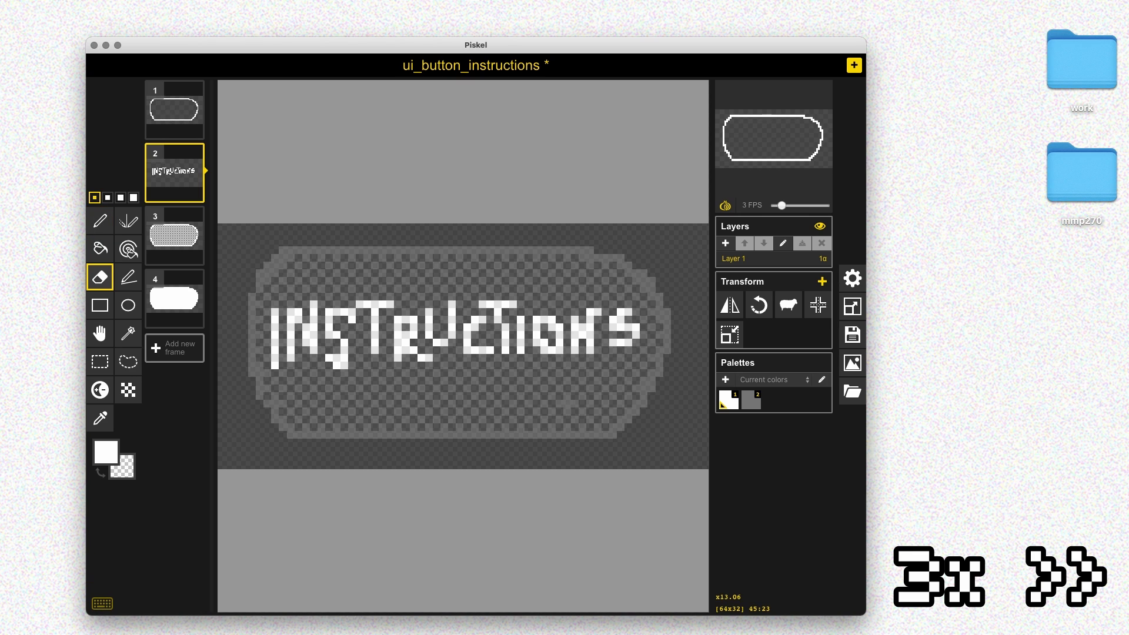
Turn off onion skin and copy the INSTRUCTIONS lettering onto the outlined button in the first frame.
{"action": "key", "text": "alt+o"}
{"action": "key", "text": "s"}
{"action": "left_click_drag", "start_coordinate": [243, 264], "coordinate": [653, 413]}
{"action": "key", "text": "super+c"}
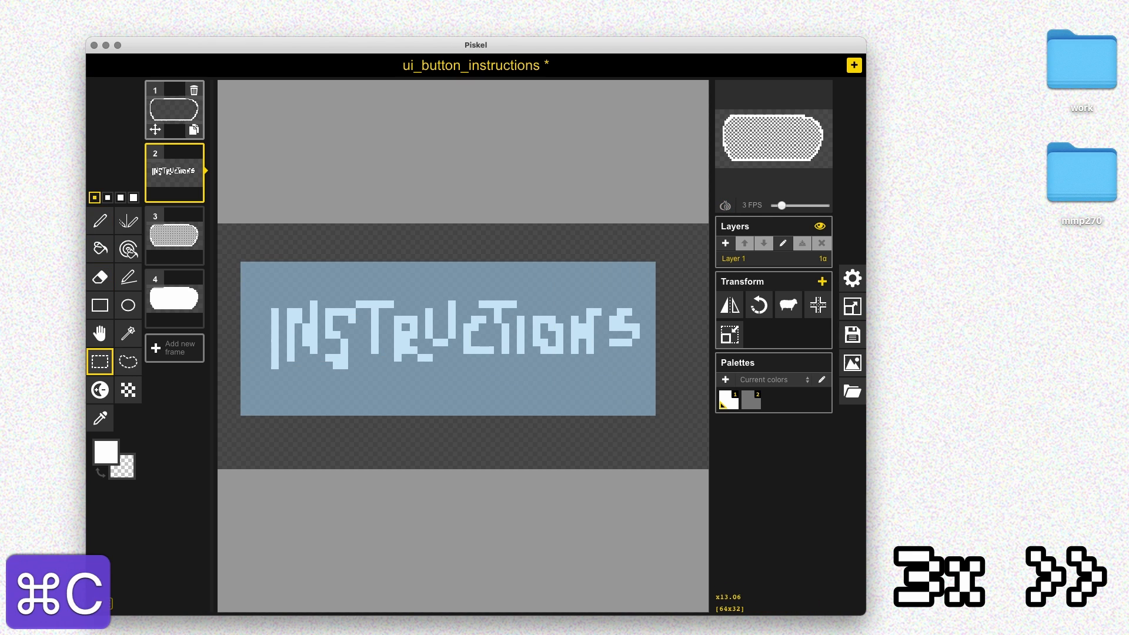
{"action": "left_click", "coordinate": [174, 109]}
{"action": "key", "text": "super+v"}
Duplicate the lettering-only frame and recolour the copy's INSTRUCTIONS letters black.
{"action": "left_click", "coordinate": [174, 172]}
{"action": "left_click", "coordinate": [194, 193]}
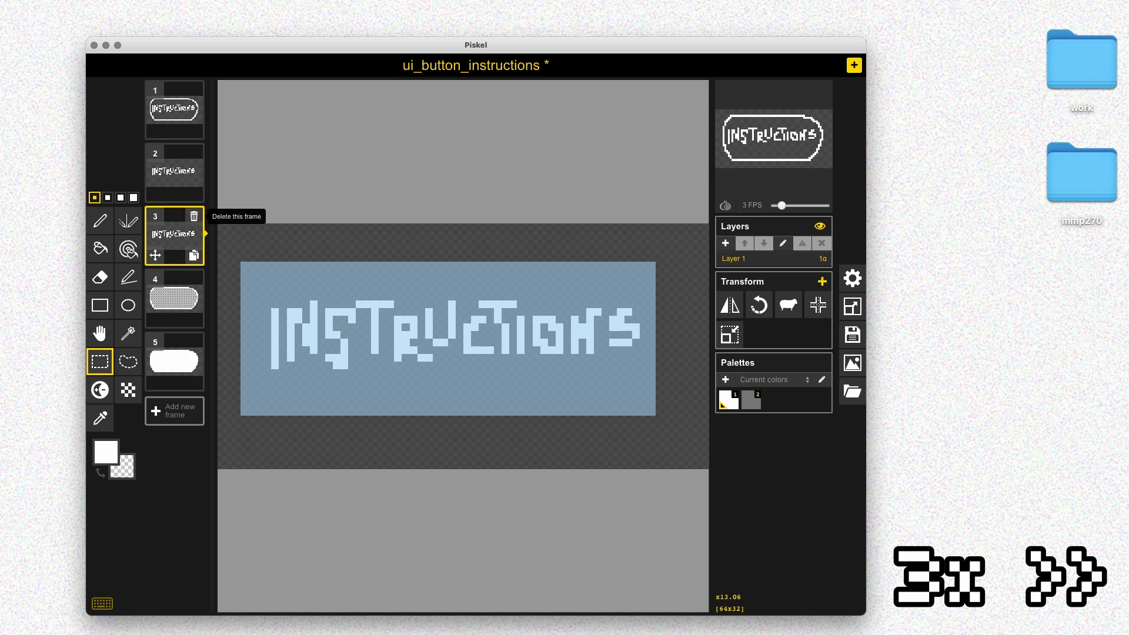
{"action": "key", "text": "a"}
{"action": "left_click", "coordinate": [105, 452]}
{"action": "left_click_drag", "start_coordinate": [139, 518], "coordinate": [128, 557]}
{"action": "left_click", "coordinate": [335, 350]}
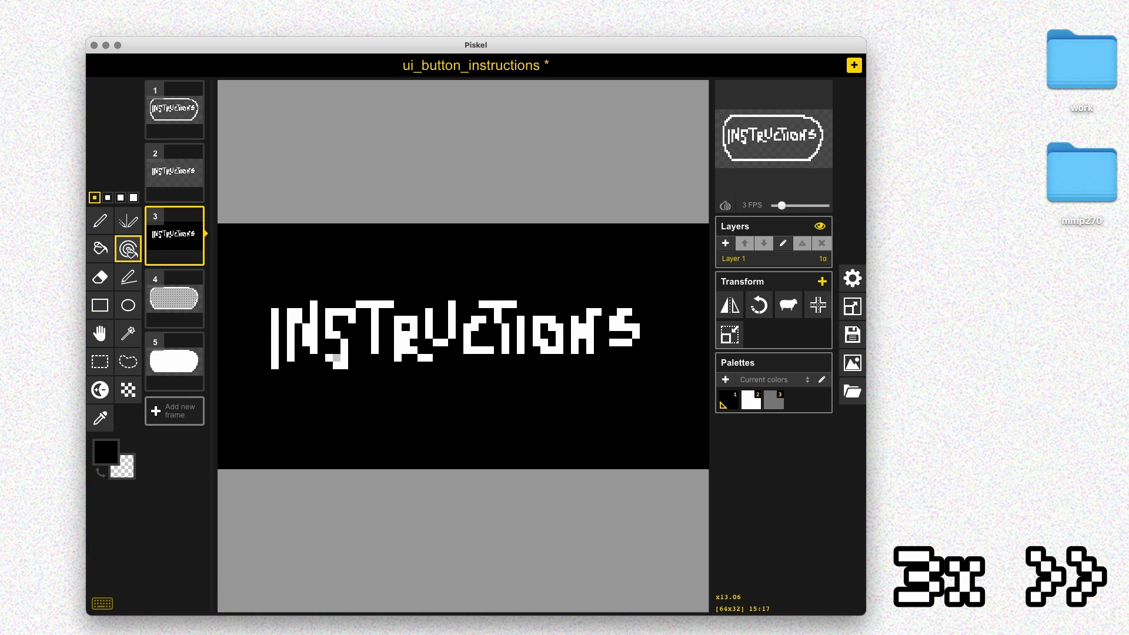
{"action": "key", "text": "super+z"}
{"action": "left_click", "coordinate": [329, 335]}
Try to shift the copied black lettering and paste it onto the checkered button frame.
{"action": "key", "text": "s"}
{"action": "mouse_move", "coordinate": [252, 265]}
{"action": "left_mouse_down"}
{"action": "mouse_move", "coordinate": [290, 335]}
{"action": "mouse_move", "coordinate": [658, 389]}
{"action": "left_mouse_up"}
{"action": "key", "text": "super+c"}
{"action": "left_click_drag", "start_coordinate": [658, 388], "coordinate": [636, 381]}
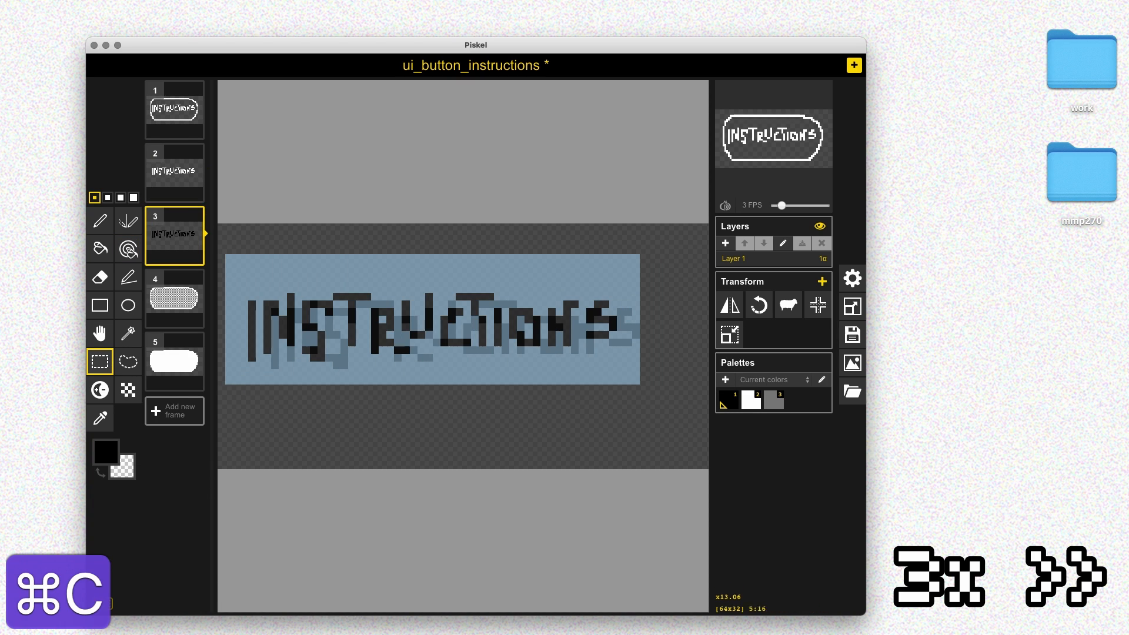
{"action": "left_click_drag", "start_coordinate": [352, 320], "coordinate": [398, 312]}
{"action": "left_click", "coordinate": [174, 299]}
{"action": "key", "text": "super+v"}
{"action": "key", "text": "super+z"}
{"action": "left_click", "coordinate": [174, 237]}
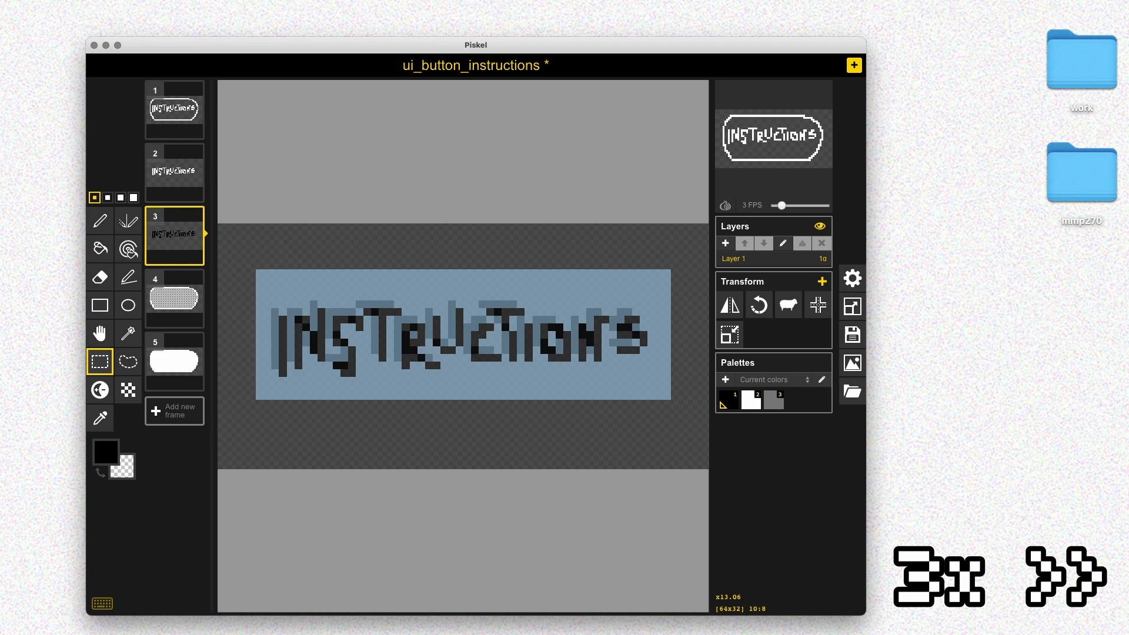
{"action": "key", "text": "super+z"}
{"action": "key", "text": "shift+super+z"}
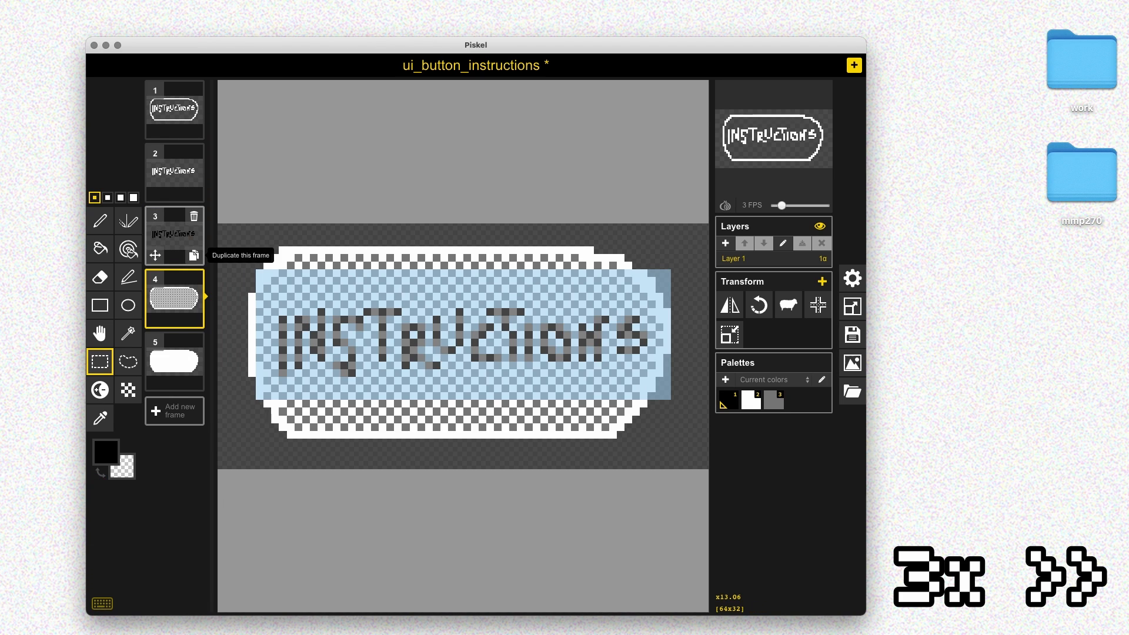
Copy the black INSTRUCTIONS lettering from the third frame and paste it onto the checkered and solid white button frames.
{"action": "left_click", "coordinate": [179, 240]}
{"action": "left_click_drag", "start_coordinate": [247, 269], "coordinate": [656, 393]}
{"action": "key", "text": "super+c"}
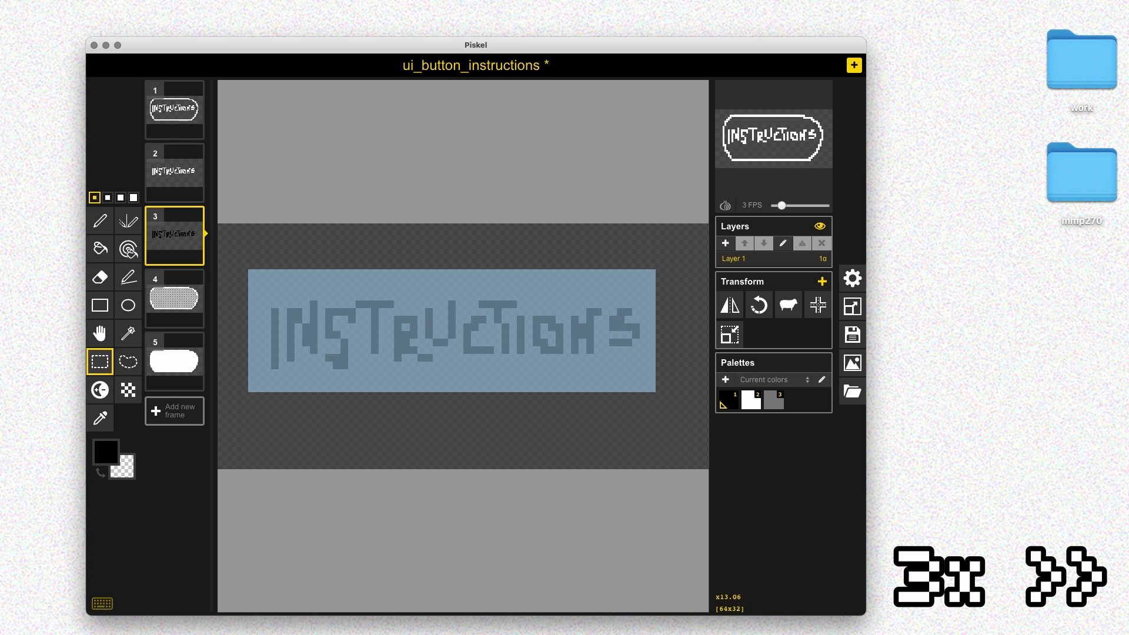
{"action": "left_click", "coordinate": [174, 299]}
{"action": "key", "text": "super+v"}
{"action": "left_click", "coordinate": [174, 361]}
{"action": "key", "text": "super+v"}
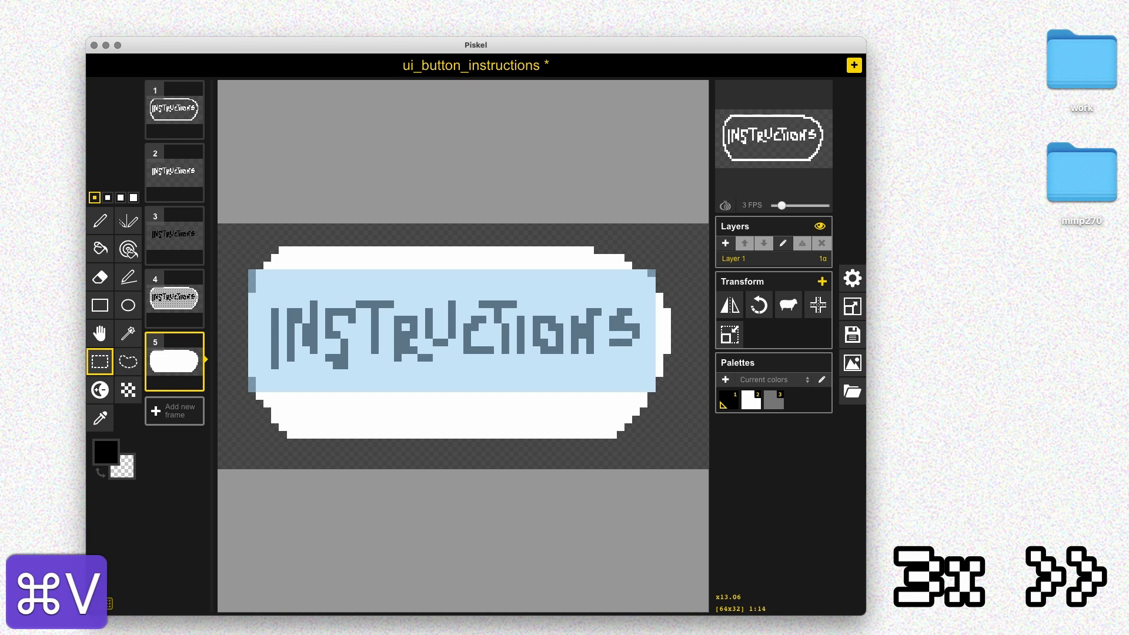
Delete the two frames holding only INSTRUCTIONS lettering and duplicate the outlined button frame.
{"action": "left_click", "coordinate": [194, 153]}
{"action": "left_click", "coordinate": [194, 153]}
{"action": "left_click", "coordinate": [194, 130]}
Fill the duplicated button's interior with black around the lettering, including the enclosed gaps in the letters.
{"action": "key", "text": "b"}
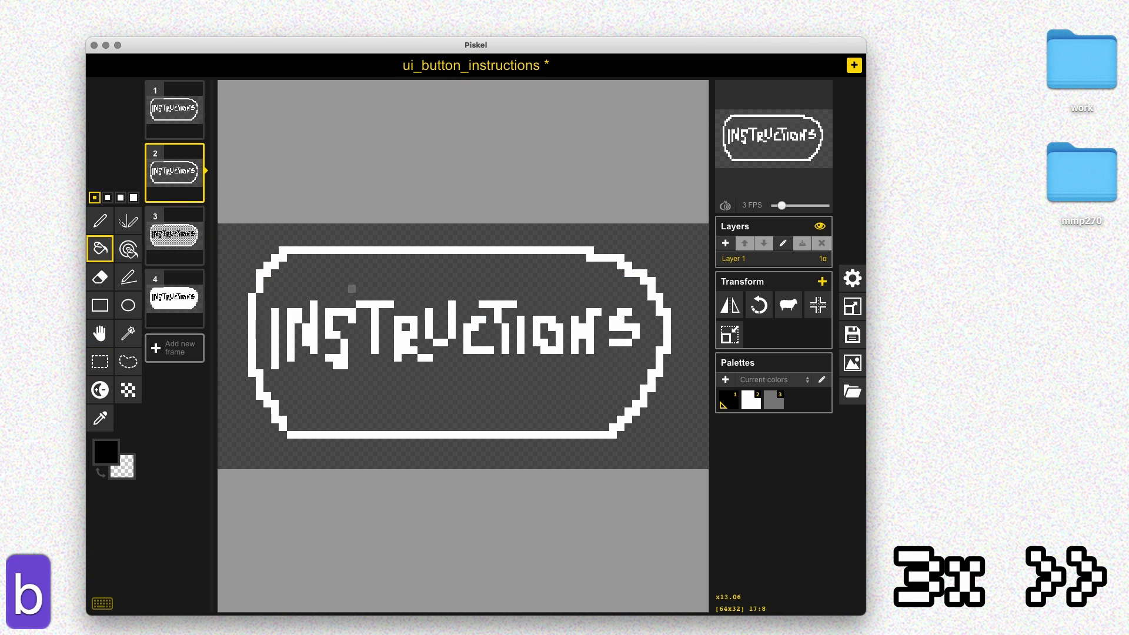
{"action": "left_click", "coordinate": [351, 288]}
{"action": "key", "text": "super+s"}
{"action": "left_click", "coordinate": [548, 334]}
{"action": "left_click", "coordinate": [406, 327]}
Save the ui_button_instructions sprite and open its export options.
{"action": "key", "text": "super+s"}
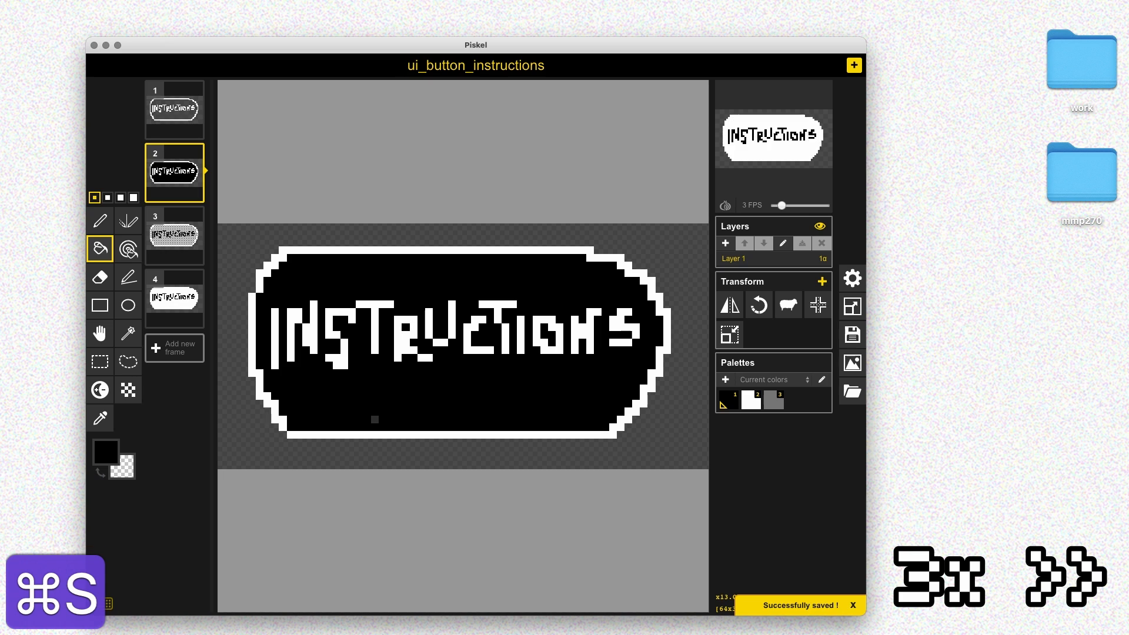
{"action": "key", "text": "super+s"}
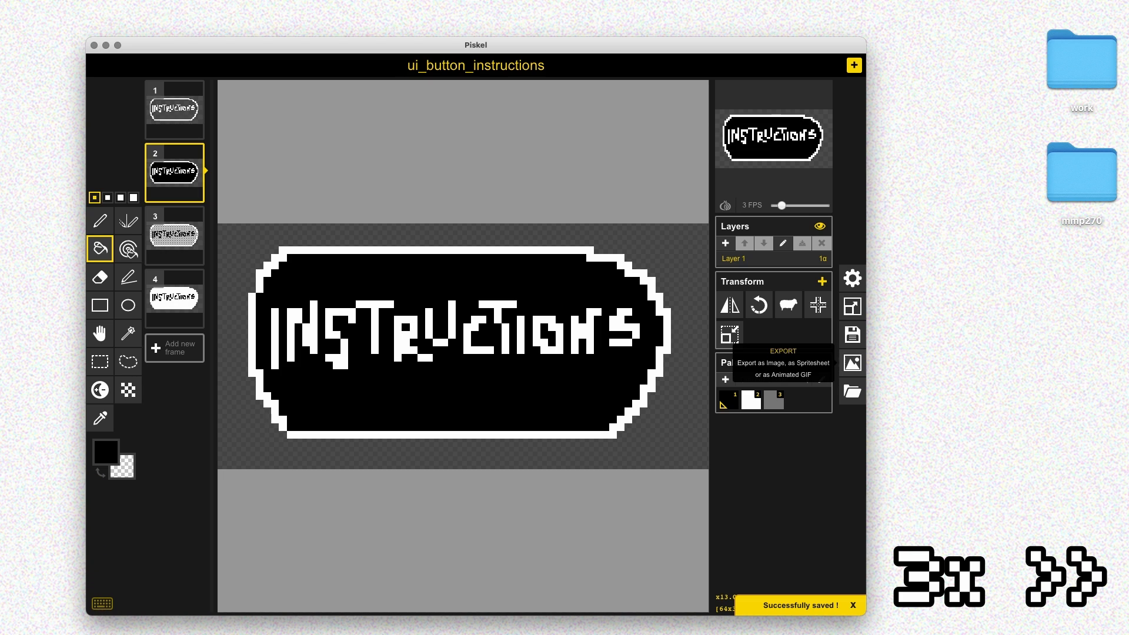
{"action": "left_click", "coordinate": [853, 363]}
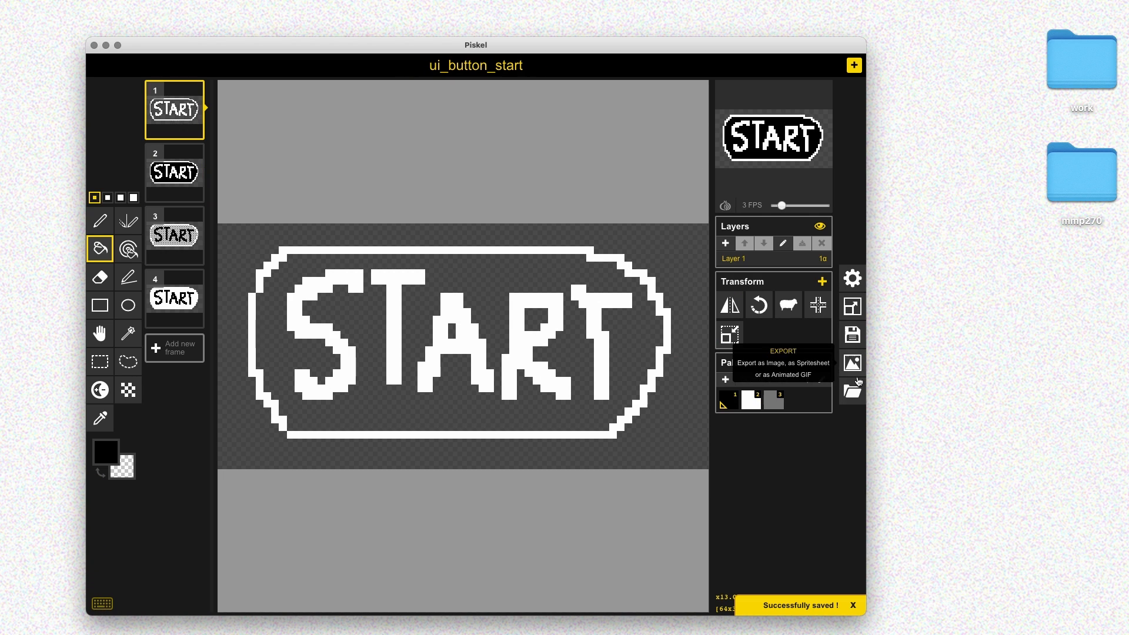
Open ui_button_template.piskel from the User_Interface_Design folder in place of the START button sprite.
{"action": "left_click", "coordinate": [854, 390]}
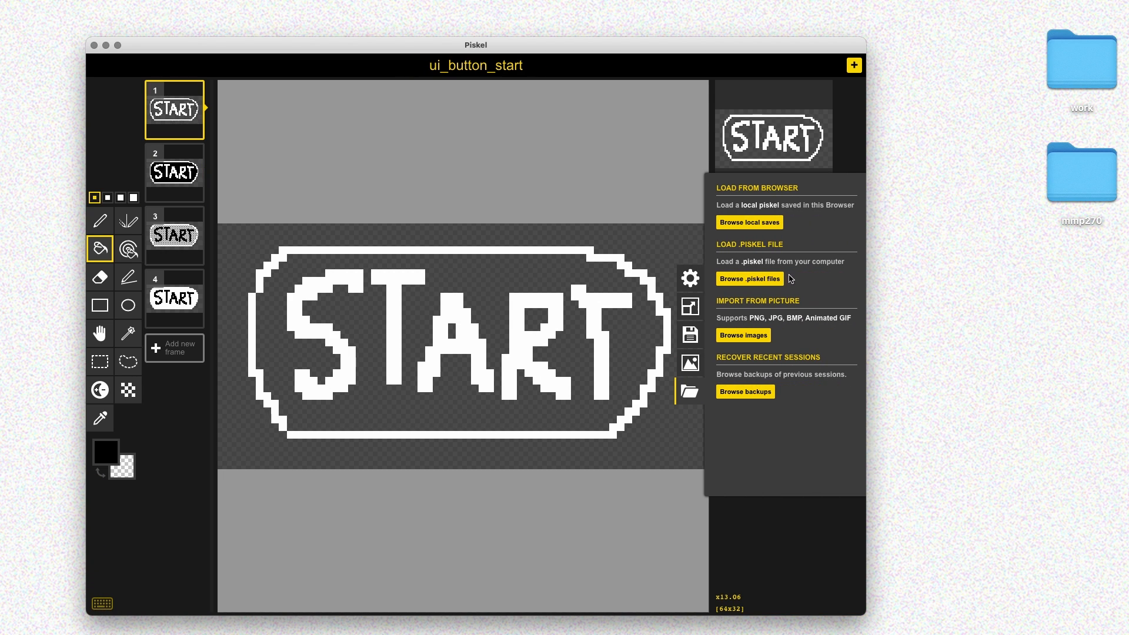
{"action": "left_click", "coordinate": [754, 281]}
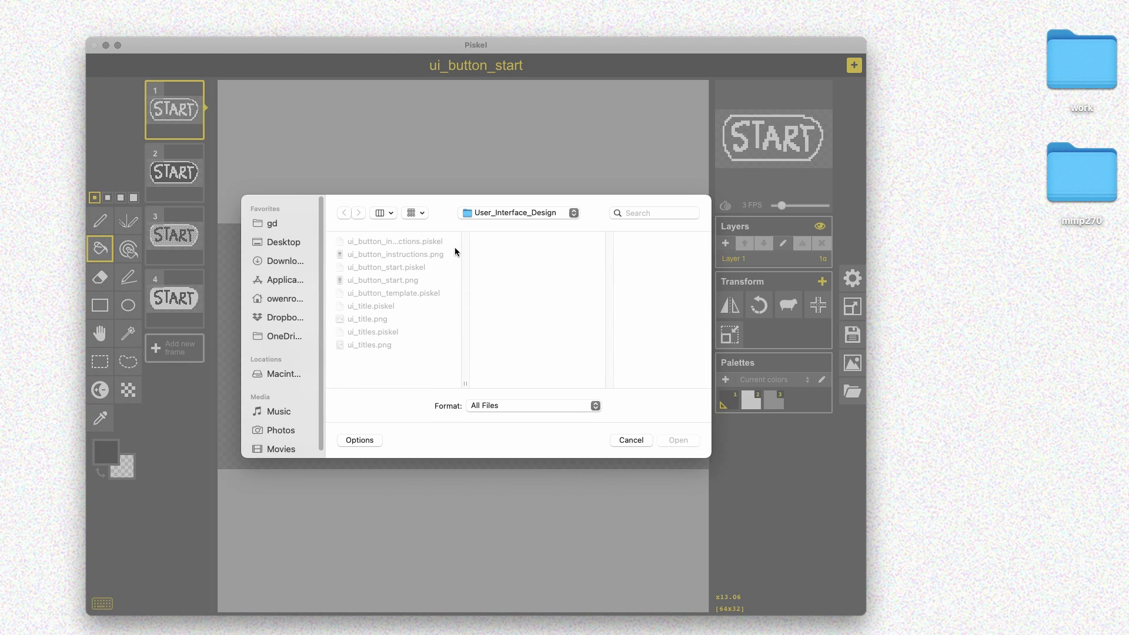
{"action": "left_click", "coordinate": [419, 294]}
{"action": "left_click", "coordinate": [678, 439]}
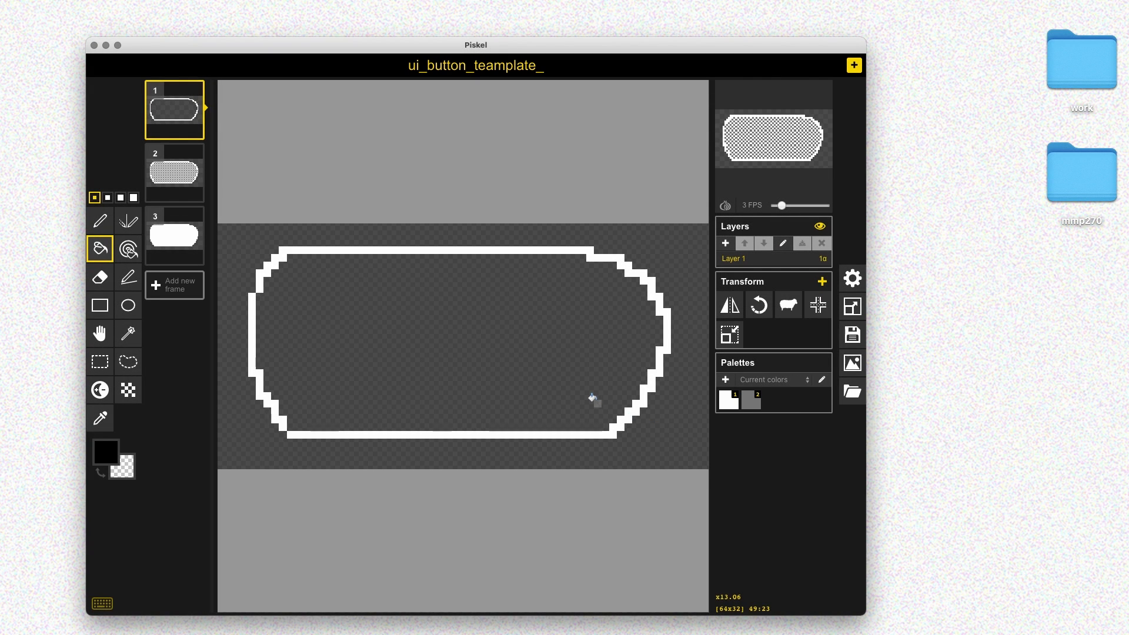
Retitle the sprite ui_button_quit and save it as a new PISKEL file in the User_Interface_Design folder.
{"action": "left_click", "coordinate": [852, 332]}
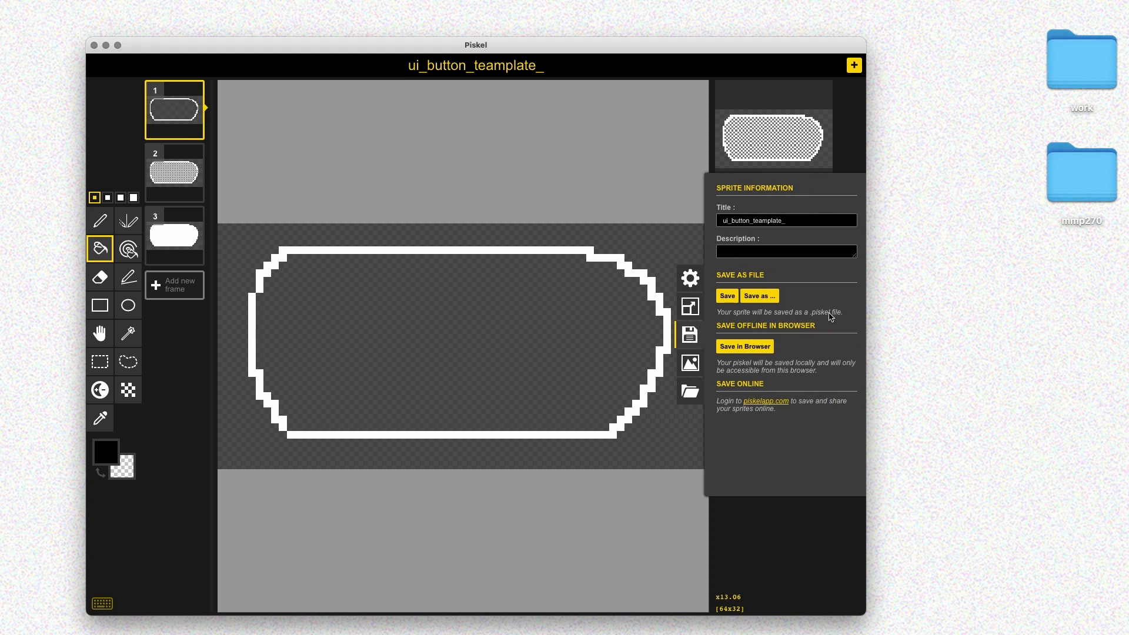
{"action": "key", "text": "BackSpace"}
{"action": "key", "text": "BackSpace"}
{"action": "key", "text": "BackSpace"}
{"action": "key", "text": "BackSpace"}
{"action": "key", "text": "BackSpace"}
{"action": "key", "text": "BackSpace"}
{"action": "key", "text": "BackSpace"}
{"action": "key", "text": "BackSpace"}
{"action": "key", "text": "BackSpace"}
{"action": "key", "text": "BackSpace"}
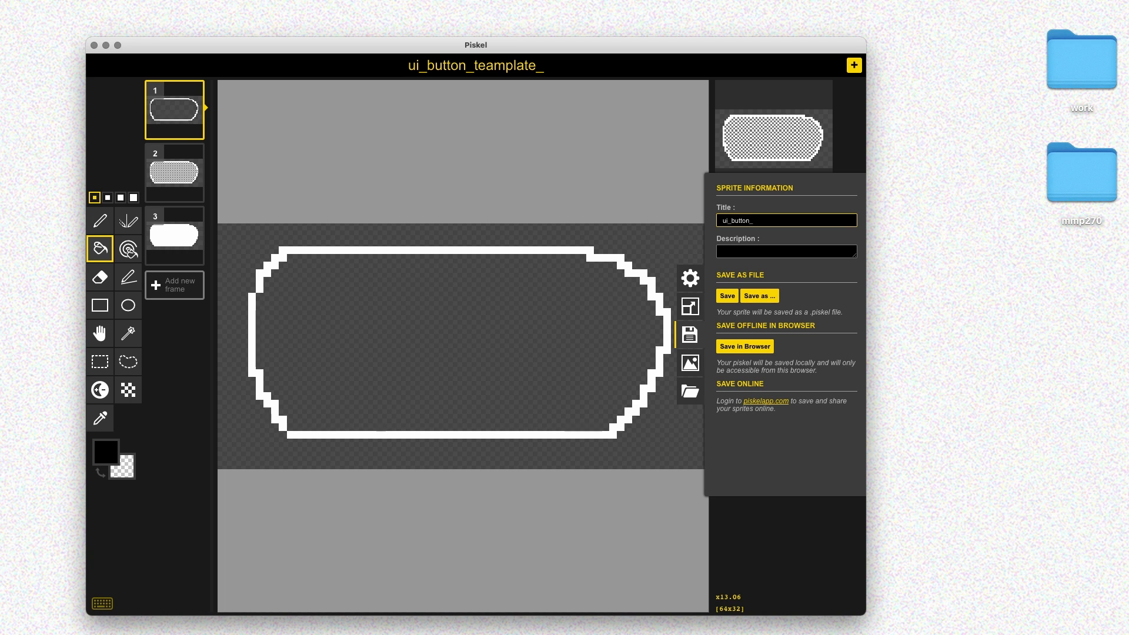
{"action": "type", "text": "quit"}
{"action": "left_click", "coordinate": [759, 295]}
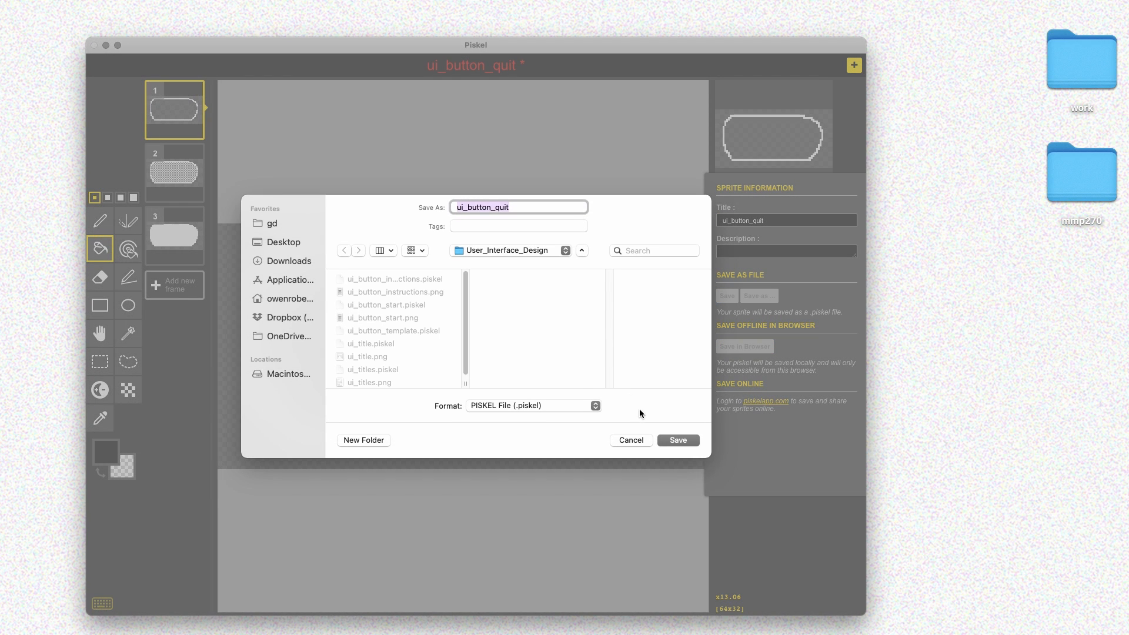
{"action": "left_click", "coordinate": [676, 440]}
{"action": "key", "text": "super+s"}
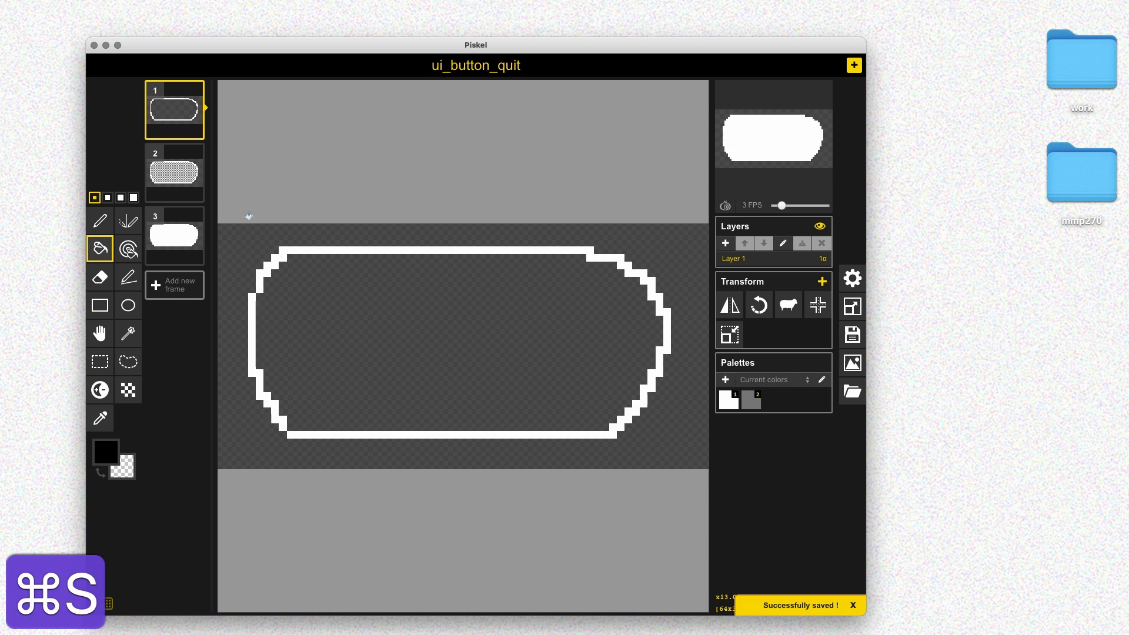
Add a blank frame, move it to second position after the outlined button, and turn on onion skin.
{"action": "left_click", "coordinate": [196, 131]}
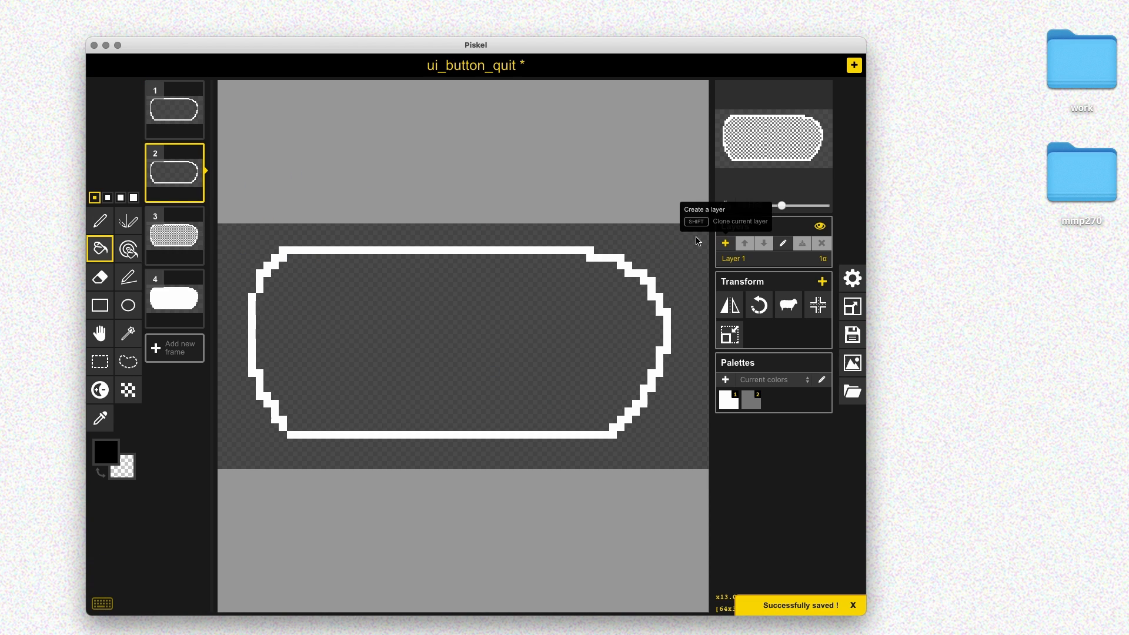
{"action": "left_click", "coordinate": [194, 155]}
{"action": "left_click", "coordinate": [175, 285]}
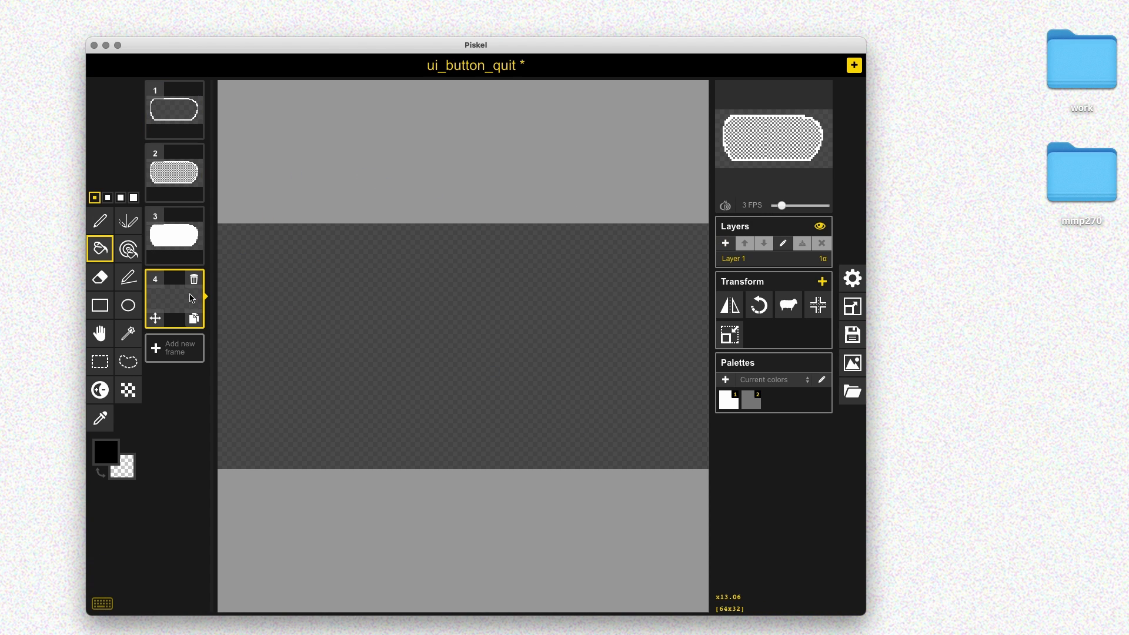
{"action": "left_click_drag", "start_coordinate": [181, 270], "coordinate": [175, 168]}
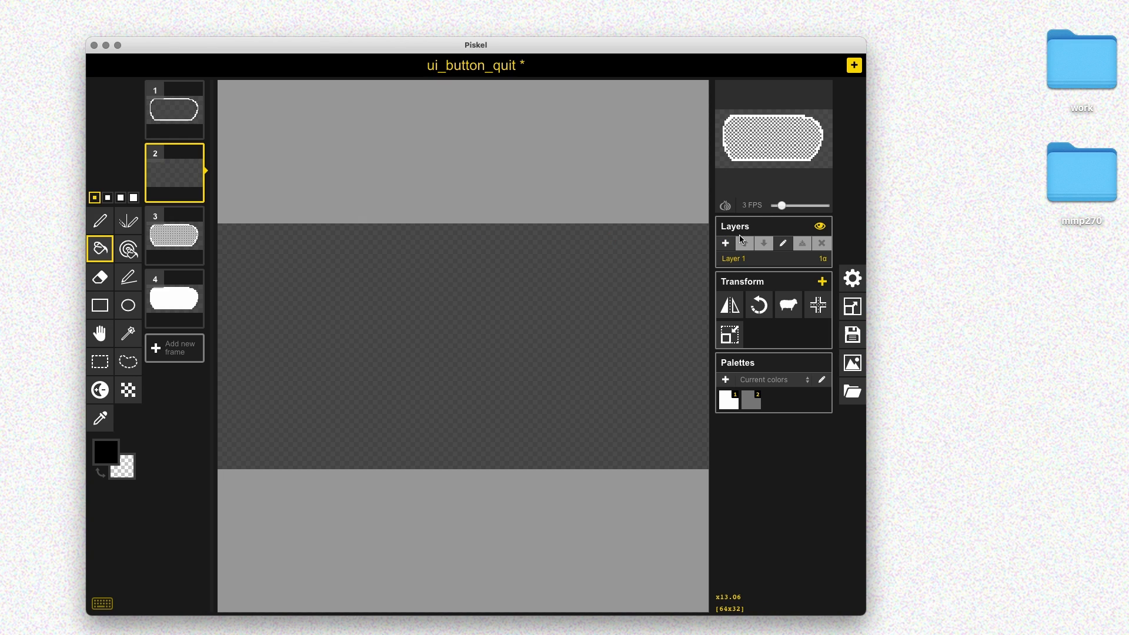
{"action": "left_click", "coordinate": [725, 205]}
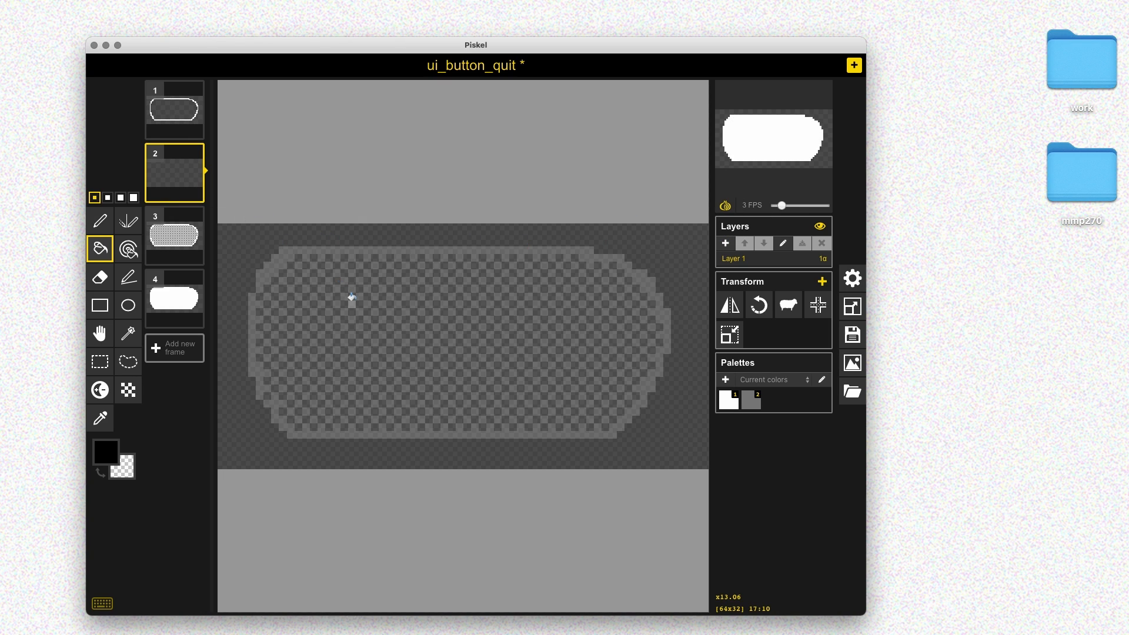
Choose the pen in white, try a one-pixel letter Q on the blank frame, and undo the strokes.
{"action": "key", "text": "p"}
{"action": "key", "text": "1"}
{"action": "mouse_move", "coordinate": [330, 297]}
{"action": "left_mouse_down"}
{"action": "mouse_move", "coordinate": [367, 358]}
{"action": "mouse_move", "coordinate": [330, 303]}
{"action": "left_mouse_up"}
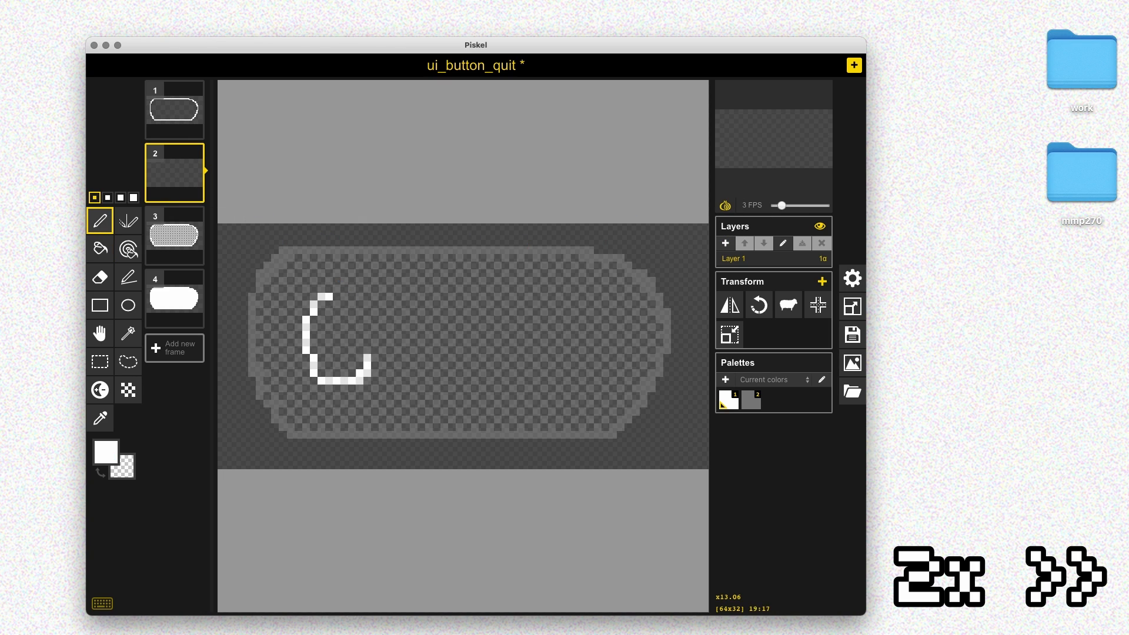
{"action": "left_click_drag", "start_coordinate": [351, 356], "coordinate": [382, 396]}
{"action": "key", "text": "super+z"}
{"action": "key", "text": "super+z"}
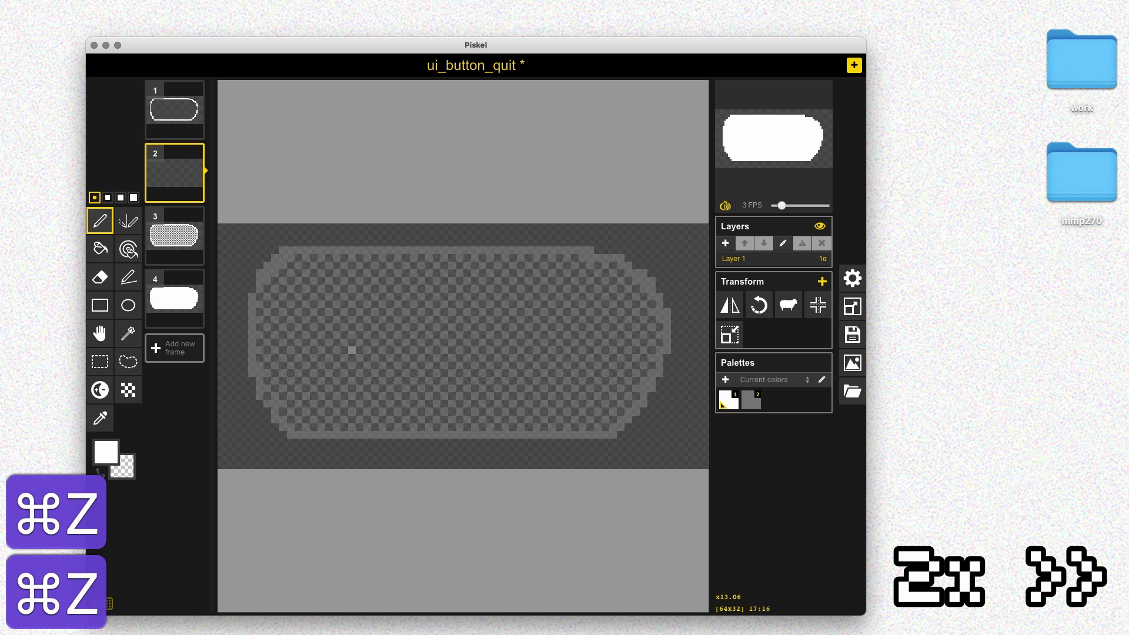
Letter Q, U and I in white with the two-pixel pen inside the onion-skinned button outline.
{"action": "key", "text": "]"}
{"action": "mouse_move", "coordinate": [352, 295]}
{"action": "left_mouse_down"}
{"action": "mouse_move", "coordinate": [330, 396]}
{"action": "mouse_move", "coordinate": [356, 300]}
{"action": "left_mouse_up"}
{"action": "left_click_drag", "start_coordinate": [337, 351], "coordinate": [375, 397]}
{"action": "mouse_move", "coordinate": [406, 312]}
{"action": "left_mouse_down"}
{"action": "mouse_move", "coordinate": [451, 304]}
{"action": "mouse_move", "coordinate": [498, 388]}
{"action": "left_mouse_up"}
{"action": "left_click_drag", "start_coordinate": [528, 304], "coordinate": [567, 300]}
{"action": "left_click_drag", "start_coordinate": [550, 299], "coordinate": [545, 365]}
{"action": "key", "text": "super+z"}
{"action": "key", "text": "z"}
{"action": "key", "text": "super+z"}
{"action": "key", "text": "super+z"}
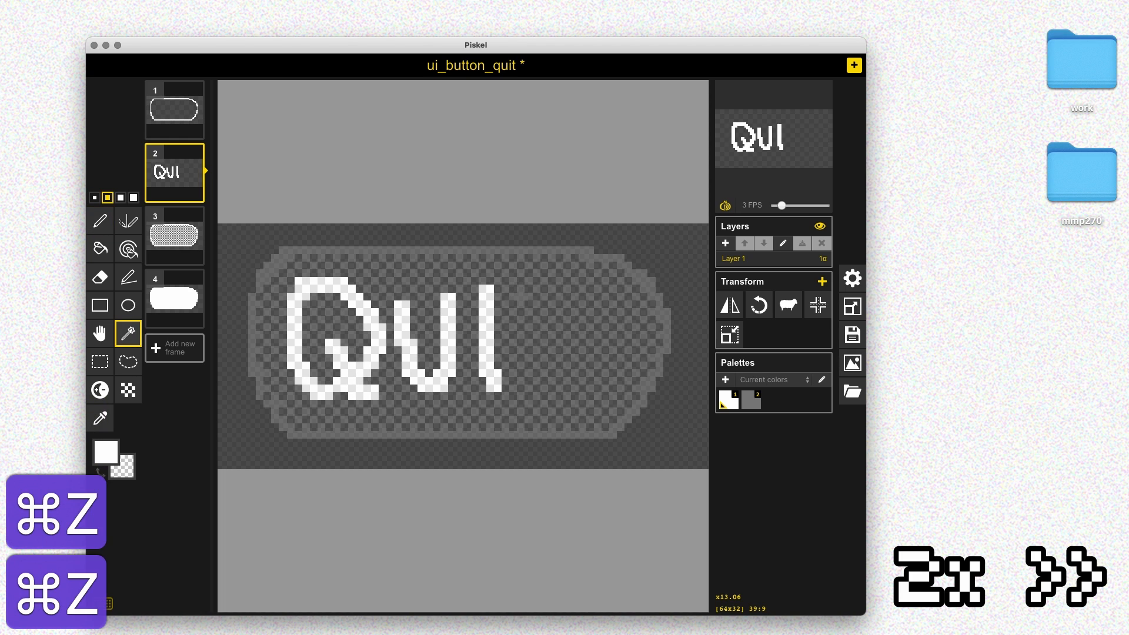
Draw a white T with the pen after the I to complete the word QUIT.
{"action": "key", "text": "p"}
{"action": "mouse_move", "coordinate": [517, 288]}
{"action": "left_mouse_down"}
{"action": "mouse_move", "coordinate": [595, 284]}
{"action": "mouse_move", "coordinate": [555, 387]}
{"action": "left_mouse_up"}
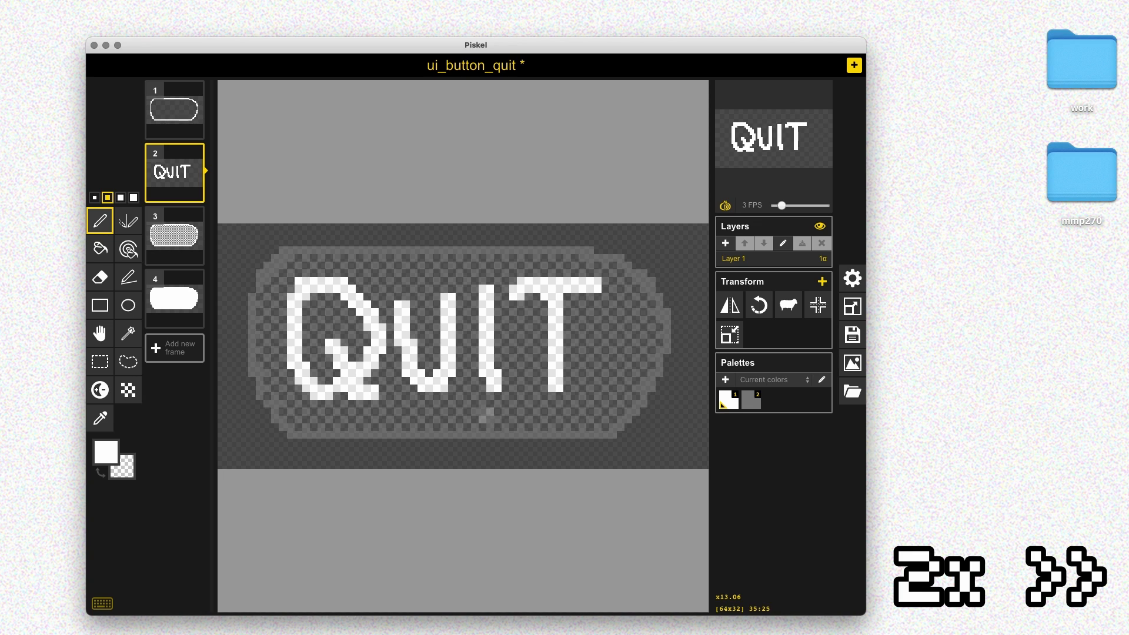
{"action": "key", "text": "e"}
{"action": "left_click_drag", "start_coordinate": [520, 304], "coordinate": [544, 304]}
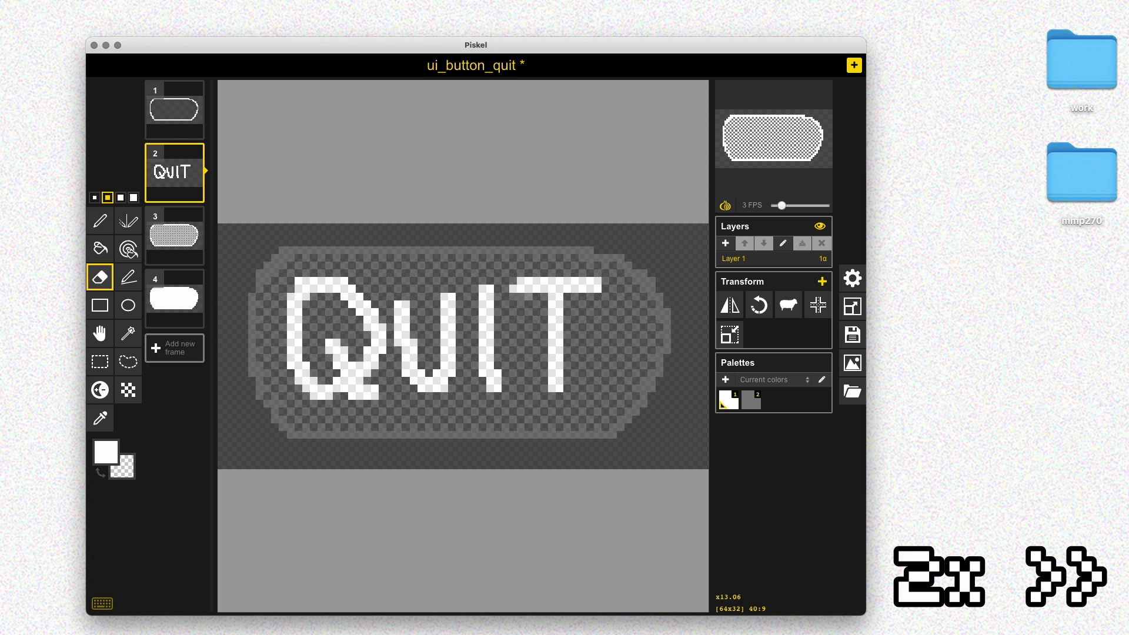
{"action": "key", "text": "super+z"}
{"action": "key", "text": "super+z"}
{"action": "key", "text": "super+z"}
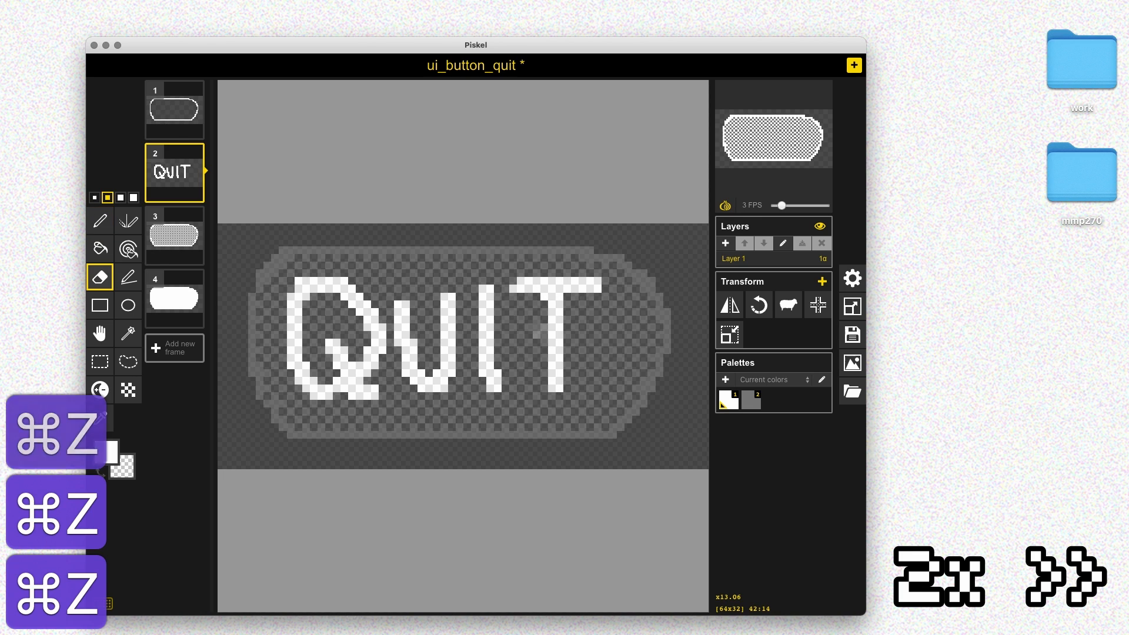
Duplicate the white QUIT frame, recolour the copy's lettering black (#000000), and save the sprite.
{"action": "key", "text": "super+s"}
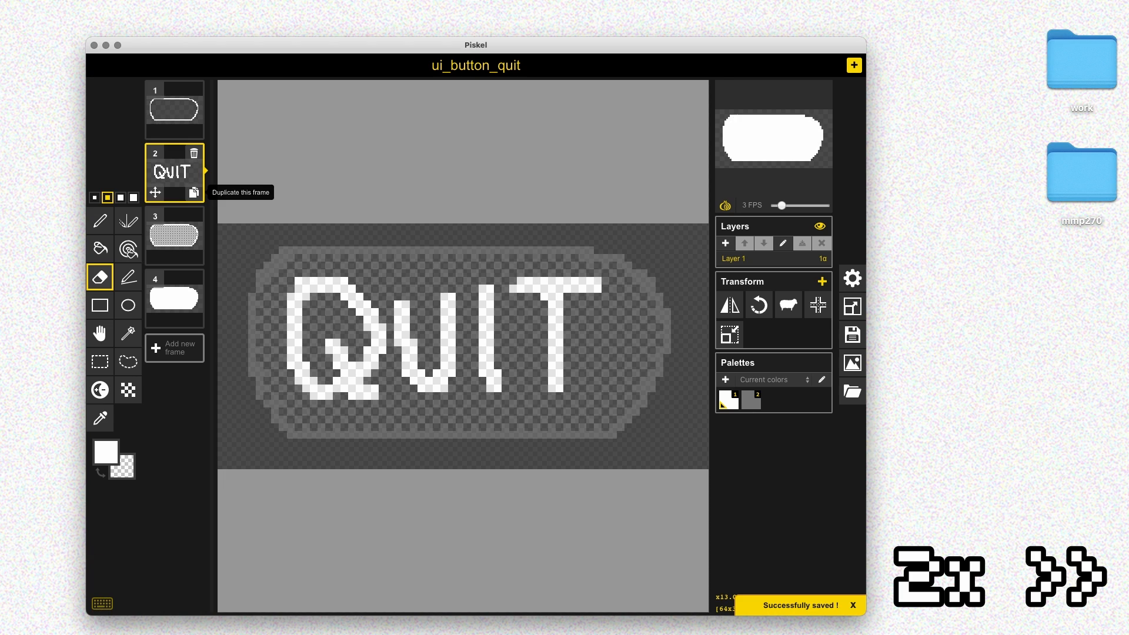
{"action": "left_click", "coordinate": [194, 192]}
{"action": "left_click", "coordinate": [106, 452]}
{"action": "key", "text": "a"}
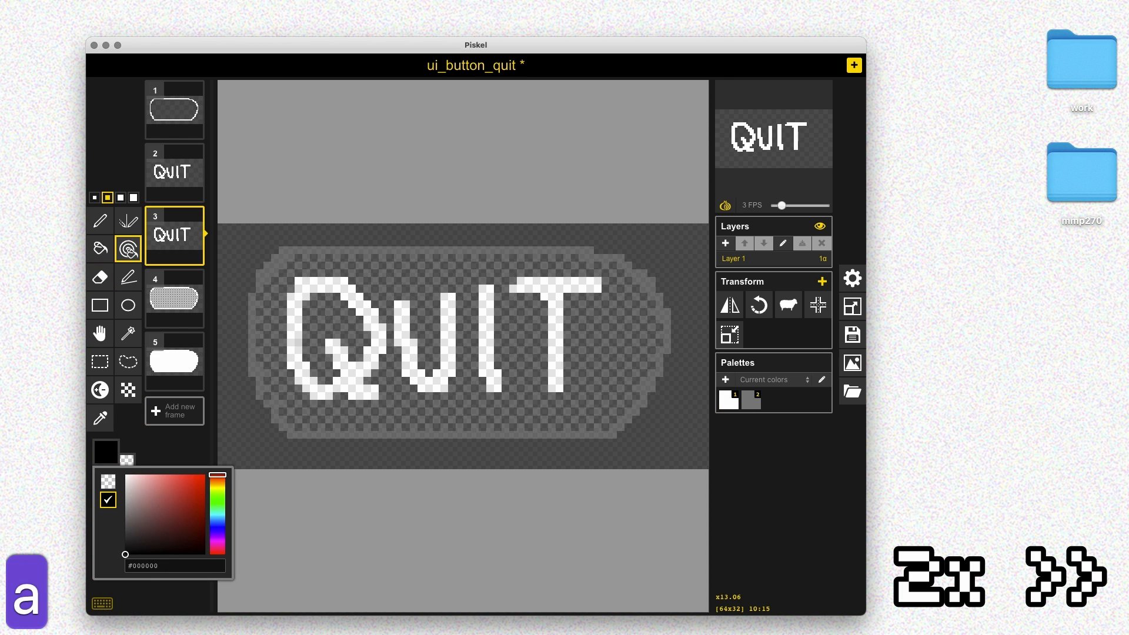
{"action": "left_click", "coordinate": [332, 348]}
{"action": "key", "text": "super+s"}
Turn off onion skin, paste the white QUIT lettering from frame 2 into the outlined button on frame 1, and save.
{"action": "left_click", "coordinate": [725, 205]}
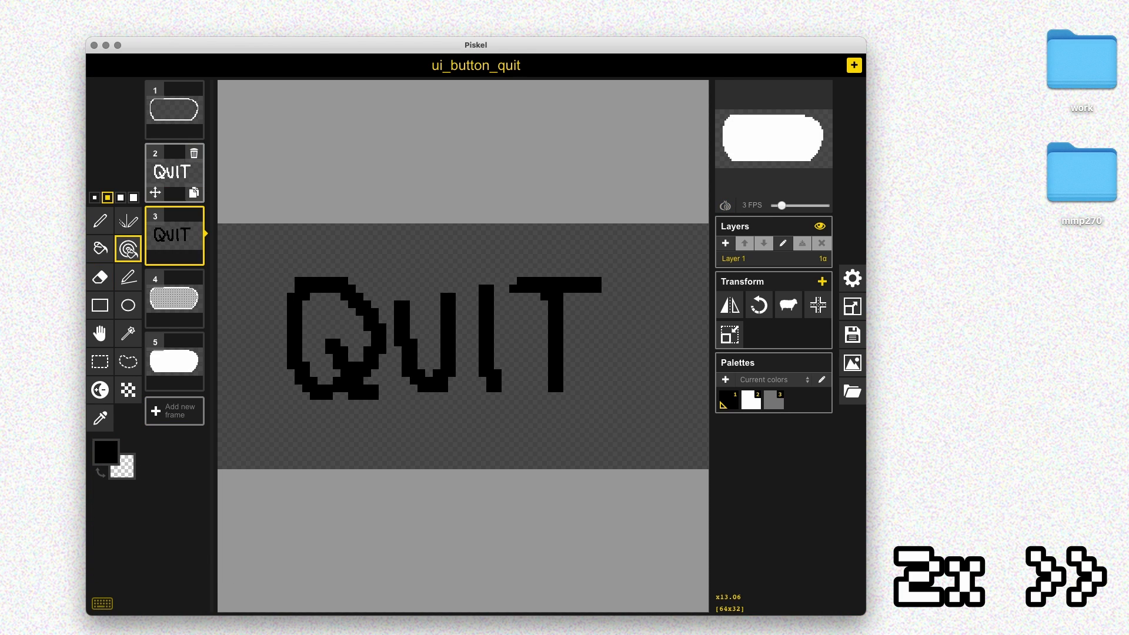
{"action": "left_click", "coordinate": [174, 177]}
{"action": "key", "text": "s"}
{"action": "left_click_drag", "start_coordinate": [263, 254], "coordinate": [624, 416]}
{"action": "key", "text": "super+c"}
{"action": "left_click", "coordinate": [174, 109]}
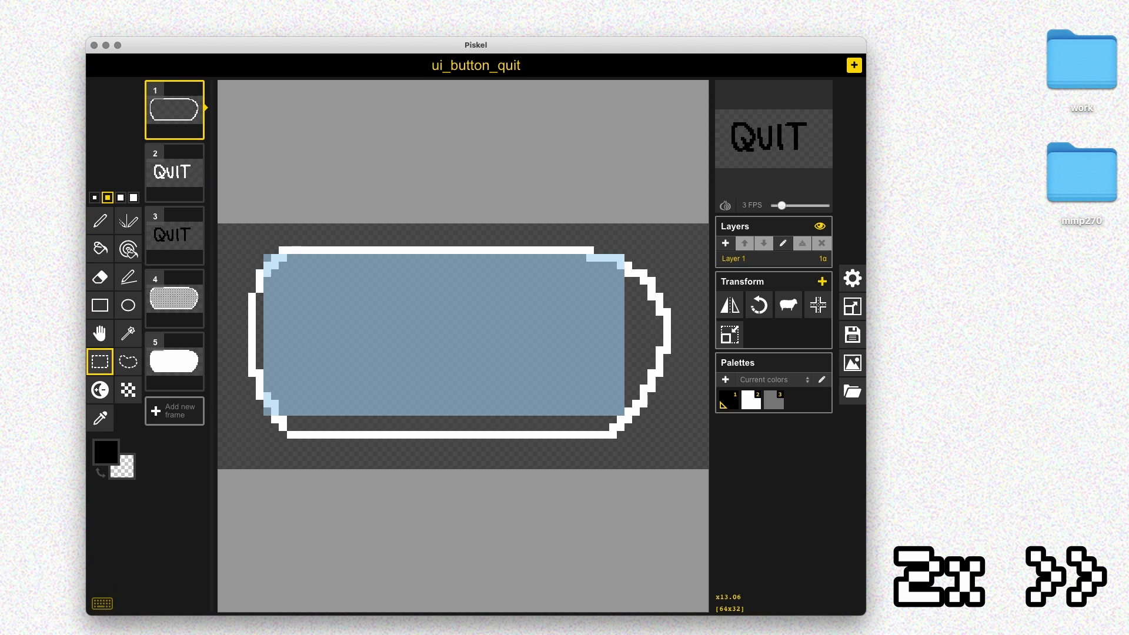
{"action": "key", "text": "super+v"}
{"action": "key", "text": "super+s"}
Duplicate the outlined QUIT button frame and fill the copy's background inside the outline with black.
{"action": "left_click", "coordinate": [194, 129]}
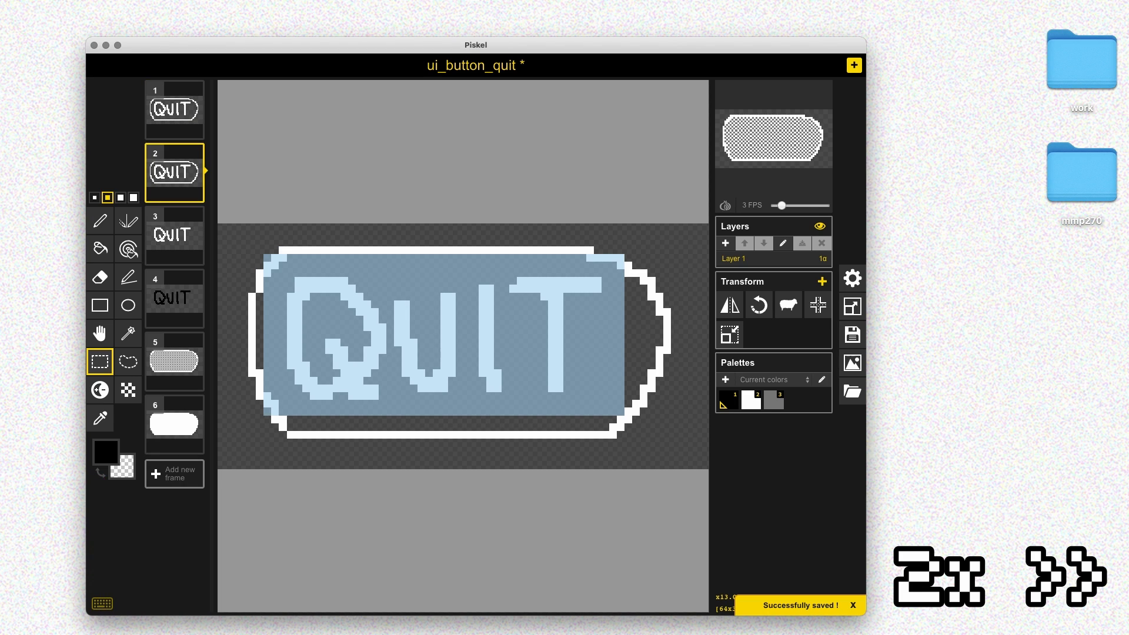
{"action": "key", "text": "g"}
{"action": "key", "text": "b"}
{"action": "left_click", "coordinate": [372, 284]}
{"action": "key", "text": "super+x"}
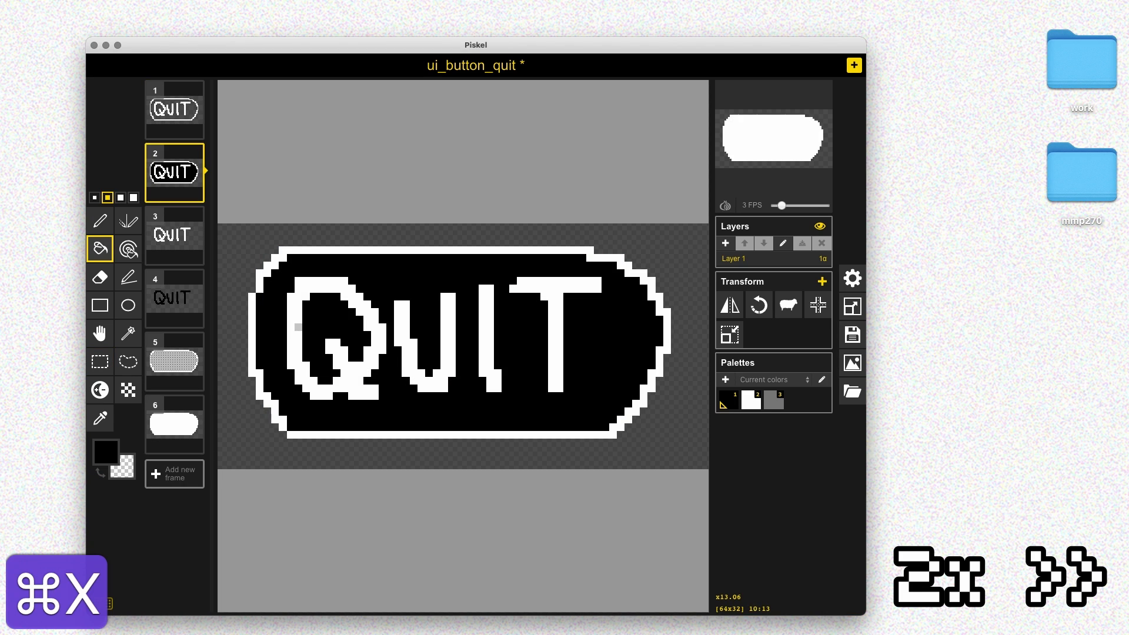
Copy the black QUIT lettering from frame 4 onto the grey and white button frames, and save the sprite.
{"action": "left_click", "coordinate": [174, 298]}
{"action": "key", "text": "s"}
{"action": "left_click_drag", "start_coordinate": [263, 238], "coordinate": [602, 423]}
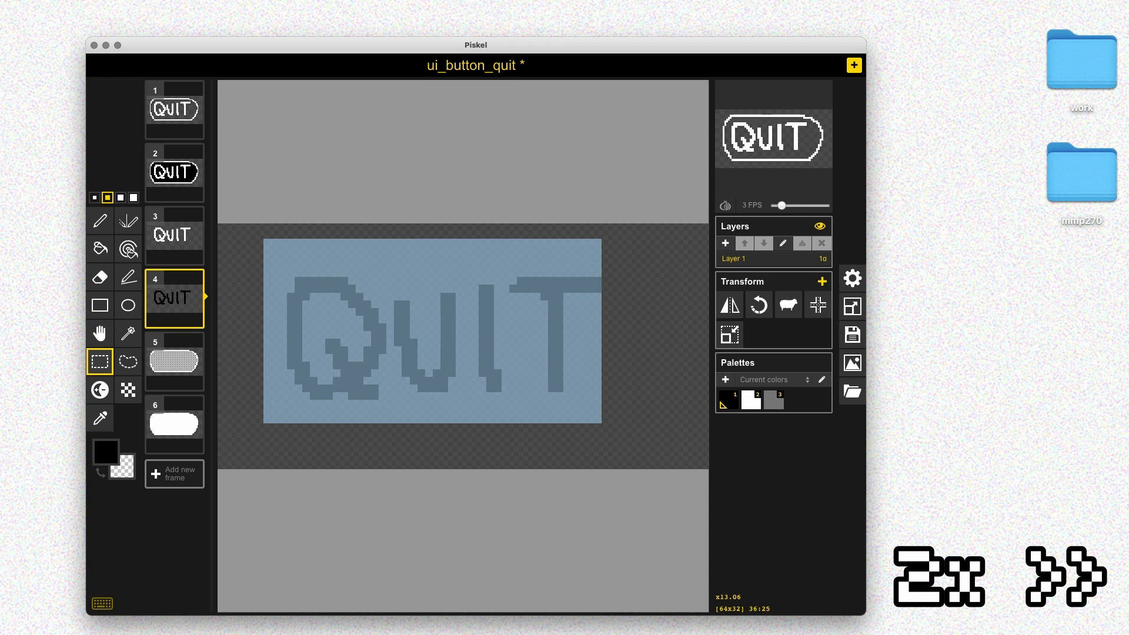
{"action": "key", "text": "super+c"}
{"action": "key", "text": "Down"}
{"action": "key", "text": "super+v"}
{"action": "key", "text": "Down"}
{"action": "key", "text": "super+v"}
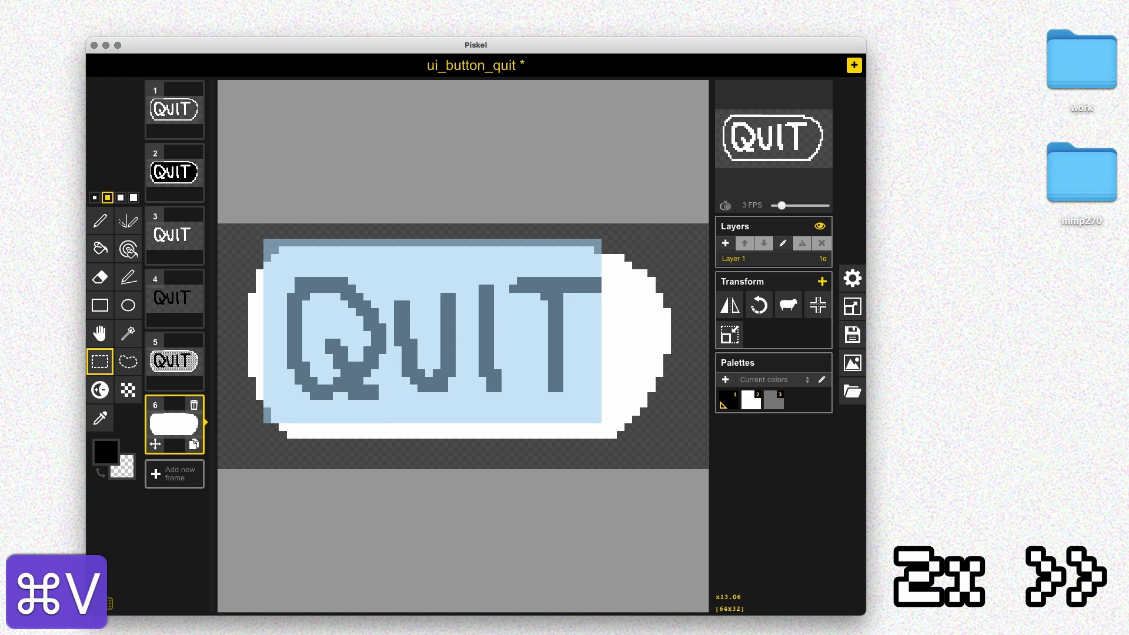
{"action": "key", "text": "super+s"}
Delete the two frames that hold only the white and black QUIT lettering, and save the sprite.
{"action": "scroll", "coordinate": [103, 427], "scroll_direction": "down", "scroll_amount": 1}
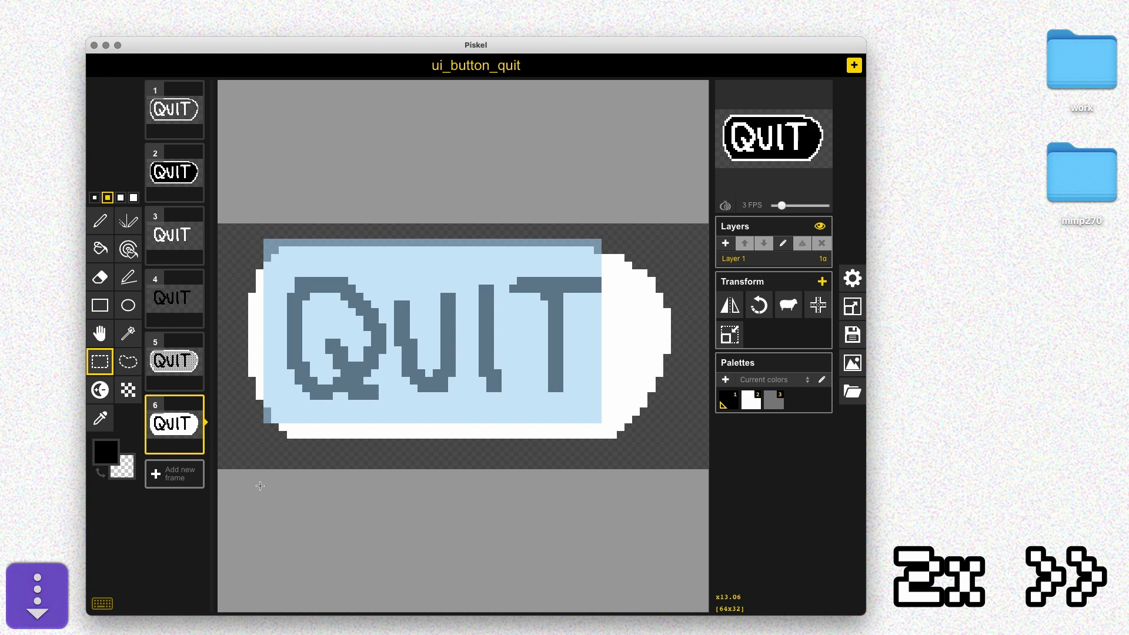
{"action": "left_click", "coordinate": [194, 216]}
{"action": "left_click", "coordinate": [194, 216]}
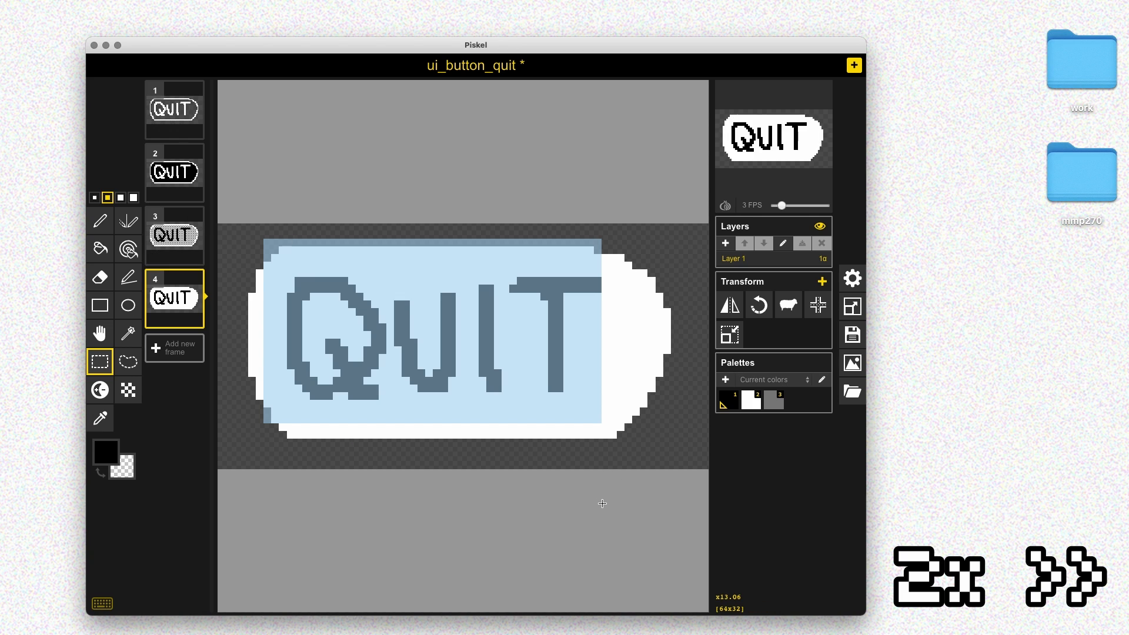
{"action": "key", "text": "super+s"}
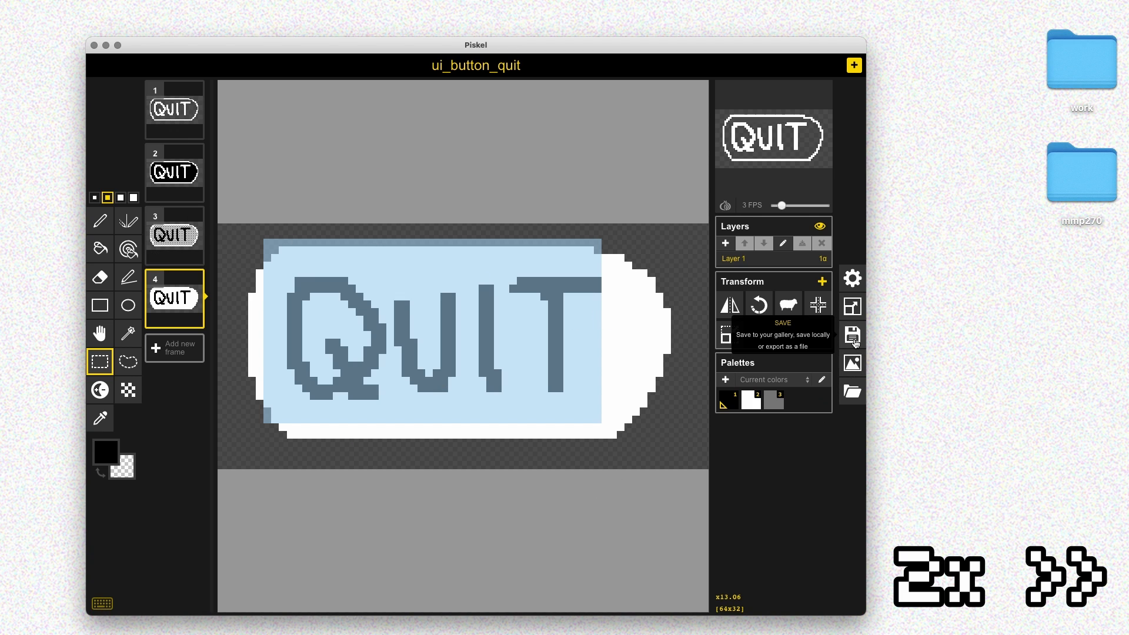
Export the frames as a PNG spritesheet named ui_button_quit in the User_Interface_Design folder.
{"action": "left_click", "coordinate": [855, 362]}
{"action": "left_click", "coordinate": [737, 336]}
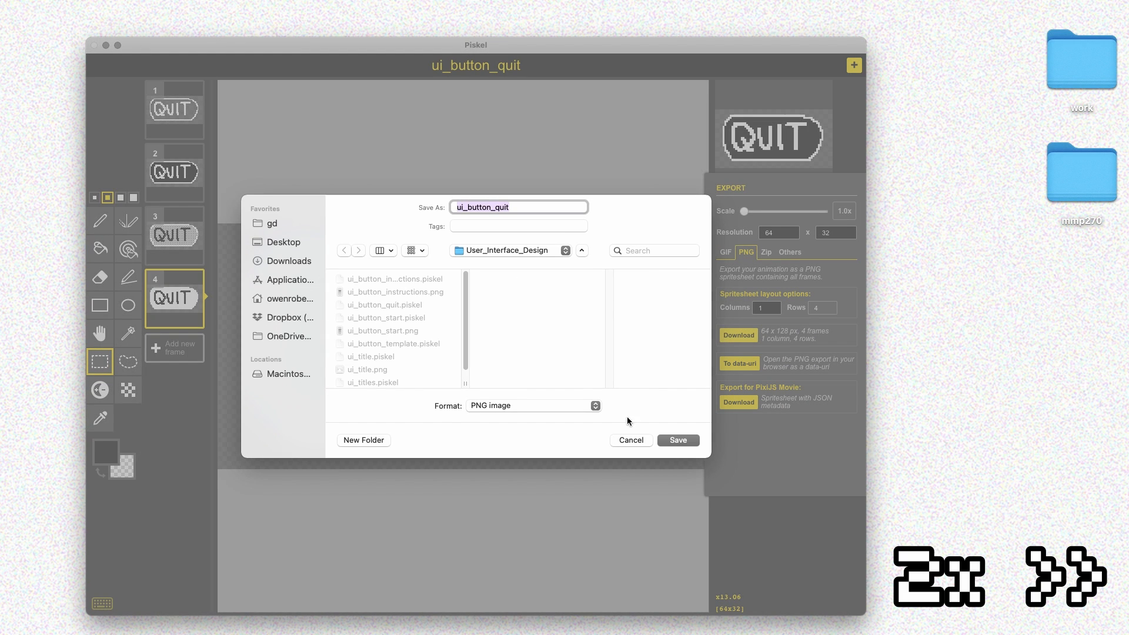
{"action": "left_click", "coordinate": [672, 440]}
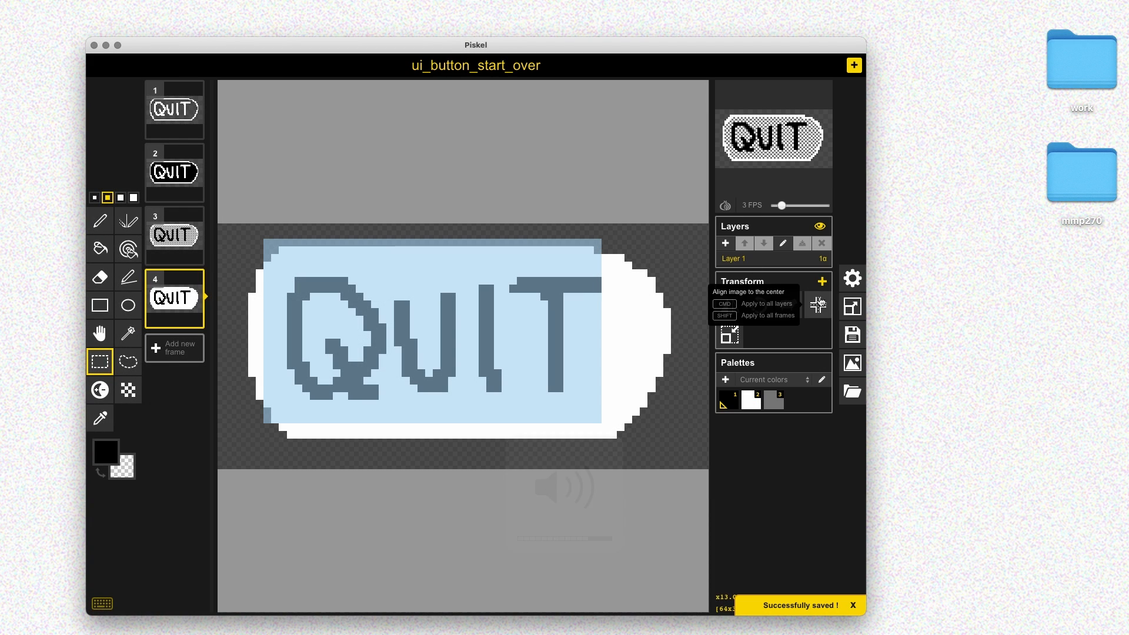
Open ui_button_template.piskel from the User_Interface_Design folder in place of the QUIT button and clear the leftover selection.
{"action": "left_click", "coordinate": [852, 391]}
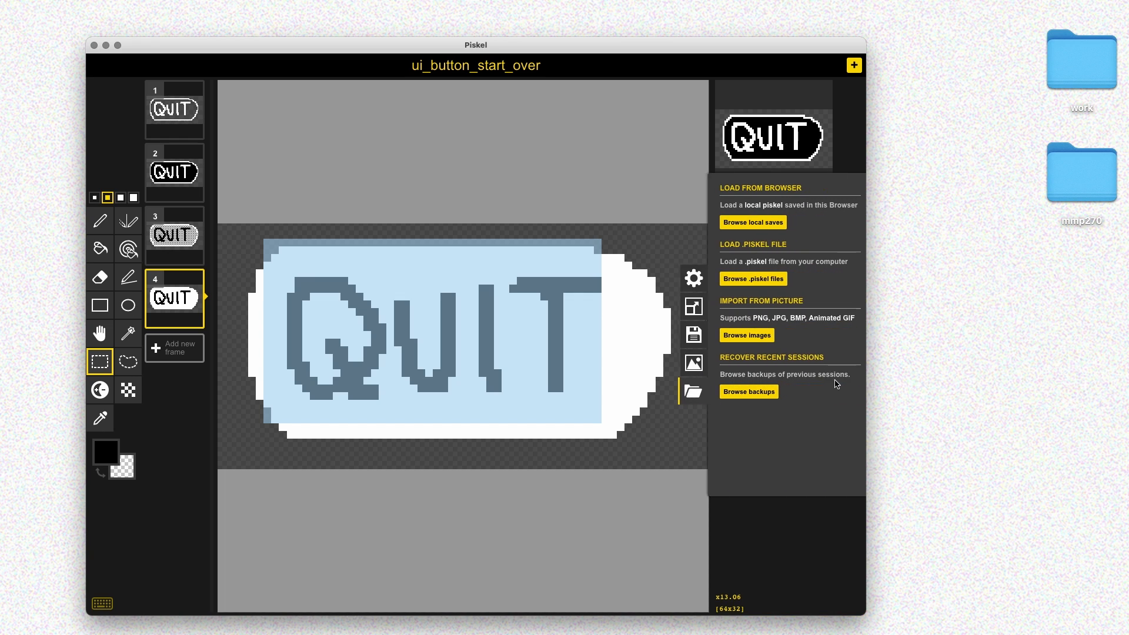
{"action": "left_click", "coordinate": [750, 278]}
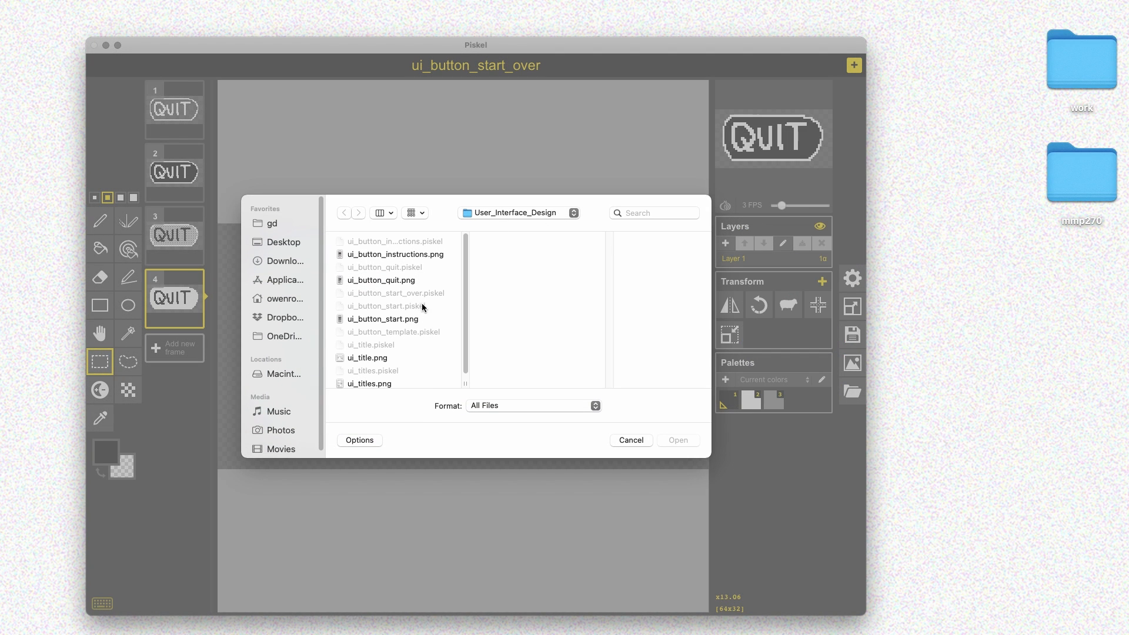
{"action": "left_click", "coordinate": [414, 333]}
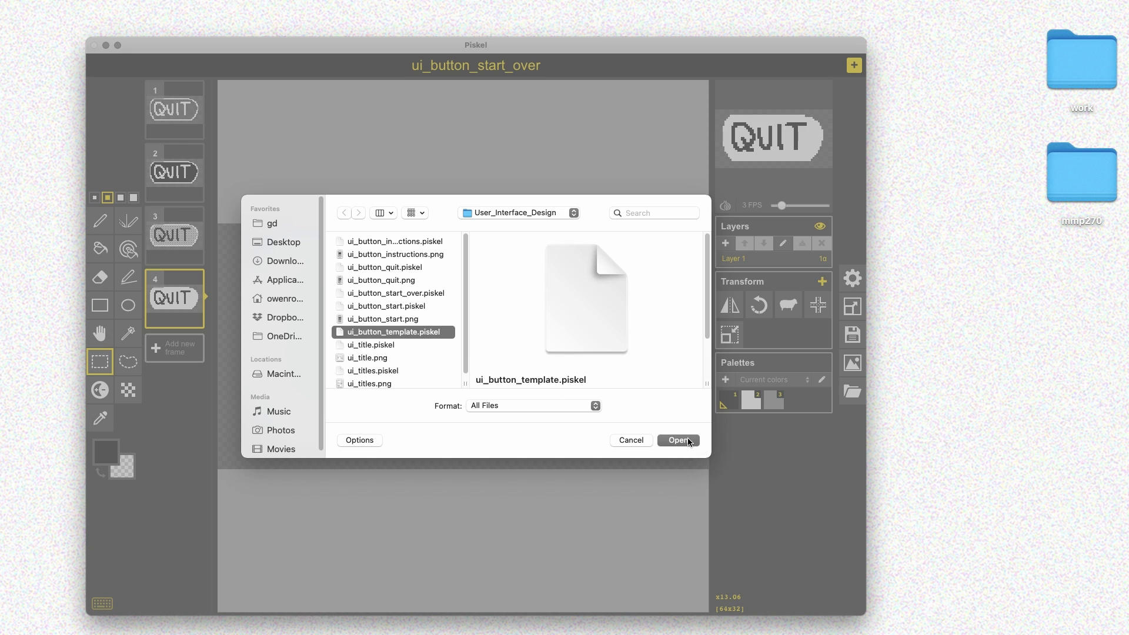
{"action": "left_click", "coordinate": [678, 440]}
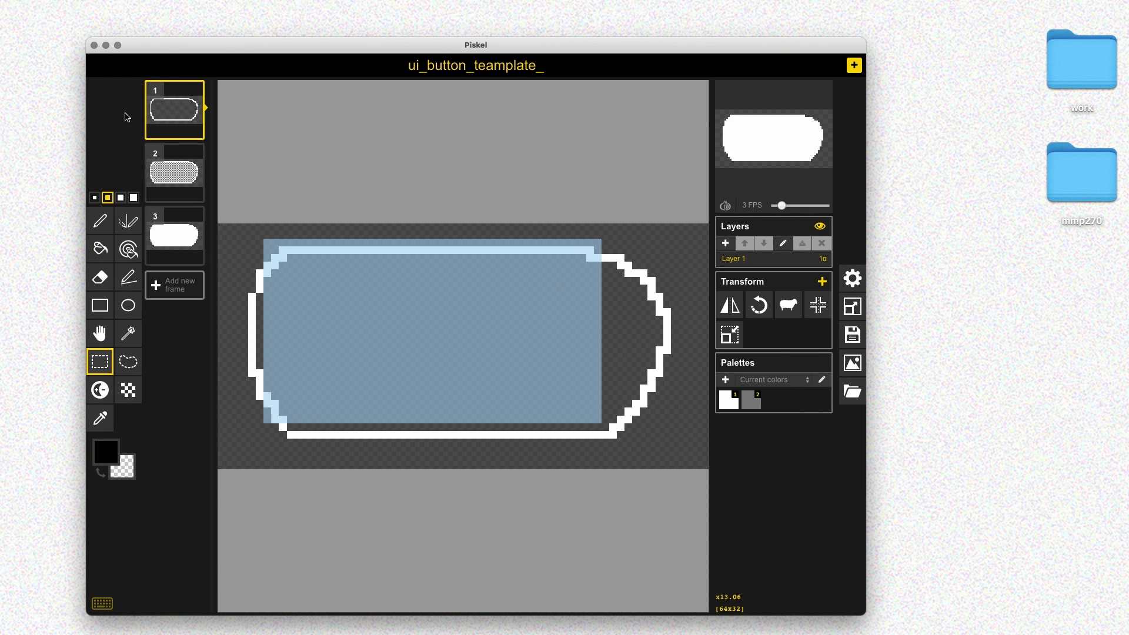
{"action": "left_click", "coordinate": [380, 217]}
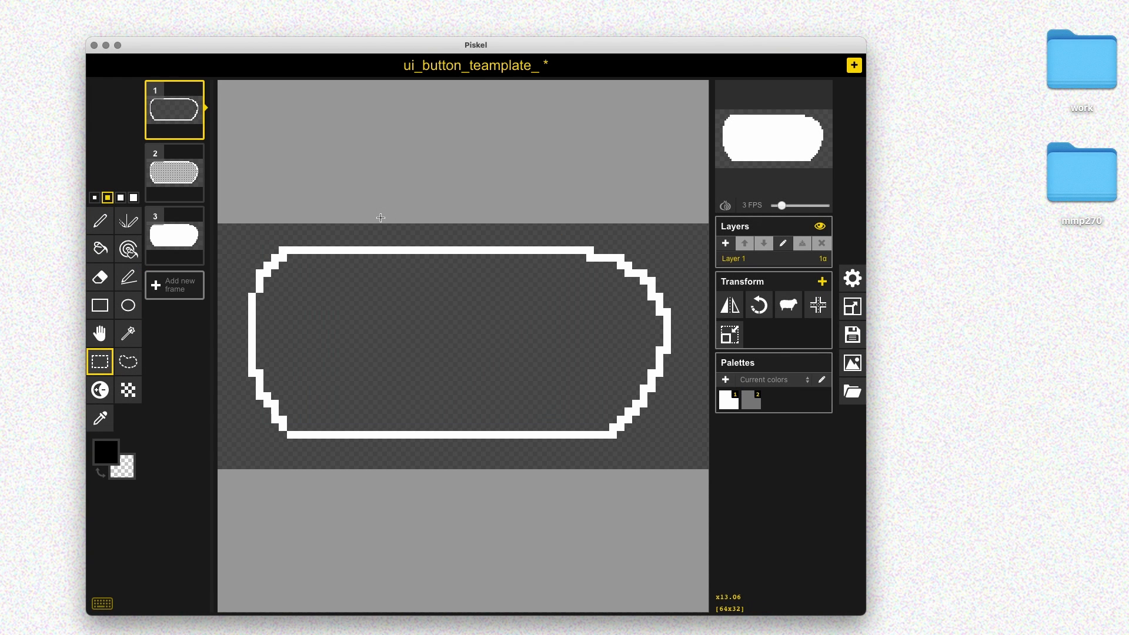
Retitle the sprite ui_button_start_over and save it as a new PISKEL file.
{"action": "left_click", "coordinate": [852, 334]}
{"action": "left_click", "coordinate": [800, 220]}
{"action": "left_click_drag", "start_coordinate": [751, 222], "coordinate": [890, 243]}
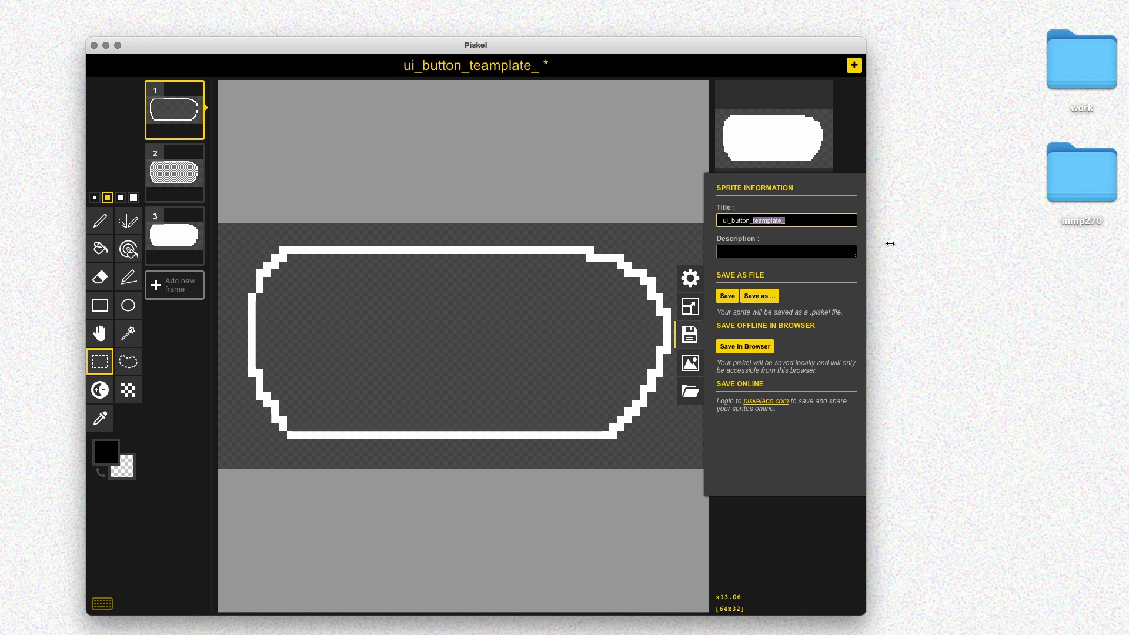
{"action": "type", "text": "start_over"}
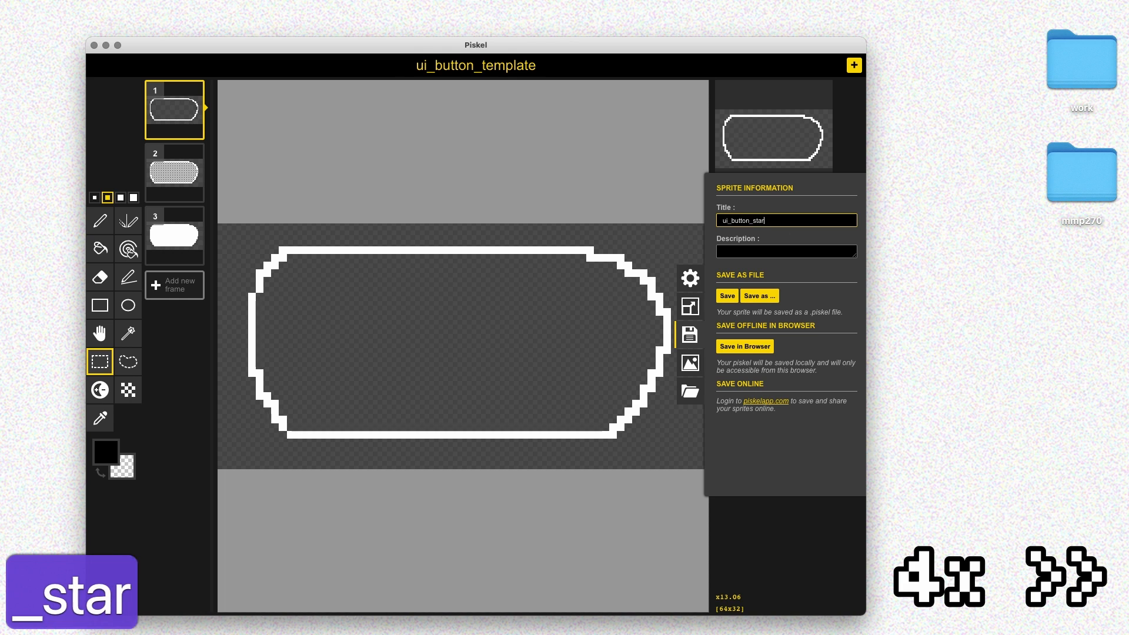
{"action": "left_click", "coordinate": [759, 295]}
{"action": "left_click", "coordinate": [510, 391]}
{"action": "key", "text": "cmd+s"}
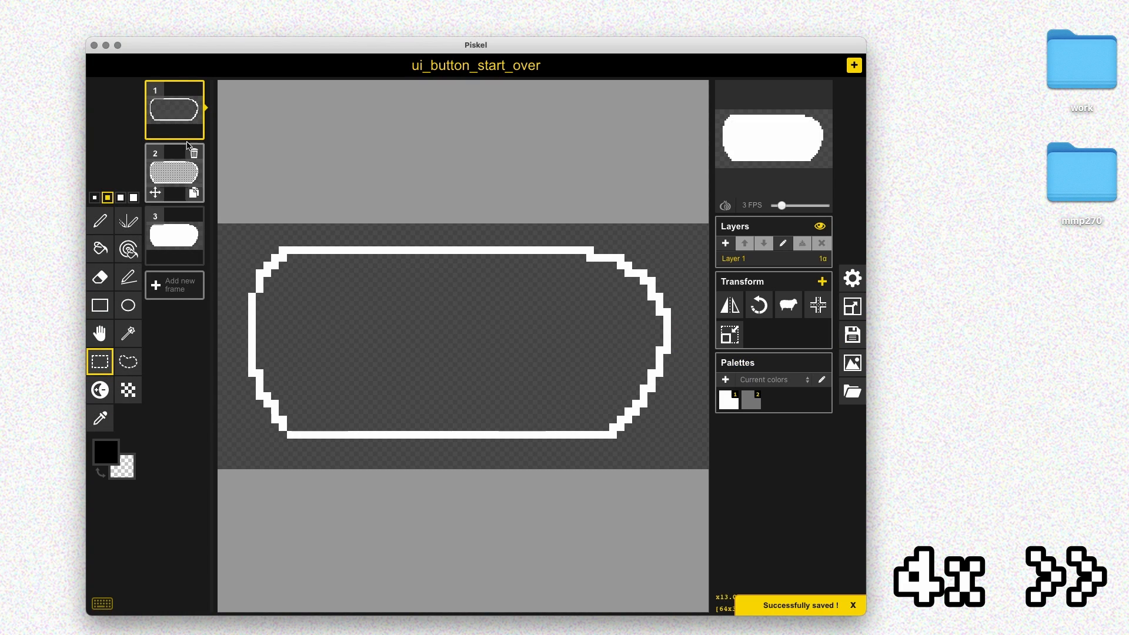
Add a blank frame in second position with onion skin on, and ready the pen in white.
{"action": "left_click", "coordinate": [175, 285]}
{"action": "key", "text": "alt+o"}
{"action": "left_click", "coordinate": [100, 220]}
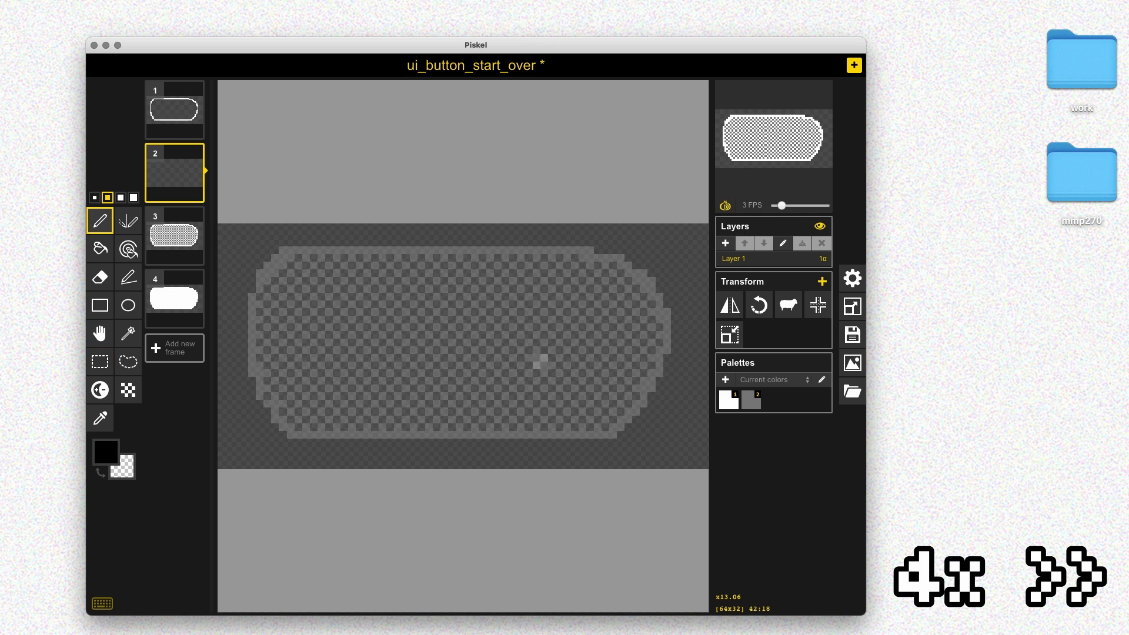
{"action": "left_click", "coordinate": [729, 400]}
{"action": "left_click_drag", "start_coordinate": [327, 294], "coordinate": [294, 376]}
{"action": "left_click_drag", "start_coordinate": [349, 300], "coordinate": [379, 293]}
{"action": "mouse_move", "coordinate": [364, 297]}
{"action": "left_mouse_down"}
{"action": "mouse_move", "coordinate": [371, 377]}
{"action": "mouse_move", "coordinate": [433, 369]}
{"action": "left_mouse_up"}
{"action": "left_click_drag", "start_coordinate": [406, 347], "coordinate": [425, 346]}
{"action": "mouse_move", "coordinate": [447, 301]}
{"action": "left_mouse_down"}
{"action": "mouse_move", "coordinate": [456, 377]}
{"action": "mouse_move", "coordinate": [508, 378]}
{"action": "left_mouse_up"}
{"action": "left_click_drag", "start_coordinate": [500, 307], "coordinate": [573, 307]}
{"action": "left_click_drag", "start_coordinate": [540, 315], "coordinate": [535, 387]}
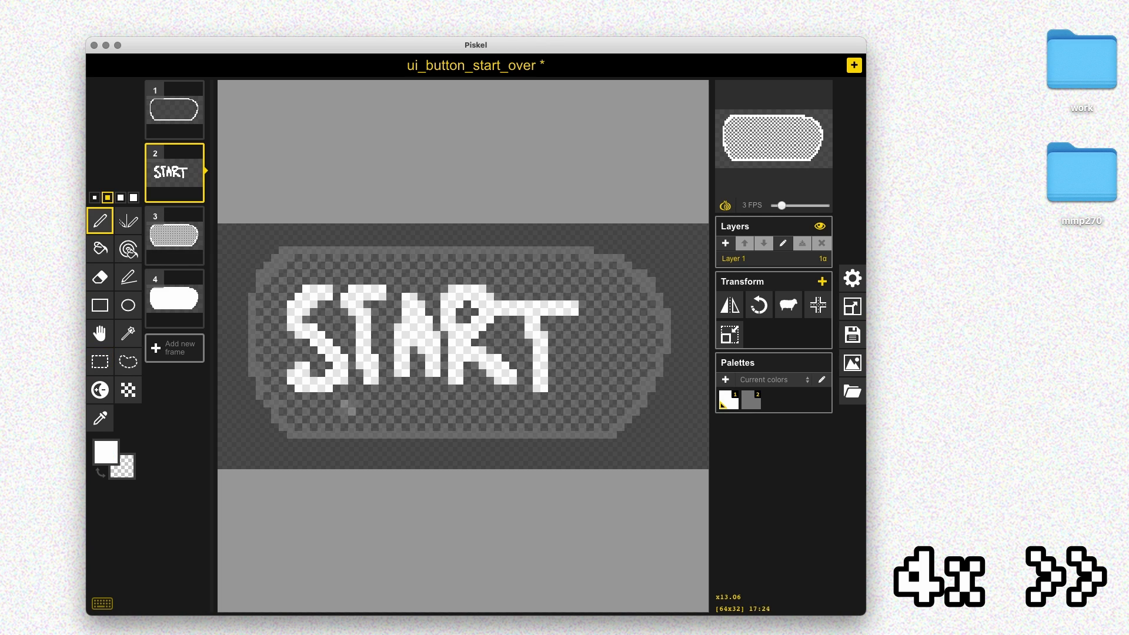
{"action": "key", "text": "super+z"}
{"action": "key", "text": "super+z"}
{"action": "key", "text": "super+z"}
{"action": "key", "text": "super+z"}
{"action": "key", "text": "super+z"}
{"action": "key", "text": "super+z"}
{"action": "key", "text": "super+z"}
{"action": "key", "text": "super+z"}
{"action": "key", "text": "super+z"}
Letter START in white with the one-pixel pen in the left half of the onion-skinned button.
{"action": "left_click", "coordinate": [95, 198]}
{"action": "left_click_drag", "start_coordinate": [321, 289], "coordinate": [283, 357]}
{"action": "key", "text": "super+z"}
{"action": "key", "text": "super+z"}
{"action": "left_click_drag", "start_coordinate": [321, 312], "coordinate": [344, 311]}
{"action": "mouse_move", "coordinate": [328, 311]}
{"action": "left_mouse_down"}
{"action": "mouse_move", "coordinate": [329, 358]}
{"action": "mouse_move", "coordinate": [382, 350]}
{"action": "left_mouse_up"}
{"action": "left_click_drag", "start_coordinate": [398, 311], "coordinate": [398, 350]}
{"action": "key", "text": "super+z"}
Letter OVER in white after START, redrawing unsatisfactory strokes, and save the sprite.
{"action": "mouse_move", "coordinate": [559, 296]}
{"action": "left_mouse_down"}
{"action": "mouse_move", "coordinate": [543, 349]}
{"action": "mouse_move", "coordinate": [589, 350]}
{"action": "mouse_move", "coordinate": [589, 327]}
{"action": "mouse_move", "coordinate": [612, 349]}
{"action": "left_mouse_up"}
{"action": "key", "text": "super+z"}
{"action": "key", "text": "super+z"}
{"action": "key", "text": "super+z"}
{"action": "left_click_drag", "start_coordinate": [605, 312], "coordinate": [612, 350]}
{"action": "key", "text": "super+z"}
{"action": "left_click_drag", "start_coordinate": [613, 304], "coordinate": [628, 342]}
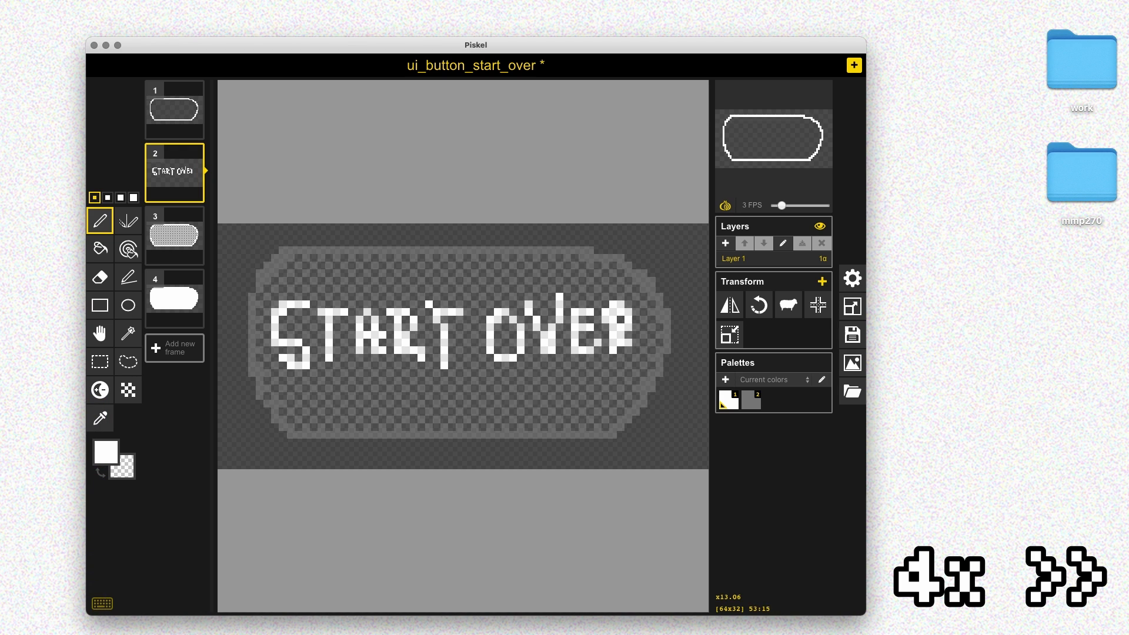
{"action": "key", "text": "super+s"}
Duplicate the white START OVER frame, recolour the copy's lettering black (#000000), and save the sprite.
{"action": "left_click", "coordinate": [194, 192]}
{"action": "left_click", "coordinate": [106, 452]}
{"action": "left_click", "coordinate": [126, 552]}
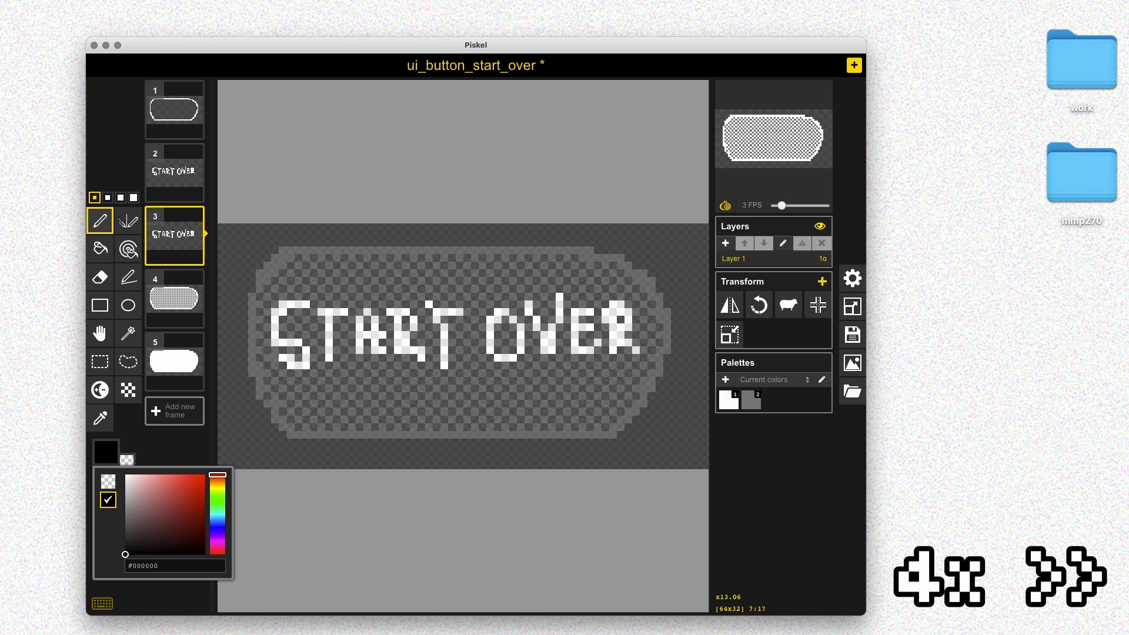
{"action": "key", "text": "a"}
{"action": "left_click", "coordinate": [275, 334]}
{"action": "key", "text": "super+s"}
Copy the white START OVER lettering from frame 2 into the outlined button on frame 1.
{"action": "left_click", "coordinate": [176, 172]}
{"action": "key", "text": "s"}
{"action": "left_click_drag", "start_coordinate": [245, 296], "coordinate": [659, 381]}
{"action": "key", "text": "super+c"}
{"action": "left_click", "coordinate": [175, 110]}
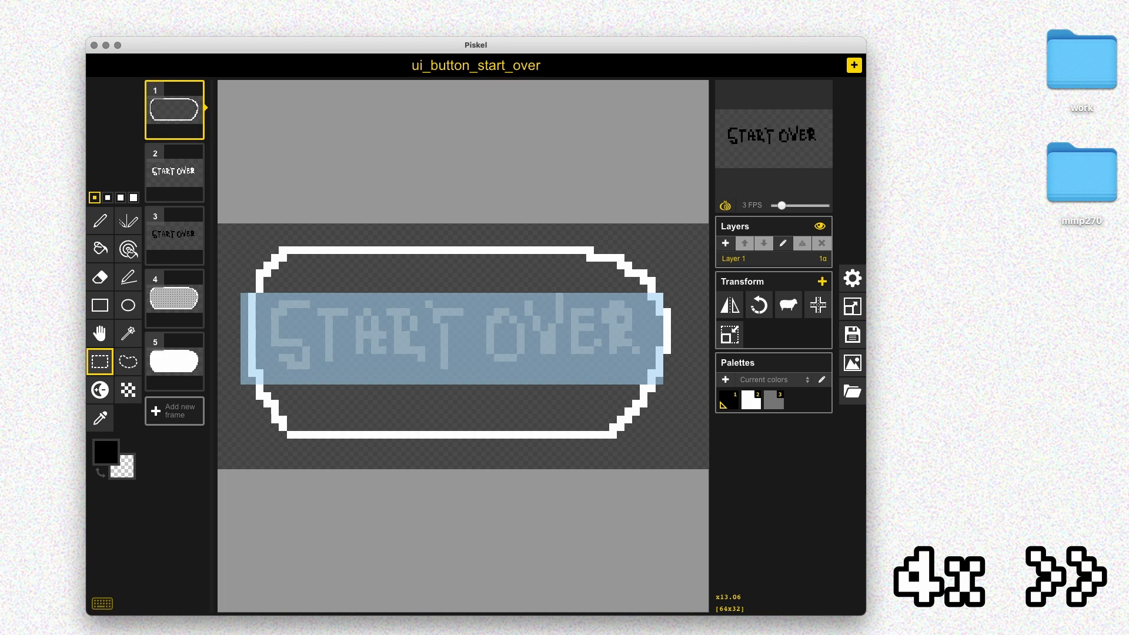
{"action": "key", "text": "super+v"}
{"action": "scroll", "coordinate": [463, 294], "scroll_direction": "down", "scroll_amount": 1}
Duplicate the outlined START OVER button, fill the copy's background and enclosed letter gaps with black, and save.
{"action": "left_click", "coordinate": [195, 128]}
{"action": "key", "text": "b"}
{"action": "left_click", "coordinate": [330, 270]}
{"action": "key", "text": "super+s"}
{"action": "left_click", "coordinate": [373, 325]}
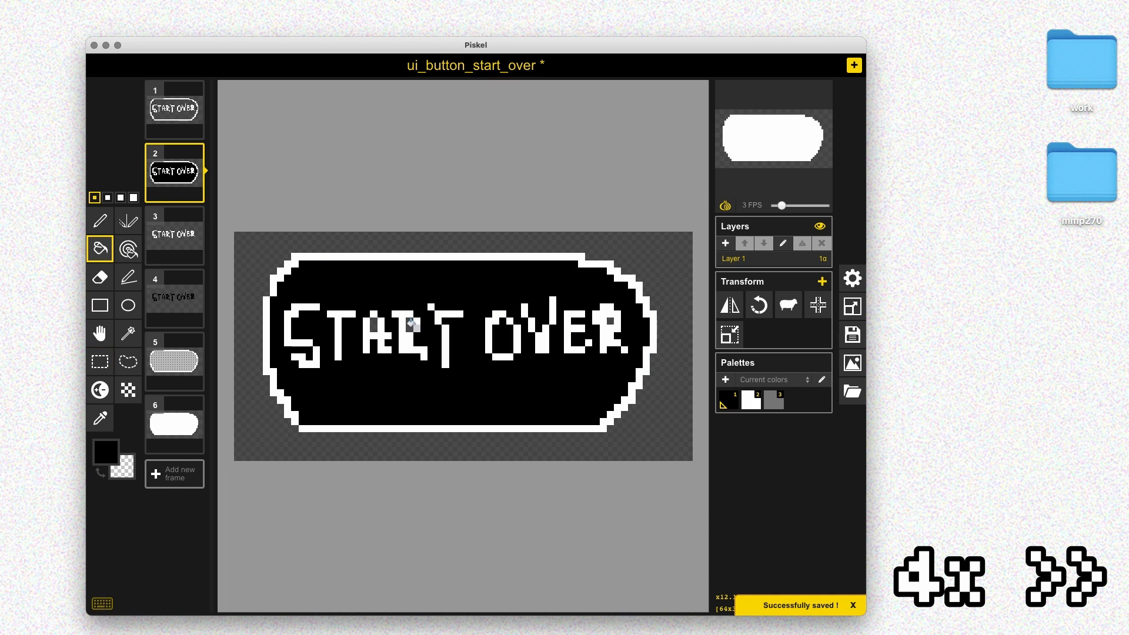
{"action": "left_click", "coordinate": [416, 325]}
{"action": "key", "text": "super+s"}
Delete the frame with only white lettering, turn off onion skin, and copy the black START OVER lettering.
{"action": "left_click", "coordinate": [175, 235]}
{"action": "left_click", "coordinate": [195, 215]}
{"action": "key", "text": "s"}
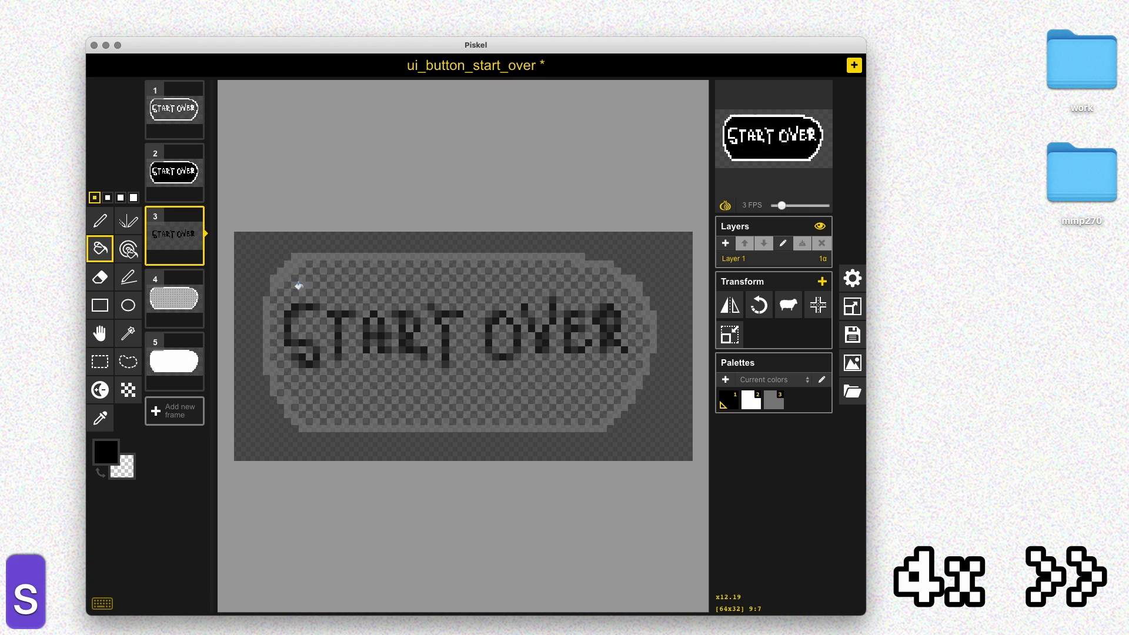
{"action": "left_click_drag", "start_coordinate": [266, 264], "coordinate": [647, 415]}
{"action": "left_click", "coordinate": [725, 208]}
{"action": "key", "text": "super+c"}
Paste the black START OVER lettering onto the grey button on frame 4 and the white button on frame 5.
{"action": "left_click", "coordinate": [196, 317]}
{"action": "left_click", "coordinate": [196, 341]}
{"action": "key", "text": "super+v"}
{"action": "left_click", "coordinate": [175, 361]}
{"action": "key", "text": "super+v"}
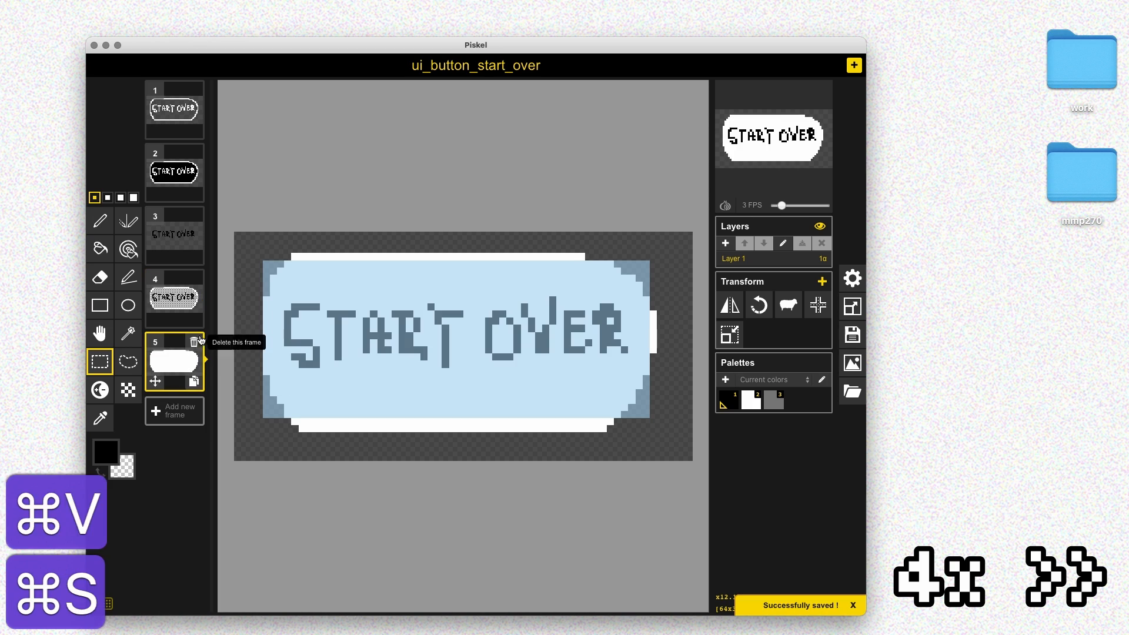
Delete the frame holding only black START OVER lettering and save the ui_button_start_over sprite.
{"action": "left_click", "coordinate": [196, 215]}
{"action": "key", "text": "super+s"}
{"action": "left_click", "coordinate": [852, 335]}
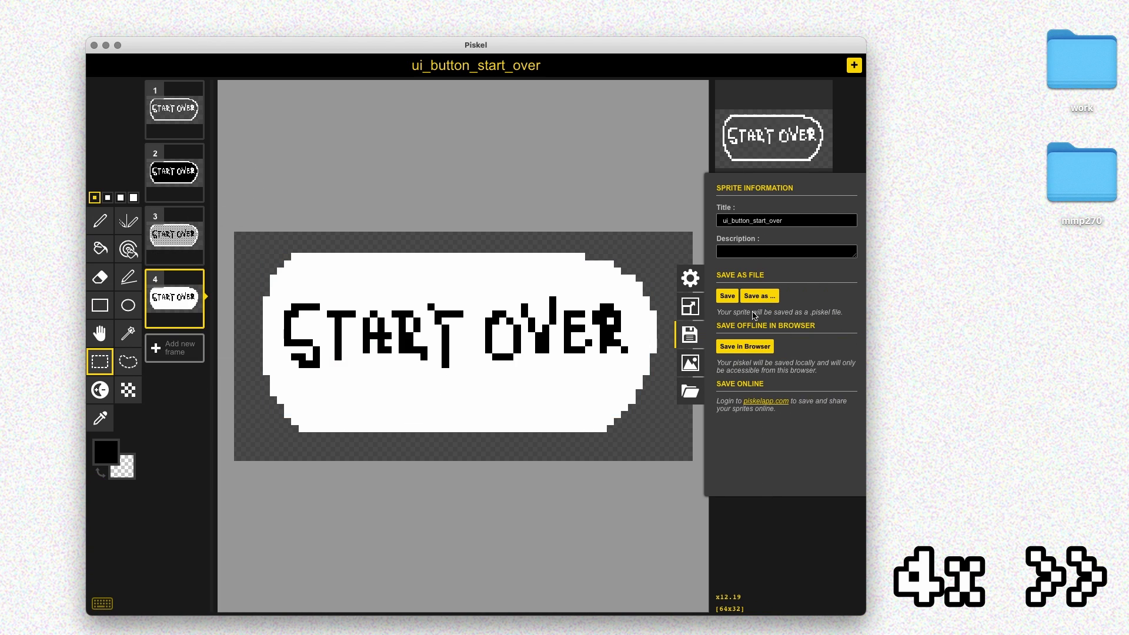
{"action": "left_click", "coordinate": [690, 362]}
{"action": "left_click", "coordinate": [735, 337]}
{"action": "left_click", "coordinate": [685, 445]}
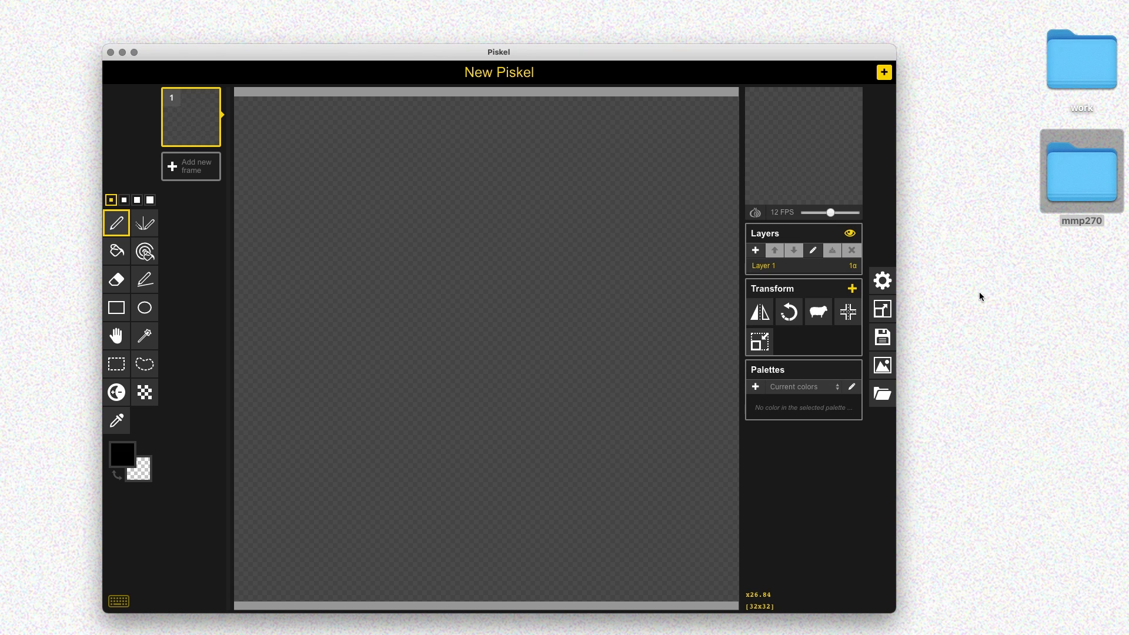
Open the ui_titles.piskel file from the User_Interface_Design folder.
{"action": "left_click", "coordinate": [882, 393]}
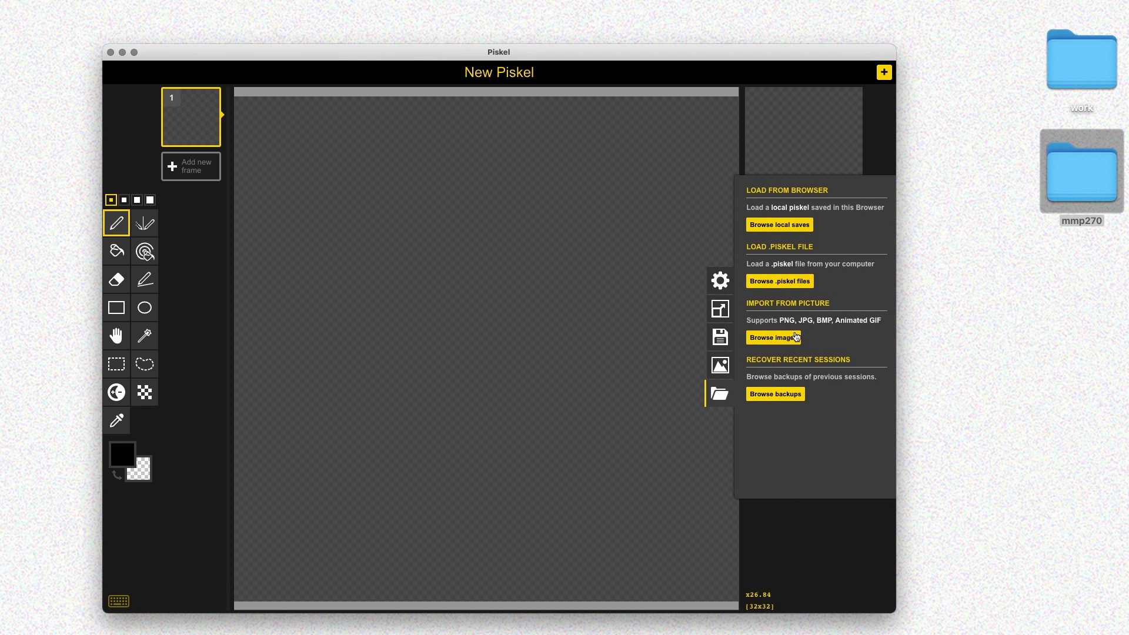
{"action": "left_click", "coordinate": [771, 280]}
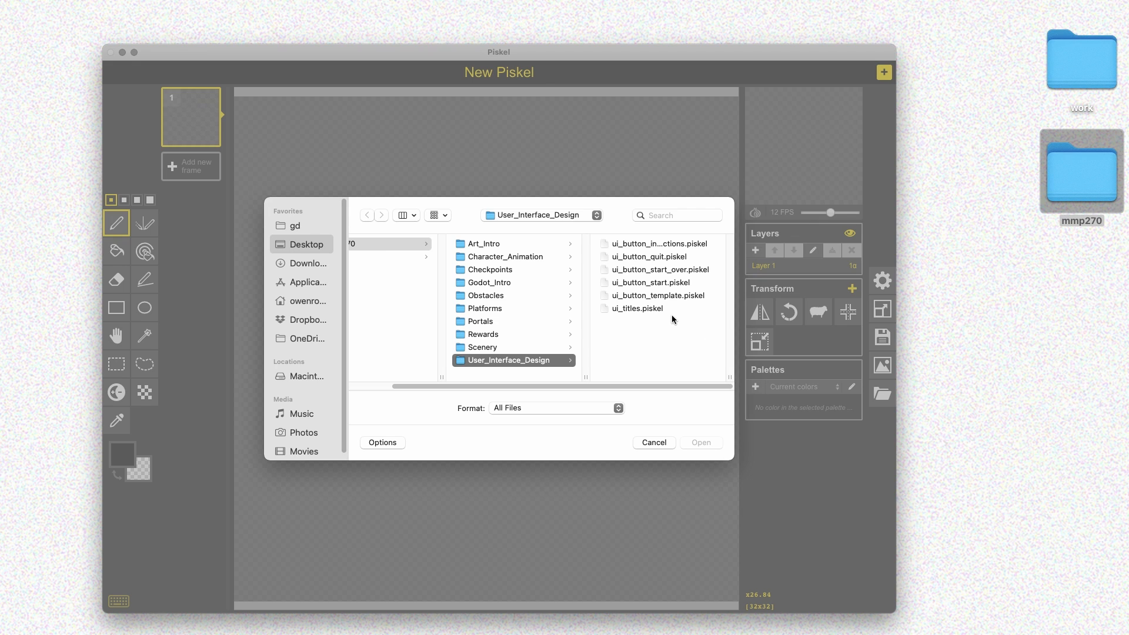
{"action": "left_click", "coordinate": [670, 312]}
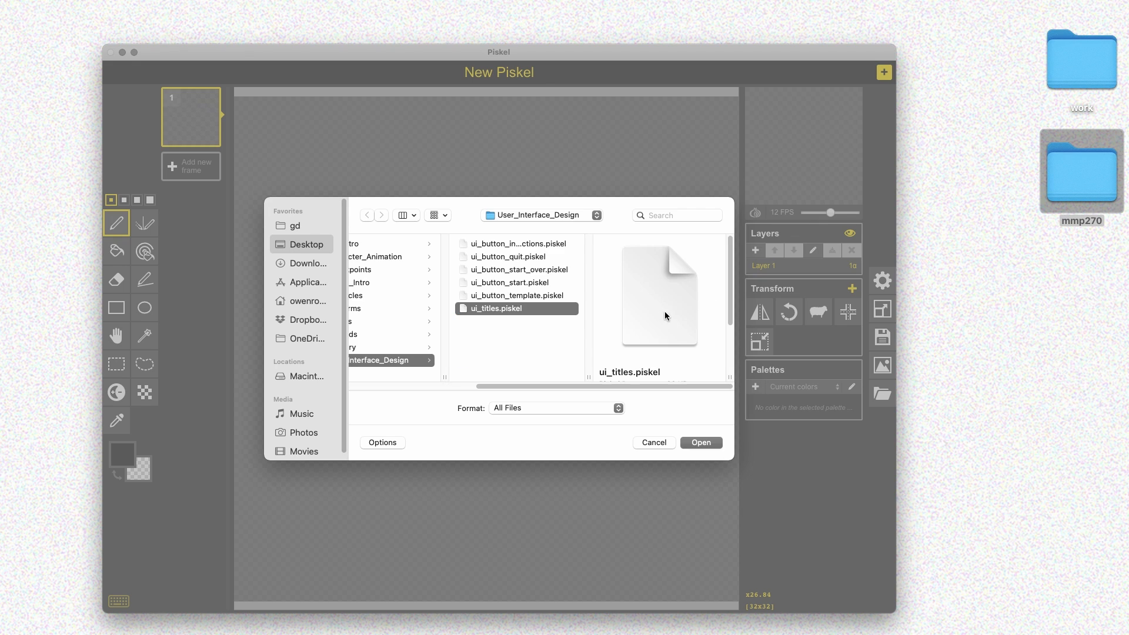
{"action": "left_click", "coordinate": [702, 442]}
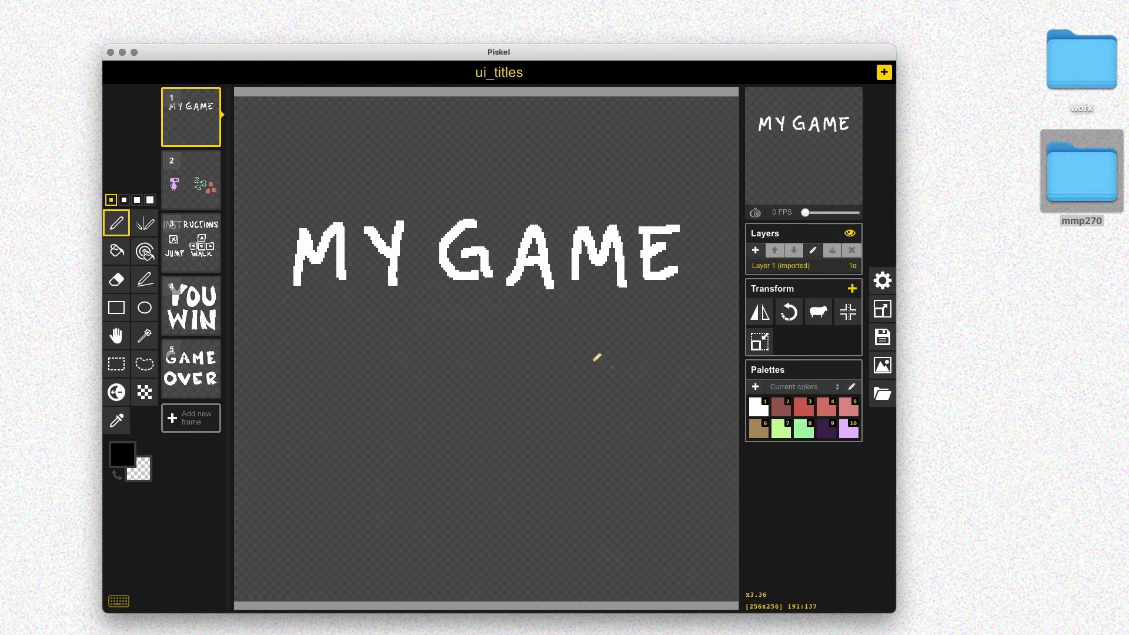
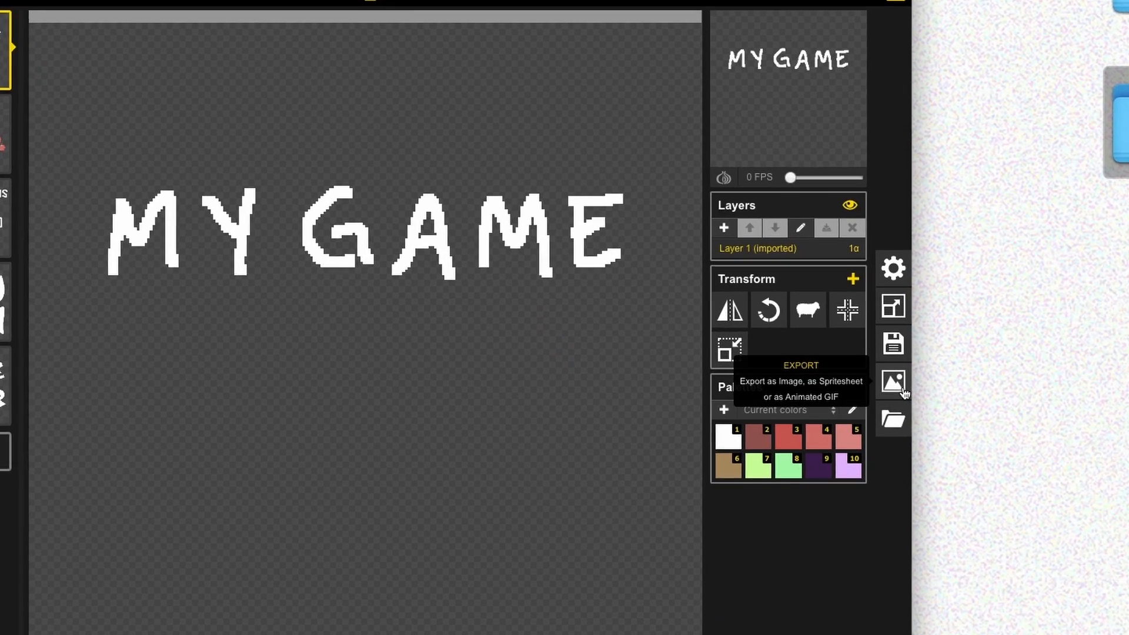
Set up a ZIP export of the title frames with the file name prefix ui_title_.
{"action": "left_click", "coordinate": [881, 365]}
{"action": "left_click", "coordinate": [742, 192]}
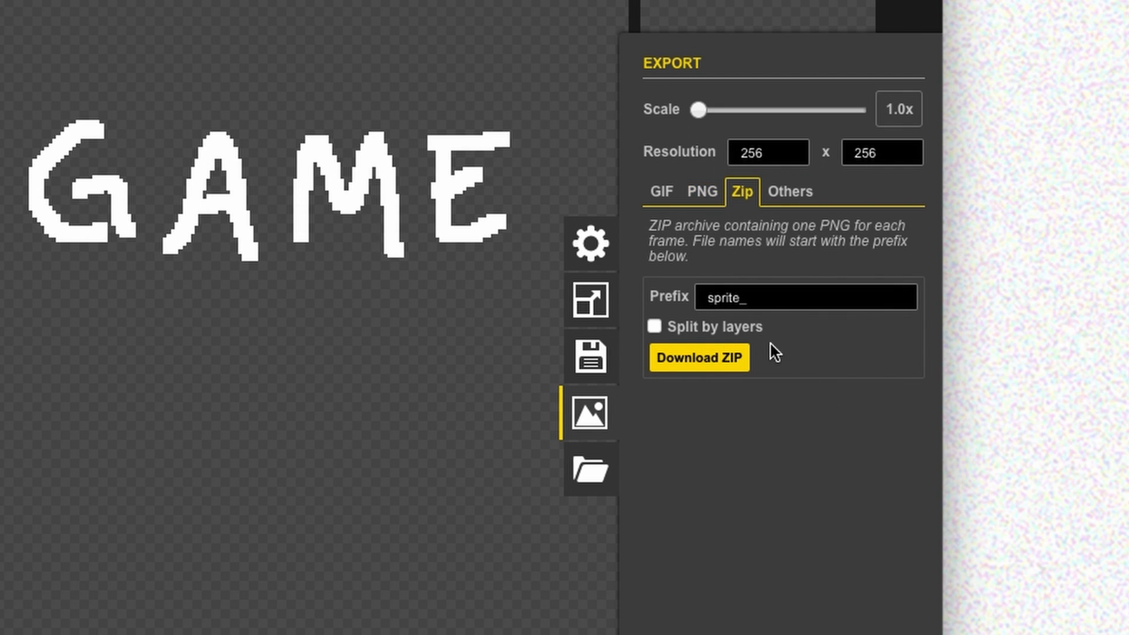
{"action": "left_click", "coordinate": [783, 299]}
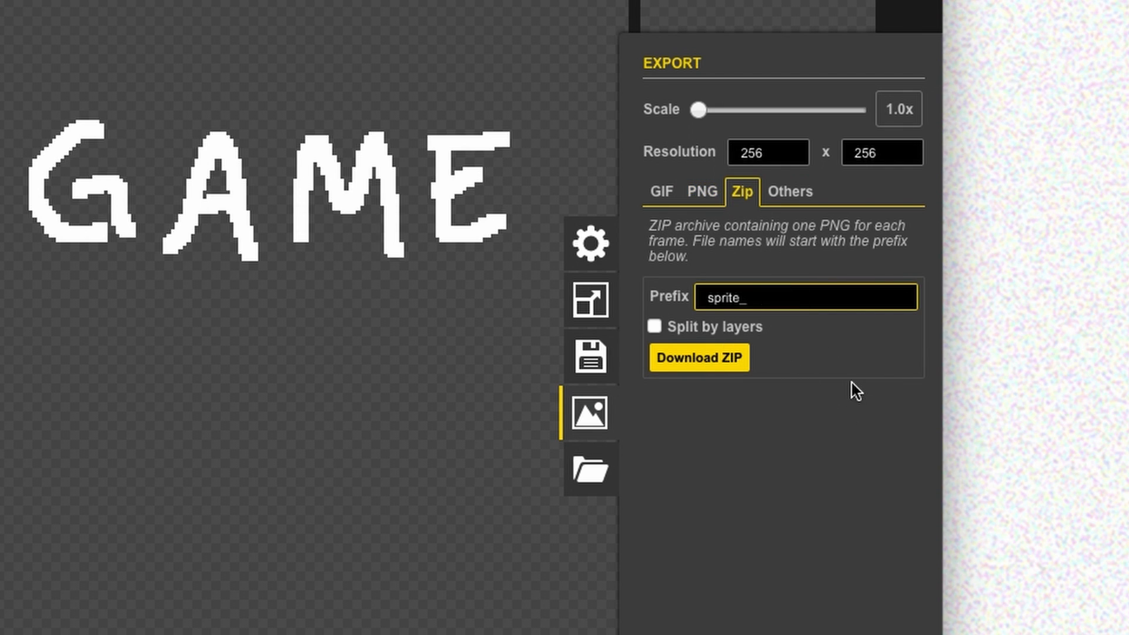
{"action": "key", "text": "ctrl+a"}
{"action": "type", "text": "ui"}
Download the archive as ui_titles into the User_Interface_Design folder inside mmp270 on the Desktop.
{"action": "left_click", "coordinate": [730, 364]}
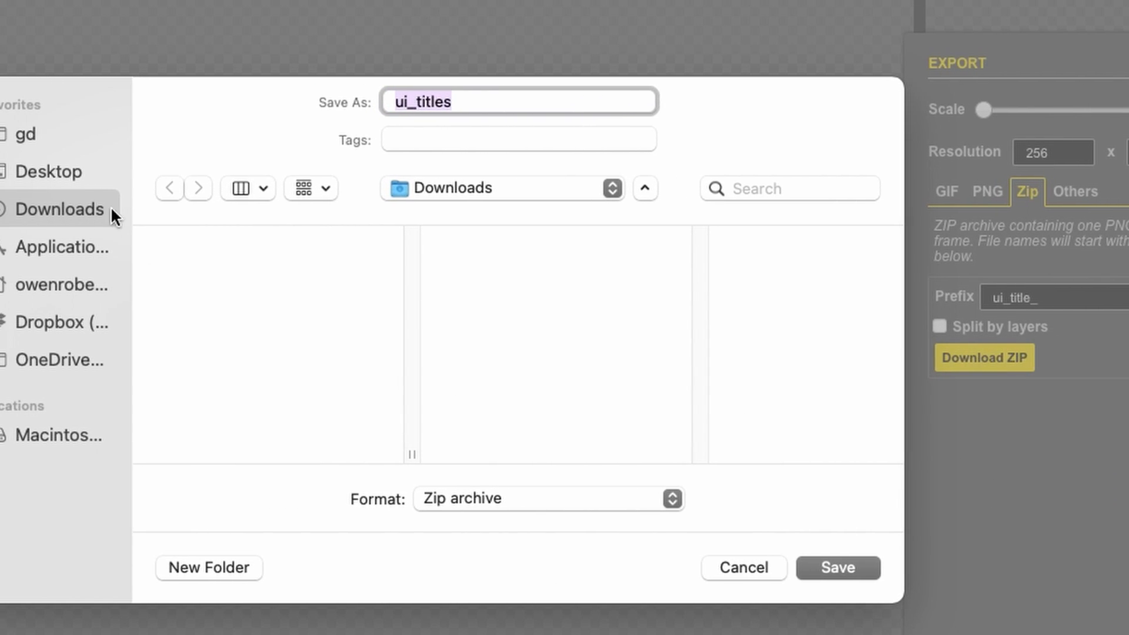
{"action": "left_click", "coordinate": [48, 172]}
{"action": "left_click", "coordinate": [274, 244]}
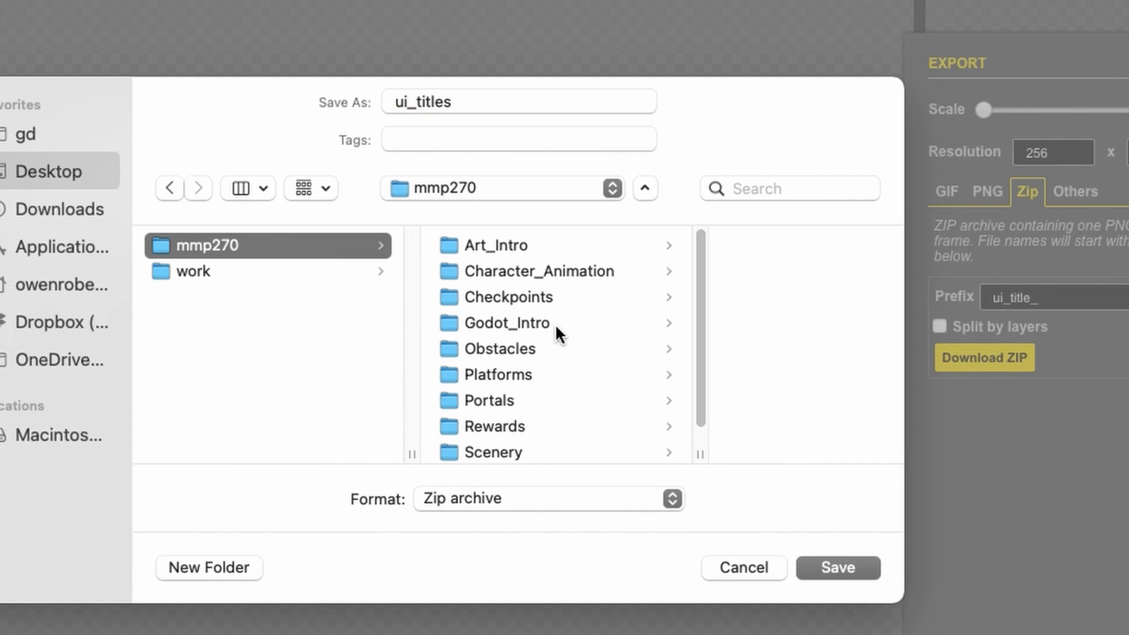
{"action": "scroll", "coordinate": [556, 329], "scroll_direction": "down", "scroll_amount": 1}
{"action": "left_click", "coordinate": [565, 441]}
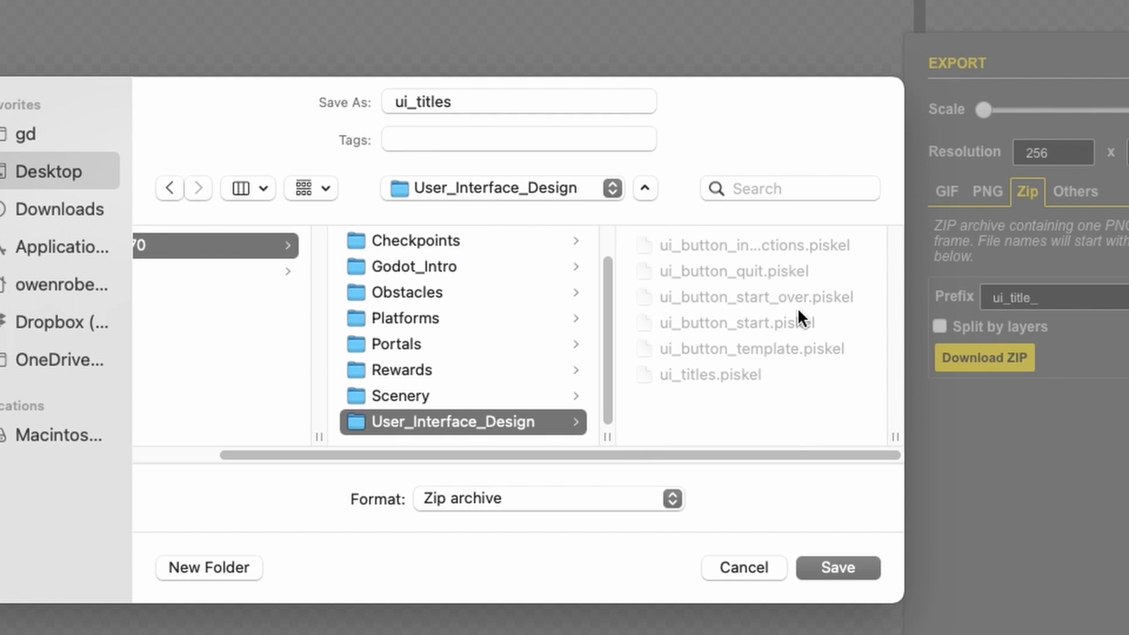
{"action": "left_click", "coordinate": [839, 568]}
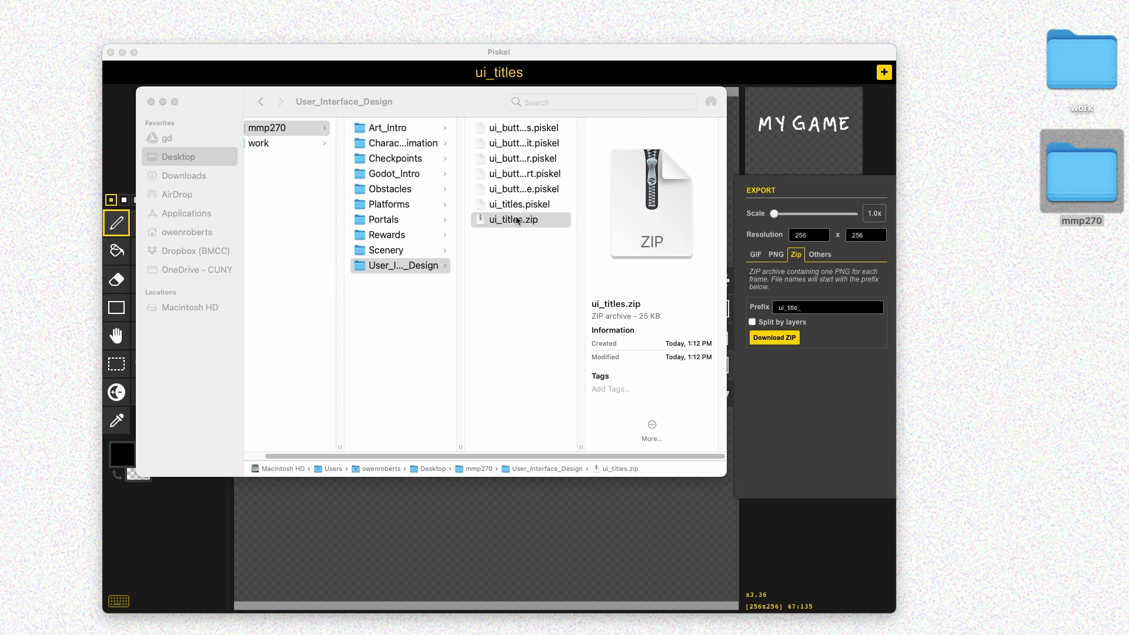
Extract ui_titles.zip in Finder and preview the extracted title images one after another.
{"action": "double_click", "coordinate": [517, 221]}
{"action": "left_click", "coordinate": [633, 133]}
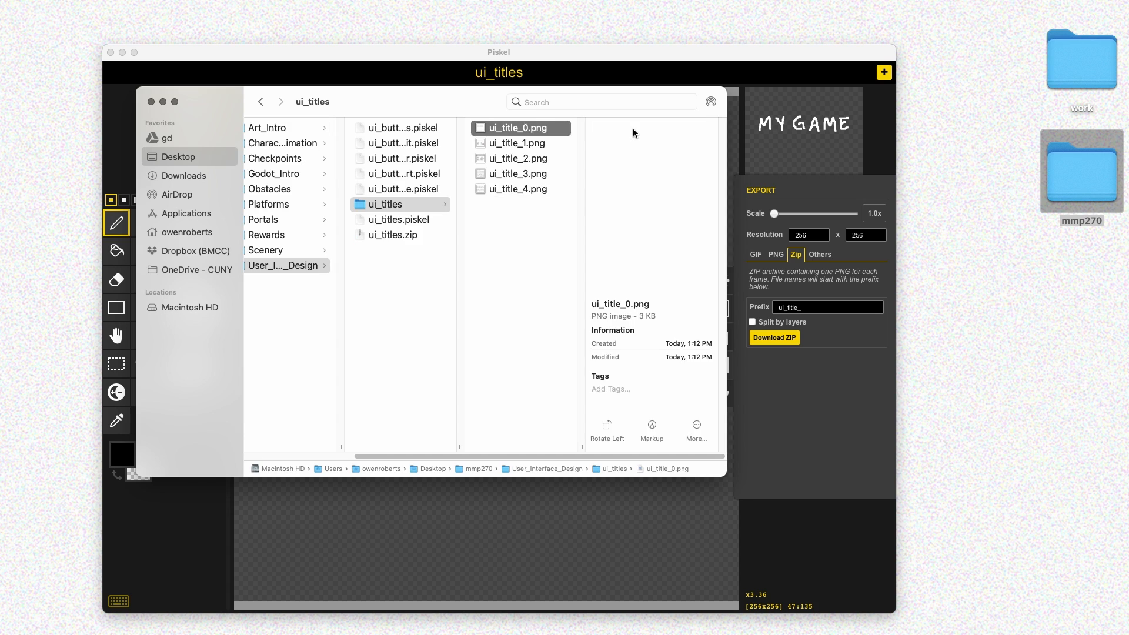
{"action": "key", "text": "space"}
{"action": "key", "text": "Down"}
{"action": "key", "text": "Down"}
{"action": "key", "text": "Down"}
{"action": "key", "text": "Down"}
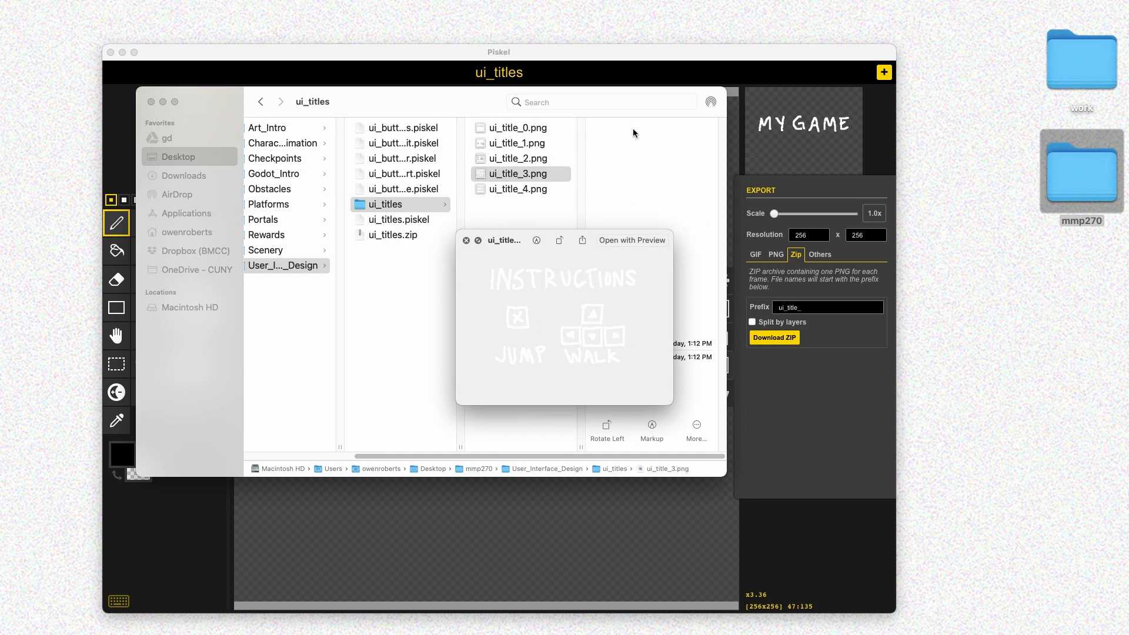
{"action": "key", "text": "space"}
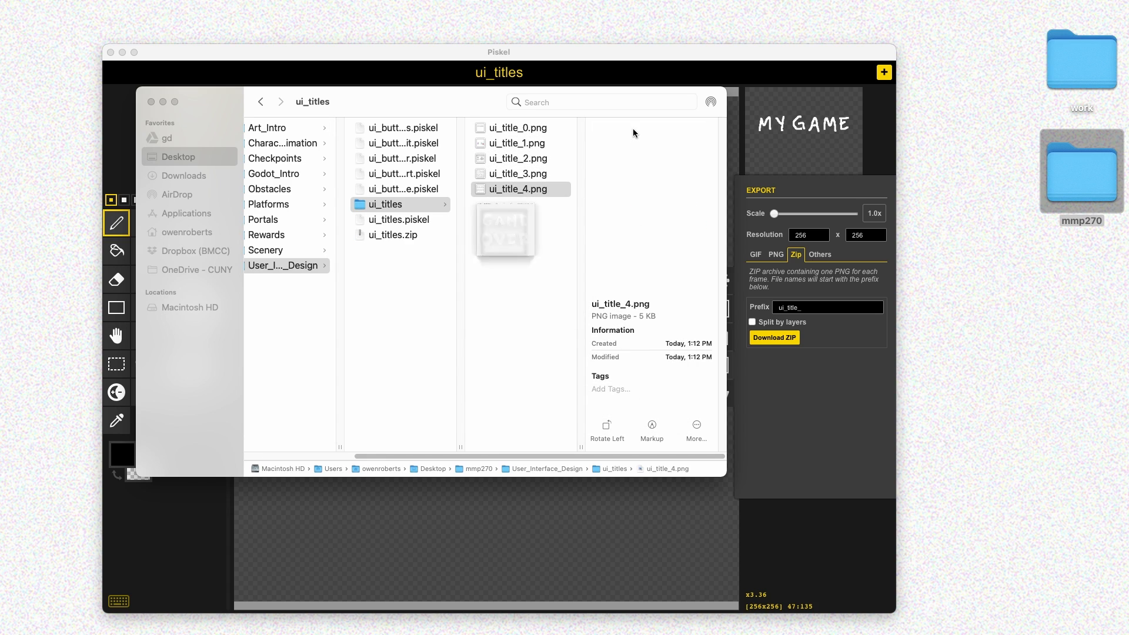
Rename ui_title_0.png in the ui_titles folder to ui_title_title.png.
{"action": "key", "text": "Left"}
{"action": "key", "text": "Right"}
{"action": "key", "text": "Down"}
{"action": "key", "text": "Down"}
{"action": "key", "text": "Down"}
{"action": "key", "text": "Down"}
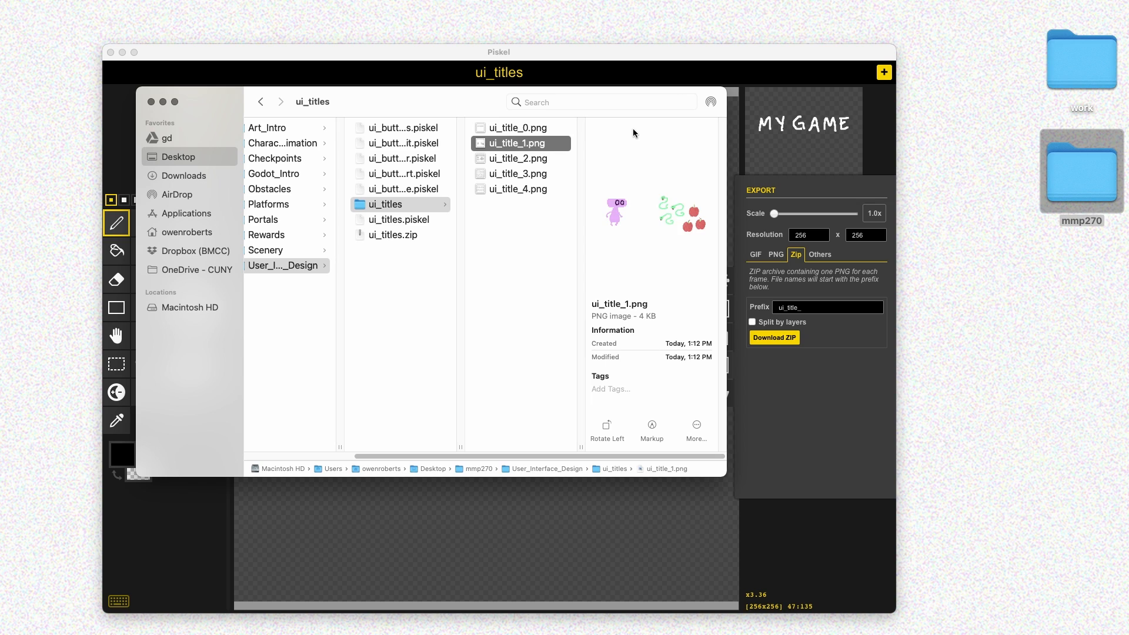
{"action": "key", "text": "Up"}
{"action": "key", "text": "Up"}
{"action": "key", "text": "Up"}
{"action": "key", "text": "Up"}
{"action": "key", "text": "Return"}
{"action": "key", "text": "Right"}
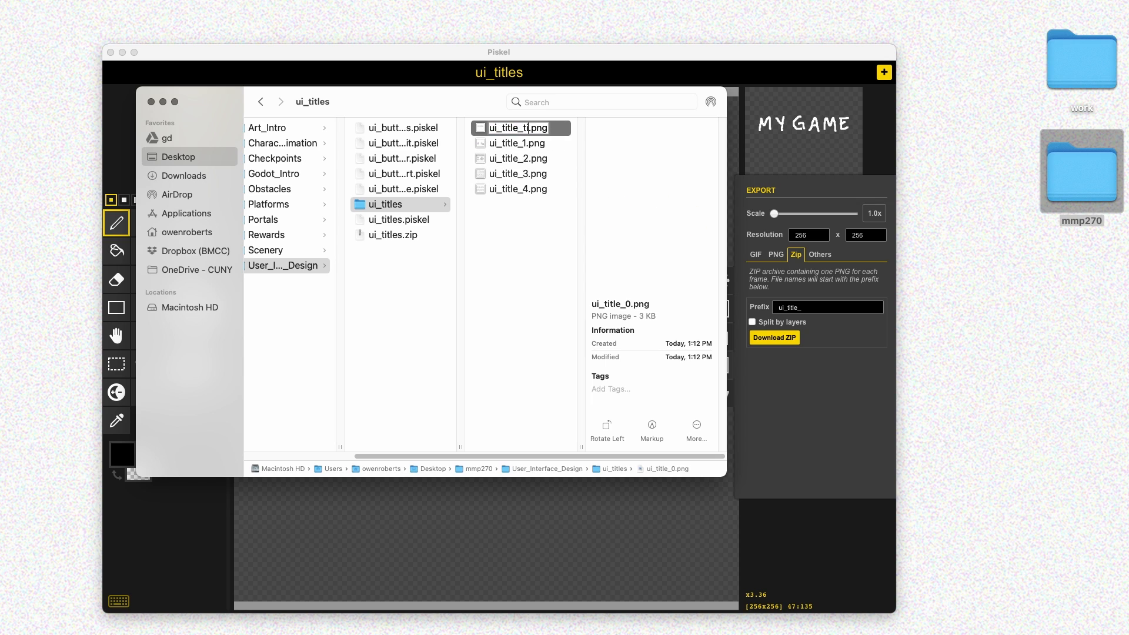
{"action": "key", "text": "Return"}
Rename ui_title_1.png, the image of the game graphics, to ui_title_title_graphic.png.
{"action": "key", "text": "Up"}
{"action": "key", "text": "Up"}
{"action": "key", "text": "Up"}
{"action": "key", "text": "Up"}
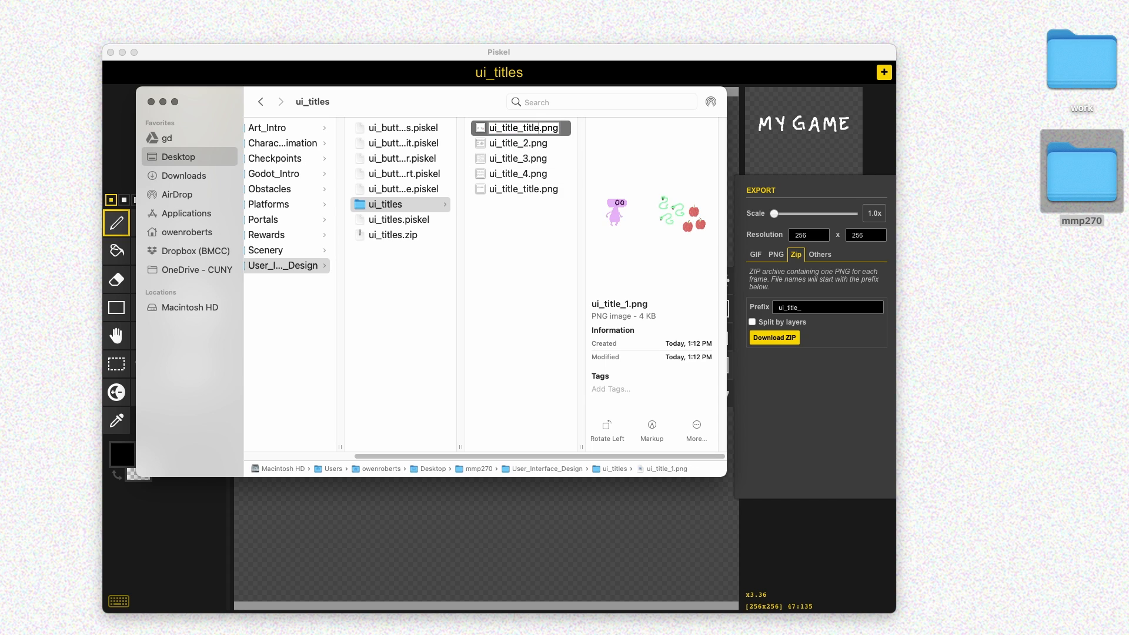
{"action": "type", "text": "_graphic"}
{"action": "key", "text": "Return"}
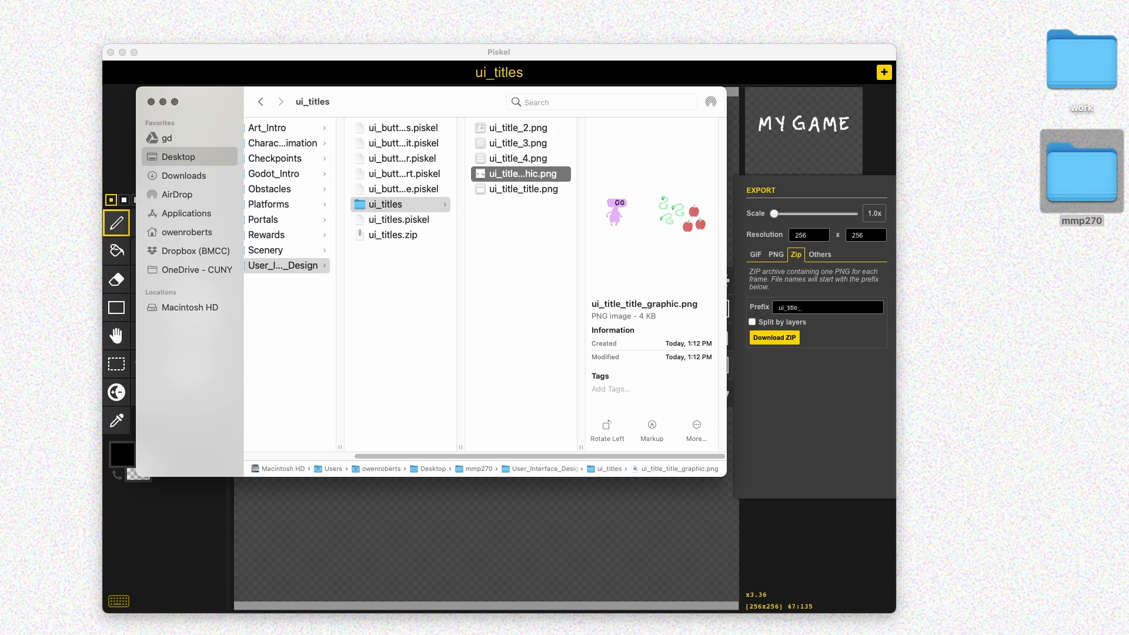
Rename ui_title_2.png to ui_title_instructions.png.
{"action": "key", "text": "Up"}
{"action": "key", "text": "Up"}
{"action": "key", "text": "Up"}
{"action": "key", "text": "Return"}
{"action": "key", "text": "Right"}
{"action": "key", "text": "BackSpace"}
{"action": "type", "text": "ins"}
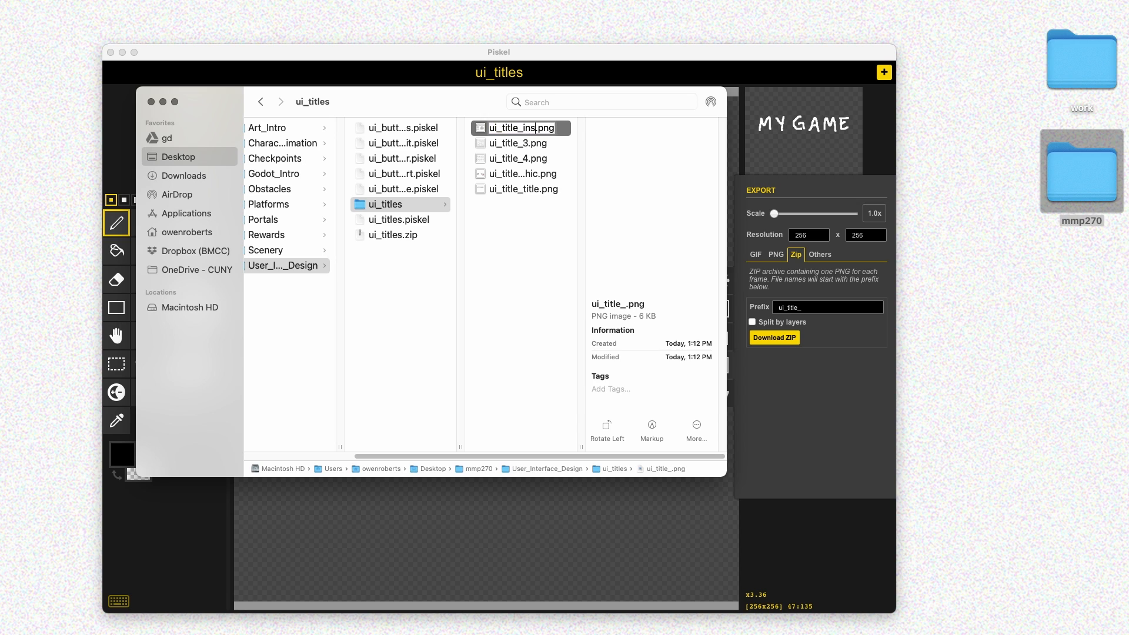
{"action": "type", "text": "tructions"}
{"action": "key", "text": "Return"}
Preview the remaining numbered title image and rename ui_title_3.png to ui_title_you_win.png.
{"action": "key", "text": "Up"}
{"action": "key", "text": "Up"}
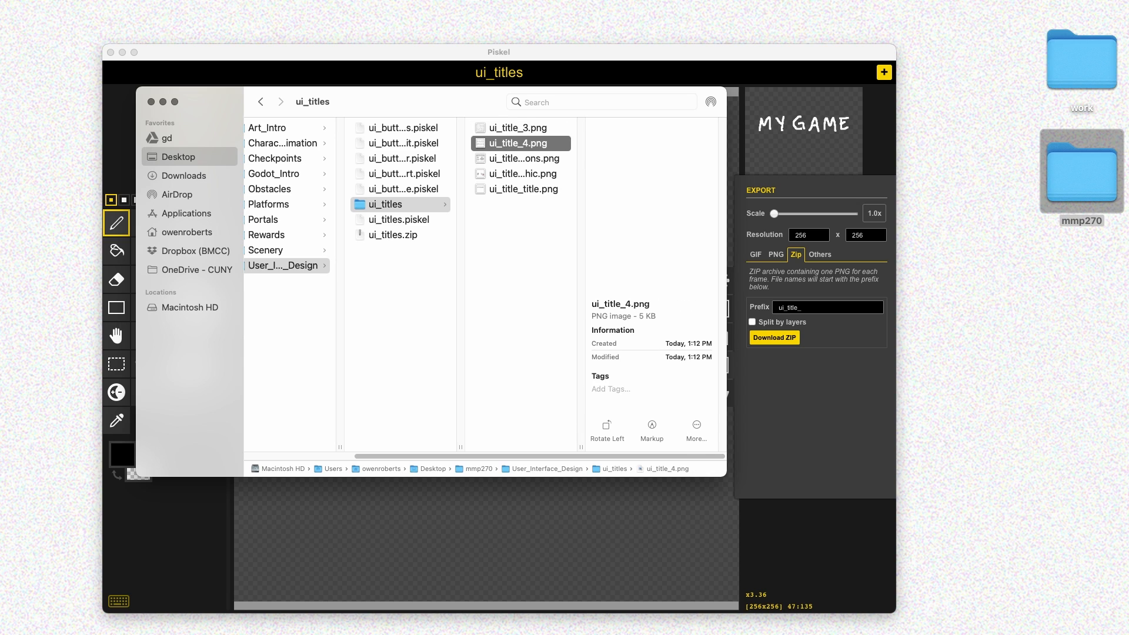
{"action": "key", "text": "space"}
{"action": "key", "text": "space"}
{"action": "key", "text": "Return"}
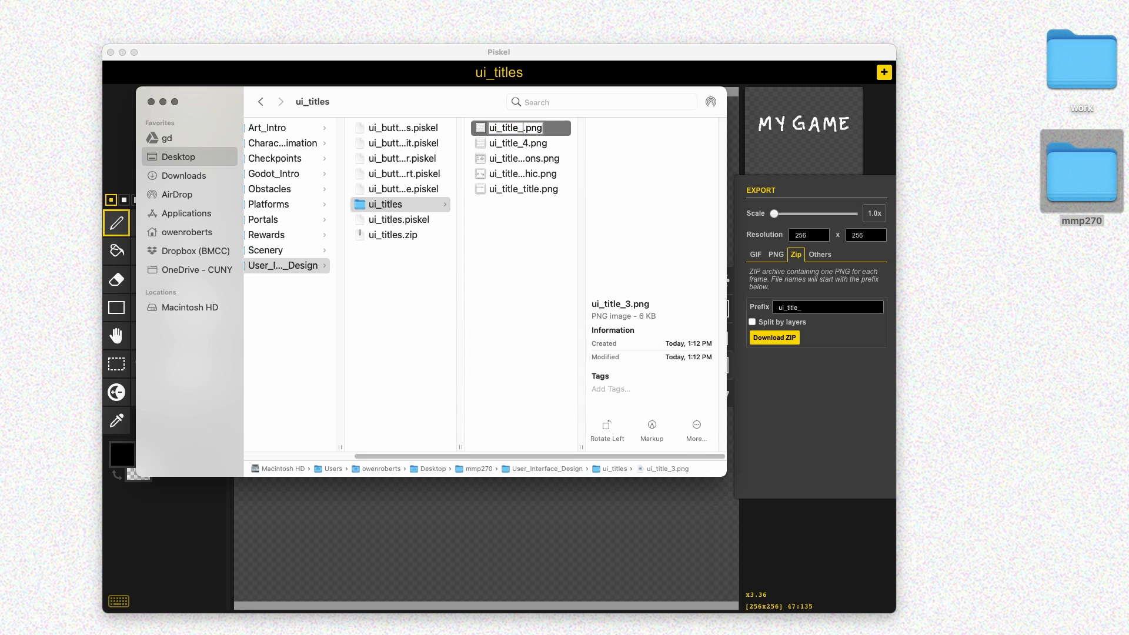
{"action": "type", "text": "you_"}
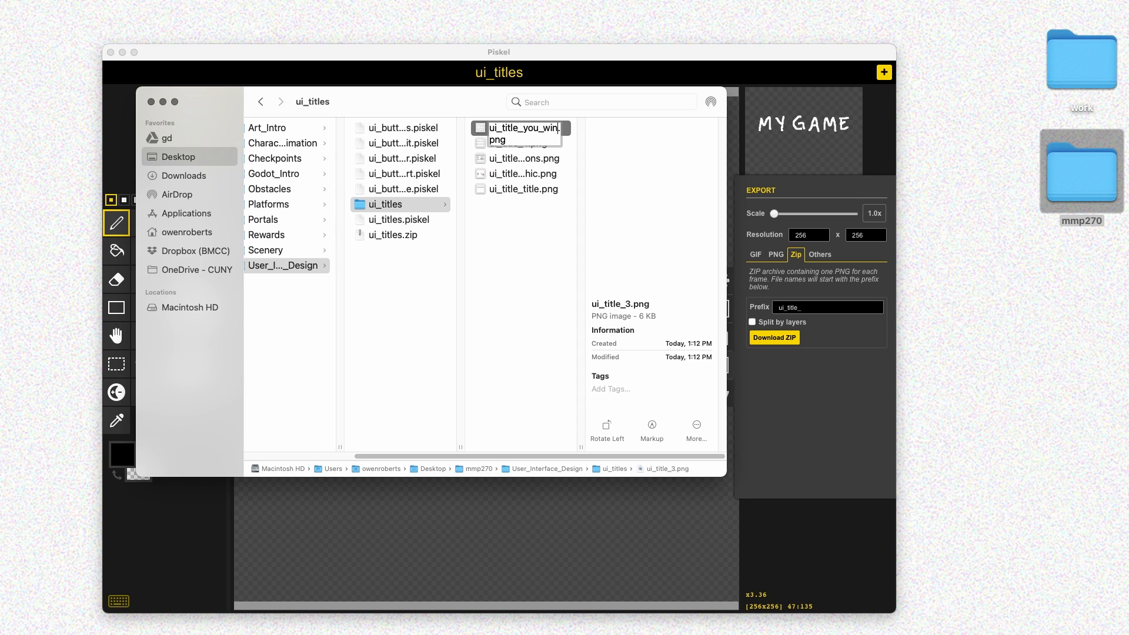
{"action": "type", "text": "win"}
{"action": "key", "text": "Return"}
Preview ui_title_4.png and rename it to ui_title_game_over.png.
{"action": "key", "text": "Up"}
{"action": "key", "text": "Up"}
{"action": "key", "text": "Up"}
{"action": "key", "text": "Up"}
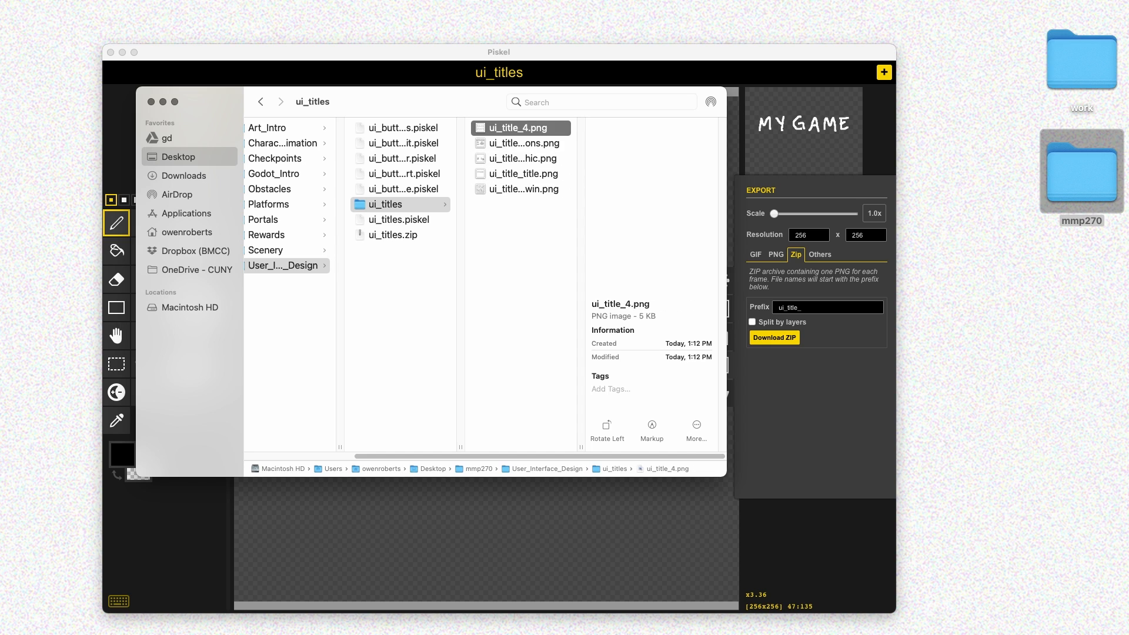
{"action": "key", "text": "space"}
{"action": "key", "text": "space"}
{"action": "key", "text": "Return"}
{"action": "type", "text": "g"}
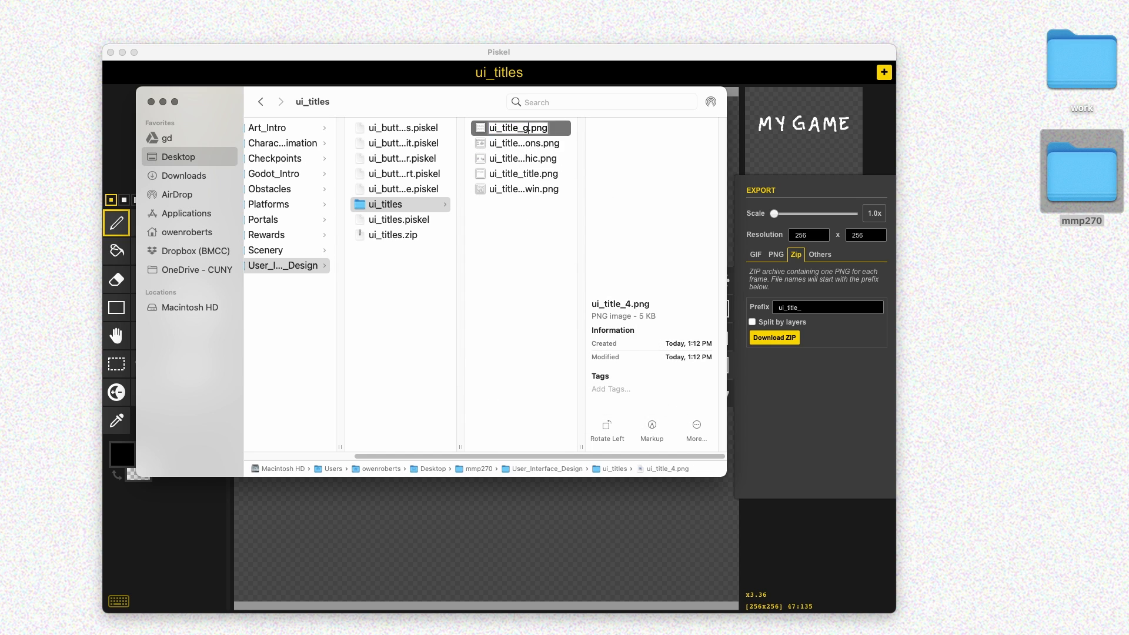
{"action": "type", "text": "ame_over"}
{"action": "key", "text": "Return"}
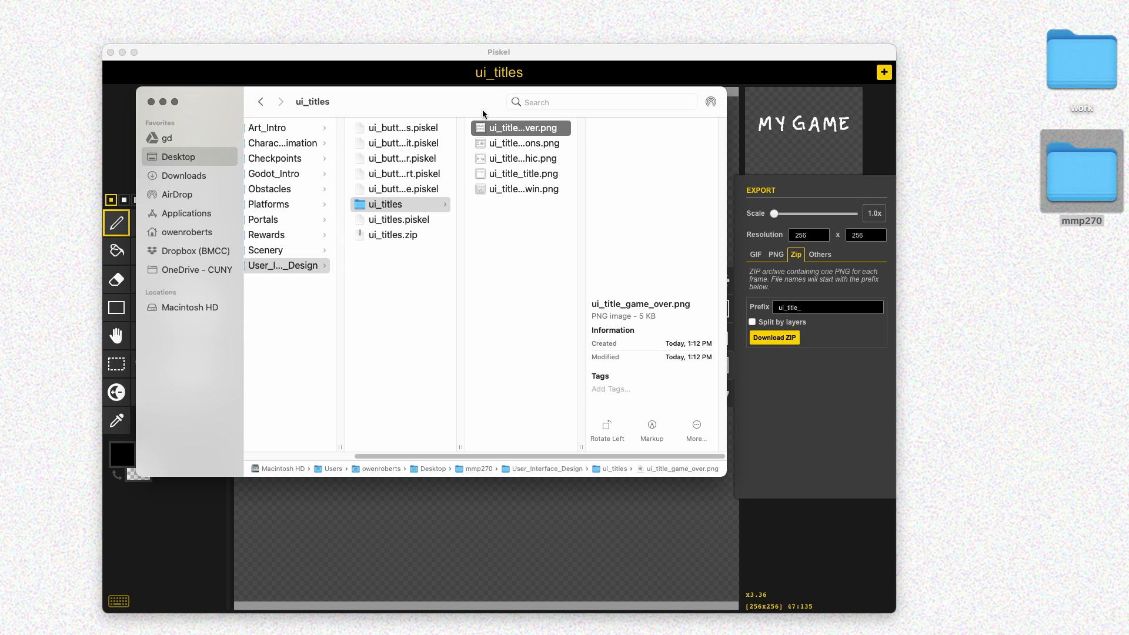
Try to move the ui_titles.zip archive to the trash.
{"action": "left_click", "coordinate": [390, 219]}
{"action": "left_click", "coordinate": [396, 235]}
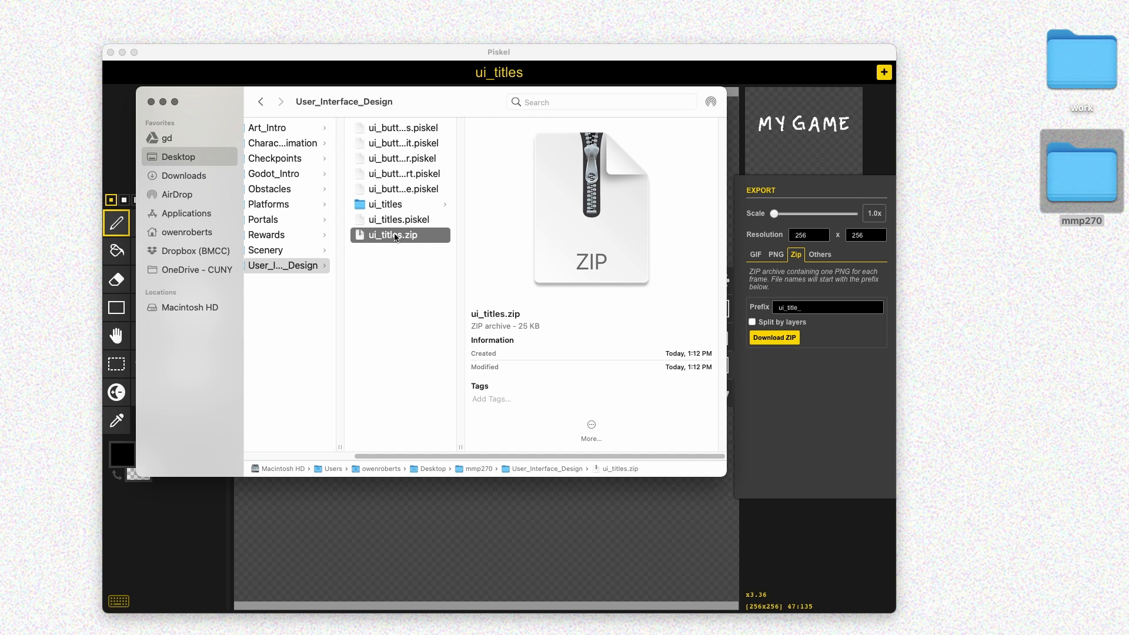
{"action": "key", "text": "super+BackSpace"}
Switch back to Piskel and open the ui_button_instructions.piskel file.
{"action": "key", "text": "super+Tab"}
{"action": "left_click", "coordinate": [723, 390]}
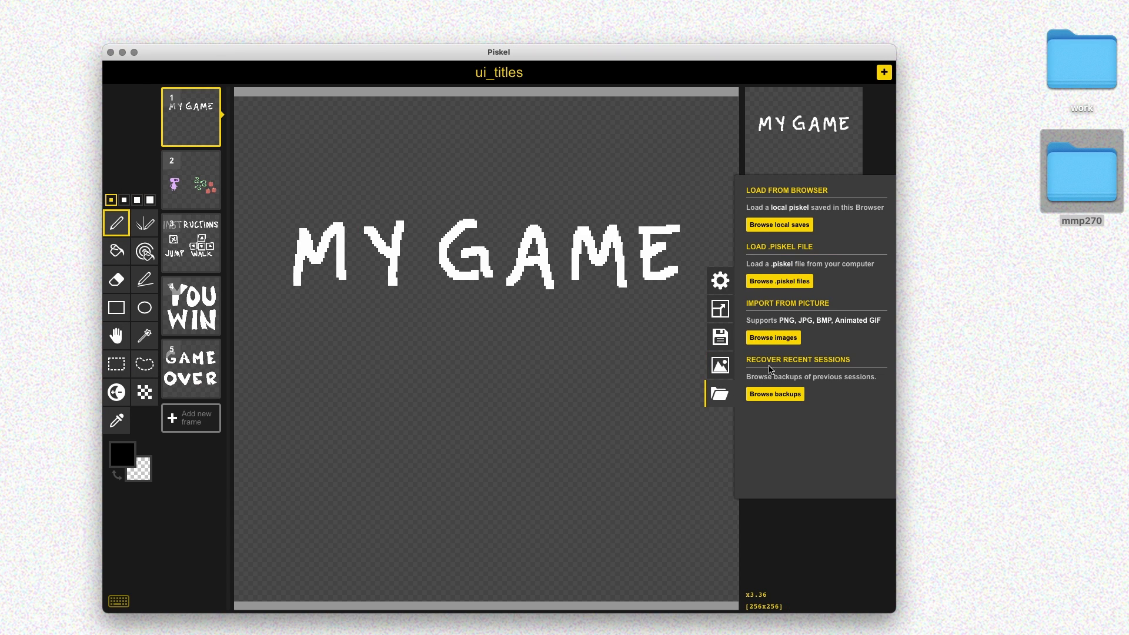
{"action": "left_click", "coordinate": [774, 283]}
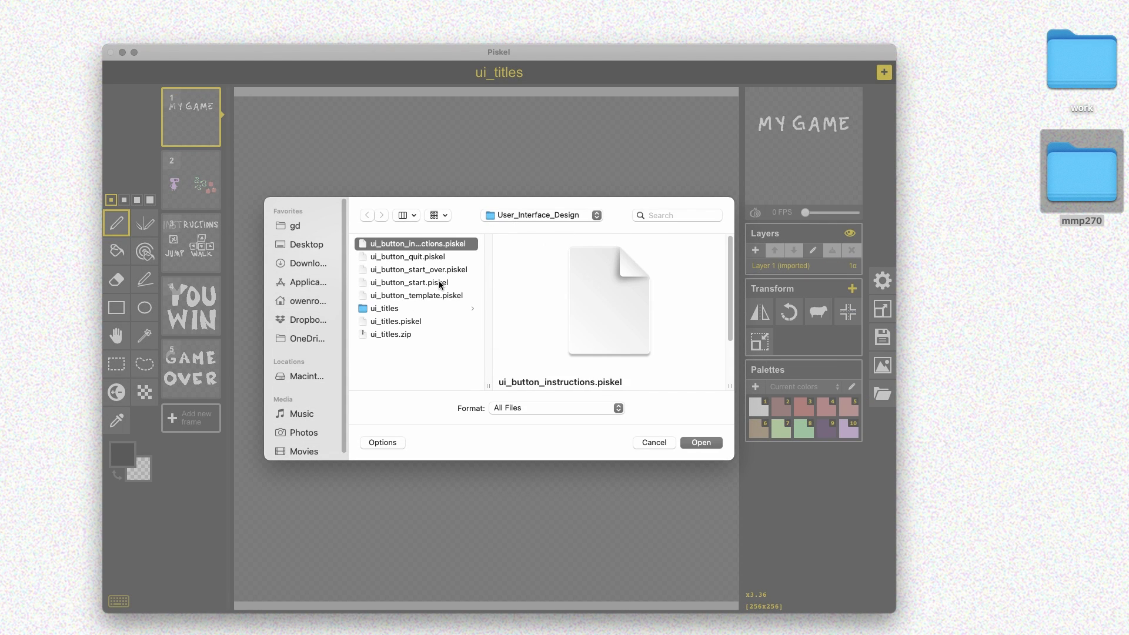
{"action": "left_click", "coordinate": [689, 441]}
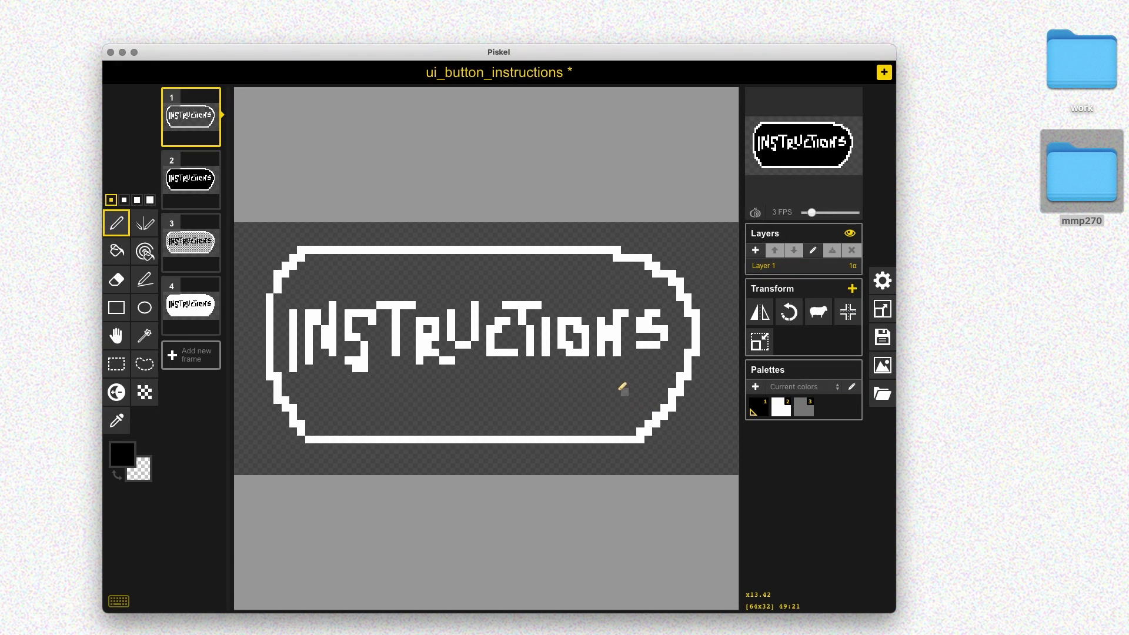
Export the instructions button frames as a ZIP with prefix ui_button_instructions_, saved as ui_button_instructions in User_Interface_Design.
{"action": "left_click", "coordinate": [883, 365]}
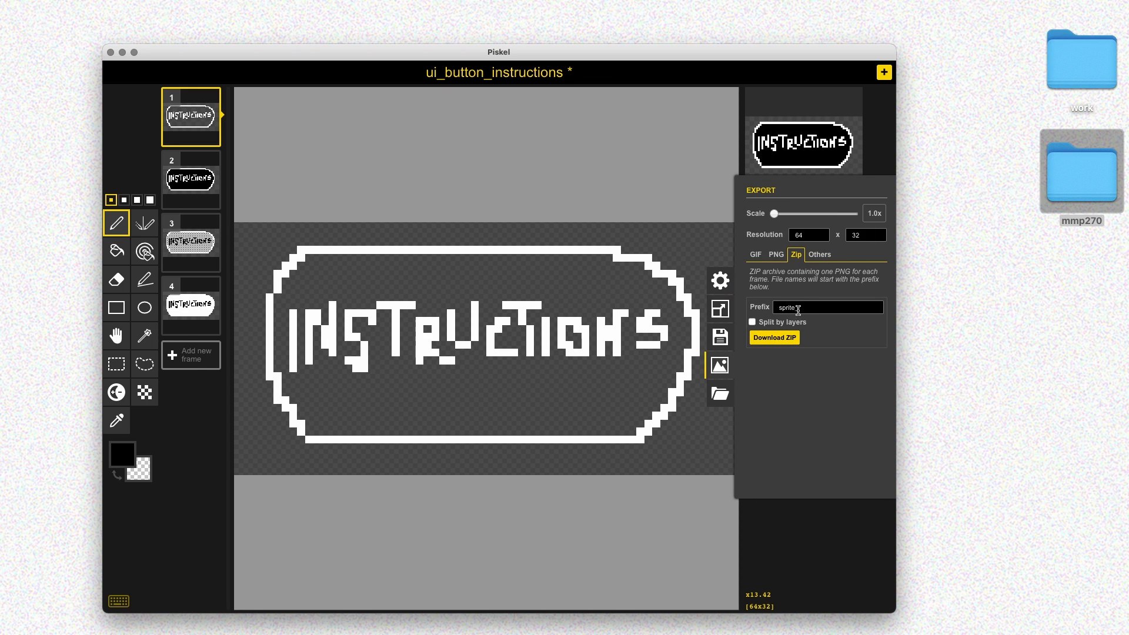
{"action": "double_click", "coordinate": [779, 304]}
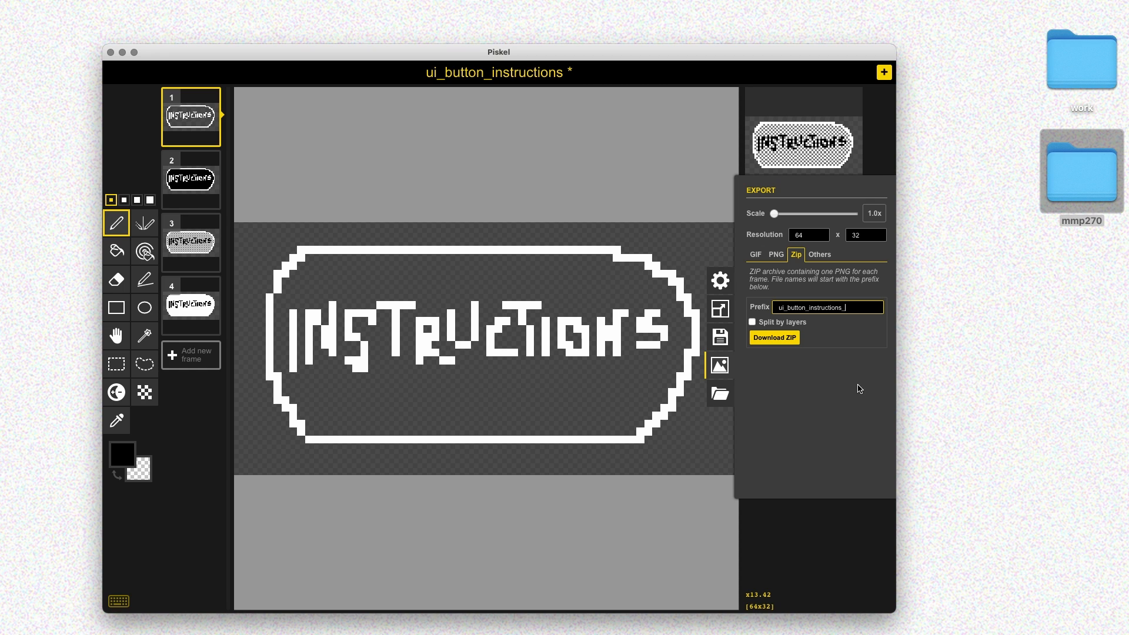
{"action": "left_click", "coordinate": [791, 339]}
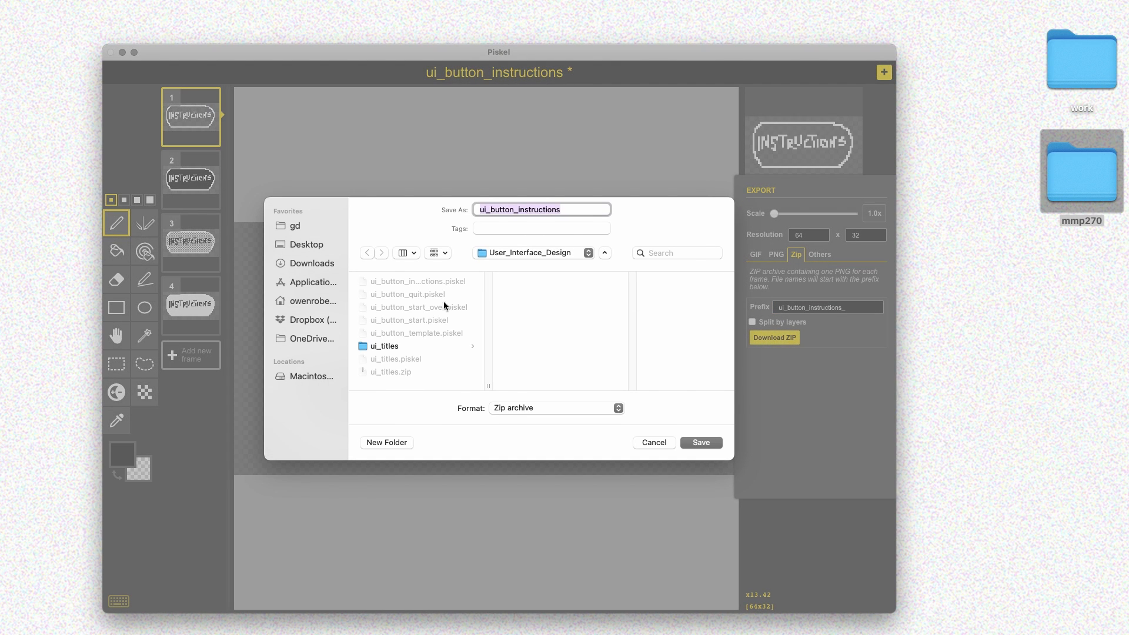
{"action": "left_click", "coordinate": [705, 449]}
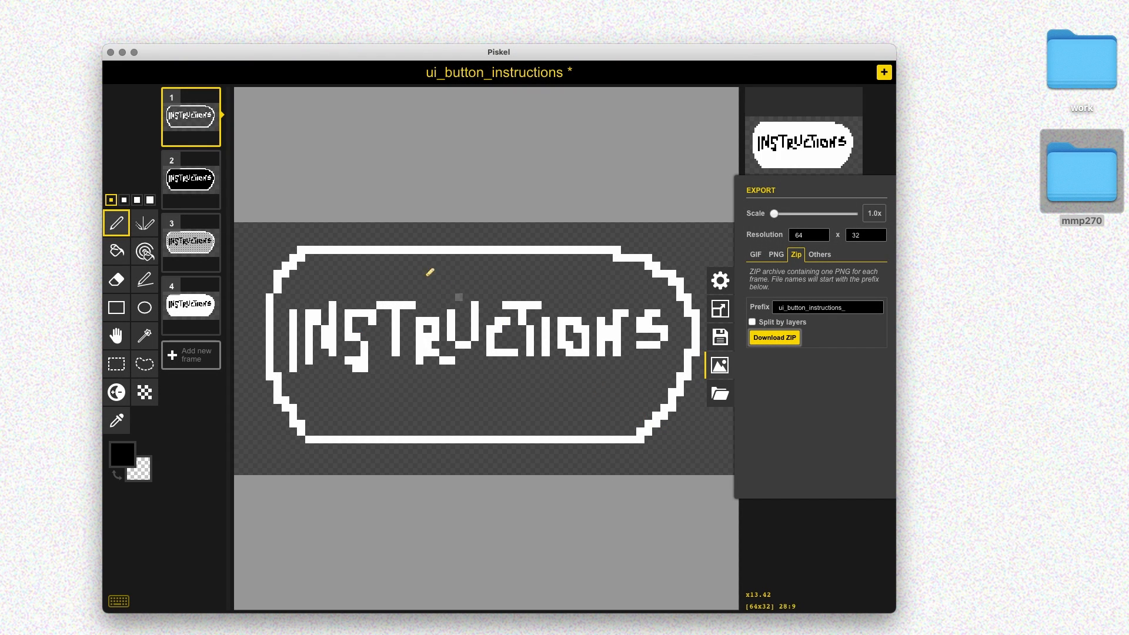
Switch to Finder and extract the ui_button_instructions.zip archive in the User_Interface_Design folder.
{"action": "key", "text": "super+Tab"}
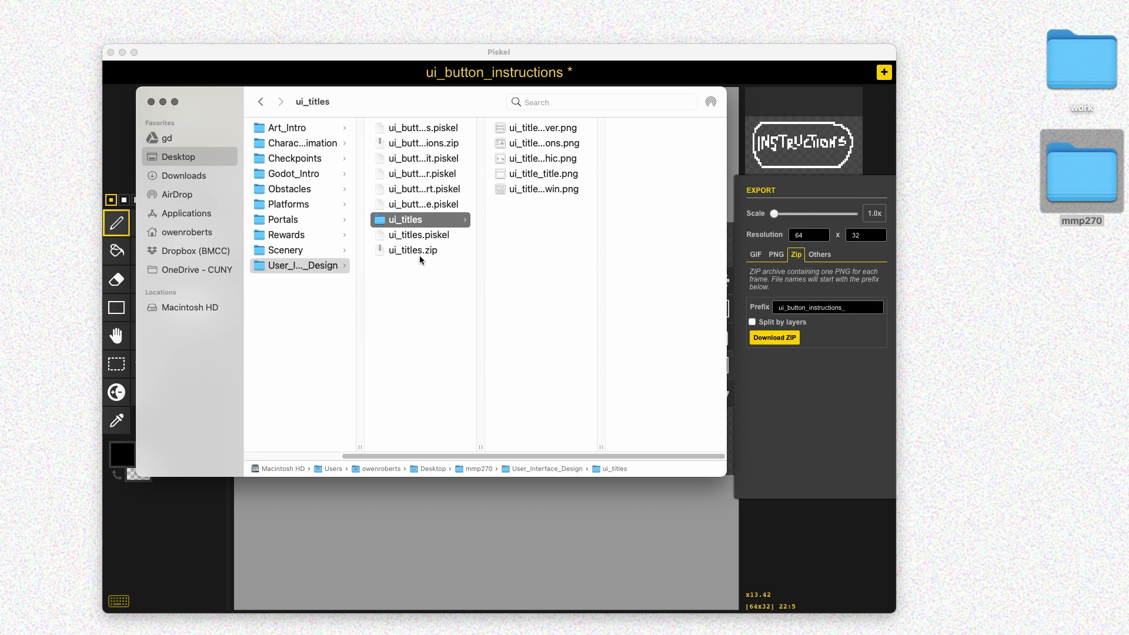
{"action": "left_click", "coordinate": [435, 144]}
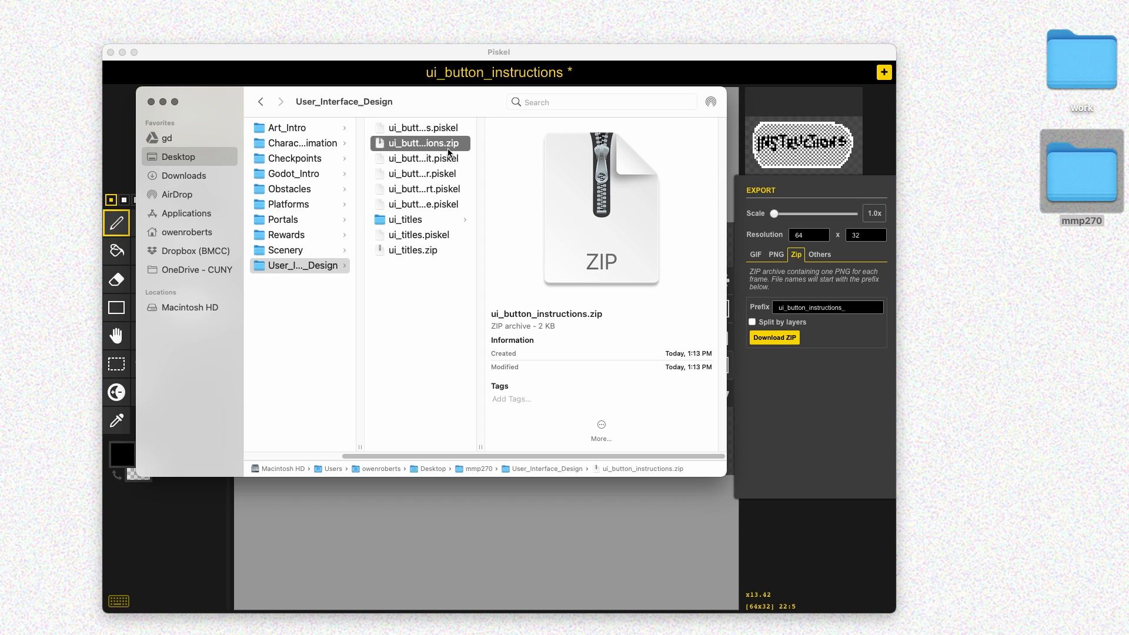
{"action": "double_click", "coordinate": [432, 144]}
Preview the extracted instructions button PNG frames one after another, starting with ui_button_instructions_0.png.
{"action": "left_click", "coordinate": [542, 129]}
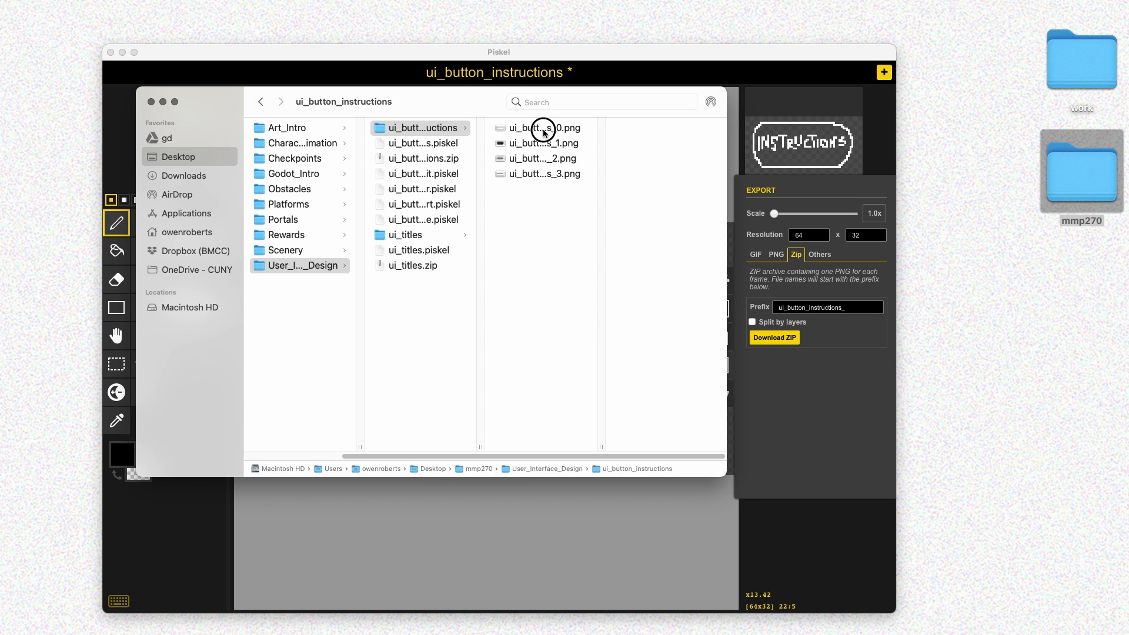
{"action": "key", "text": "space"}
{"action": "key", "text": "Down"}
{"action": "key", "text": "Down"}
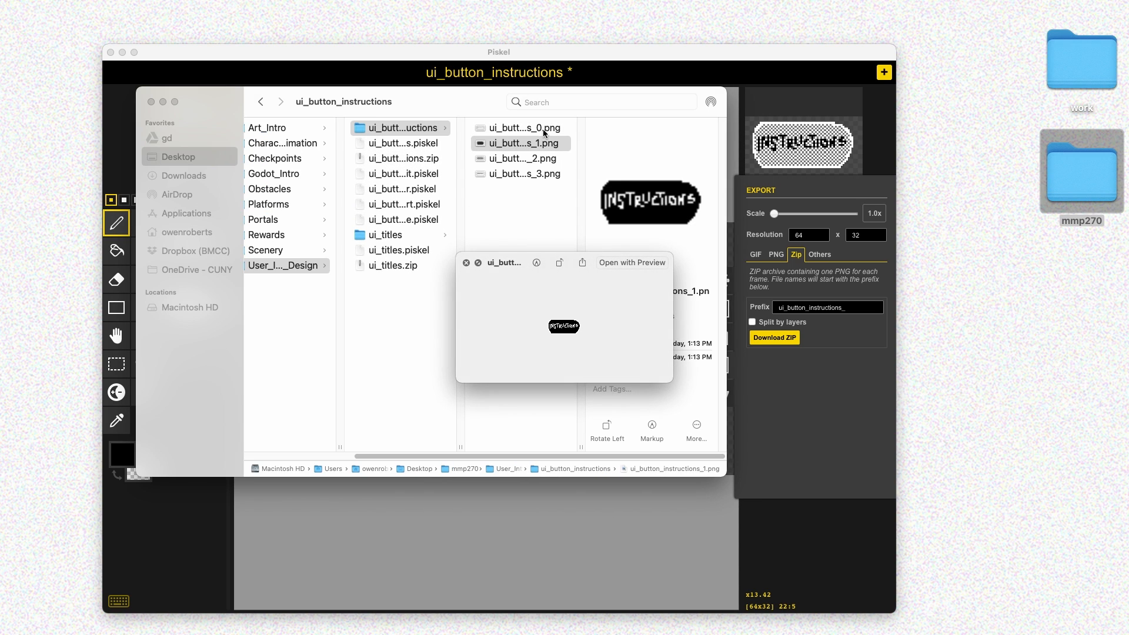
{"action": "key", "text": "Down"}
{"action": "key", "text": "space"}
Try to move the extracted ui_button_instructions folder to the trash.
{"action": "key", "text": "Left"}
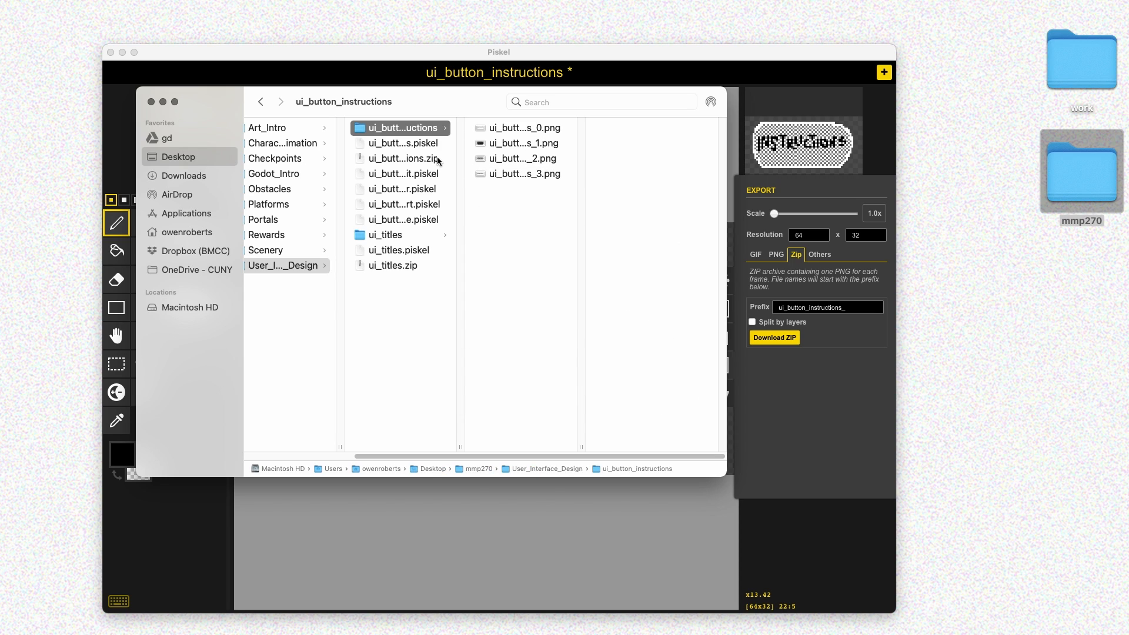
{"action": "key", "text": "super+BackSpace"}
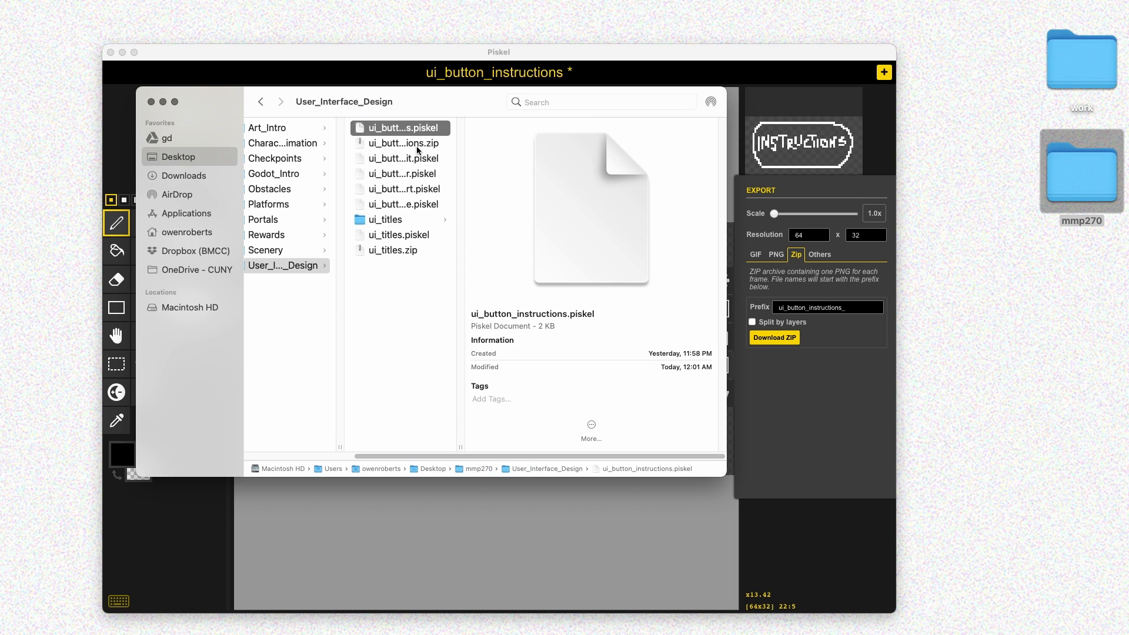
{"action": "left_click", "coordinate": [417, 144]}
Close the Finder window to return to Piskel and open the ui_button_quit.piskel file.
{"action": "key", "text": "super+w"}
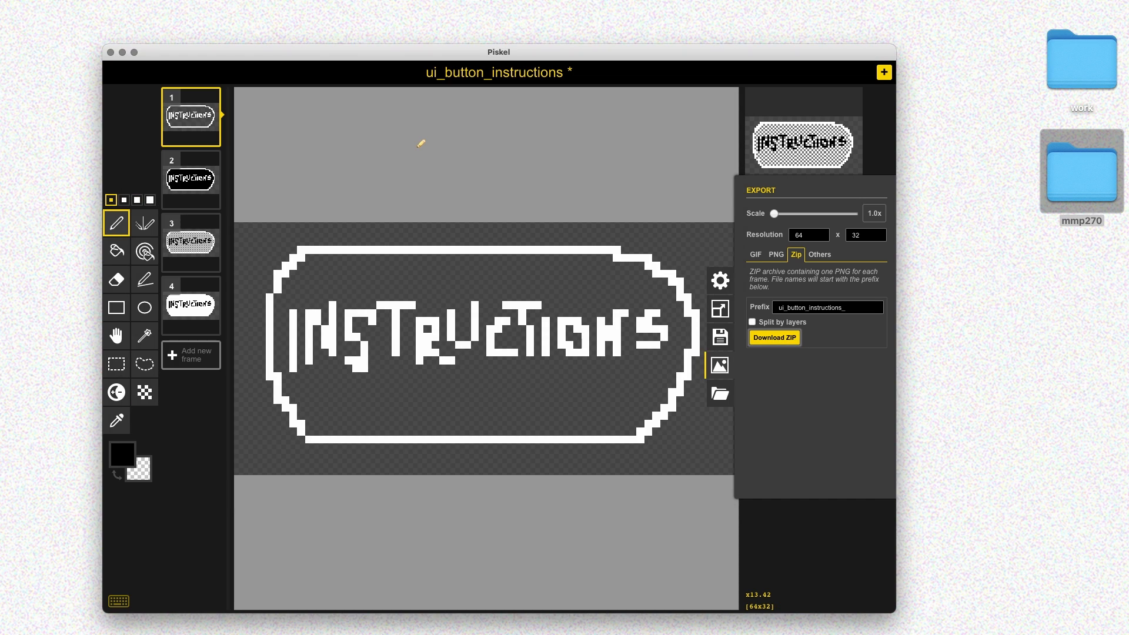
{"action": "left_click", "coordinate": [719, 393]}
{"action": "left_click", "coordinate": [792, 283]}
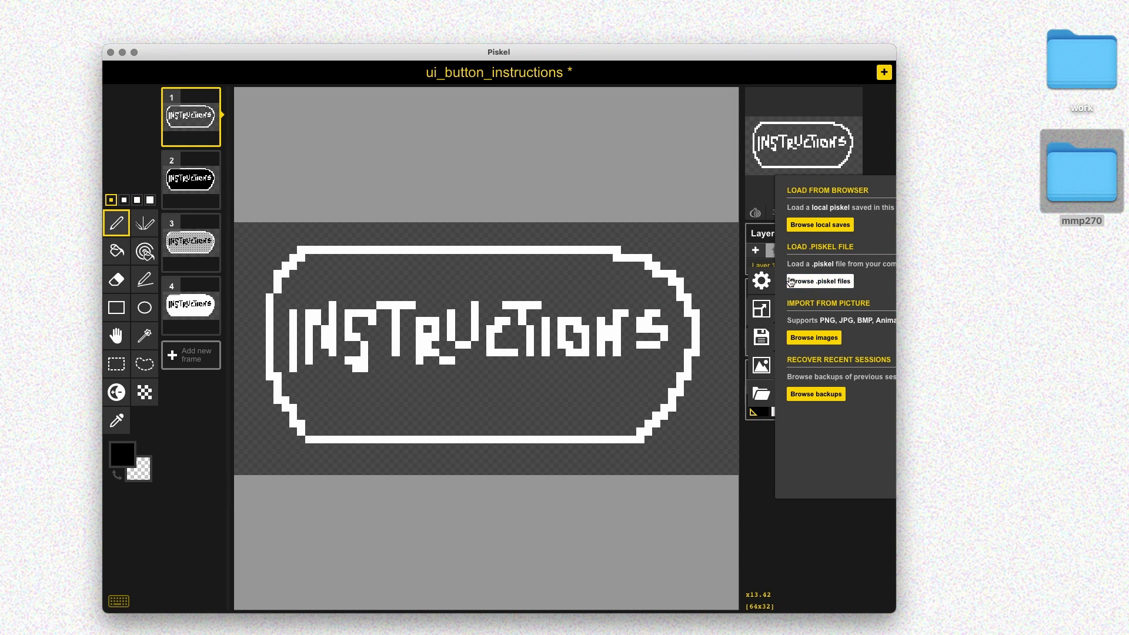
{"action": "left_click", "coordinate": [410, 272]}
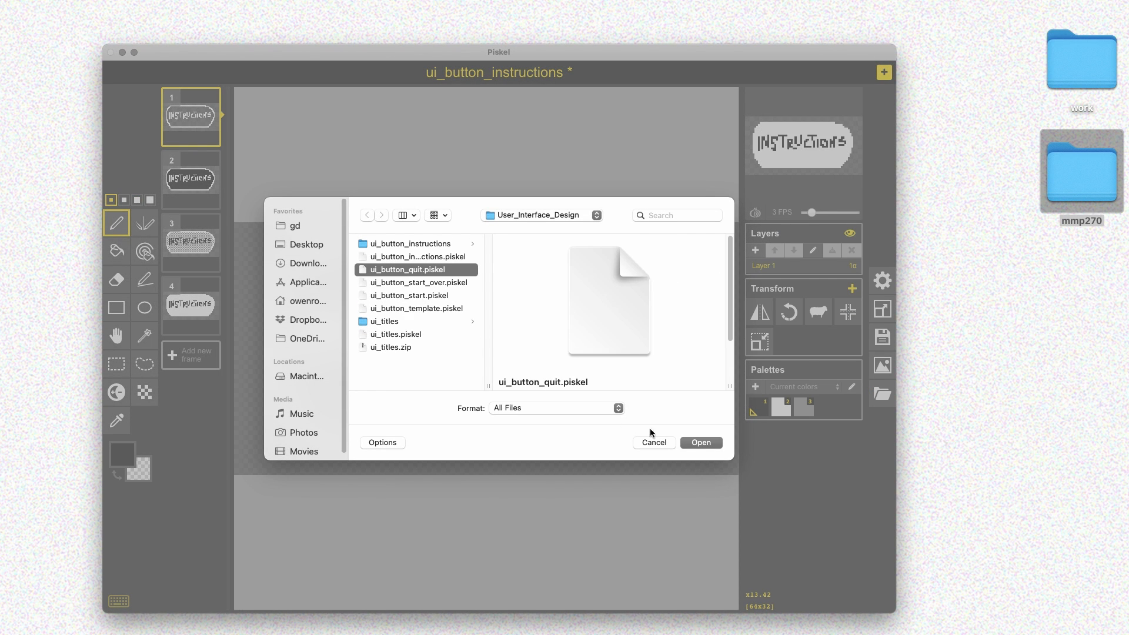
{"action": "left_click", "coordinate": [685, 444]}
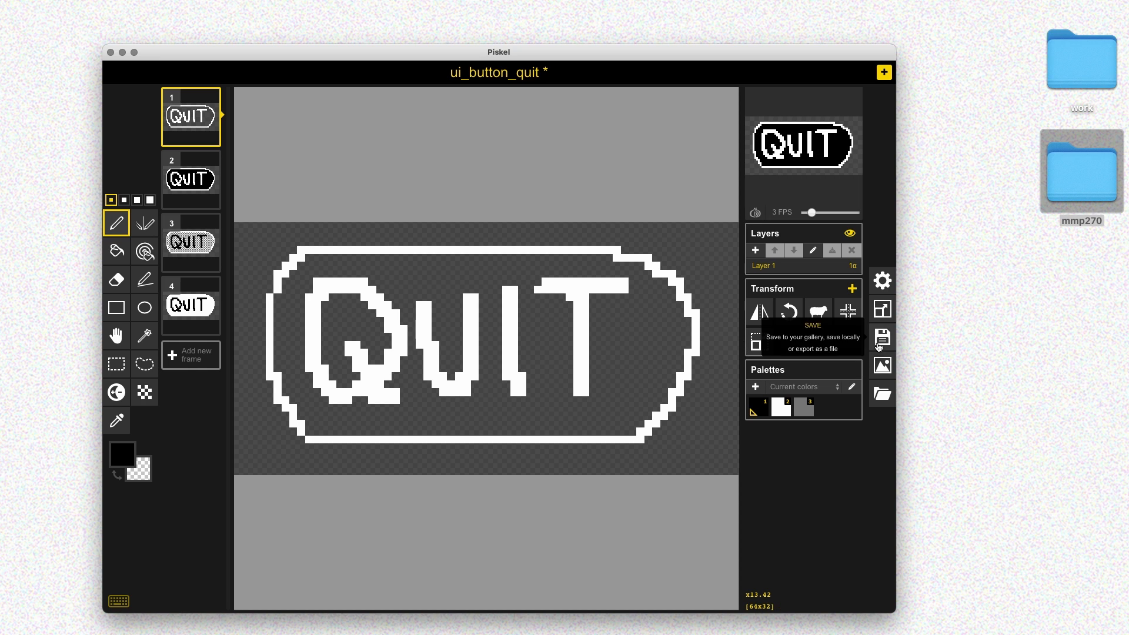
Export the quit button frames as a ZIP with prefix ui_button_quit_, saved as ui_button_quit in User_Interface_Design.
{"action": "left_click", "coordinate": [882, 365]}
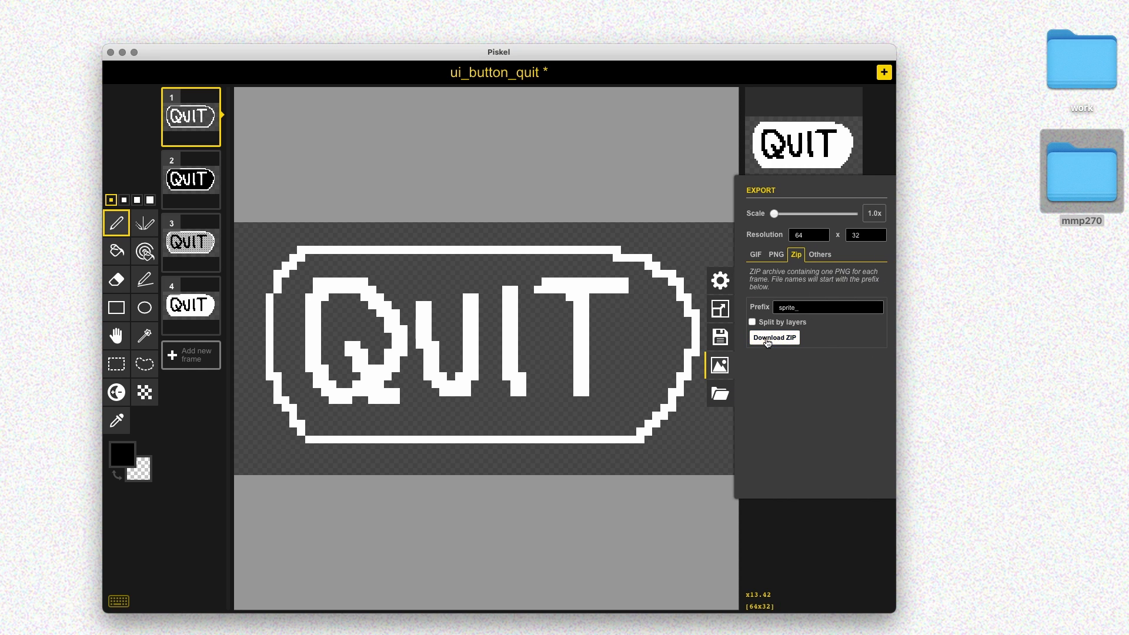
{"action": "left_click", "coordinate": [773, 338]}
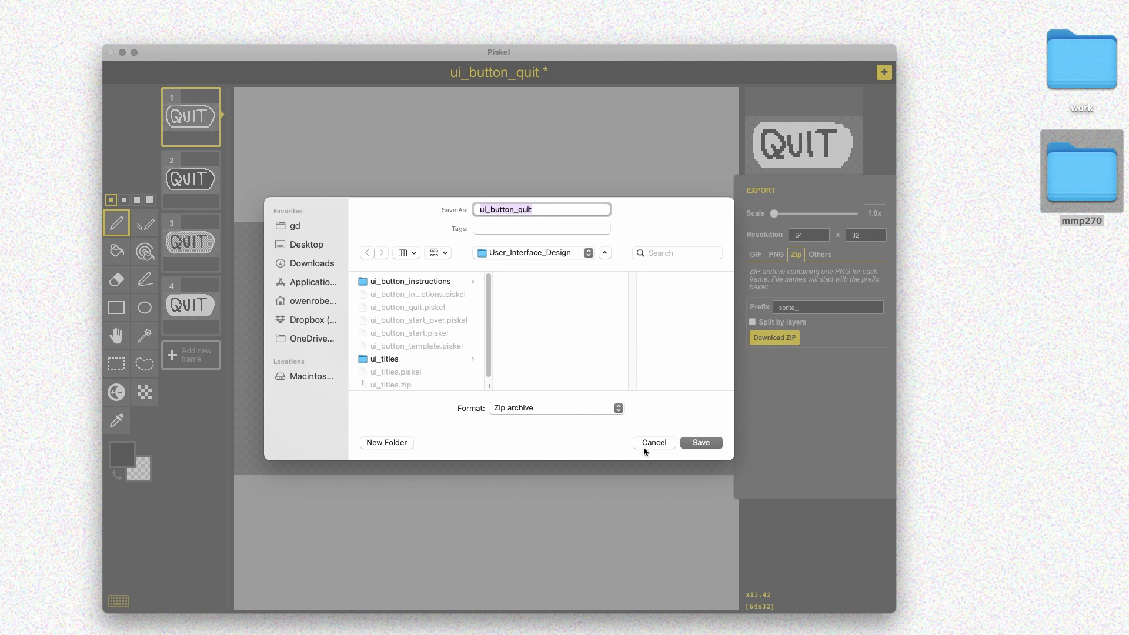
{"action": "left_click", "coordinate": [650, 445]}
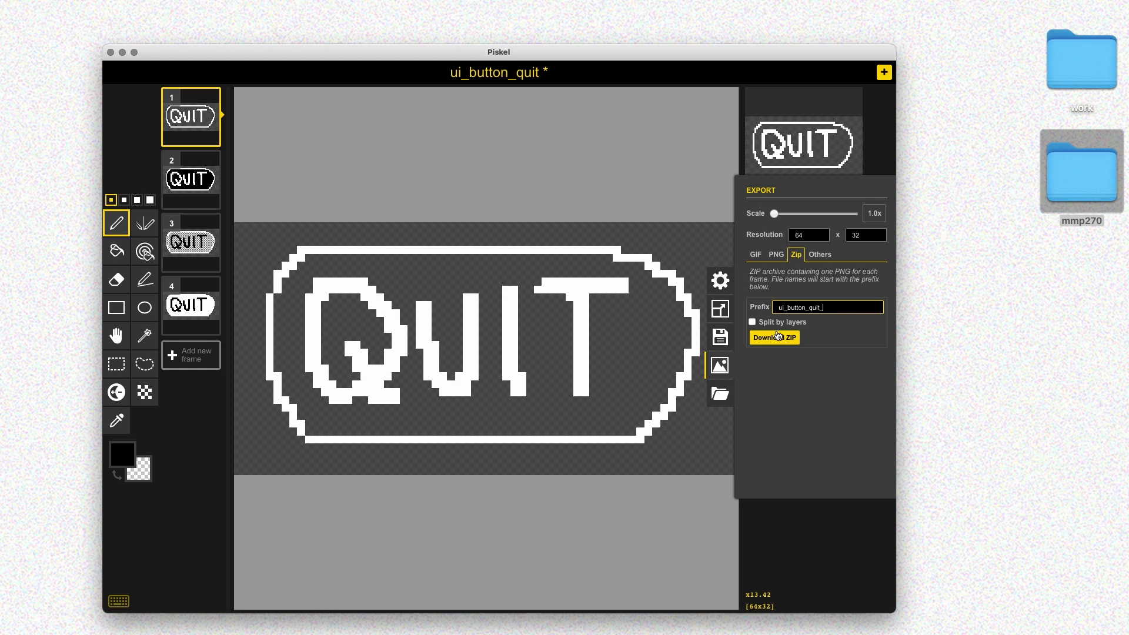
{"action": "left_click", "coordinate": [777, 337]}
{"action": "left_click", "coordinate": [694, 441]}
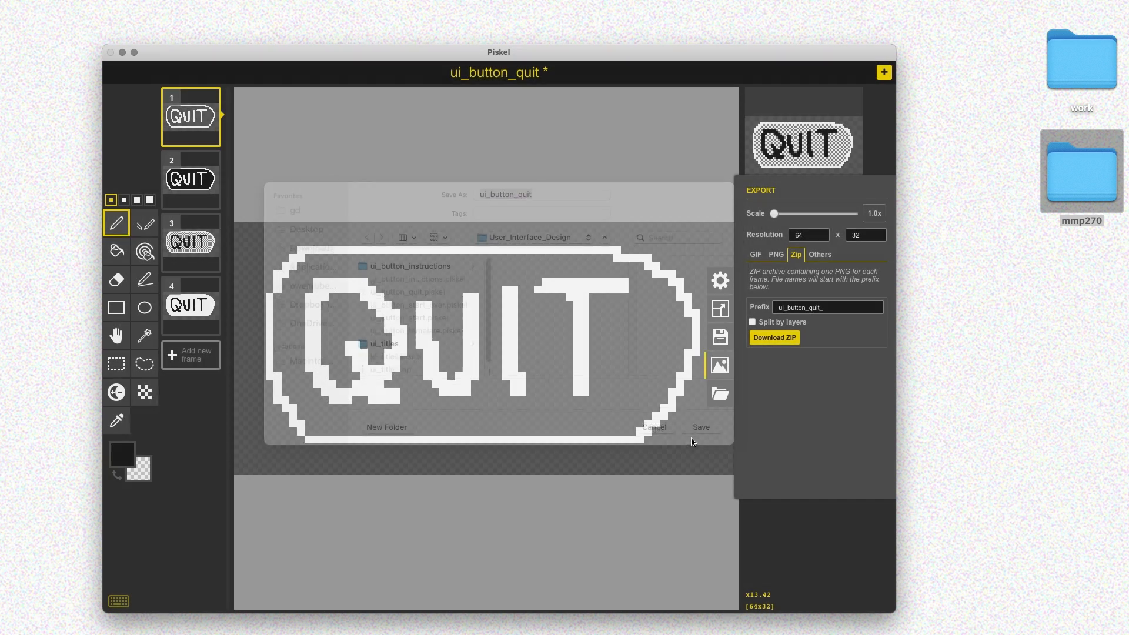
Open the ui_button_start_over.piskel file from the User_Interface_Design folder.
{"action": "left_click", "coordinate": [719, 393]}
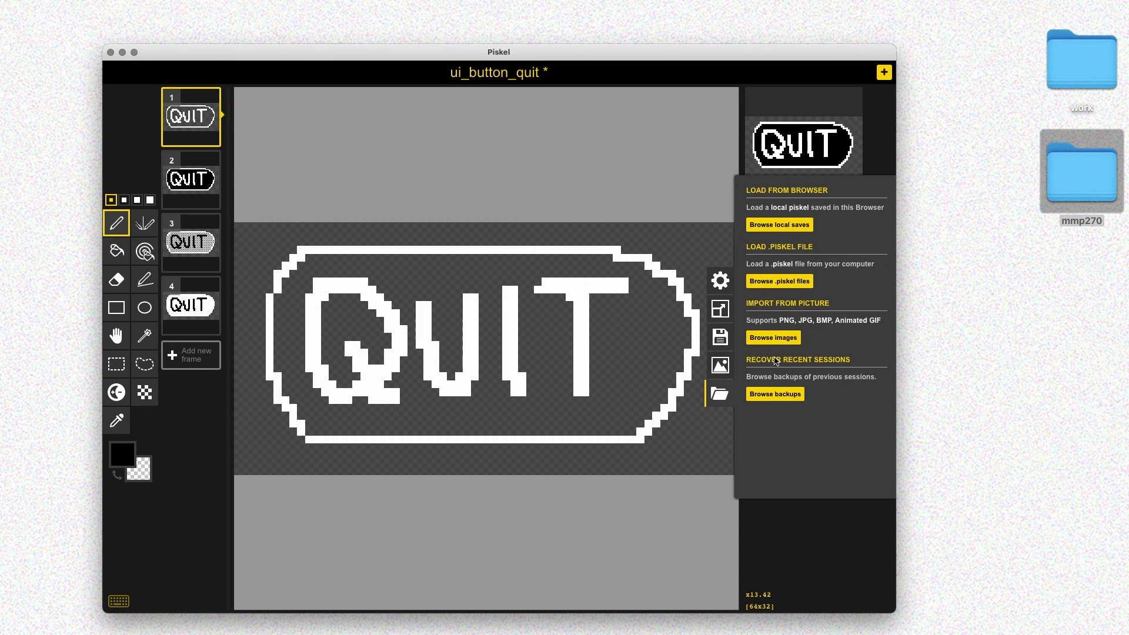
{"action": "left_click", "coordinate": [788, 287]}
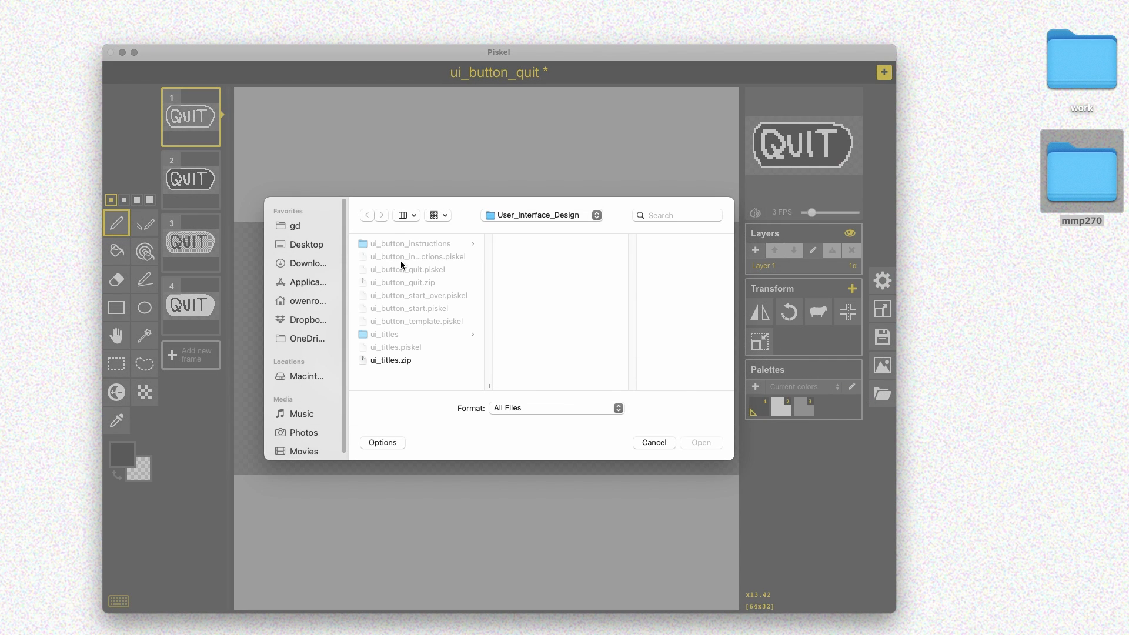
{"action": "left_click", "coordinate": [427, 297]}
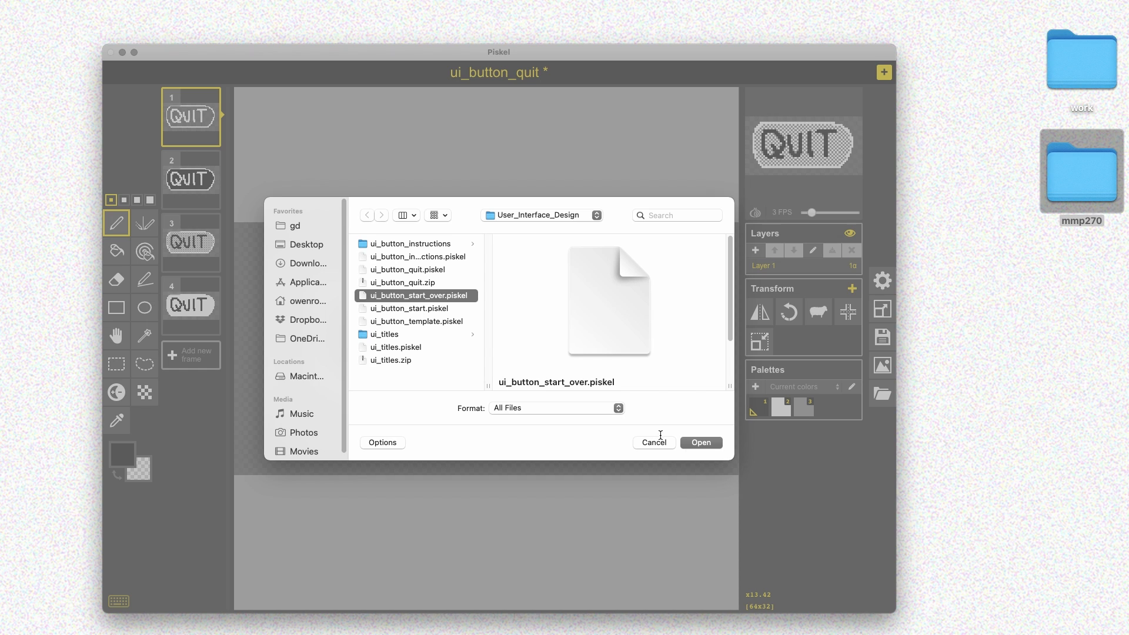
{"action": "left_click", "coordinate": [700, 442]}
Export the start over button frames as a ZIP with prefix ui_button_start_over_, saved as ui_button_start_over in User_Interface_Design.
{"action": "left_click", "coordinate": [882, 366]}
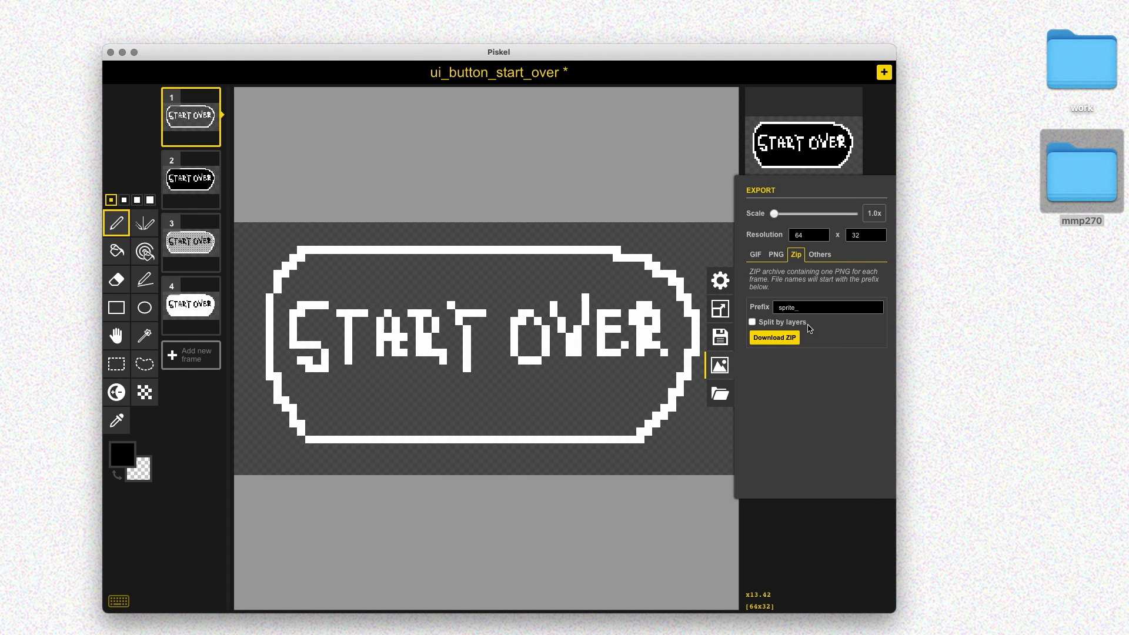
{"action": "left_click", "coordinate": [813, 309]}
{"action": "type", "text": "ui_button_start_over"}
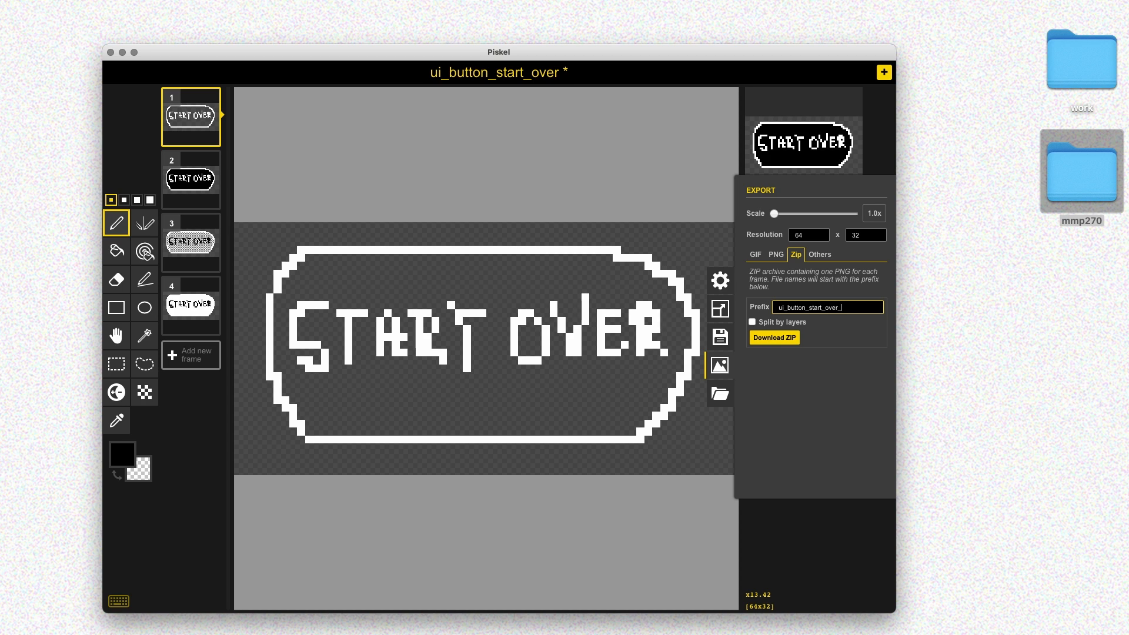
{"action": "left_click", "coordinate": [760, 337]}
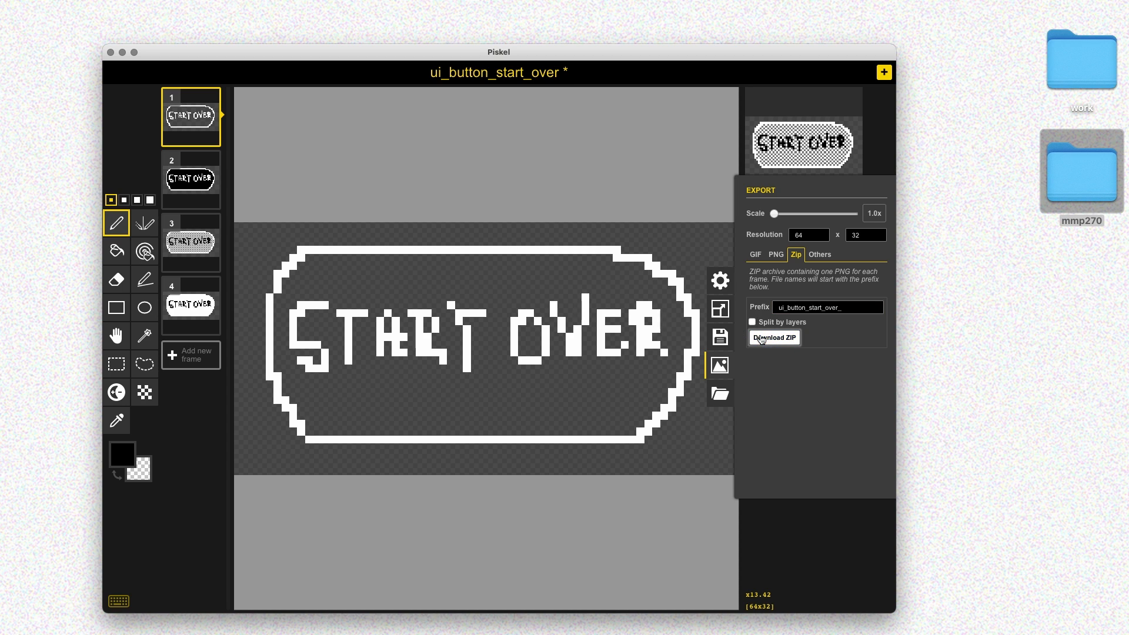
{"action": "left_click", "coordinate": [698, 446]}
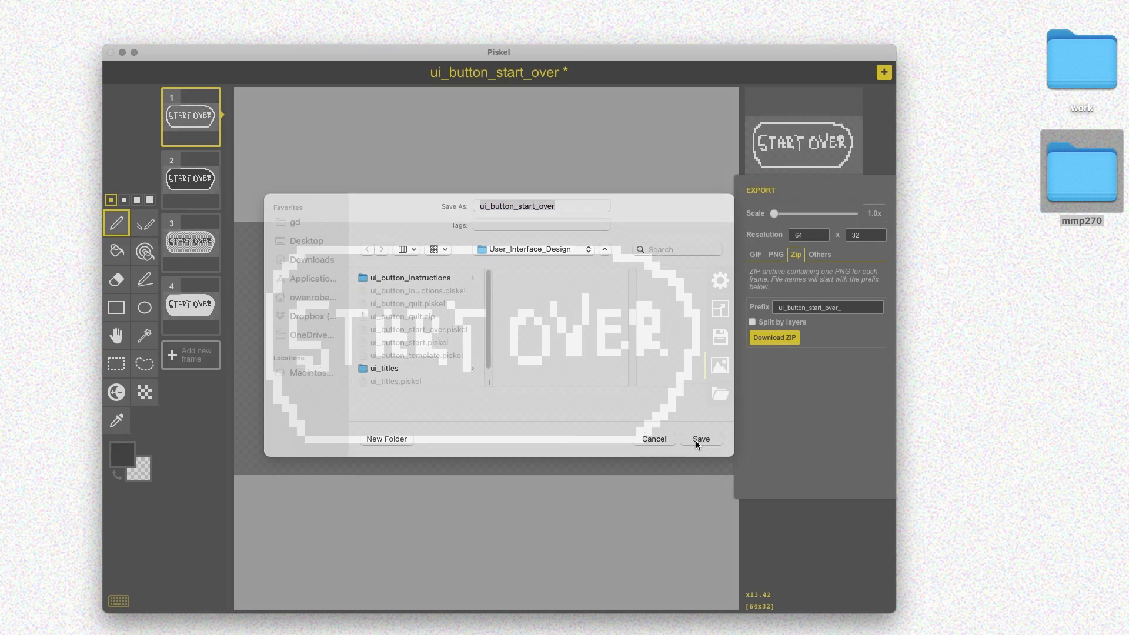
Open the ui_button_start.piskel file from the User_Interface_Design folder.
{"action": "left_click", "coordinate": [719, 394]}
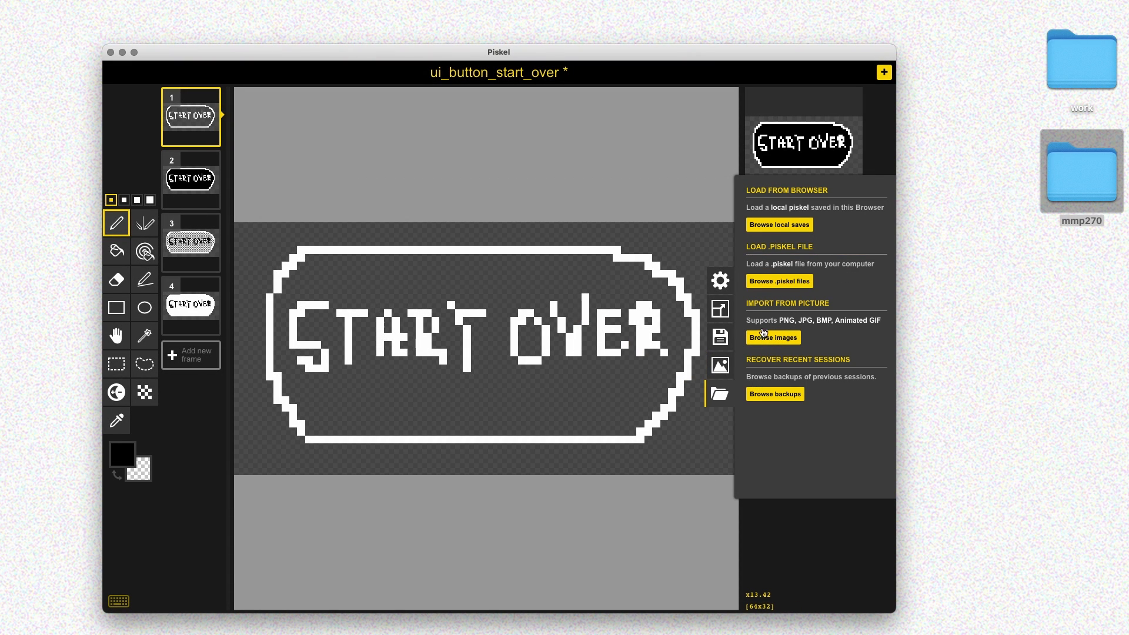
{"action": "left_click", "coordinate": [784, 282]}
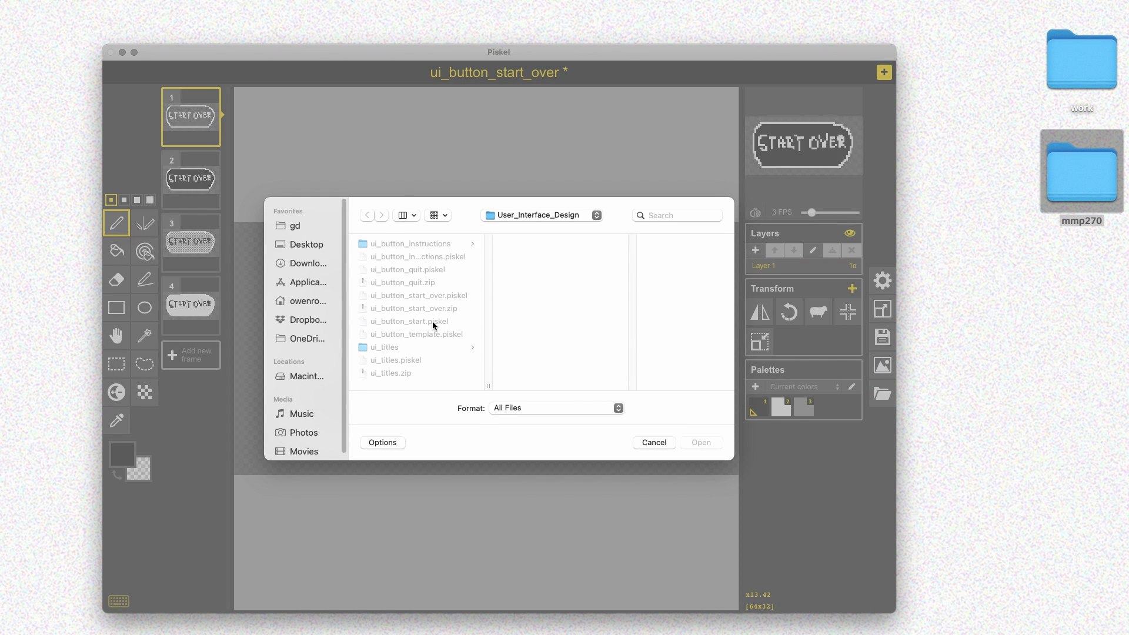
{"action": "left_click", "coordinate": [433, 322]}
{"action": "left_click", "coordinate": [697, 443]}
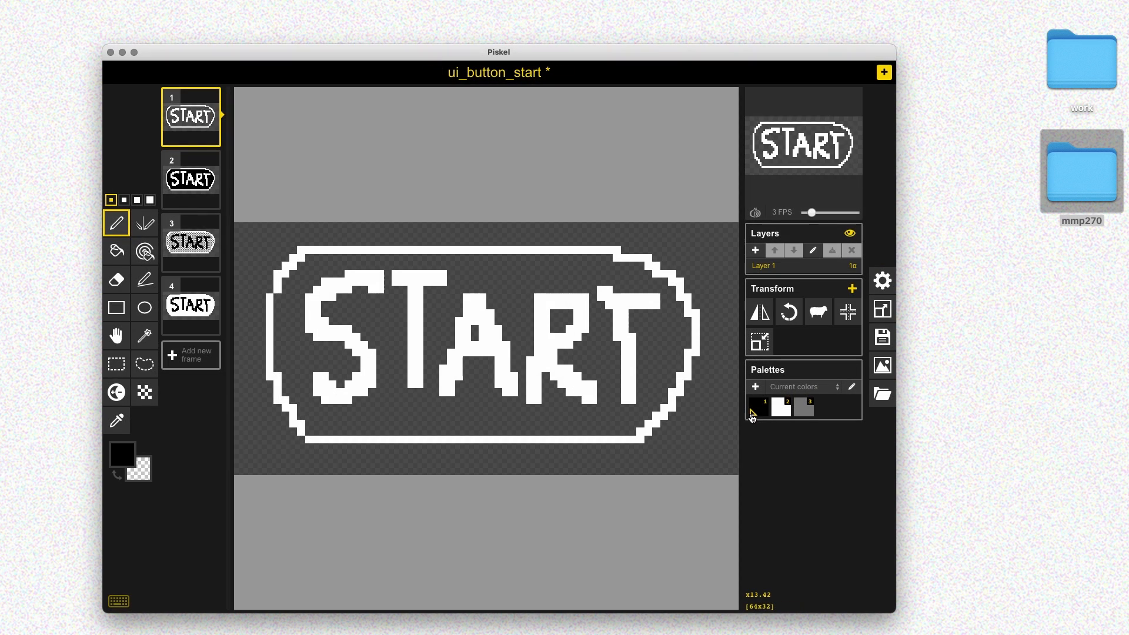
Export the start button frames as a ZIP with prefix ui_button_start_, saved as ui_button_start in User_Interface_Design.
{"action": "left_click", "coordinate": [882, 365]}
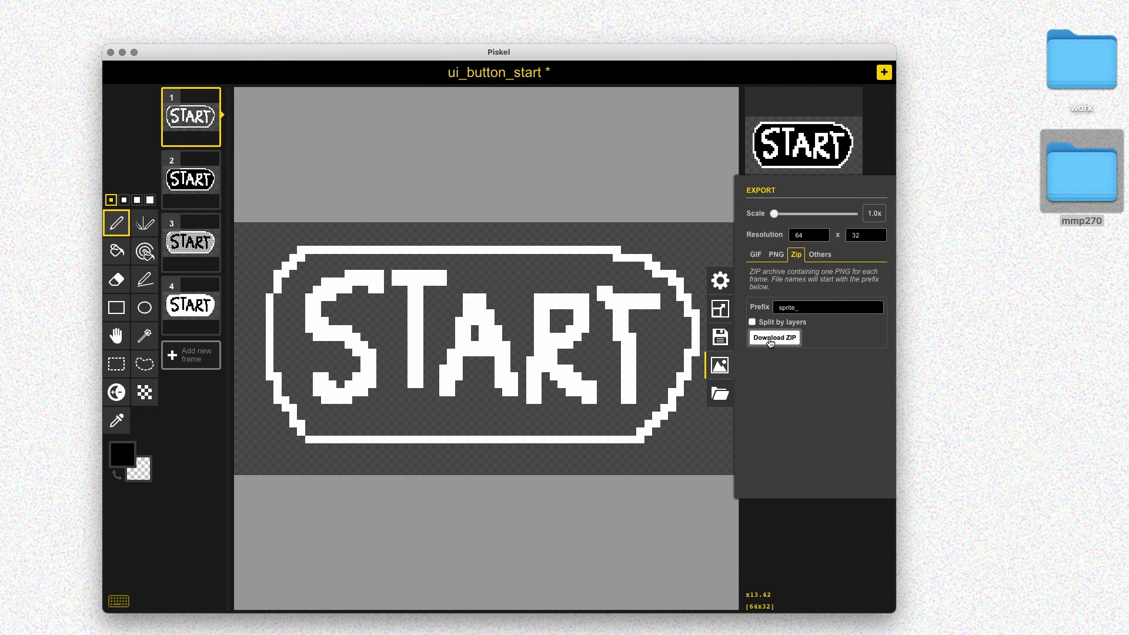
{"action": "left_click", "coordinate": [772, 339]}
{"action": "left_click", "coordinate": [654, 443]}
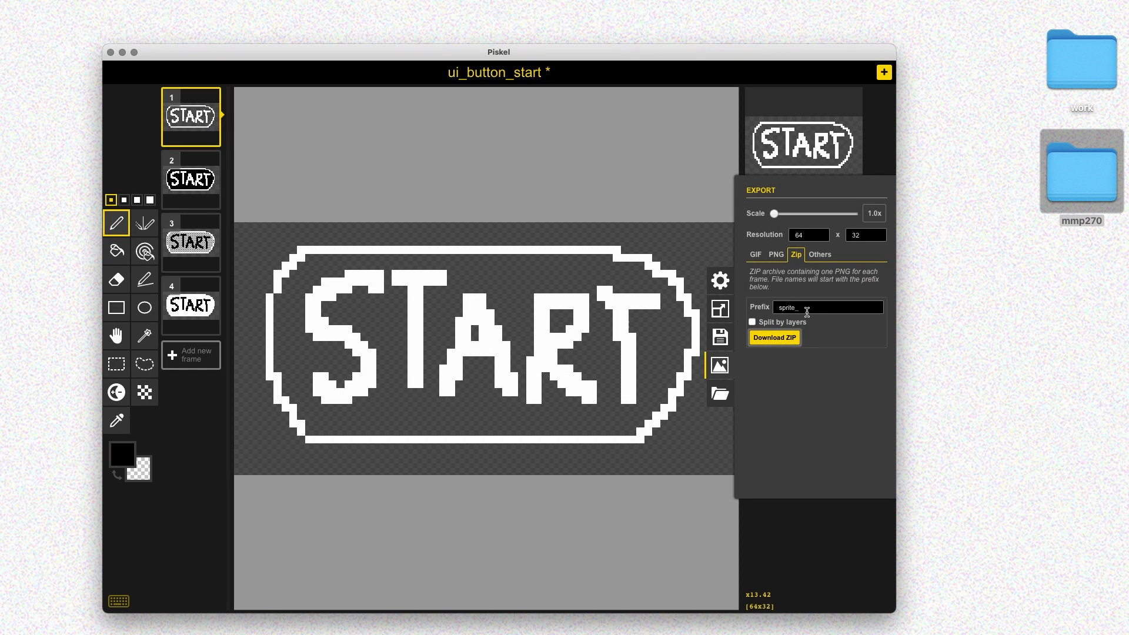
{"action": "double_click", "coordinate": [816, 308]}
{"action": "type", "text": "ui_button_sta"}
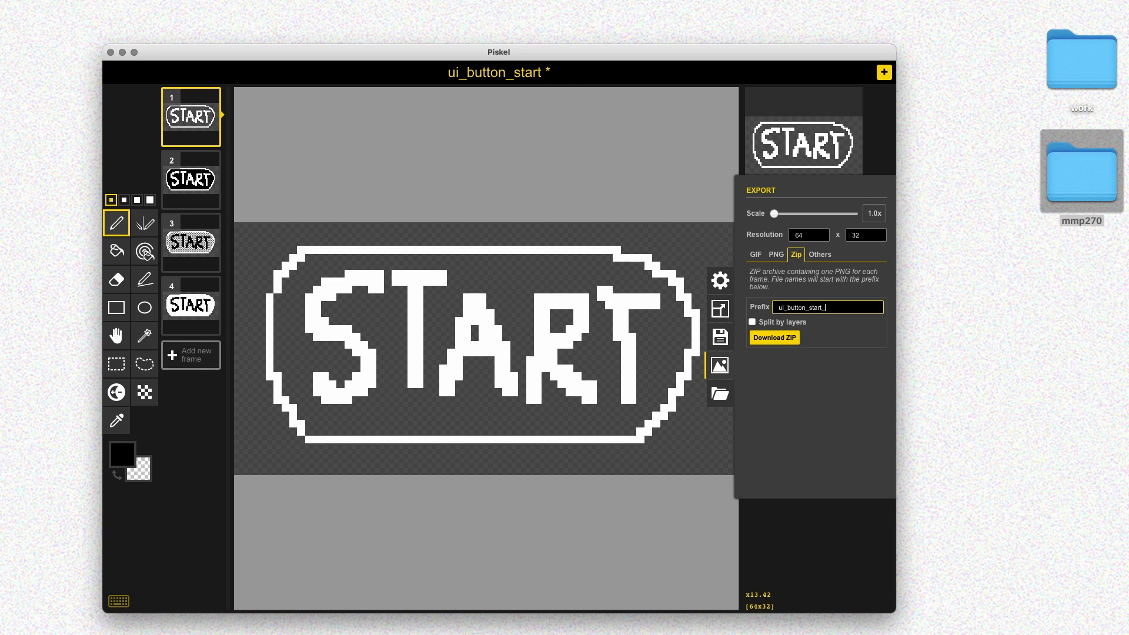
{"action": "left_click", "coordinate": [774, 337]}
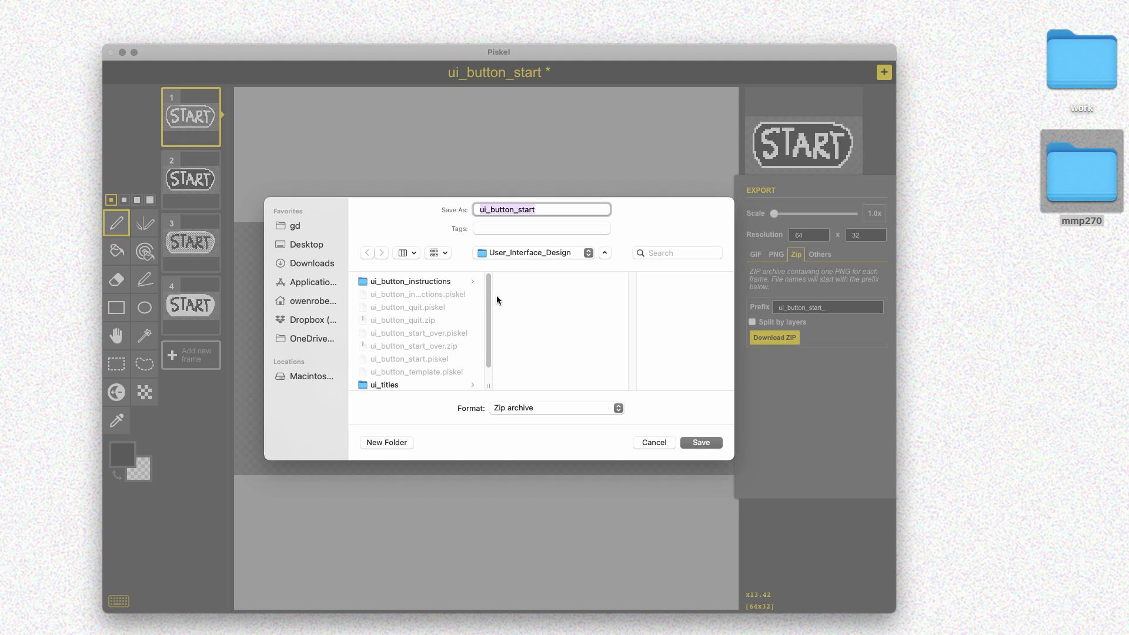
{"action": "left_click", "coordinate": [701, 442]}
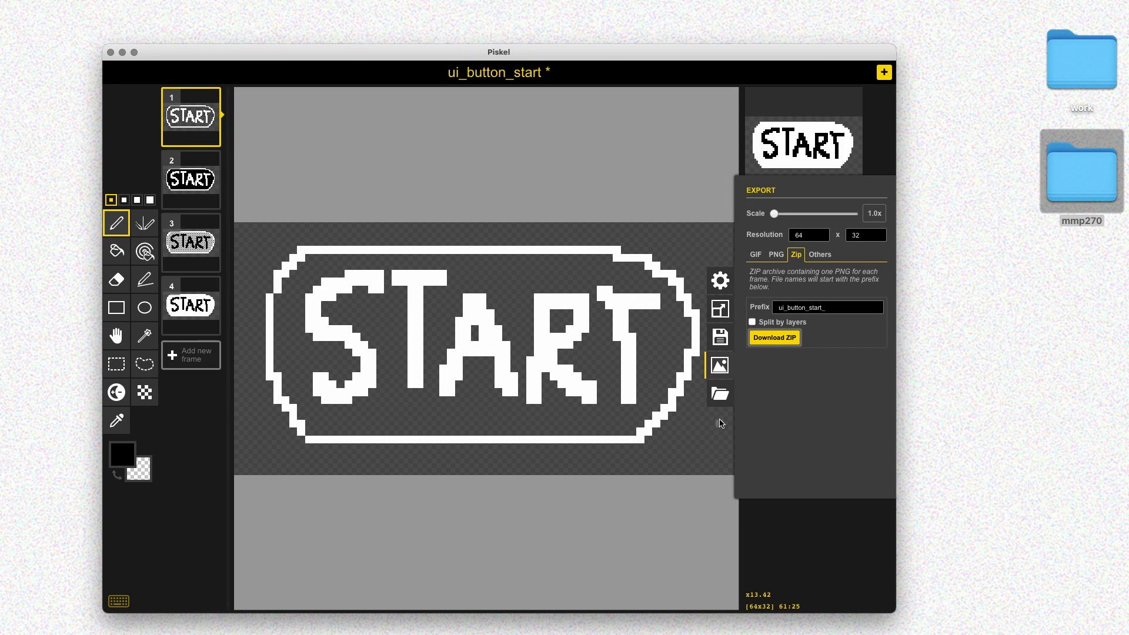
Open the ui_button_template.piskel file from the User_Interface_Design folder.
{"action": "left_click", "coordinate": [720, 394]}
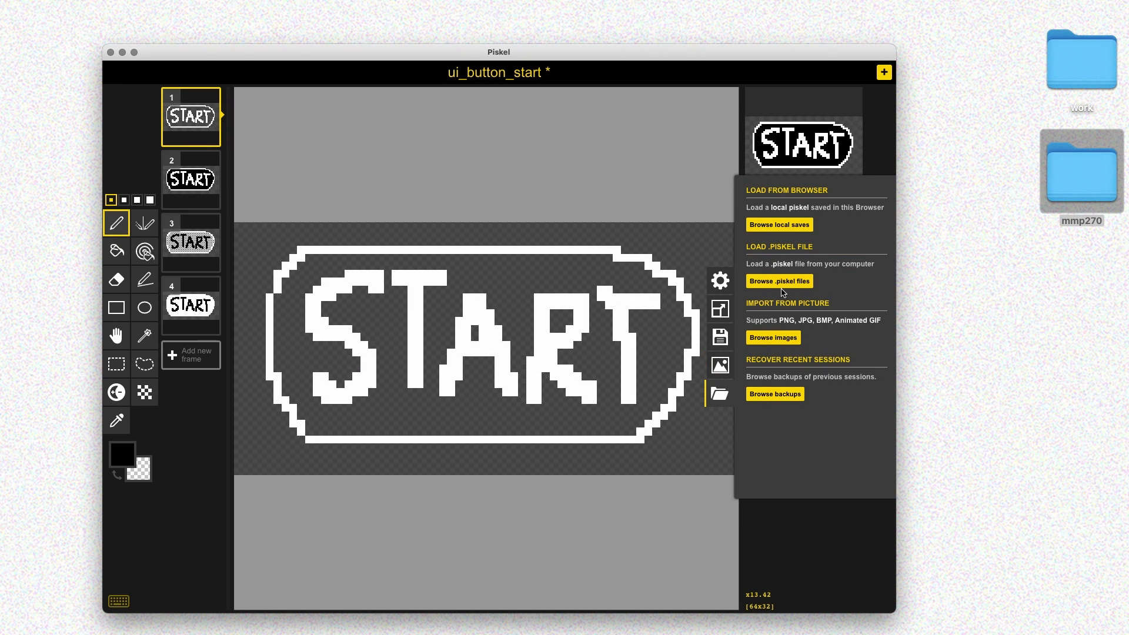
{"action": "left_click", "coordinate": [779, 281]}
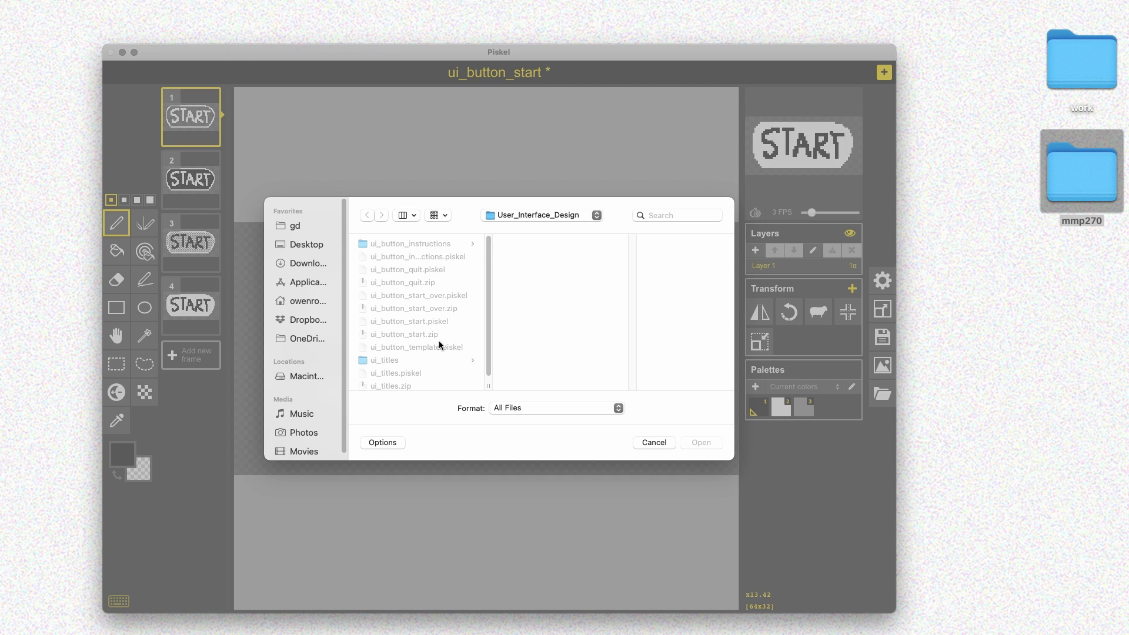
{"action": "left_click", "coordinate": [441, 348]}
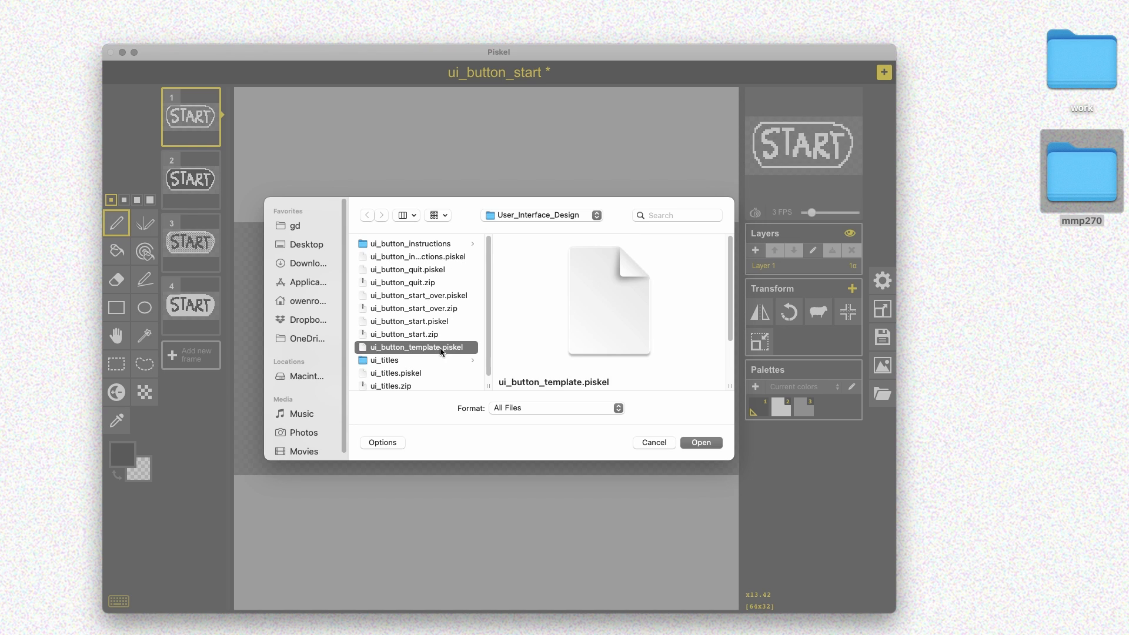
{"action": "left_click", "coordinate": [699, 443]}
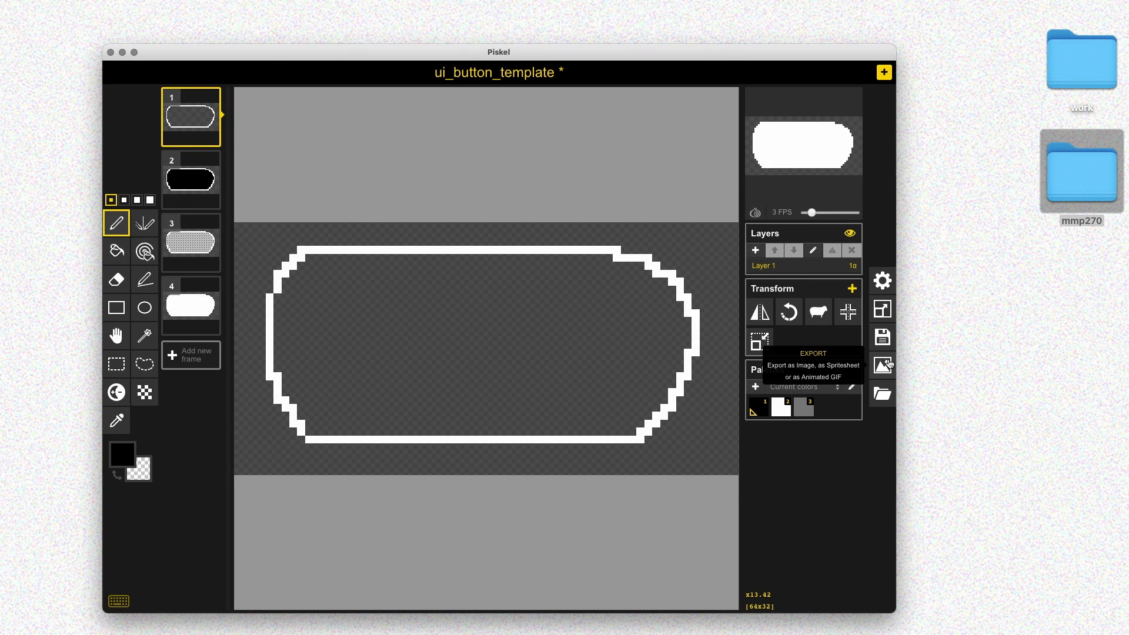
Export the blank button template frames as a ZIP archive with prefix ui_button_template_.
{"action": "left_click", "coordinate": [883, 366]}
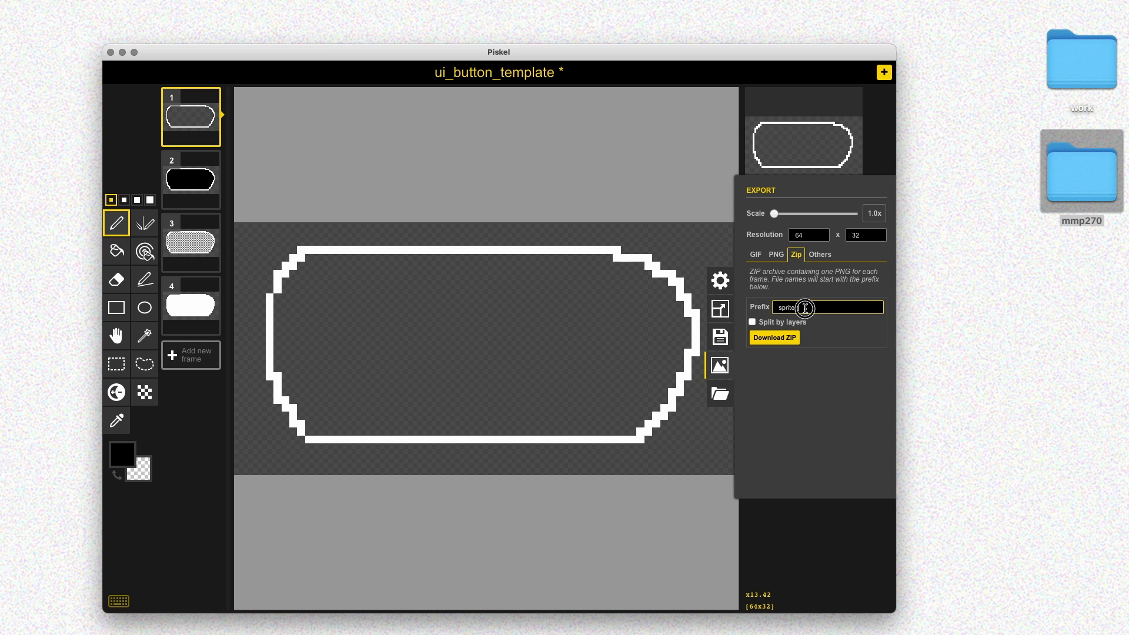
{"action": "double_click", "coordinate": [805, 308]}
{"action": "type", "text": "ui_button_template_"}
{"action": "left_click", "coordinate": [774, 338]}
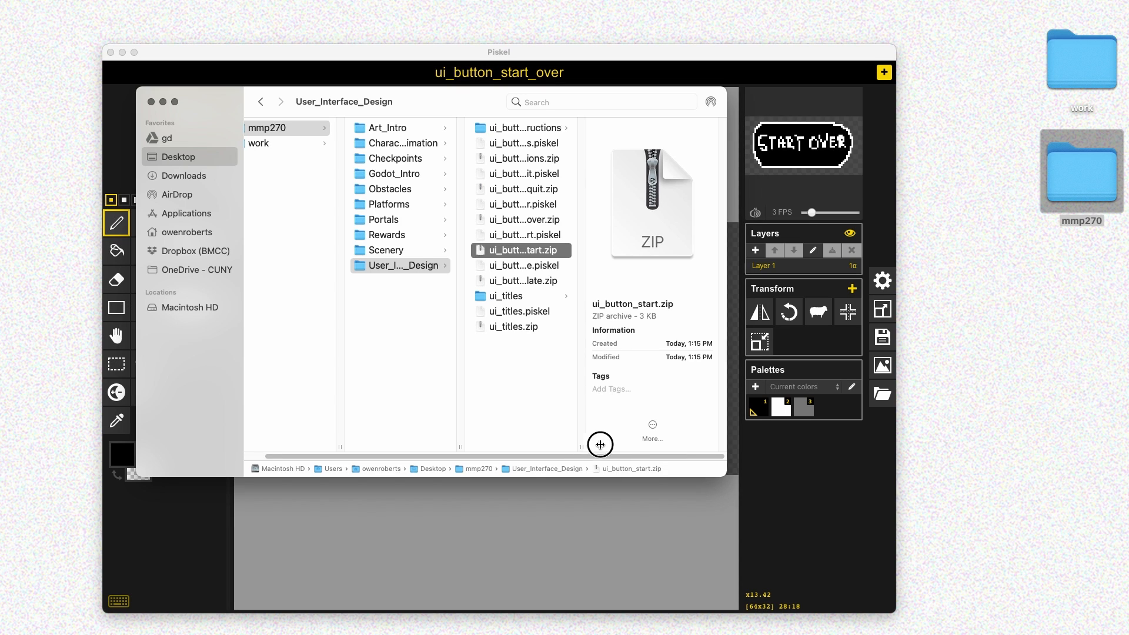
Check the PNGs in the extracted ui_button_instructions folder and delete ui_button_instructions.zip.
{"action": "left_click_drag", "start_coordinate": [582, 447], "coordinate": [880, 506]}
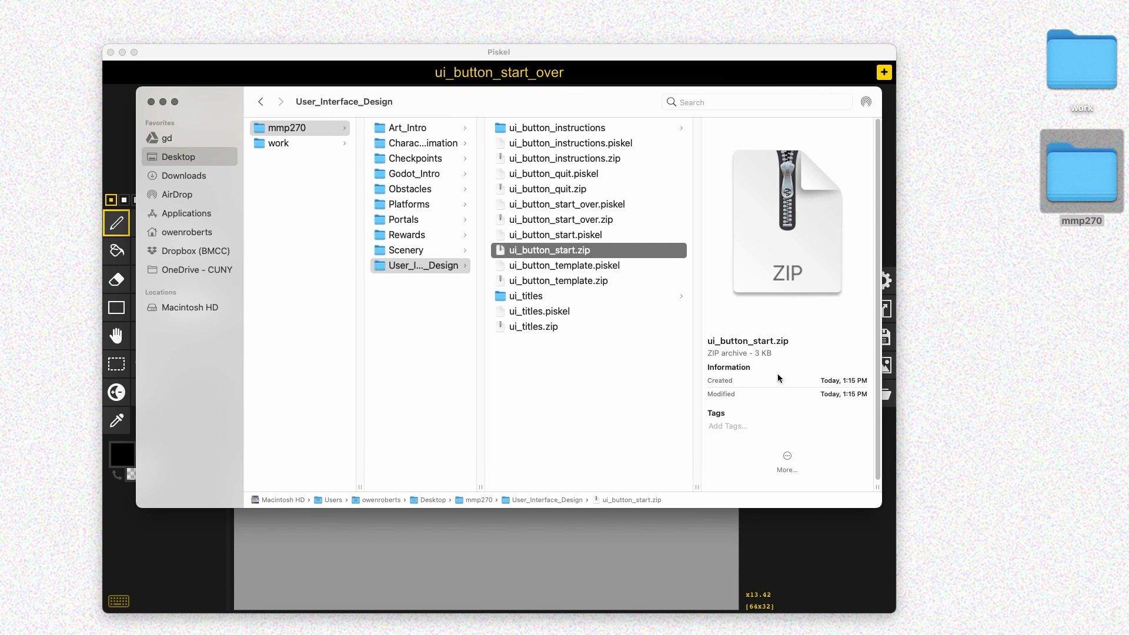
{"action": "left_click", "coordinate": [565, 131]}
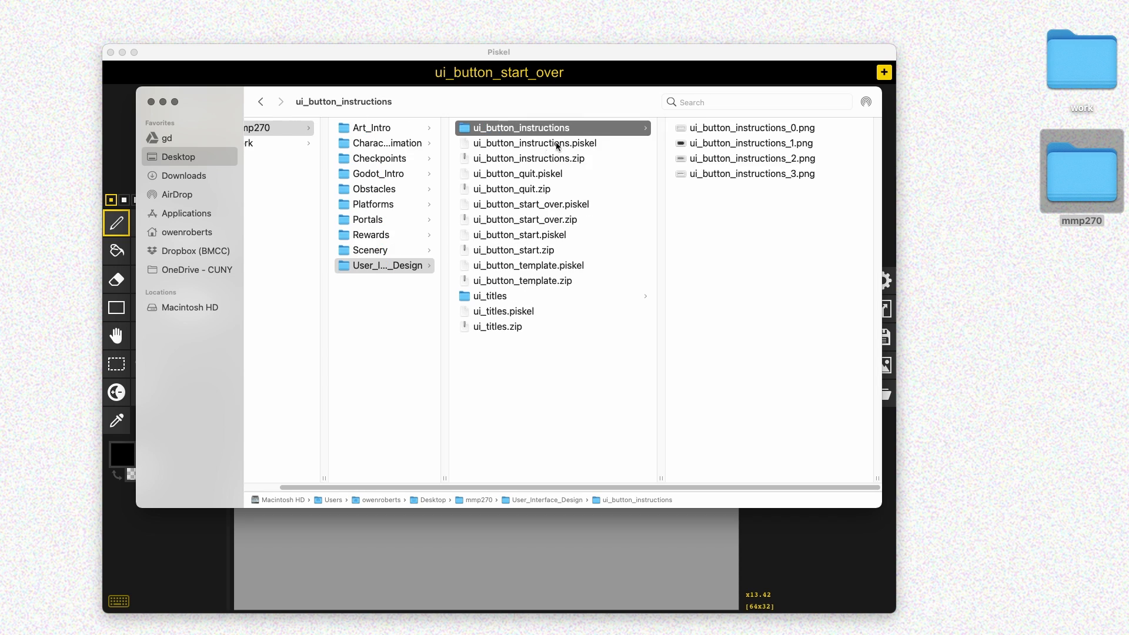
{"action": "left_click", "coordinate": [545, 160]}
{"action": "key", "text": "super+BackSpace"}
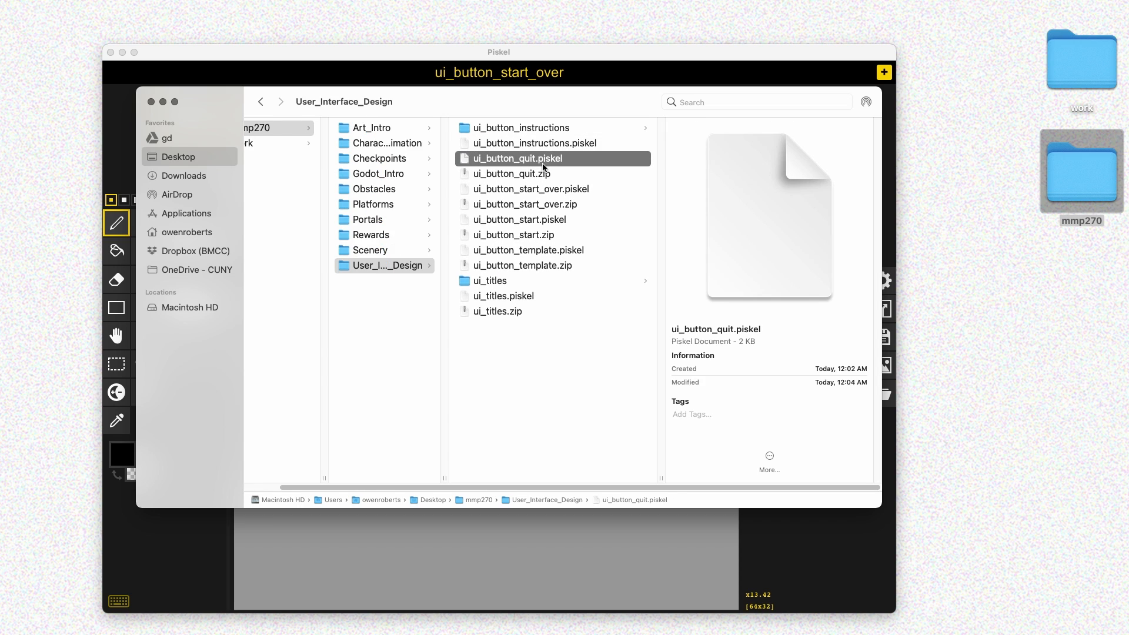
Extract ui_button_quit.zip and ui_button_start_over.zip, and delete both archives.
{"action": "double_click", "coordinate": [503, 178]}
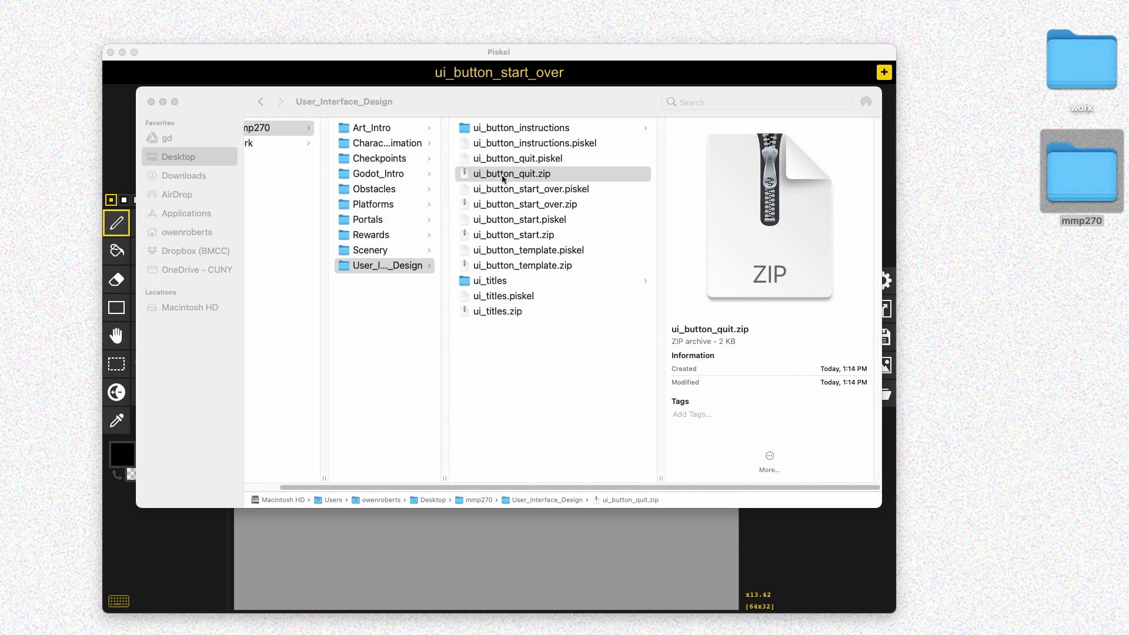
{"action": "key", "text": "super+BackSpace"}
{"action": "left_click", "coordinate": [420, 206]}
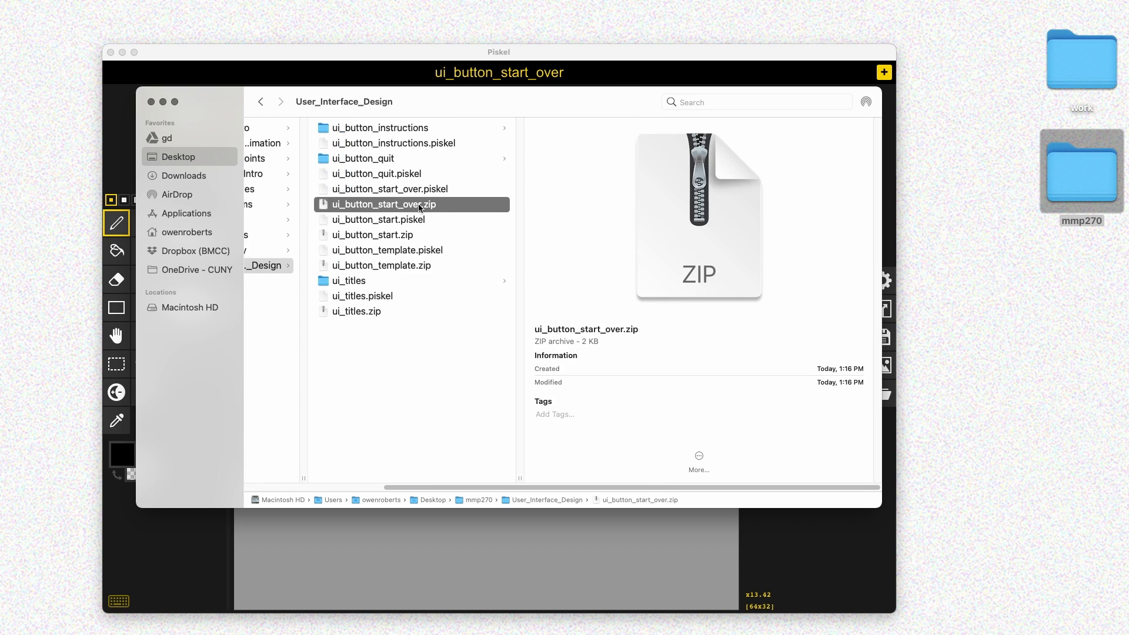
{"action": "double_click", "coordinate": [419, 205]}
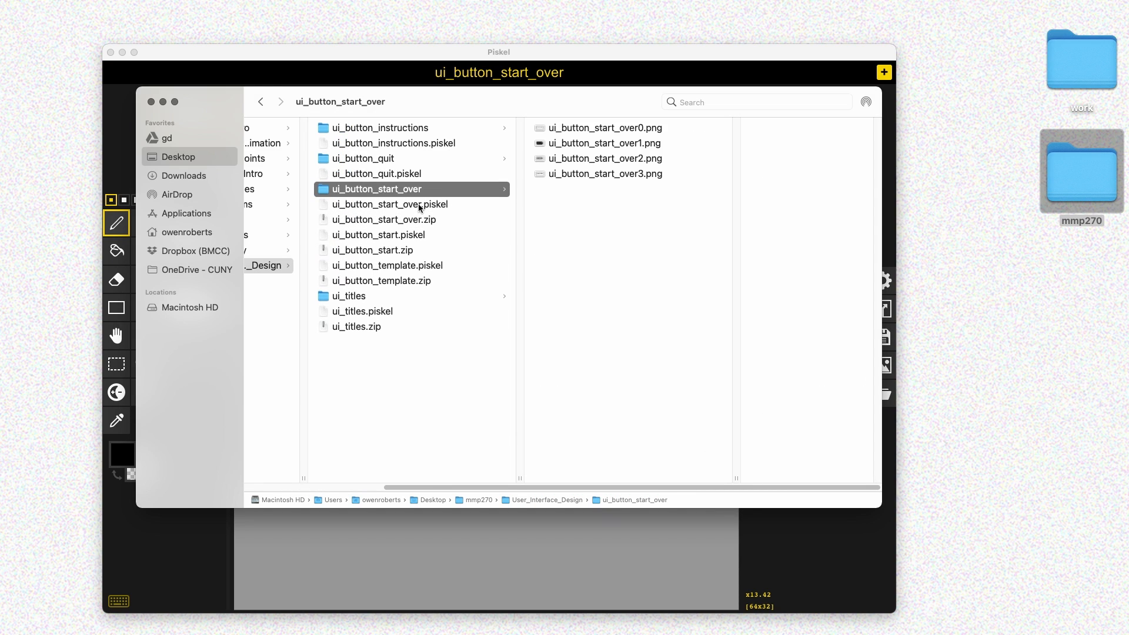
{"action": "left_click", "coordinate": [603, 133]}
Extract ui_button_start.zip and ui_button_template.zip, and delete both archives.
{"action": "double_click", "coordinate": [389, 235]}
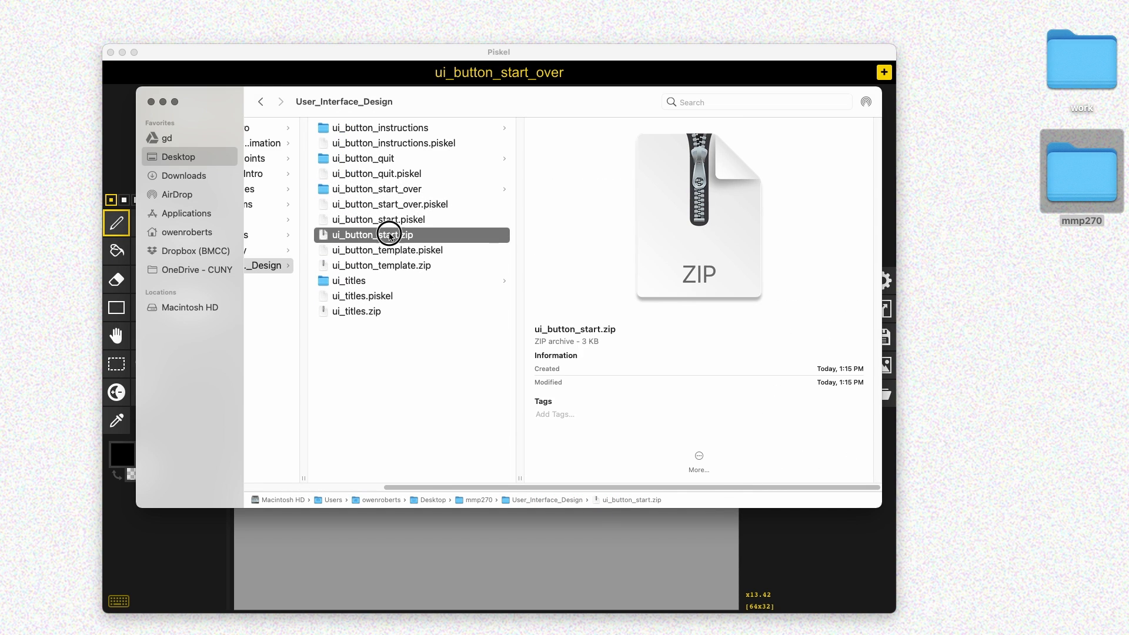
{"action": "key", "text": "super+BackSpace"}
{"action": "double_click", "coordinate": [401, 252]}
{"action": "left_click", "coordinate": [407, 266]}
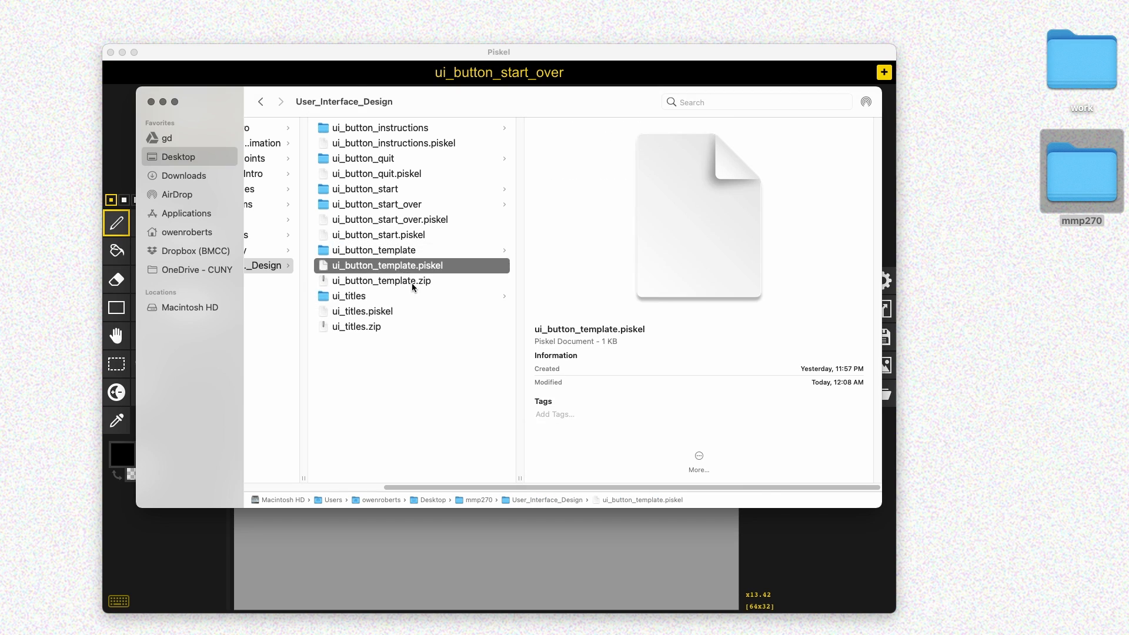
{"action": "left_click", "coordinate": [411, 282]}
{"action": "key", "text": "super+BackSpace"}
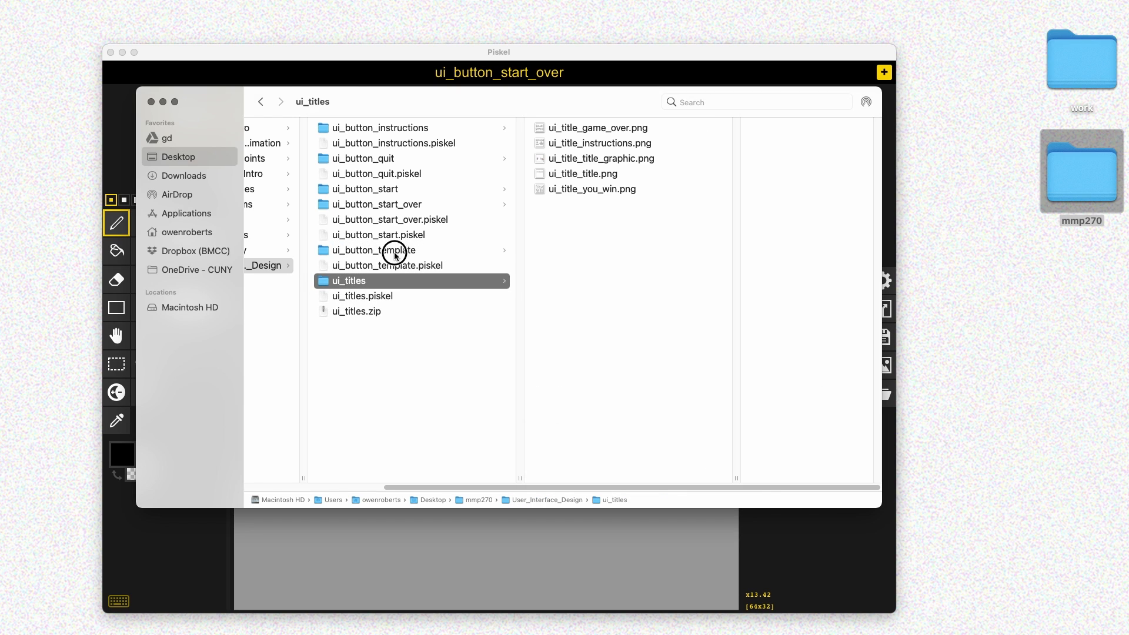
Compress the instructions, quit, start, start_over and template button folders together into one ZIP archive.
{"action": "left_click", "coordinate": [392, 252]}
{"action": "left_click", "coordinate": [391, 204], "text": "super"}
{"action": "left_click", "coordinate": [388, 189], "text": "super"}
{"action": "left_click", "coordinate": [386, 159], "text": "super"}
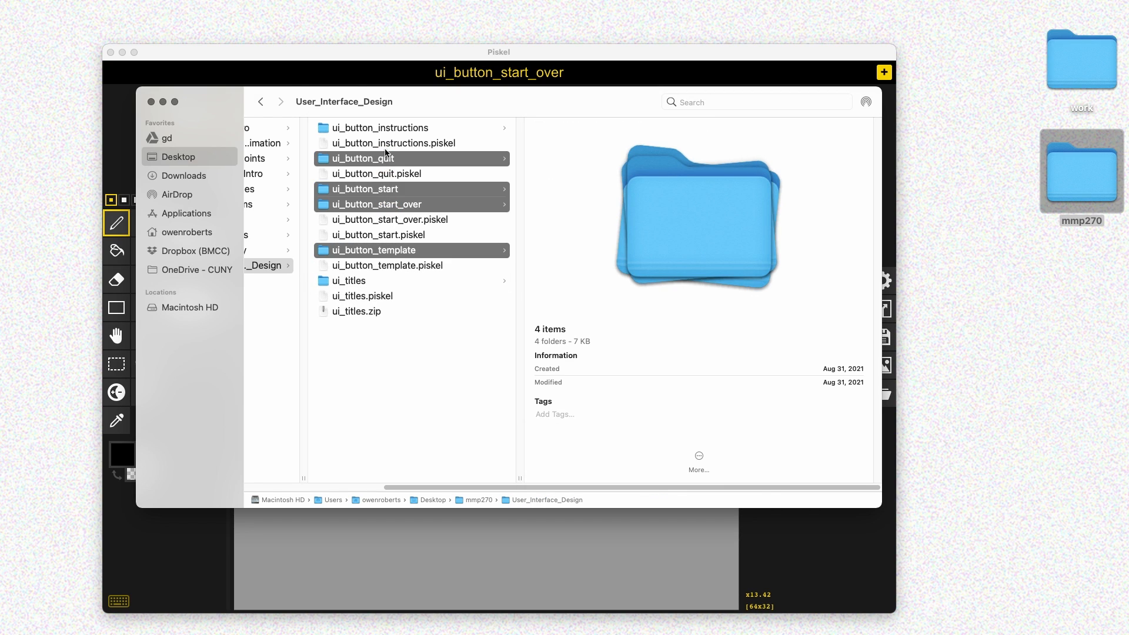
{"action": "left_click", "coordinate": [389, 128], "text": "super"}
{"action": "right_click", "coordinate": [390, 132]}
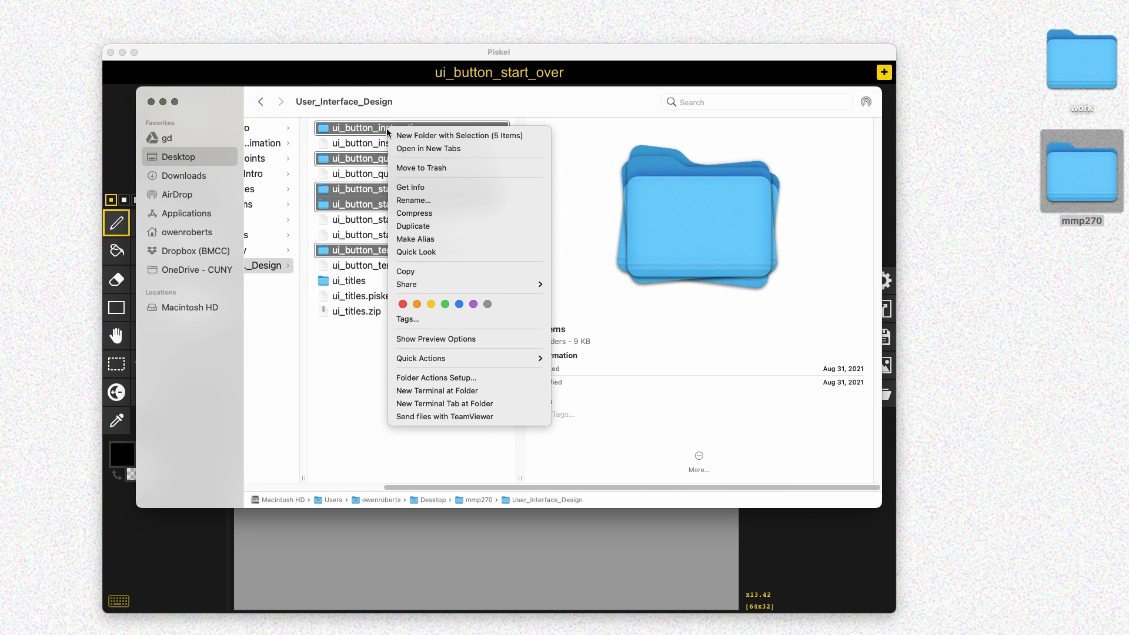
{"action": "left_click", "coordinate": [414, 214]}
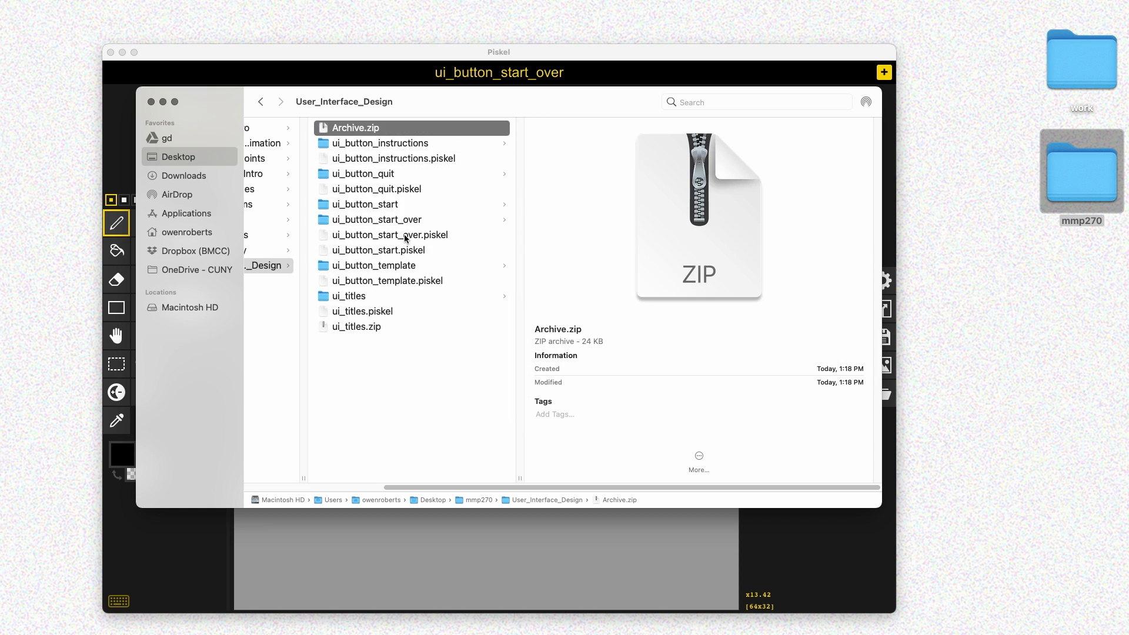
Rename the new combined archive as ui_buttons.
{"action": "key", "text": "Return"}
{"action": "type", "text": "ui_buttons"}
{"action": "key", "text": "Return"}
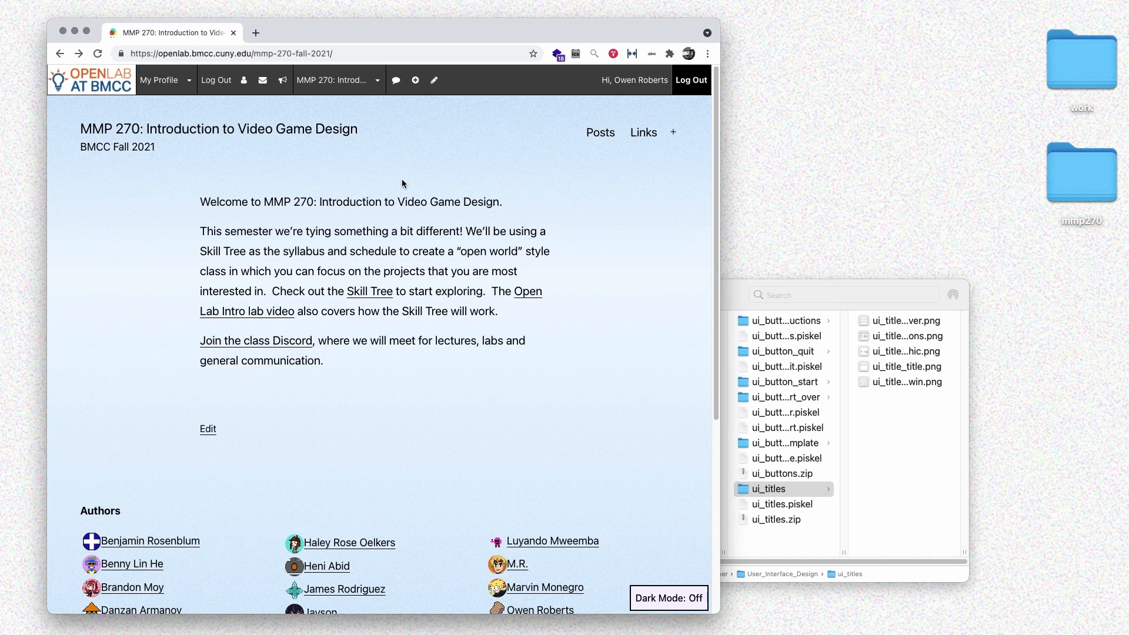
Create a new post on the MMP 270 OpenLab site in the browser and assign it the User Interface Design category.
{"action": "mouse_move", "coordinate": [415, 83]}
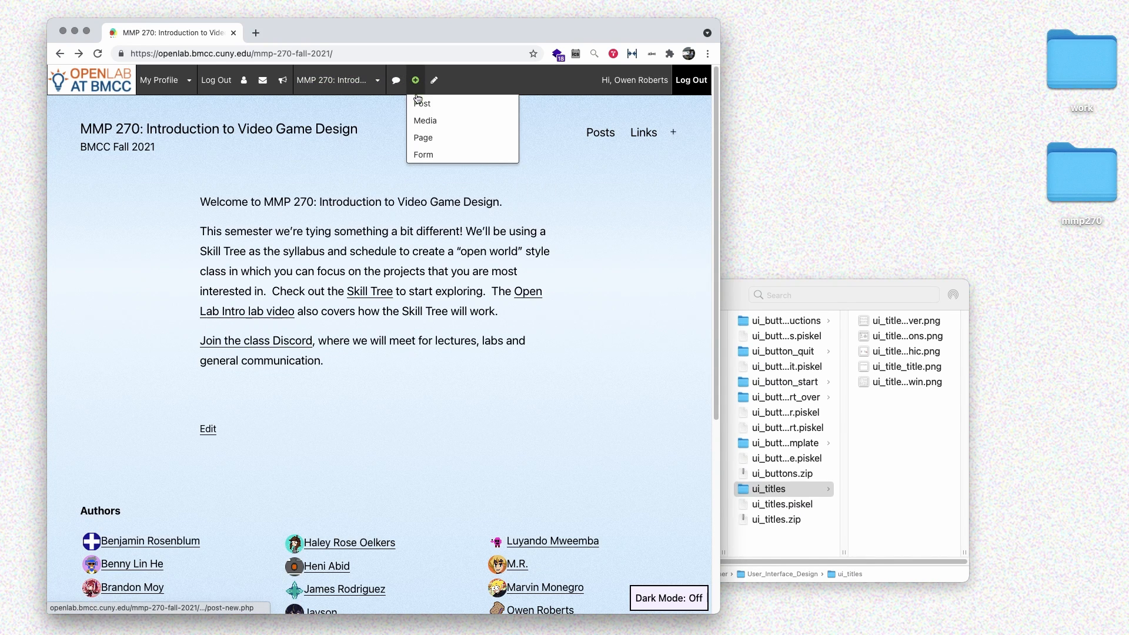
{"action": "left_click", "coordinate": [419, 103]}
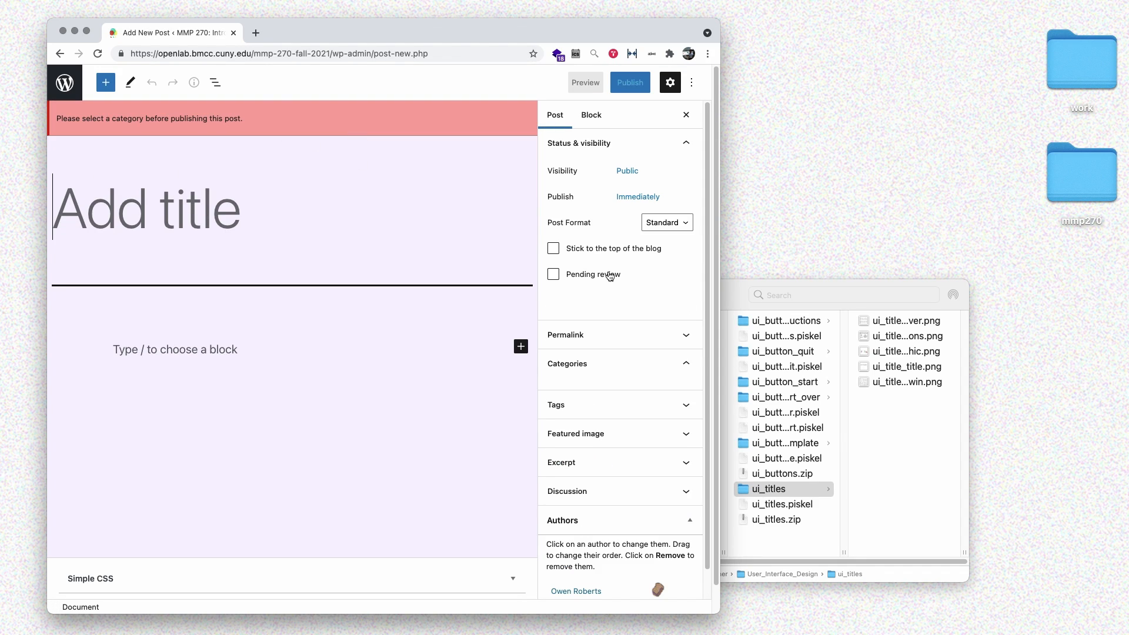
{"action": "left_click", "coordinate": [584, 361]}
{"action": "left_click", "coordinate": [575, 404]}
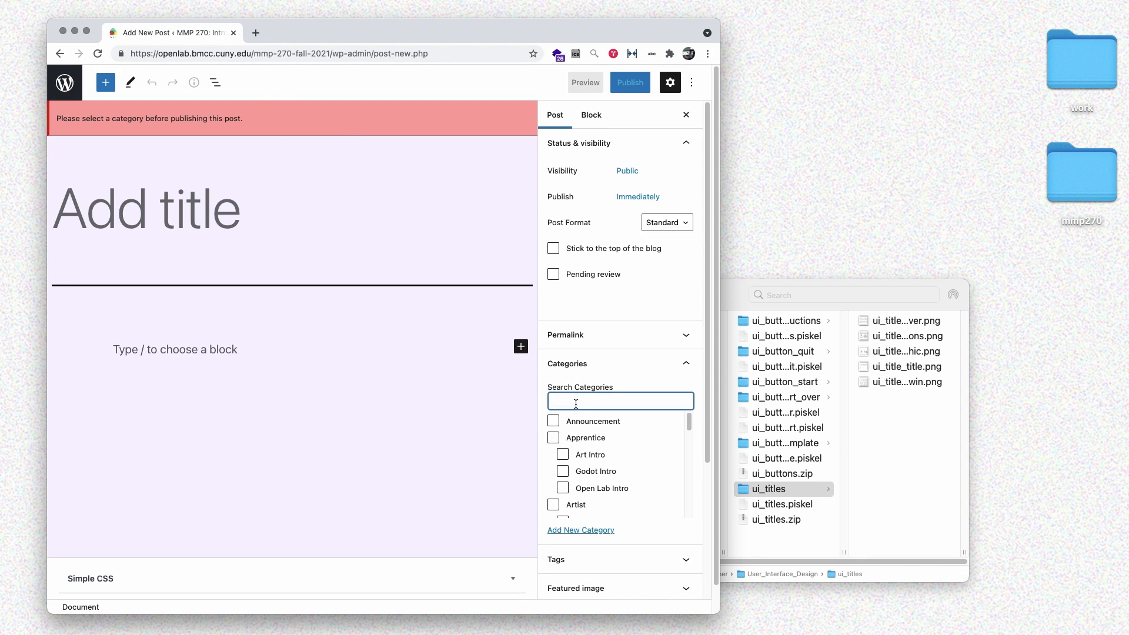
{"action": "type", "text": "user"}
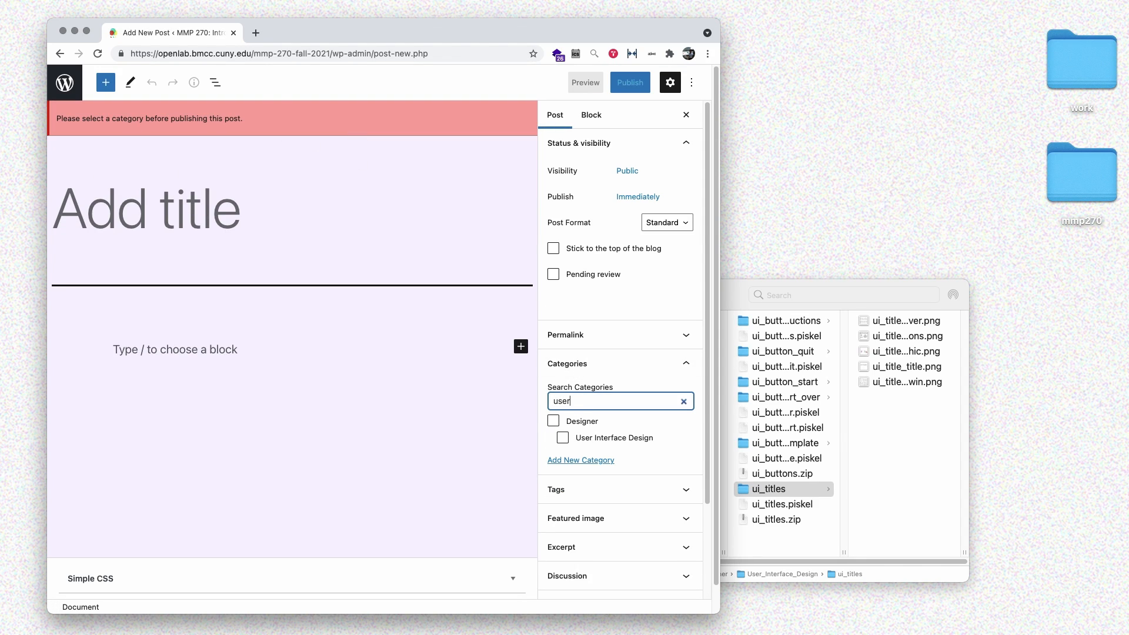
{"action": "left_click", "coordinate": [600, 438]}
Title the post "Designs for titles and buttons".
{"action": "left_click", "coordinate": [197, 183]}
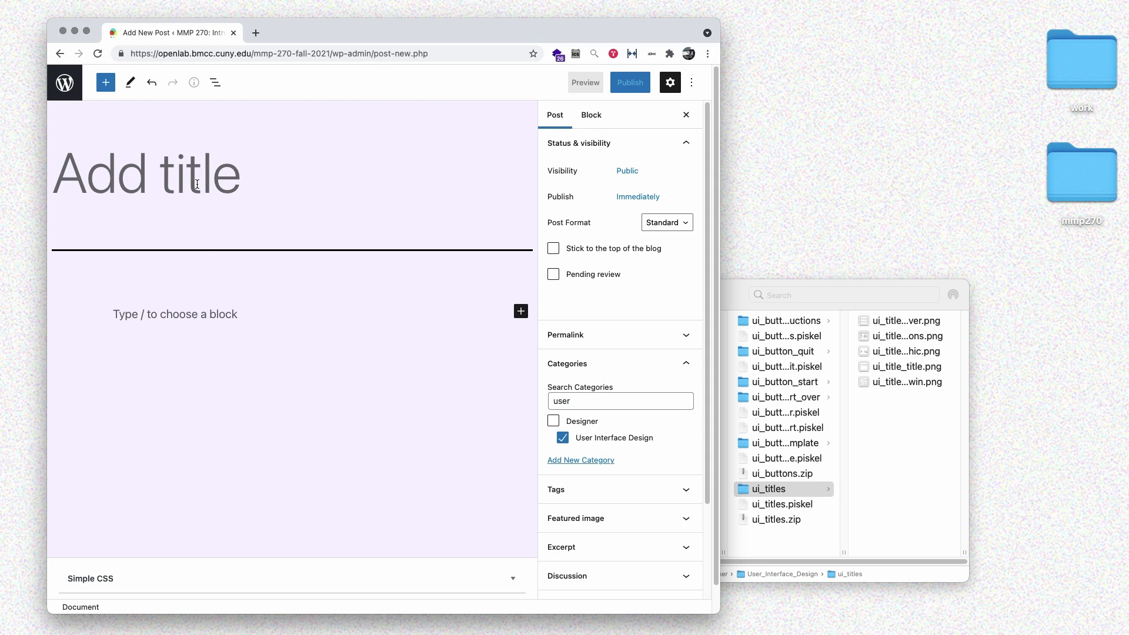
{"action": "type", "text": "Designs for "}
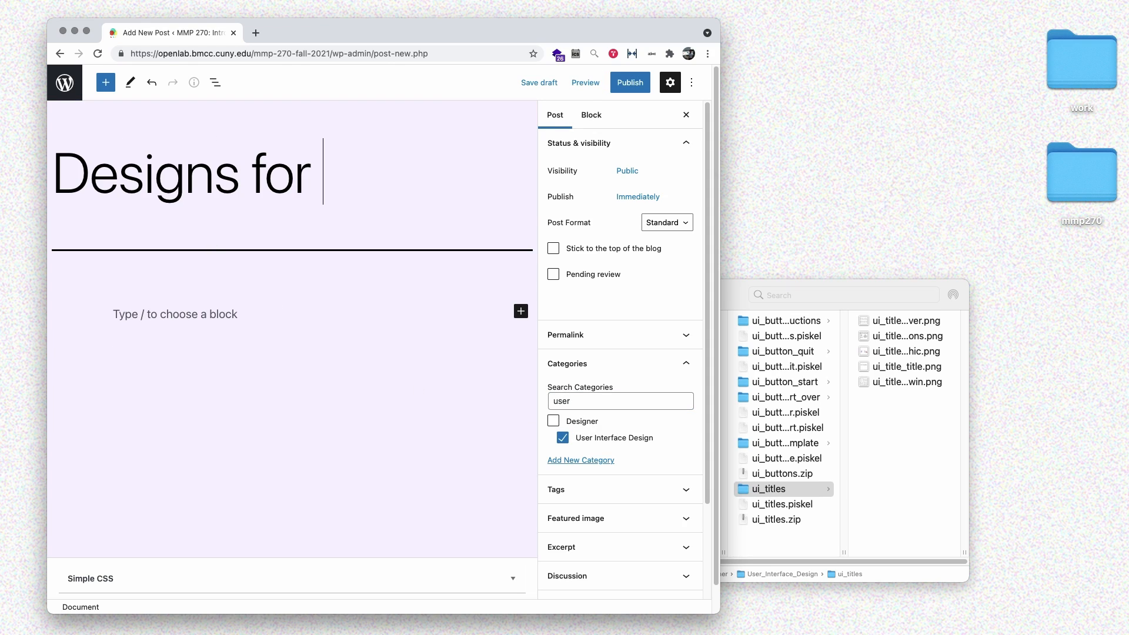
{"action": "type", "text": "titles and"}
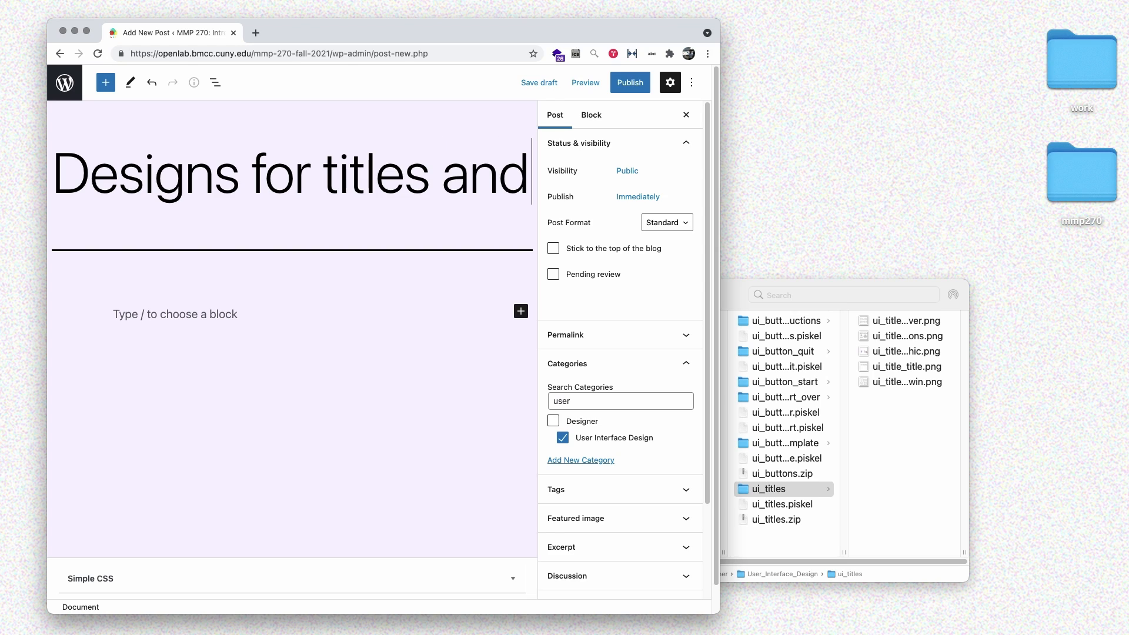
{"action": "type", "text": " buttons"}
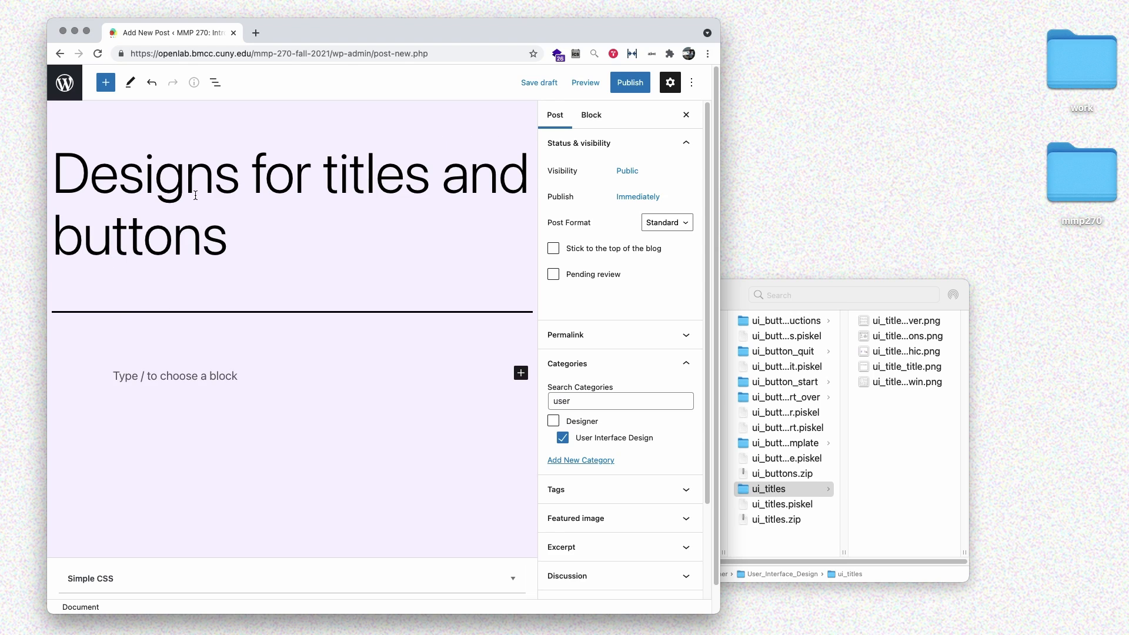
Write the opening paragraph "Here is a set of designs for buttons and title screens." and start a new block below it.
{"action": "key", "text": "Return"}
{"action": "type", "text": "Here is a set of designs"}
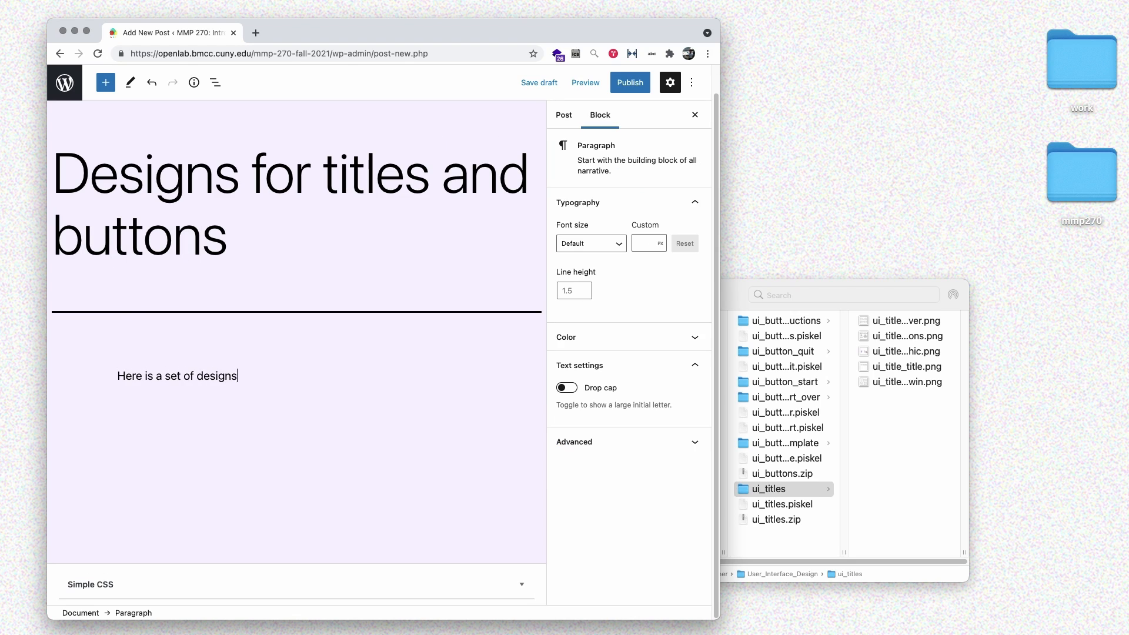
{"action": "type", "text": " for buttons and title scre"}
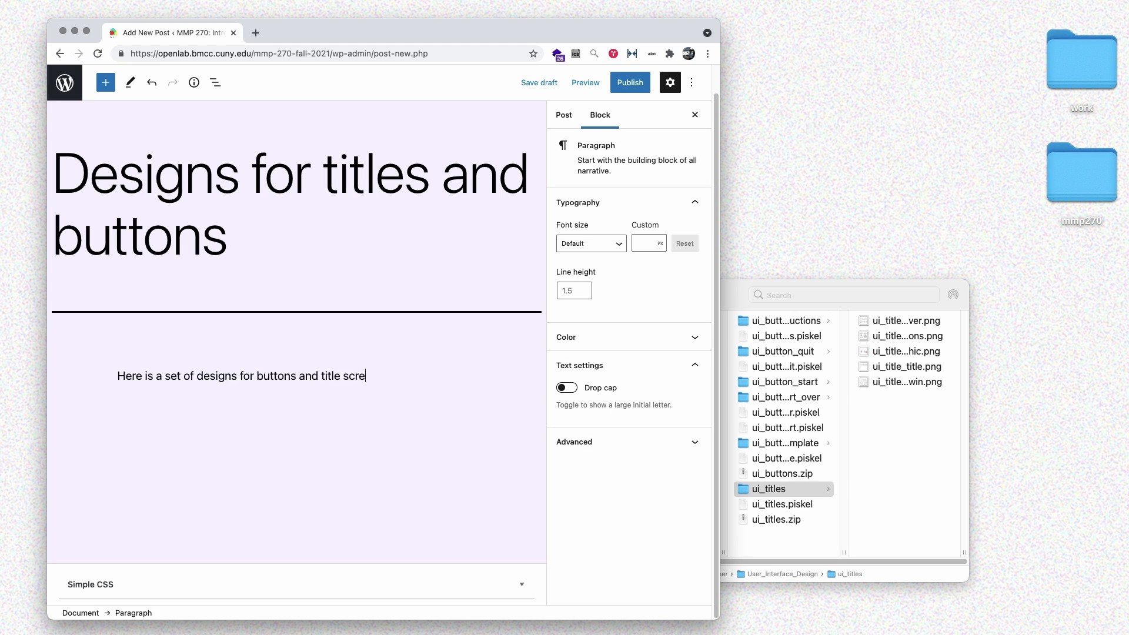
{"action": "type", "text": "ens."}
{"action": "key", "text": "Return"}
Switch to the User_Interface_Design folder in Finder, show its contents as a list, and place the window beside the post's text.
{"action": "left_click", "coordinate": [739, 309]}
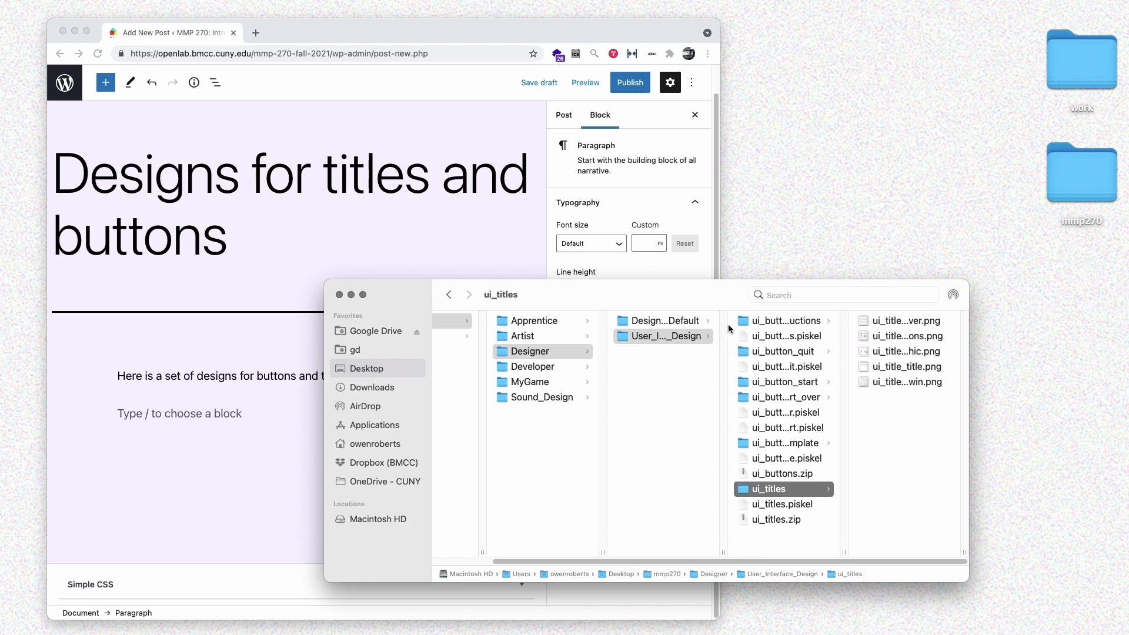
{"action": "left_click", "coordinate": [791, 385]}
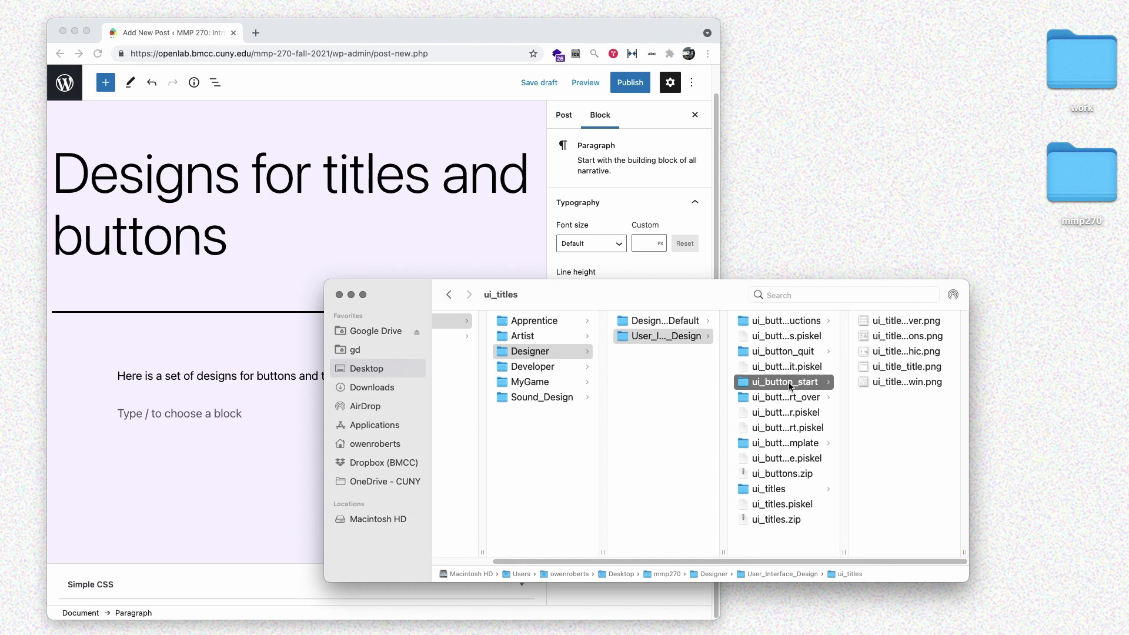
{"action": "left_click", "coordinate": [788, 447]}
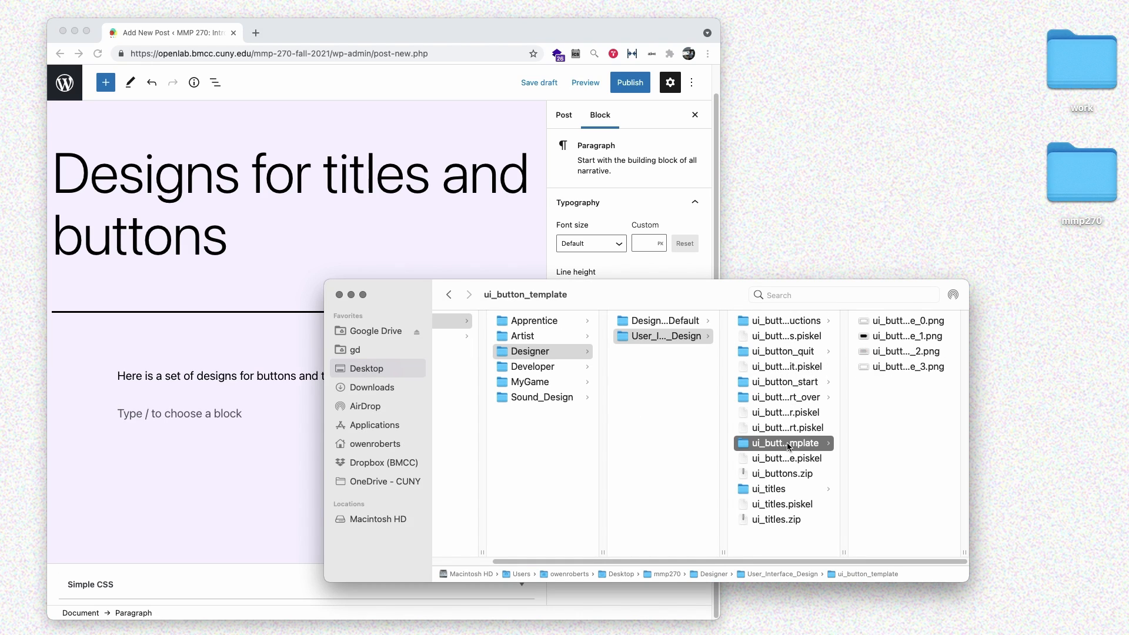
{"action": "left_click", "coordinate": [756, 356]}
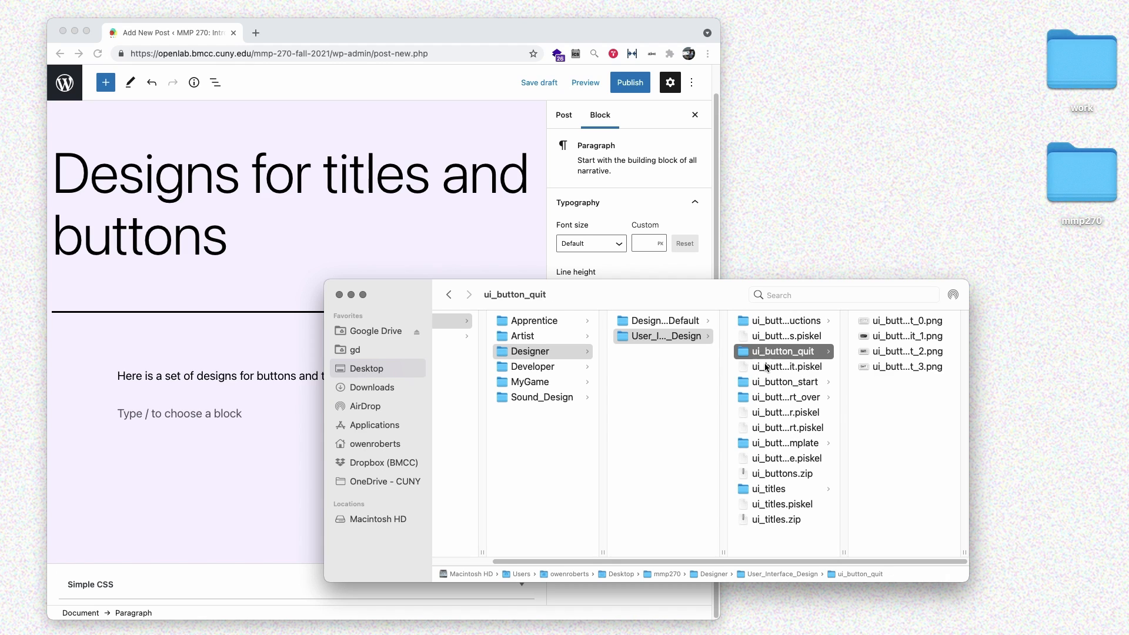
{"action": "left_click", "coordinate": [767, 367]}
{"action": "key", "text": "super+2"}
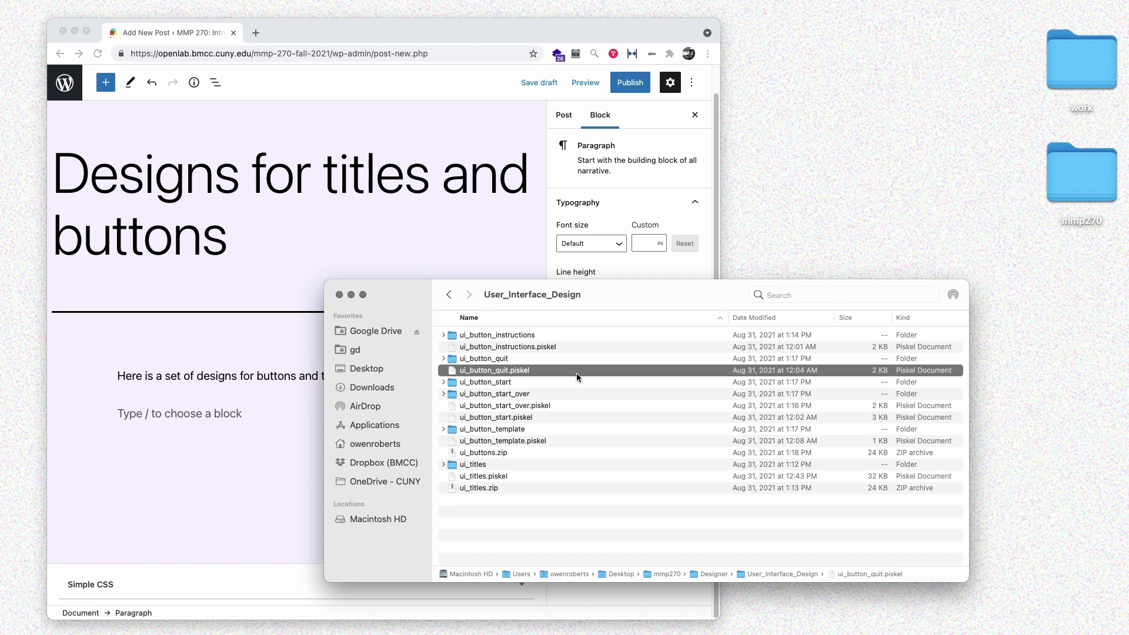
{"action": "left_click_drag", "start_coordinate": [479, 316], "coordinate": [548, 269]}
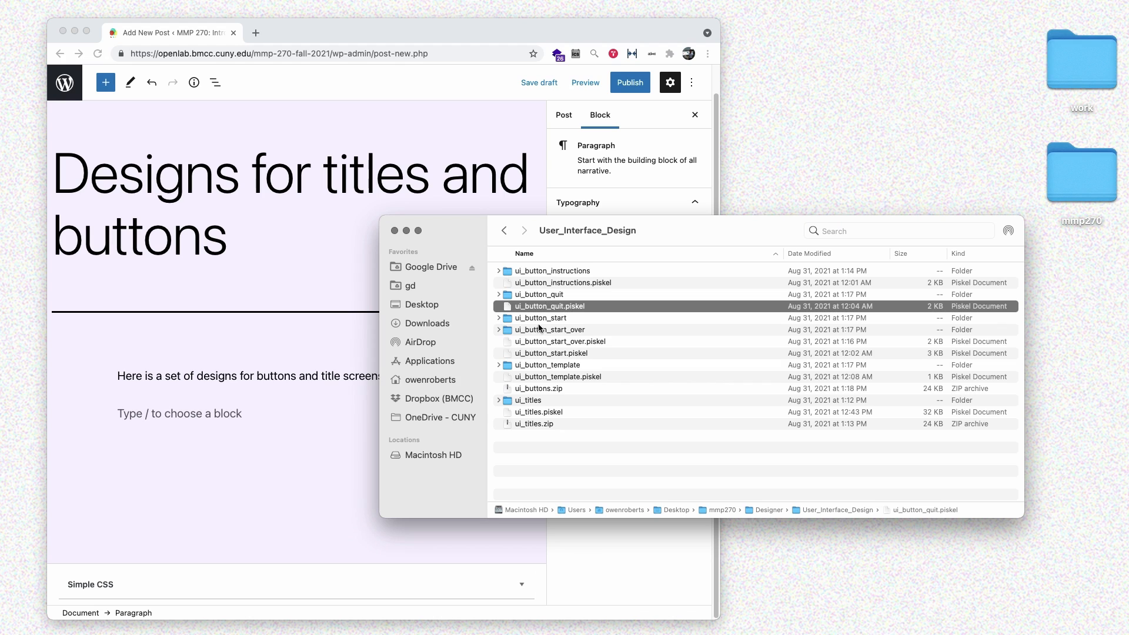
Insert the four ui_button_template PNGs into the post as a gallery with 4 columns.
{"action": "left_click", "coordinate": [499, 365]}
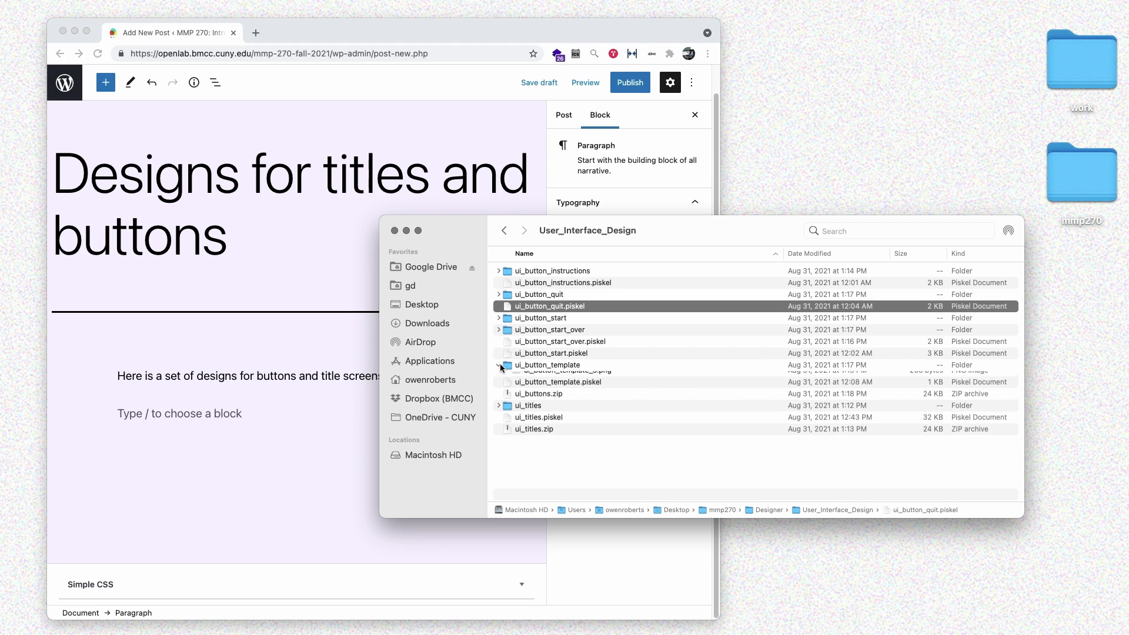
{"action": "left_click", "coordinate": [556, 379]}
{"action": "left_click", "coordinate": [547, 416], "text": "shift"}
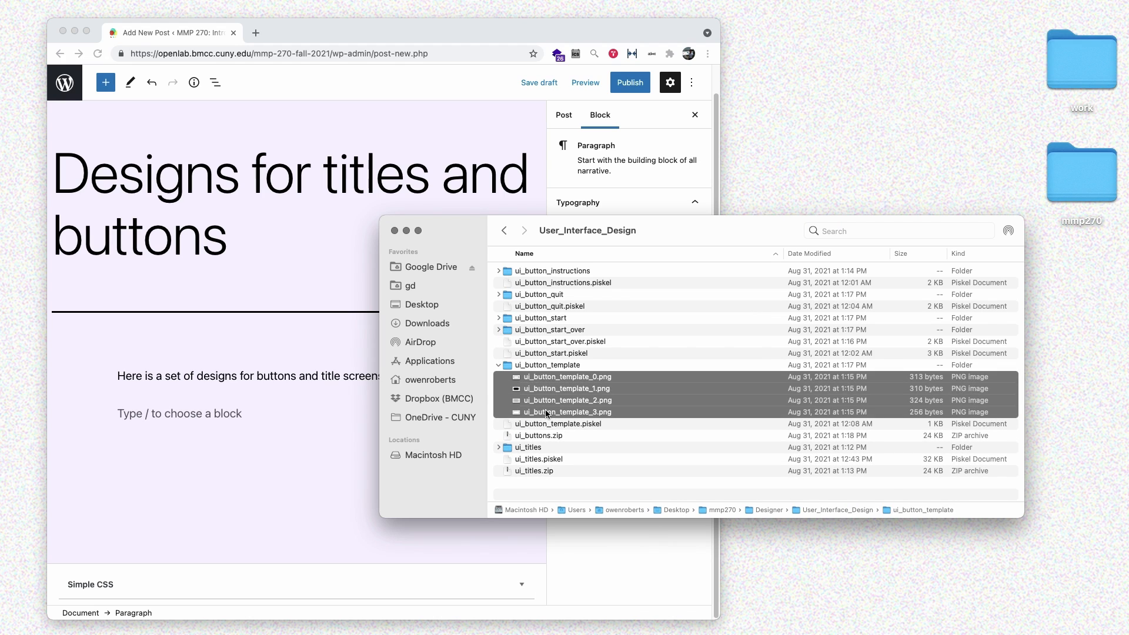
{"action": "left_click_drag", "start_coordinate": [541, 377], "coordinate": [188, 398]}
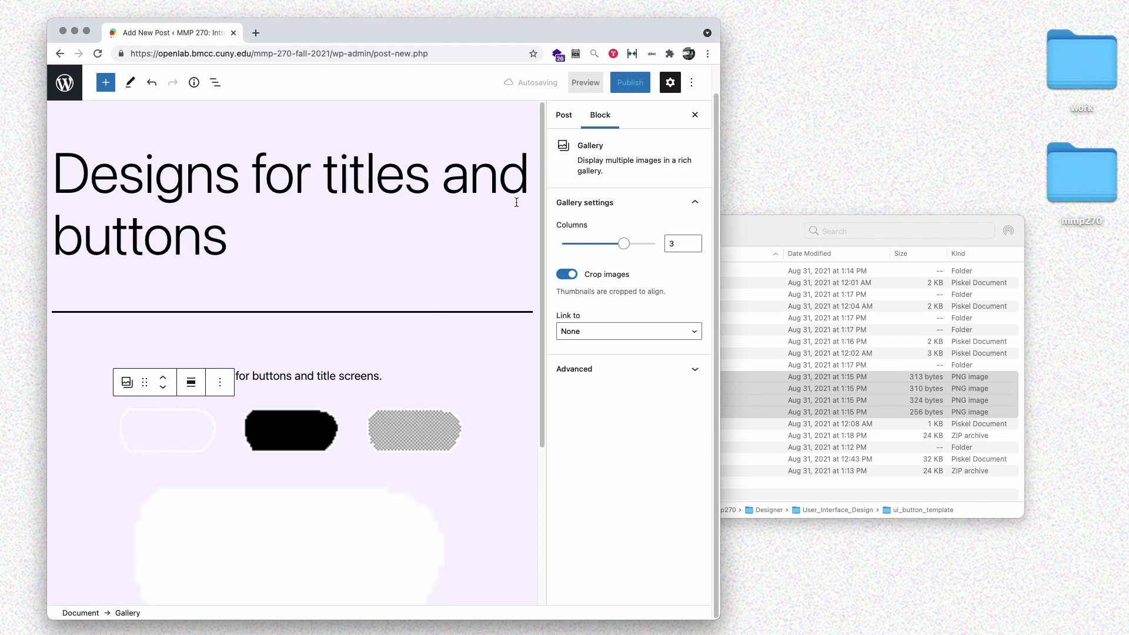
{"action": "left_click_drag", "start_coordinate": [624, 244], "coordinate": [654, 243]}
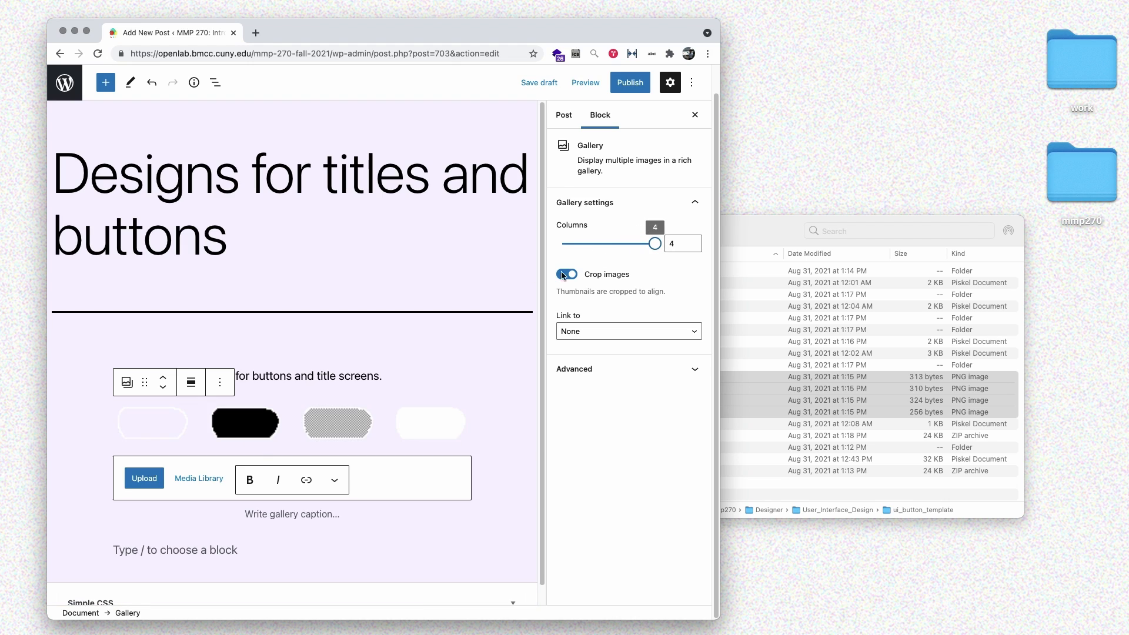
Caption the gallery of blank button images "Button template".
{"action": "left_click", "coordinate": [303, 428]}
{"action": "left_click", "coordinate": [269, 513]}
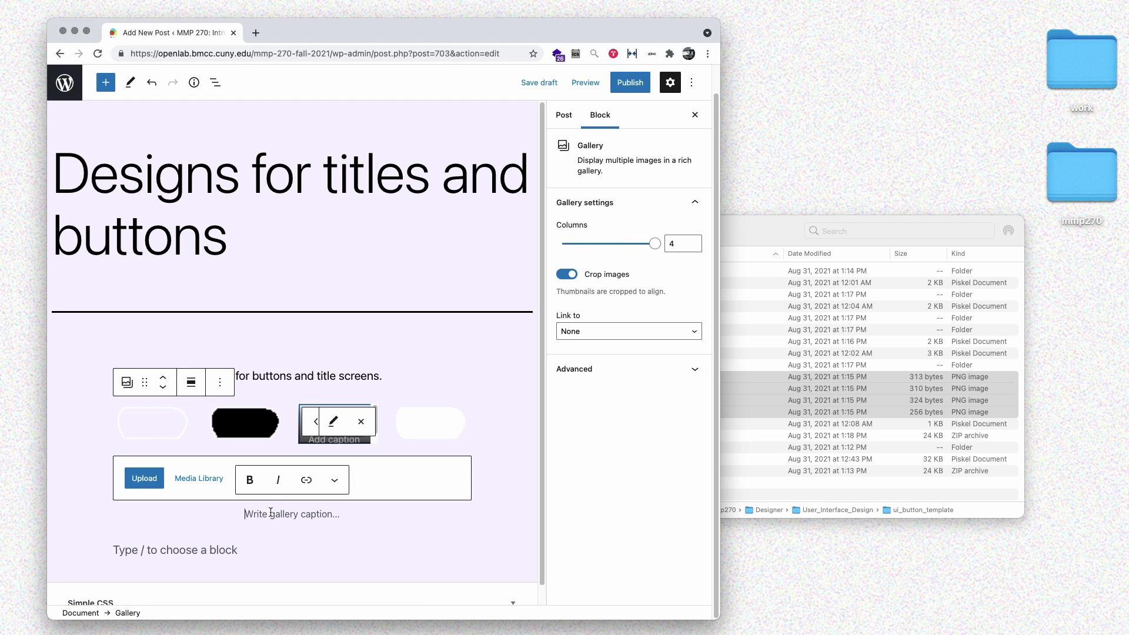
{"action": "type", "text": "Butt"}
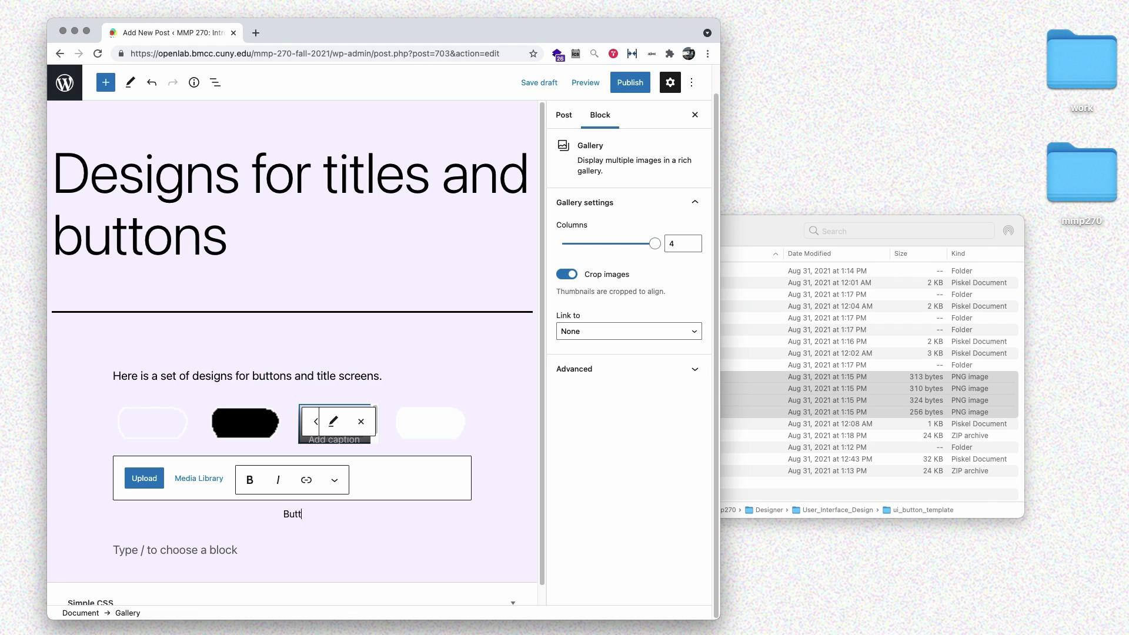
{"action": "type", "text": "on template"}
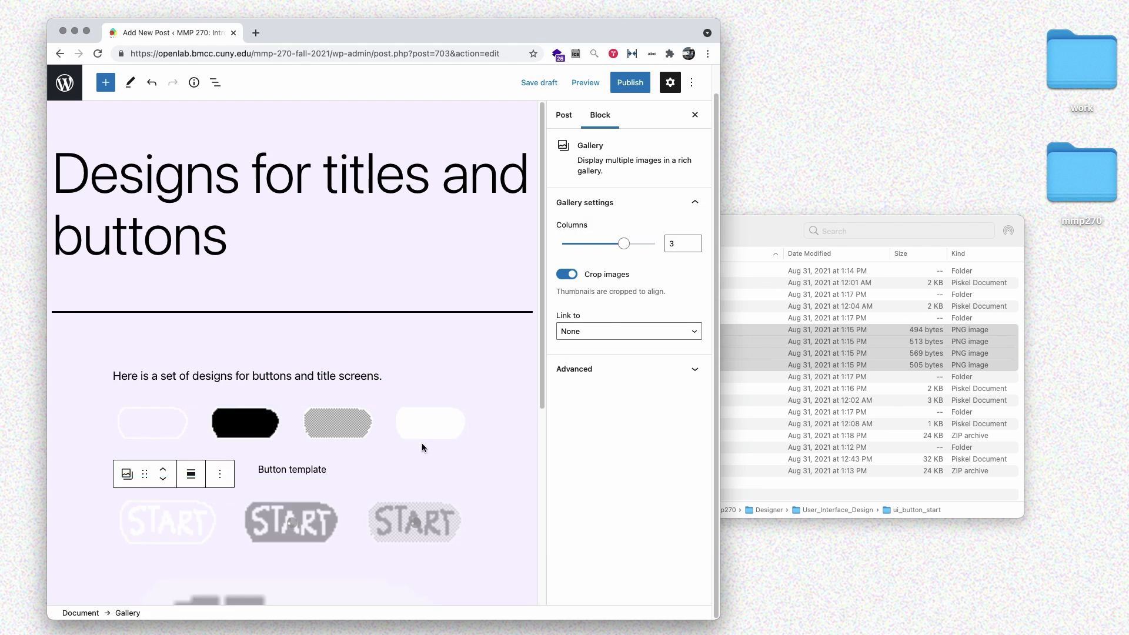
Add four-column galleries of the ui_button_start and ui_button_instructions PNGs, captioned "Start button" and "Instructions button".
{"action": "left_click", "coordinate": [288, 495]}
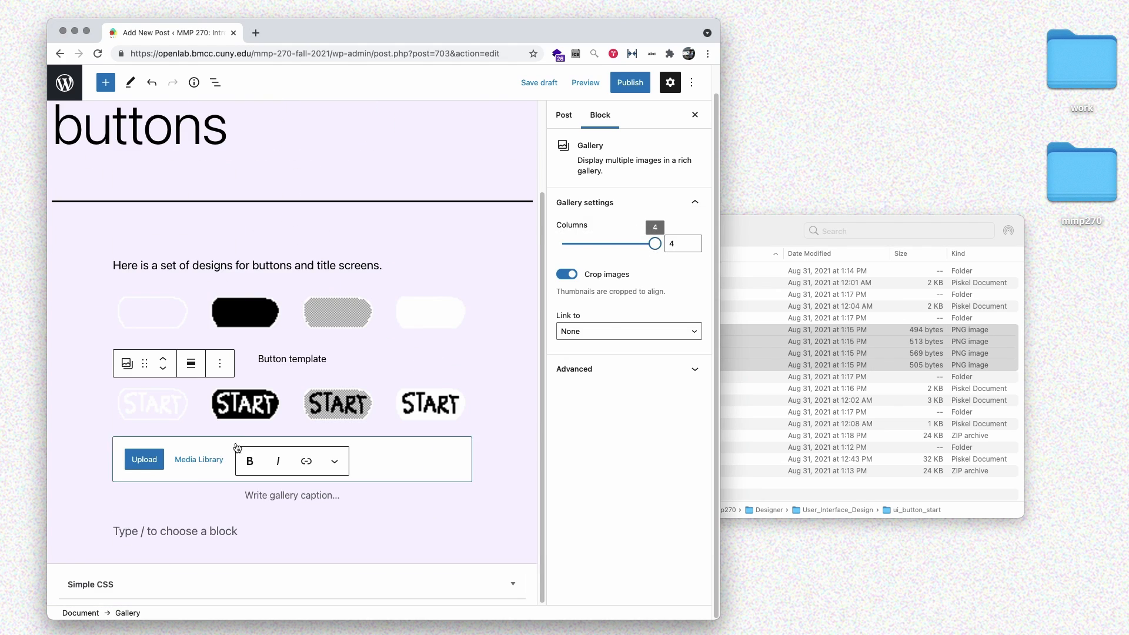
{"action": "type", "text": "Start button"}
{"action": "left_click", "coordinate": [988, 488]}
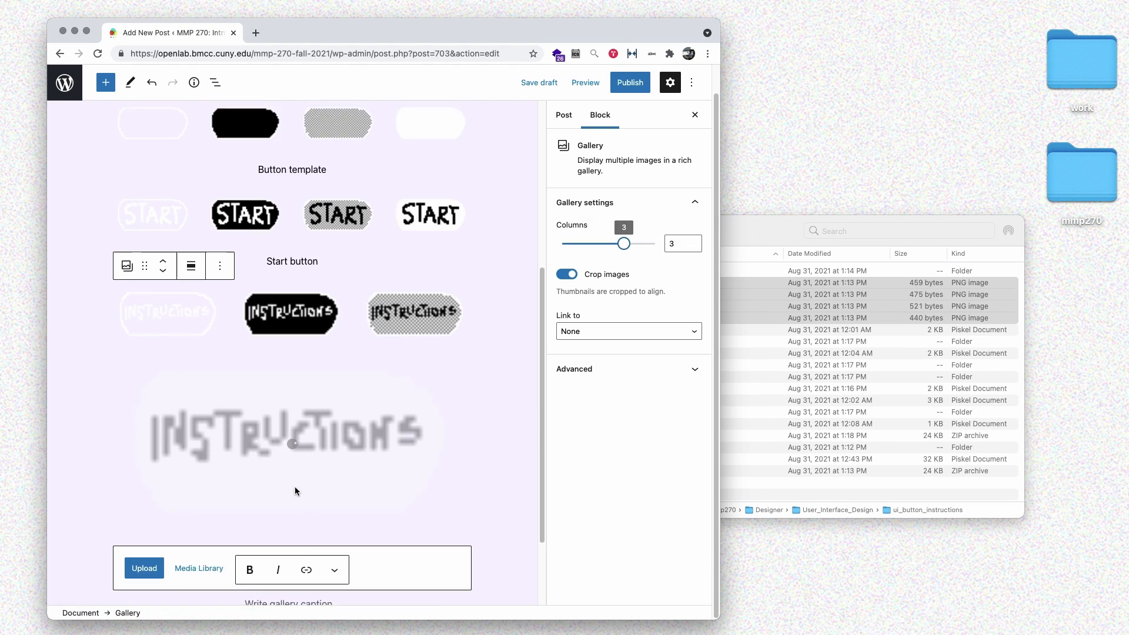
{"action": "left_click", "coordinate": [277, 497]}
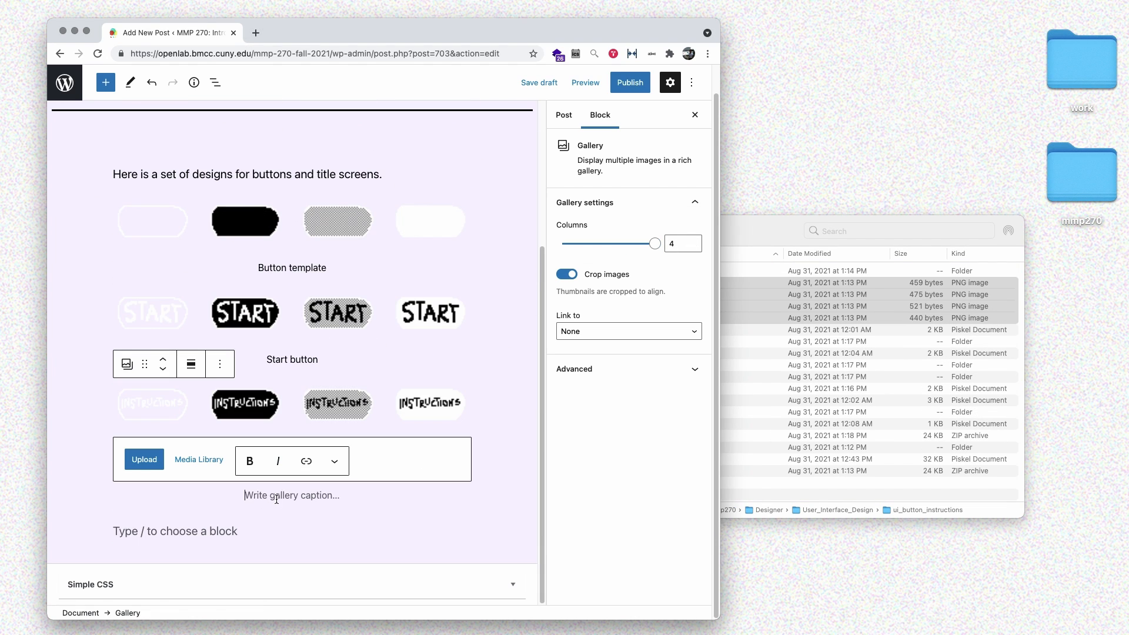
{"action": "type", "text": "Instructions button"}
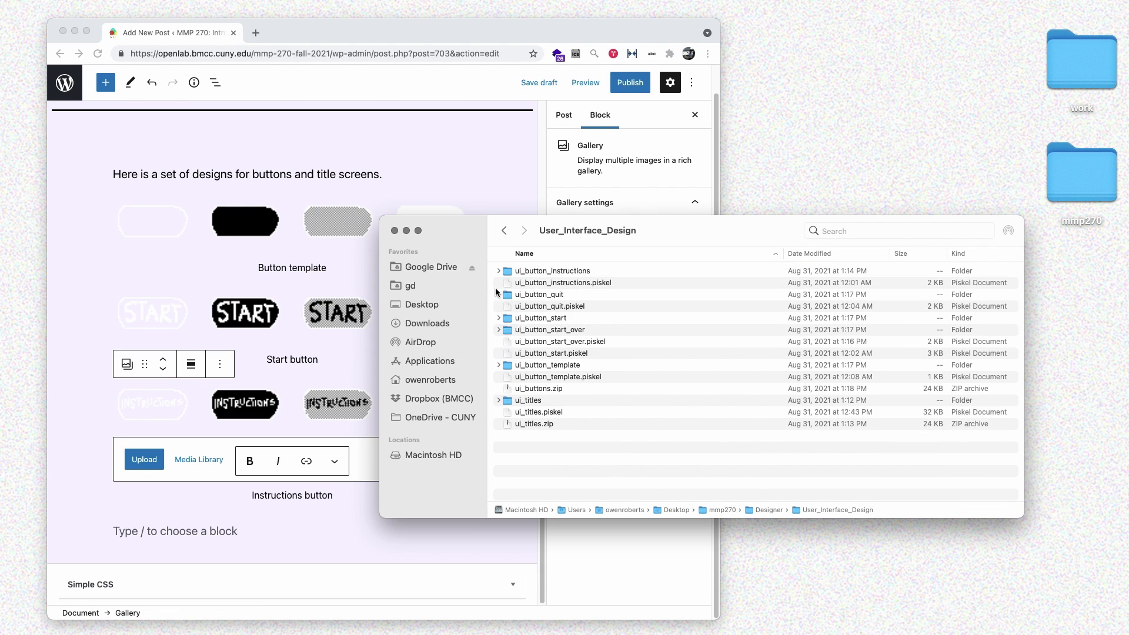
Add four-column galleries of the ui_button_quit and ui_button_start_over PNGs, captioned "Quit button" and "Start over button".
{"action": "left_click_drag", "start_coordinate": [579, 329], "coordinate": [297, 503]}
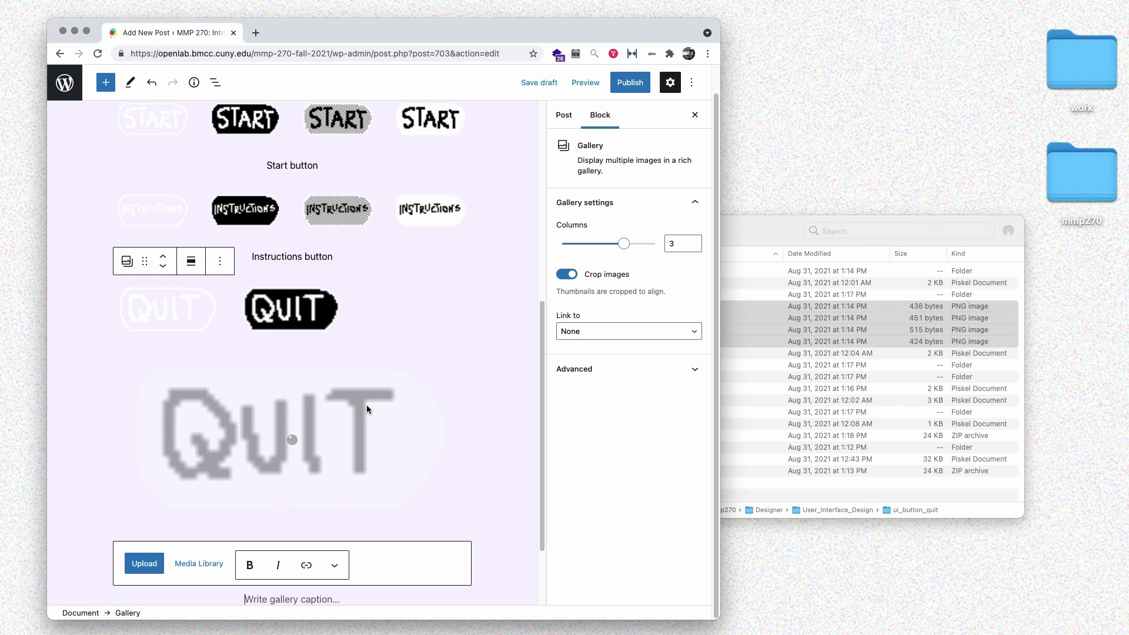
{"action": "type", "text": "Quit button"}
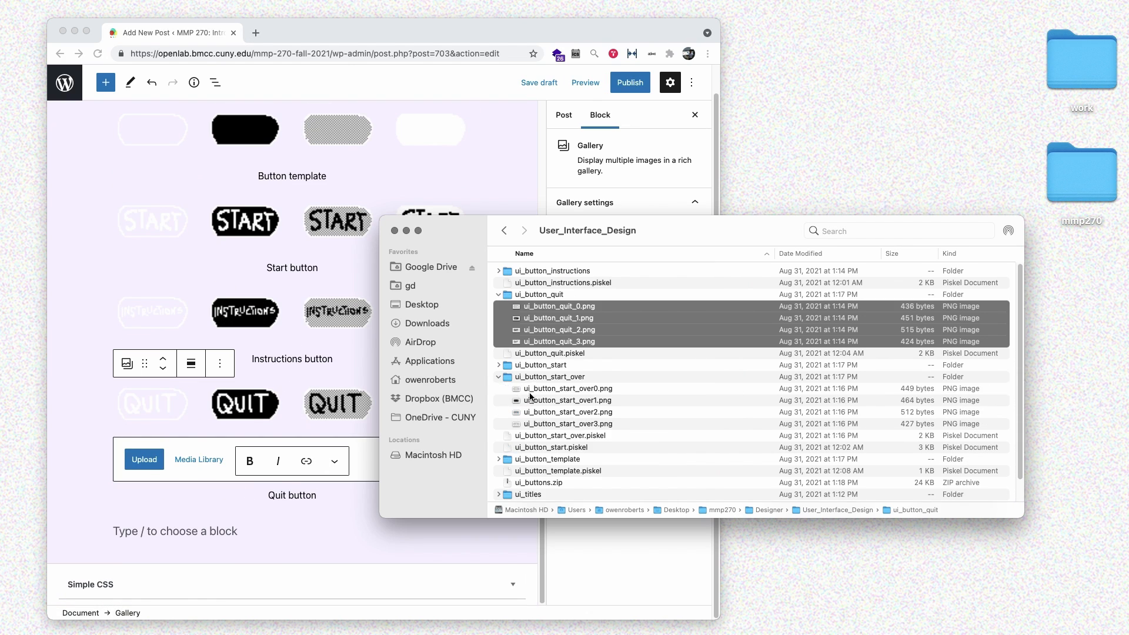
{"action": "left_click_drag", "start_coordinate": [588, 320], "coordinate": [360, 482]}
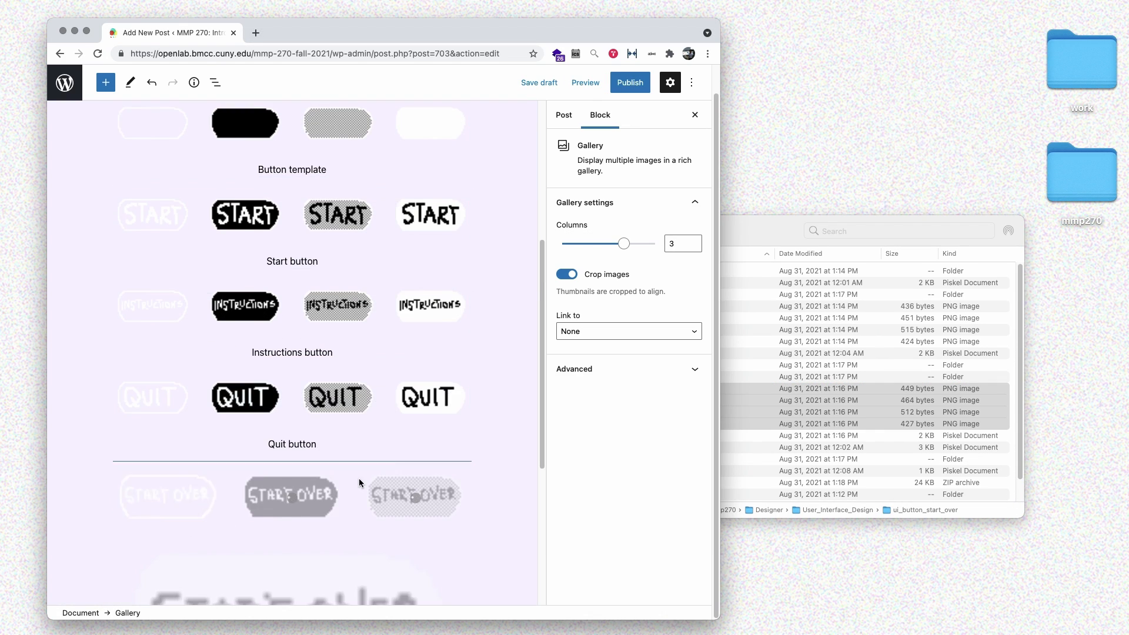
{"action": "scroll", "coordinate": [360, 482], "scroll_direction": "down", "scroll_amount": 5}
{"action": "left_click", "coordinate": [654, 243]}
{"action": "left_click", "coordinate": [292, 495]}
{"action": "type", "text": "Start over button"}
Write the paragraph "Game titles" below the button galleries and start a new block under it.
{"action": "left_click", "coordinate": [177, 531]}
{"action": "type", "text": "Game Titl"}
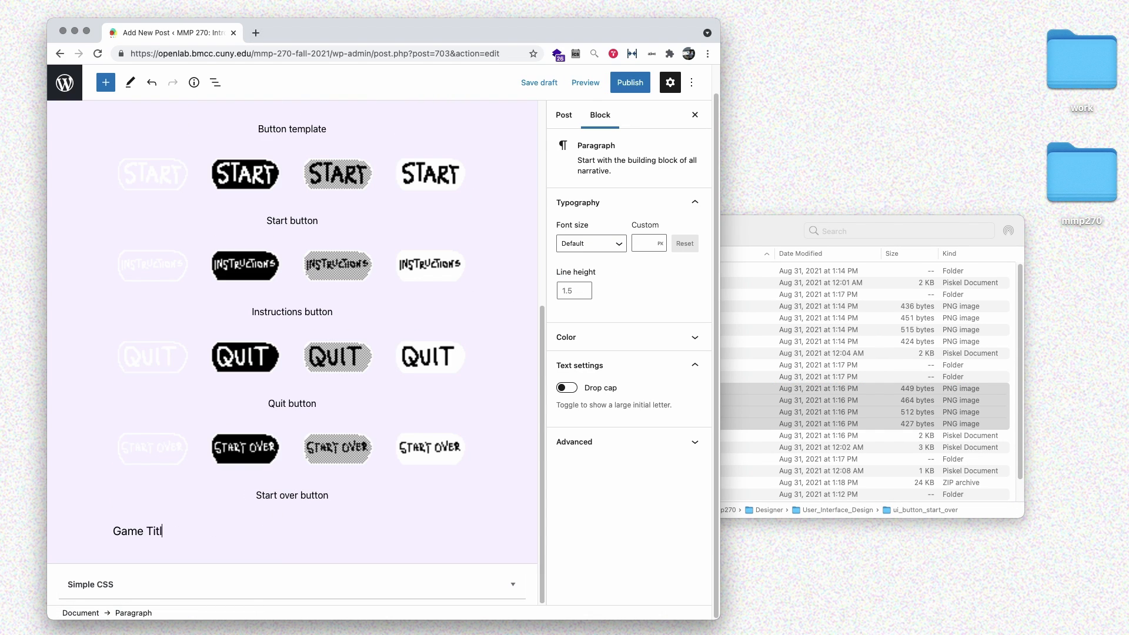
{"action": "type", "text": "es"}
{"action": "key", "text": "Return"}
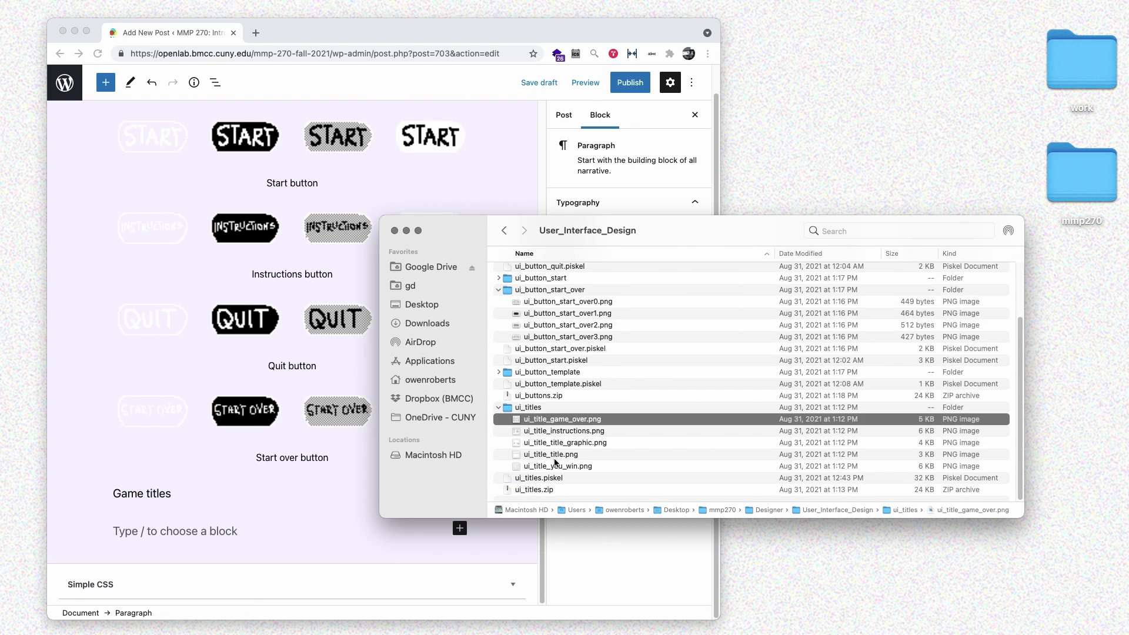
Insert the five ui_titles PNGs as a three-column gallery below "Game titles" and move the instructions image ahead of the Game Over image.
{"action": "left_click_drag", "start_coordinate": [529, 438], "coordinate": [373, 387]}
{"action": "scroll", "coordinate": [373, 386], "scroll_direction": "up", "scroll_amount": 2}
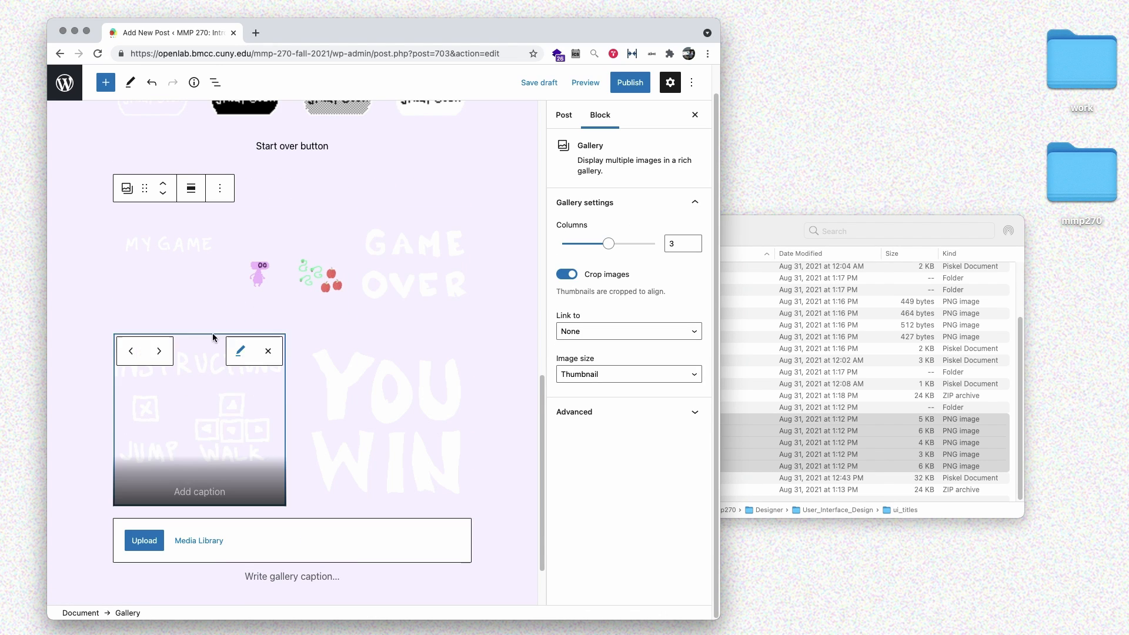
{"action": "scroll", "coordinate": [491, 448], "scroll_direction": "up", "scroll_amount": 3}
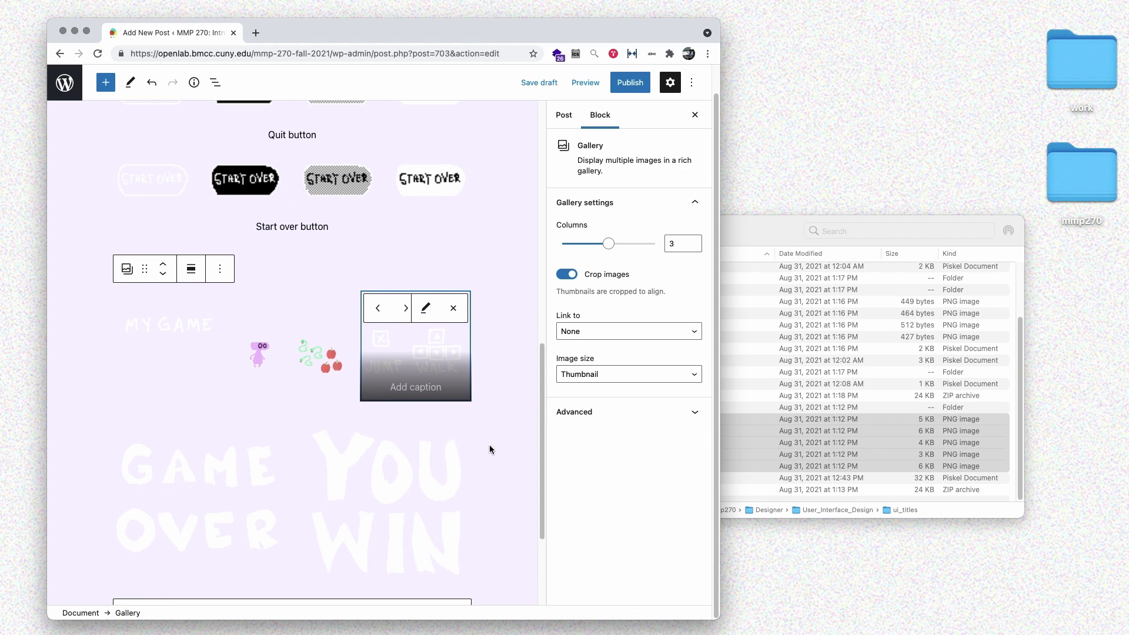
{"action": "left_click", "coordinate": [499, 458]}
{"action": "scroll", "coordinate": [502, 446], "scroll_direction": "up", "scroll_amount": 10}
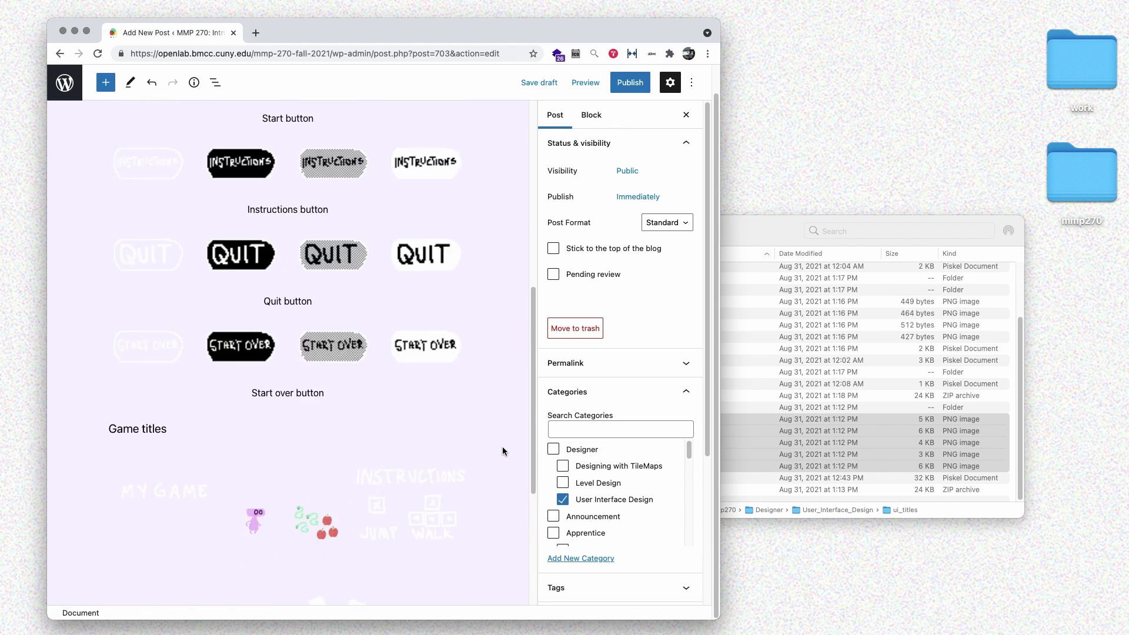
Preview the post in a new tab, check the button galleries and game titles, and close the preview.
{"action": "left_click", "coordinate": [585, 82]}
{"action": "left_click", "coordinate": [527, 193]}
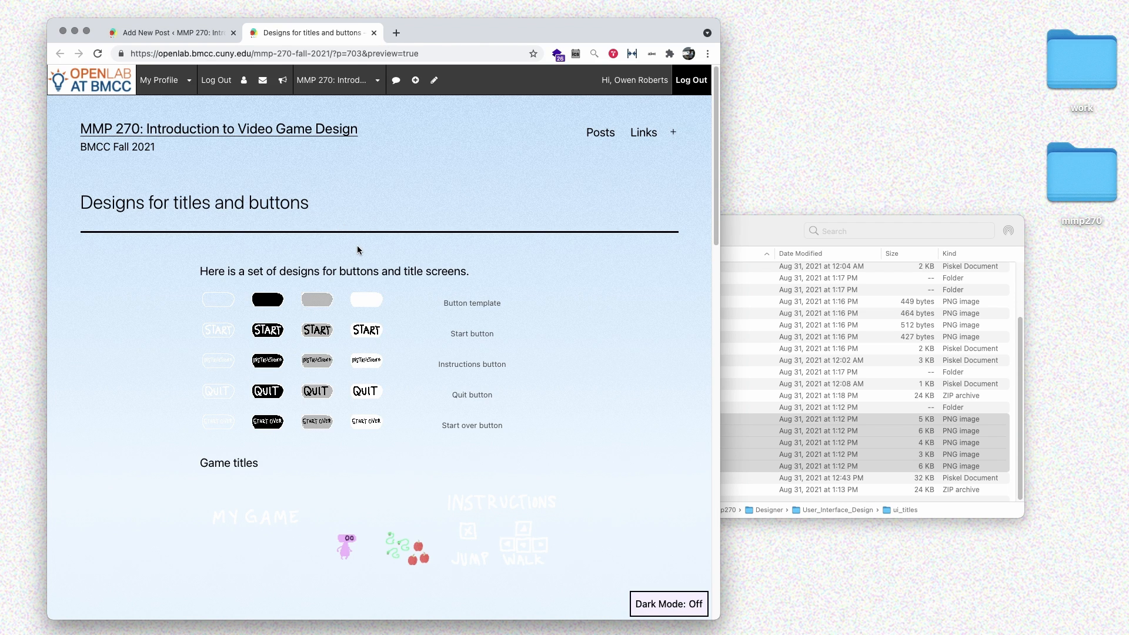
{"action": "scroll", "coordinate": [382, 266], "scroll_direction": "down", "scroll_amount": 8}
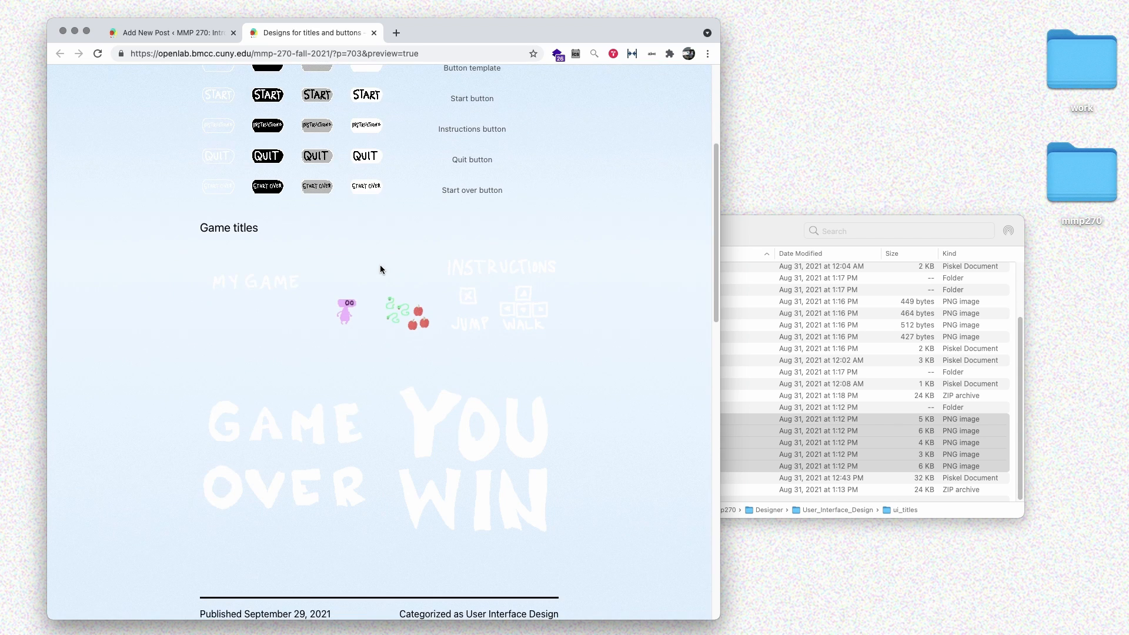
{"action": "scroll", "coordinate": [382, 267], "scroll_direction": "up", "scroll_amount": 8}
{"action": "left_click", "coordinate": [374, 33]}
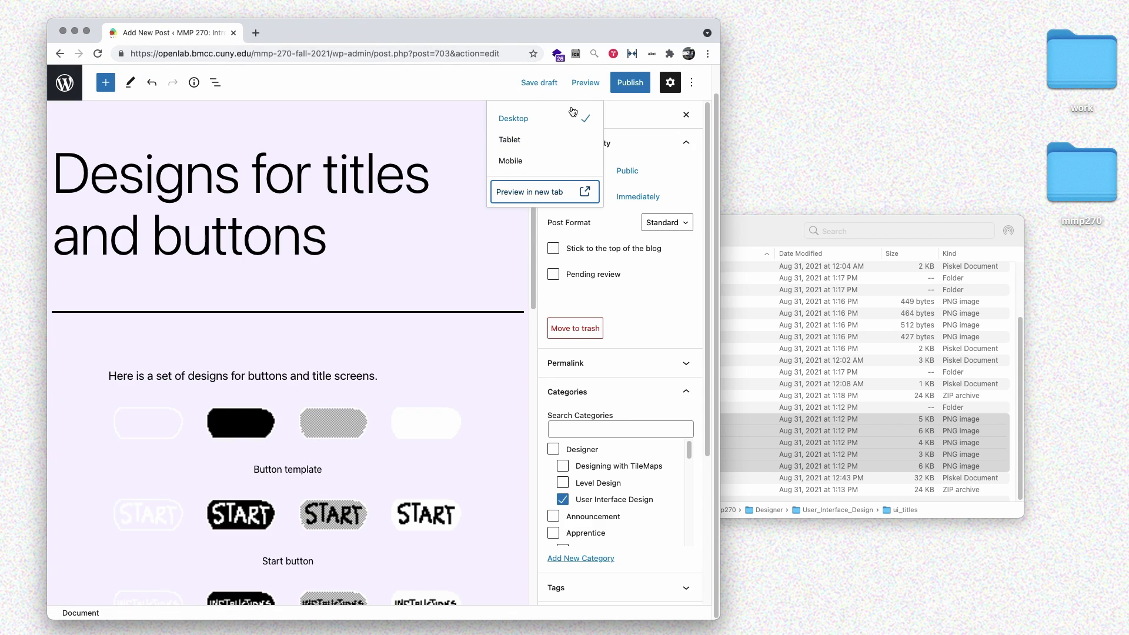